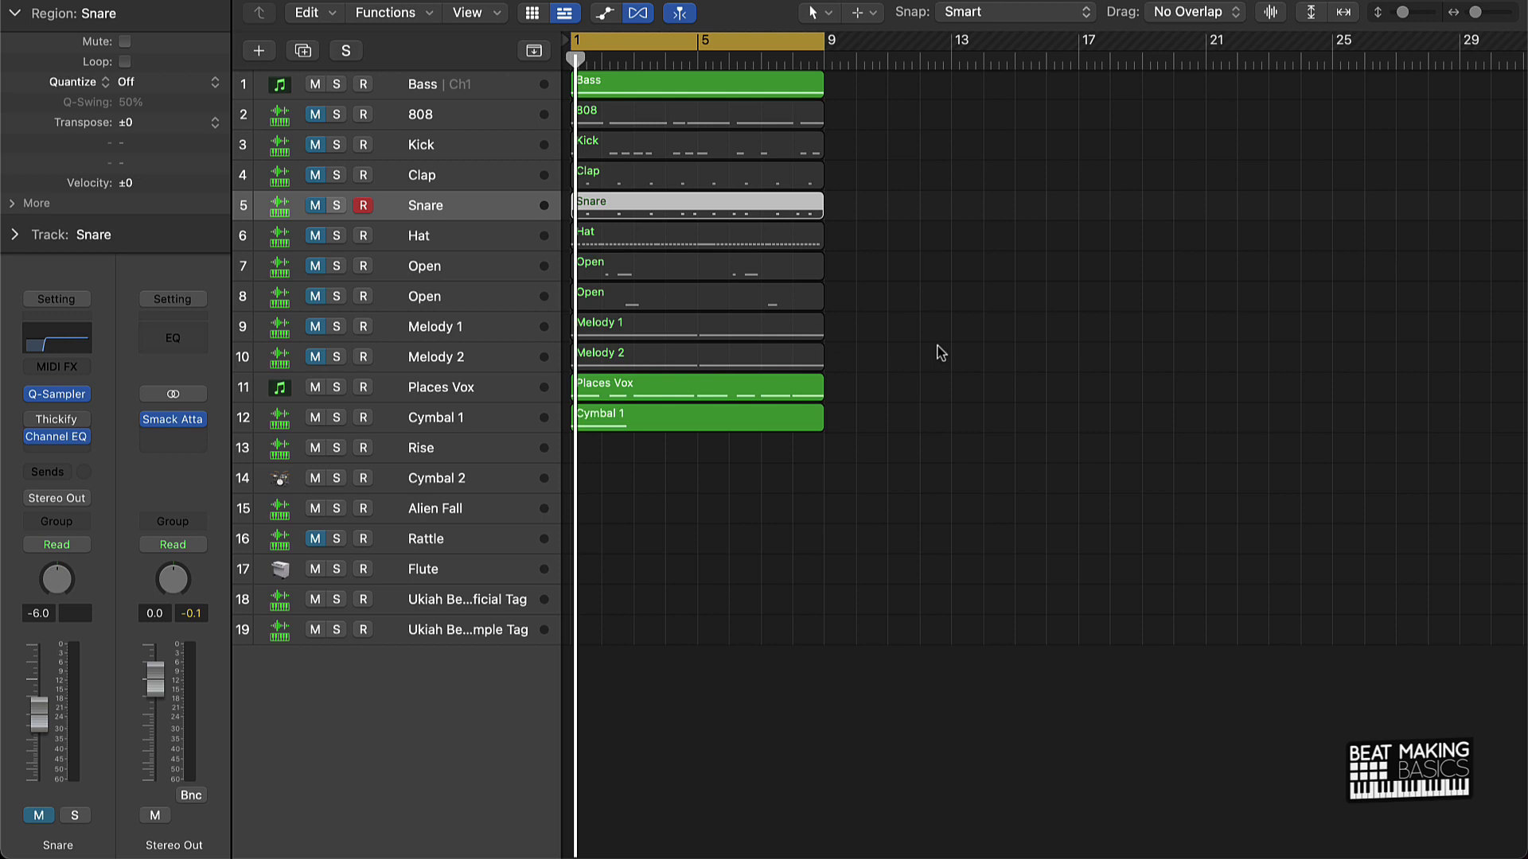
Step: Mute the Bass, Places Vox and Cymbal 1 tracks and play Melody 1 on its own
left_click_drag(311, 333, 314, 412)
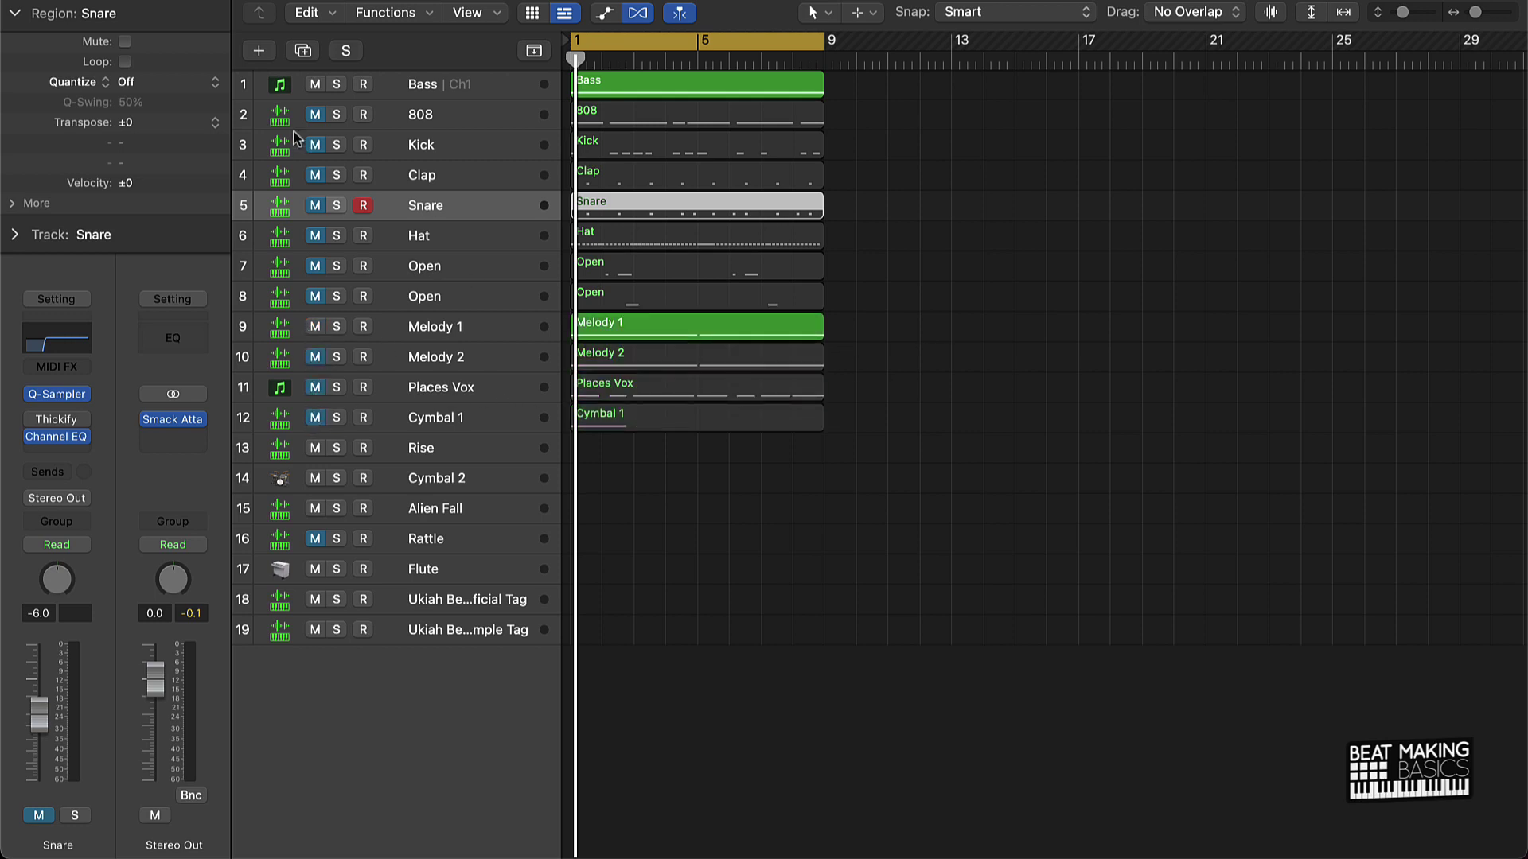
left_click(315, 84)
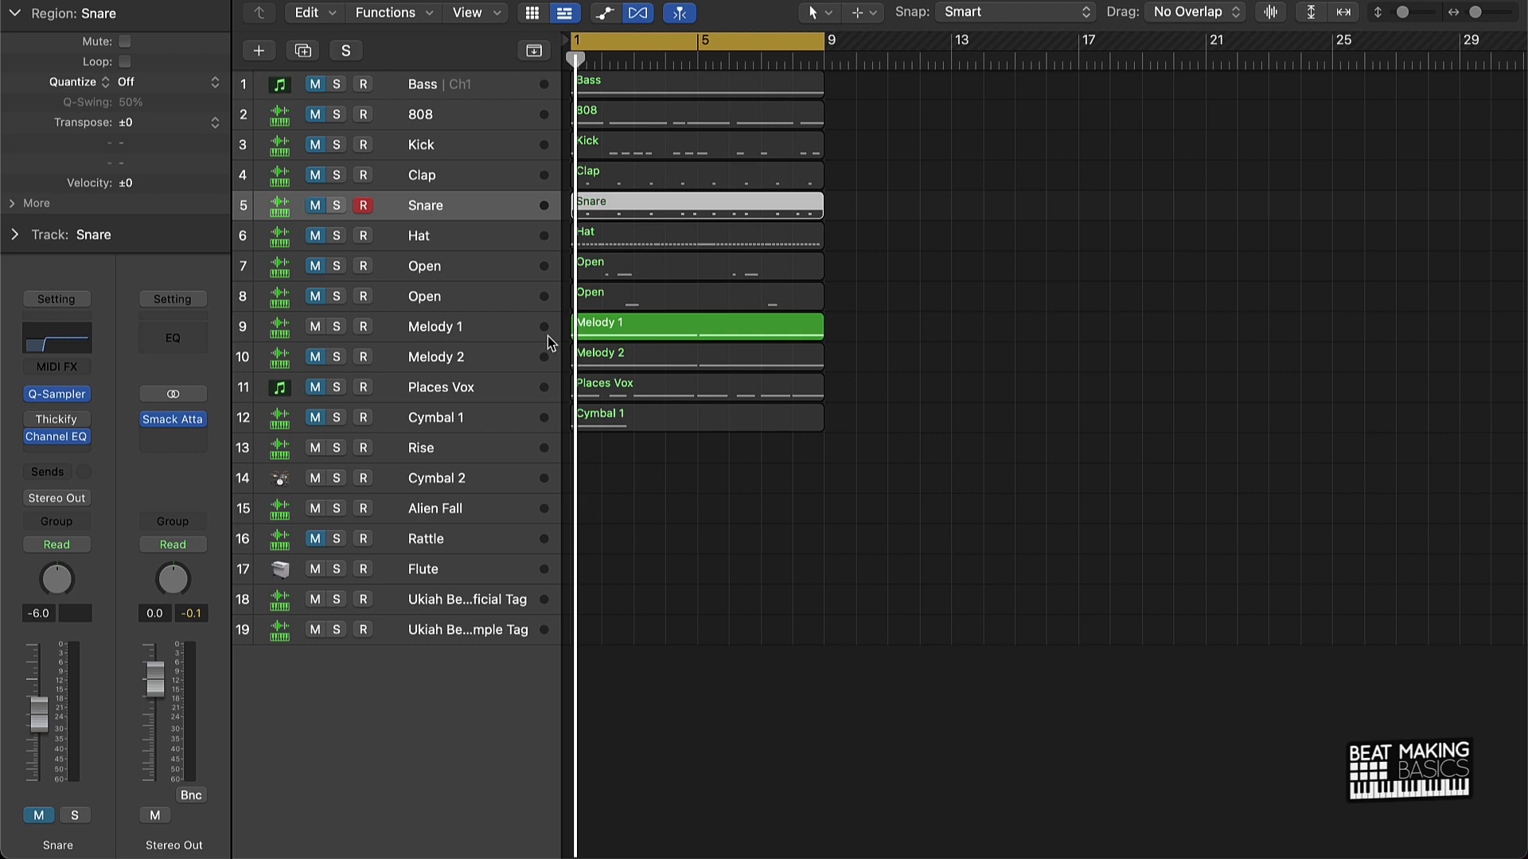
key("space")
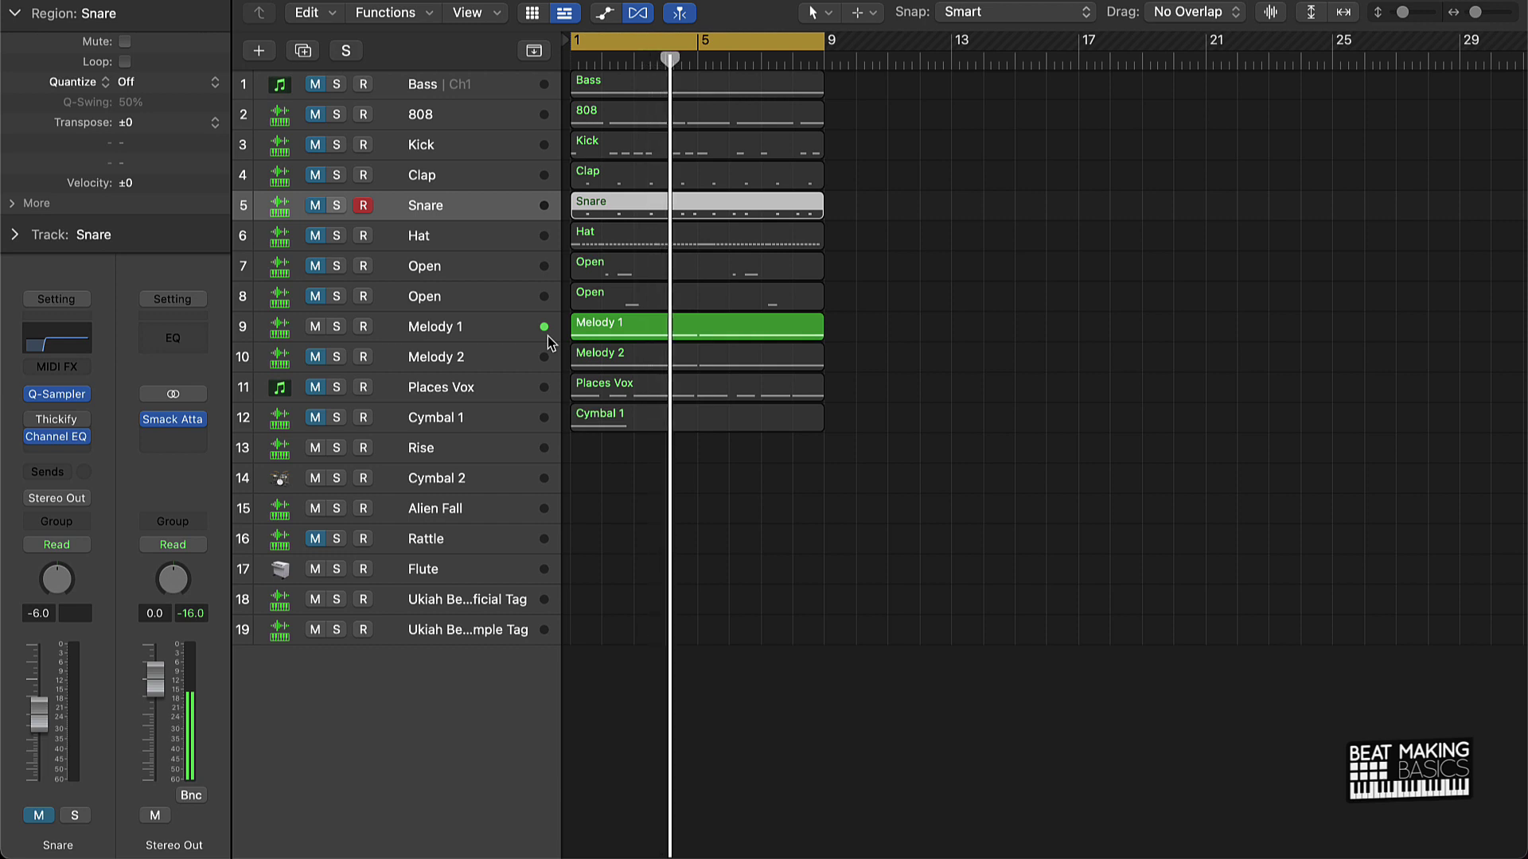
Step: Mute the Melody 1 track, unmute Melody 2 and audition it alone from the start
left_click(315, 357)
left_click(315, 327)
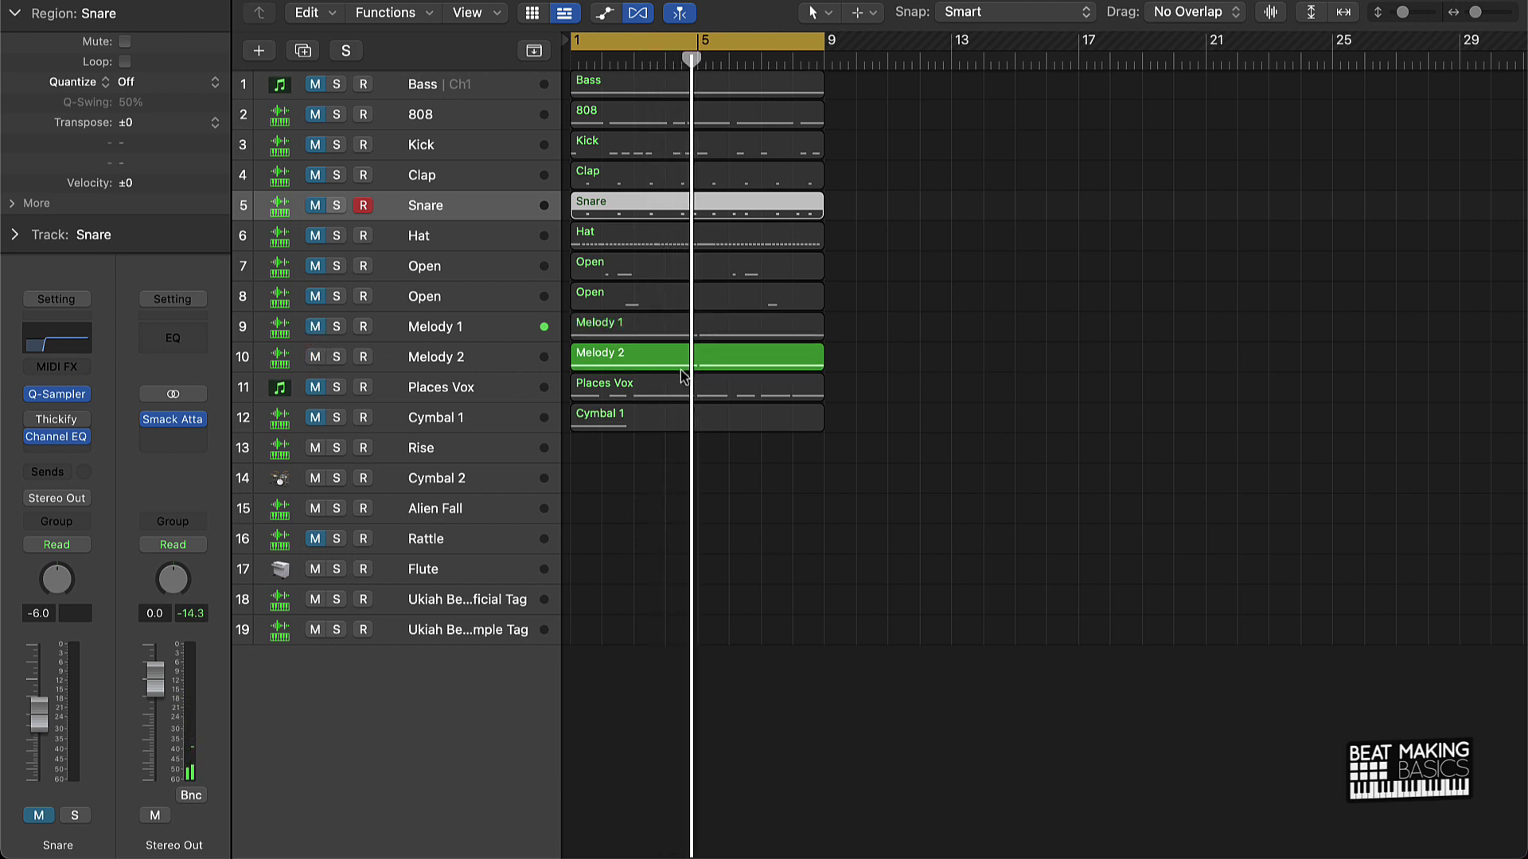
left_click(469, 357)
key("Return")
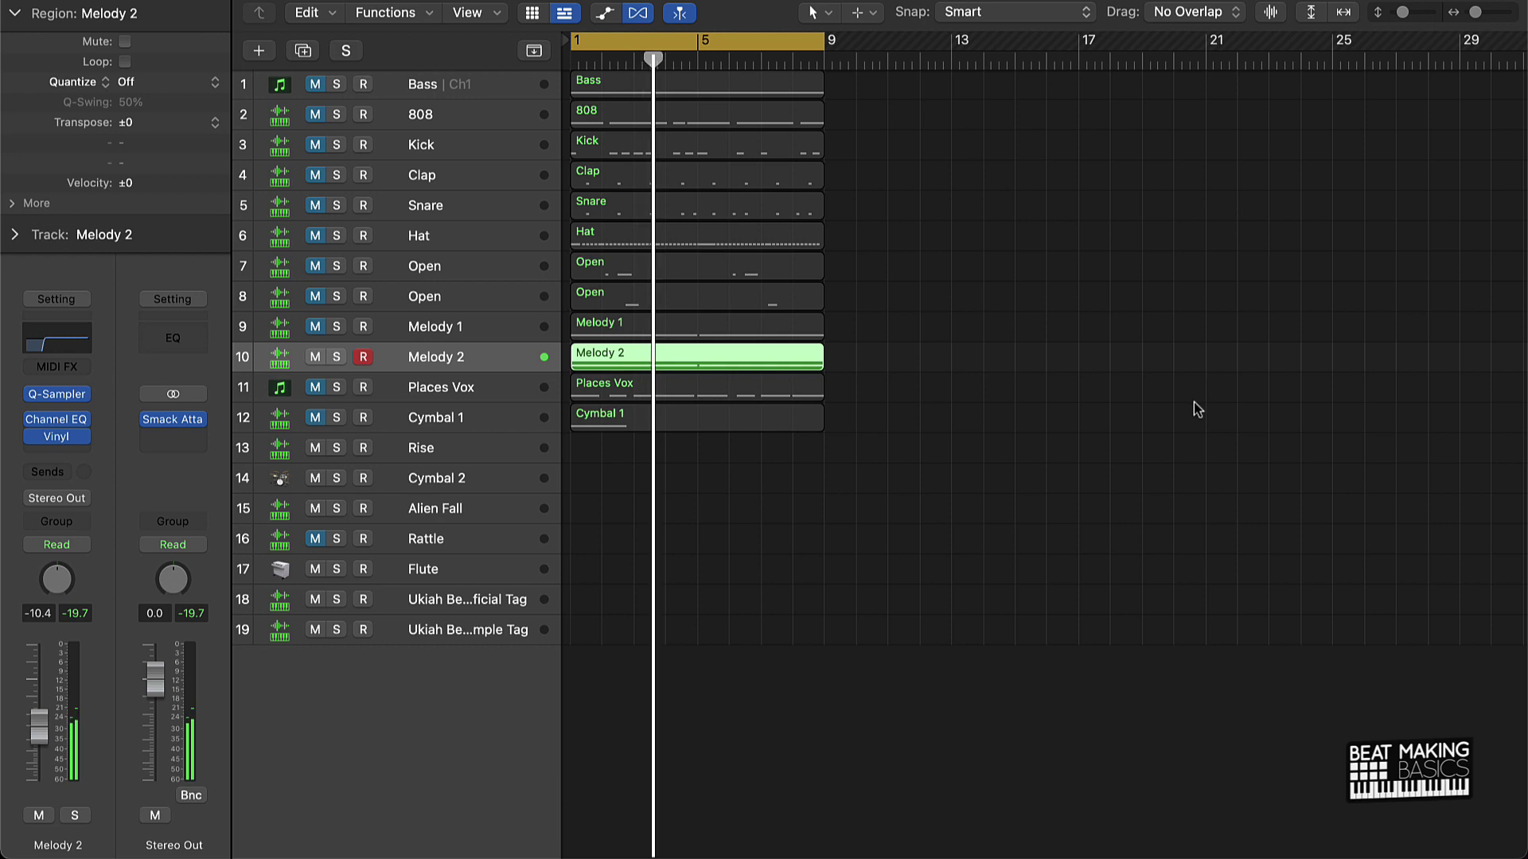
Step: Mute the Melody 2 track, unmute Places Vox and audition it on its own
left_click(315, 358)
left_click(315, 388)
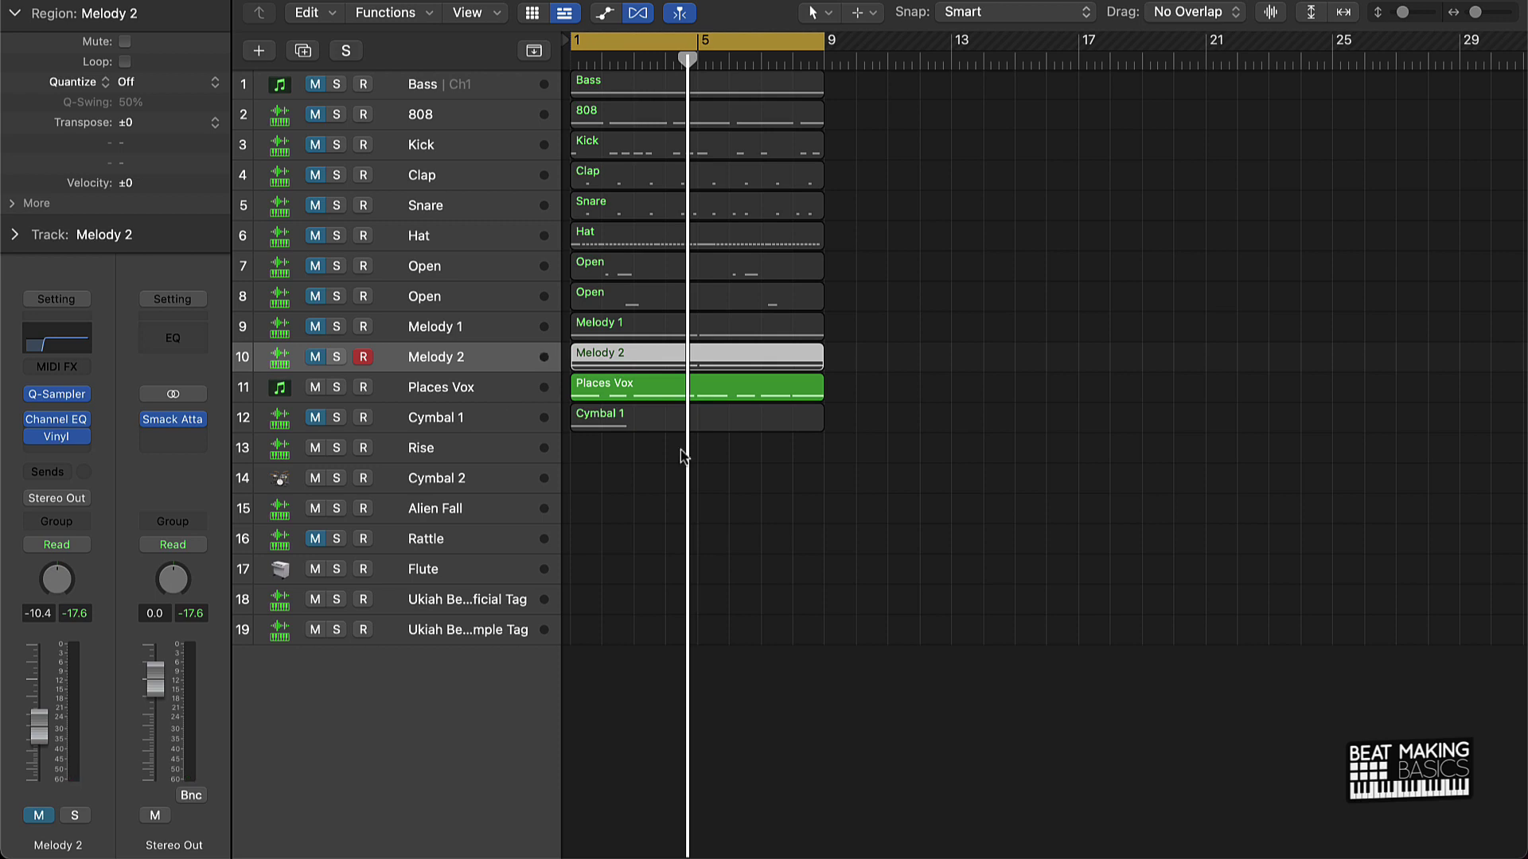
left_click(981, 529)
key("space")
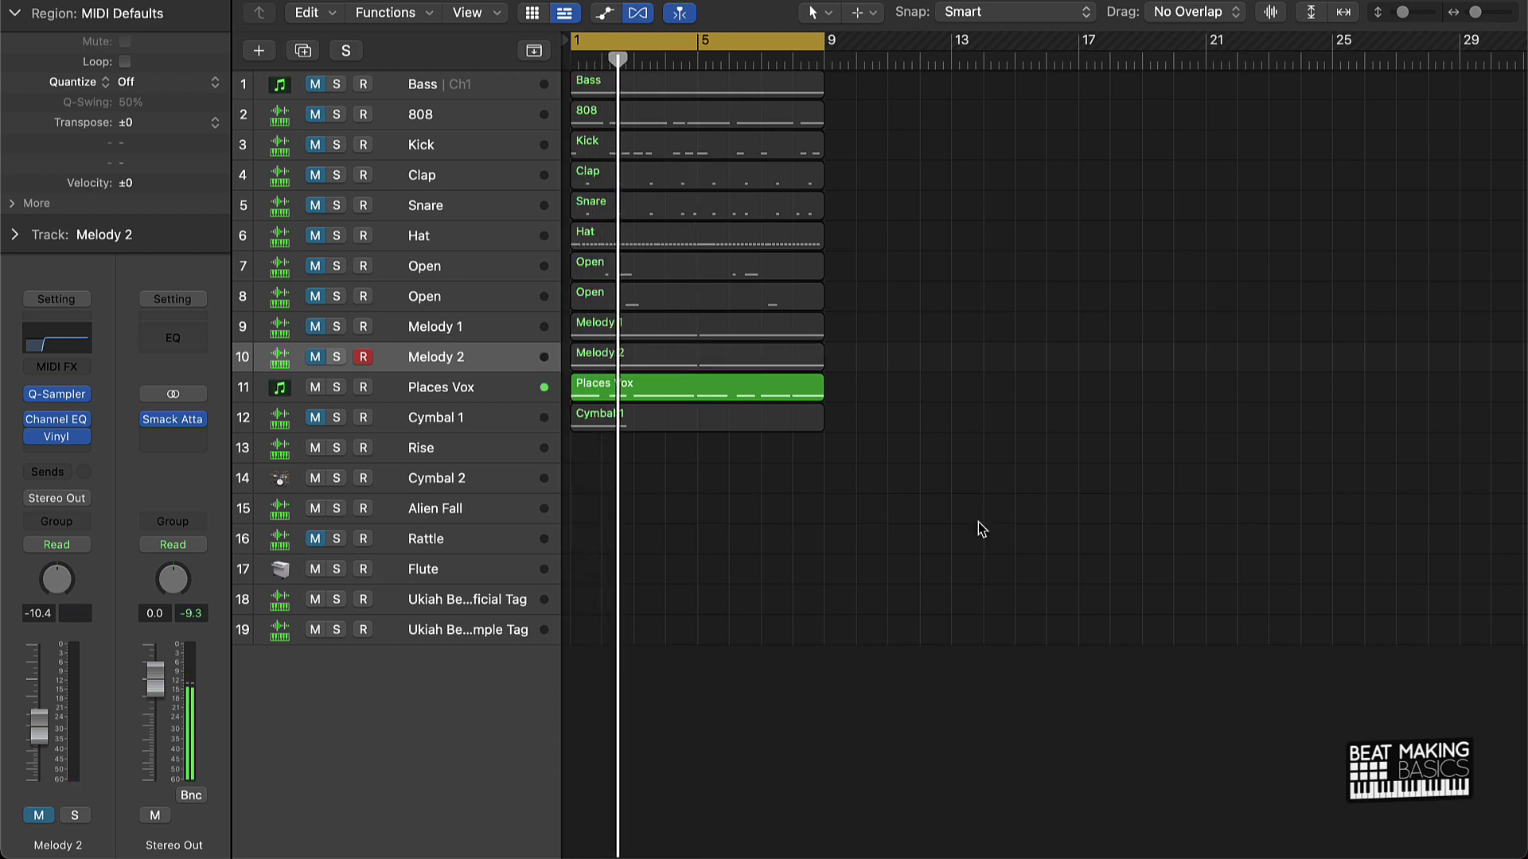
left_click(469, 398)
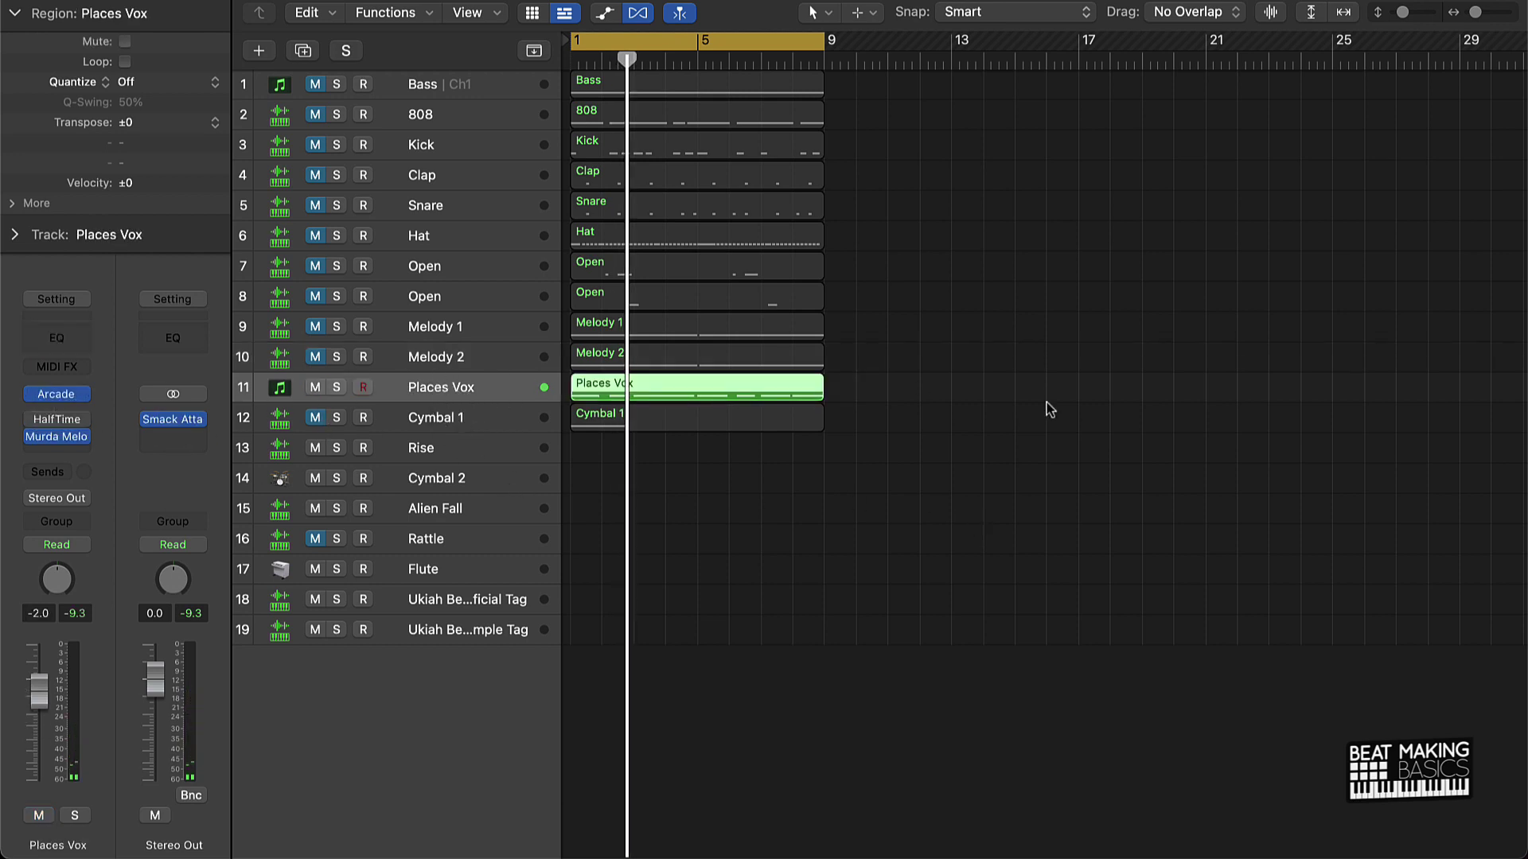
Step: Mute the Places Vox track and audition the 808, Kick, Clap and Snare tracks together, bringing in Melody 1
left_click(315, 386)
left_click_drag(315, 116, 311, 208)
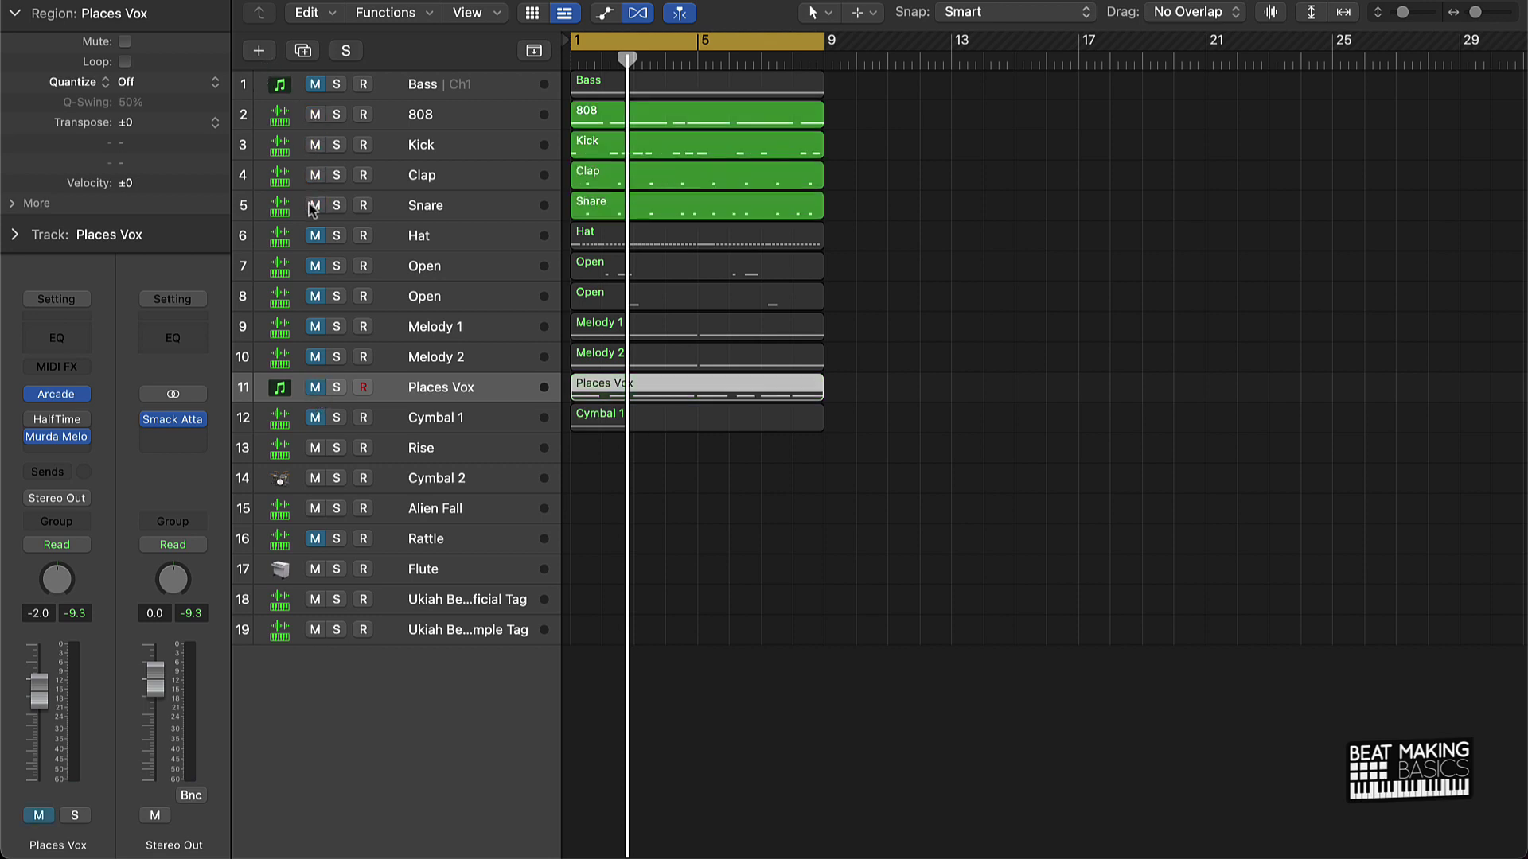
key("space")
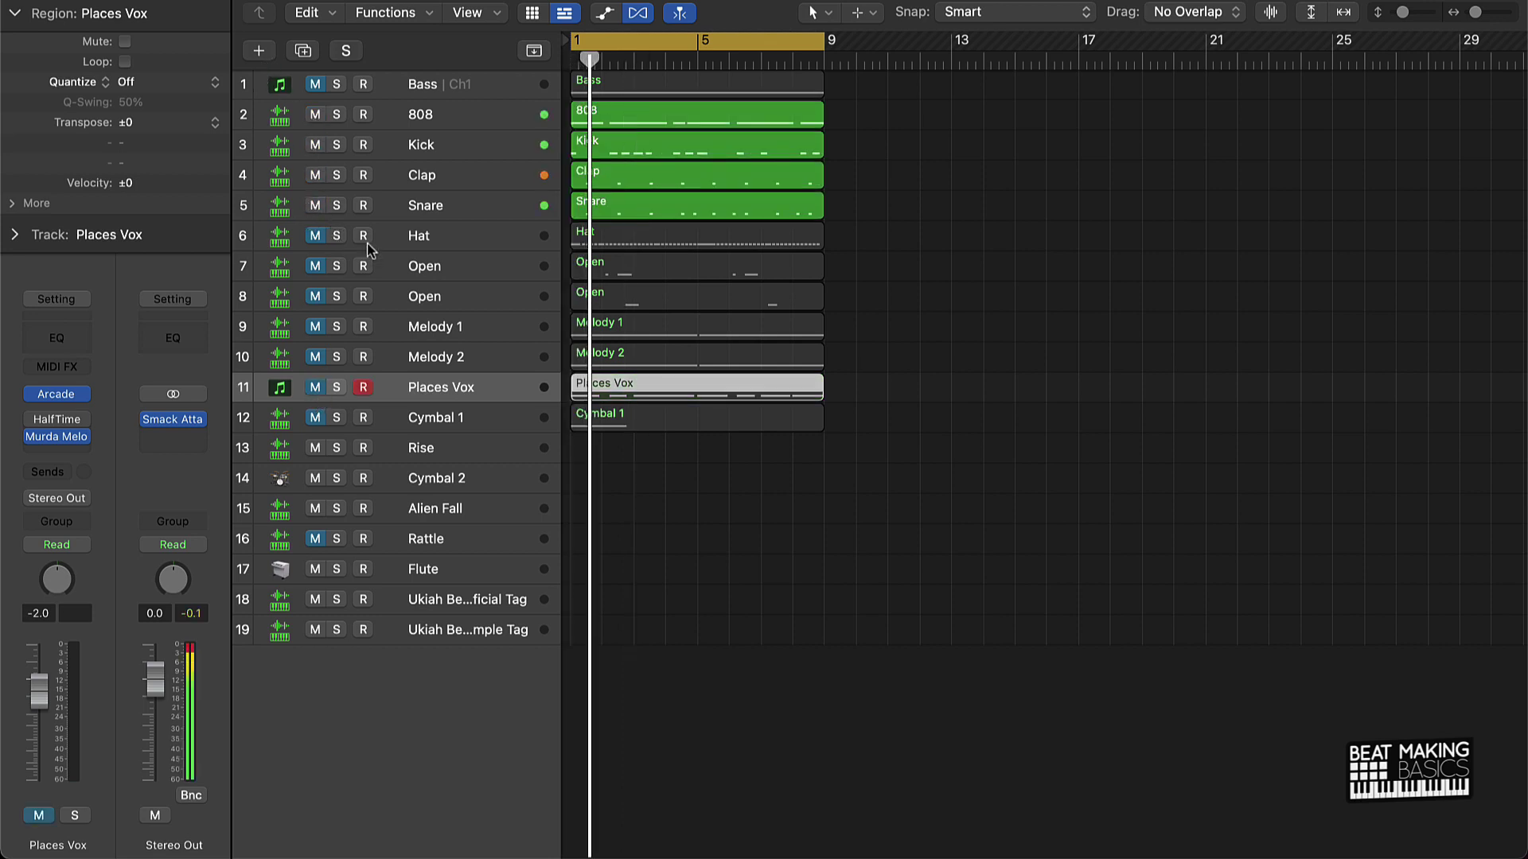
left_click(316, 331)
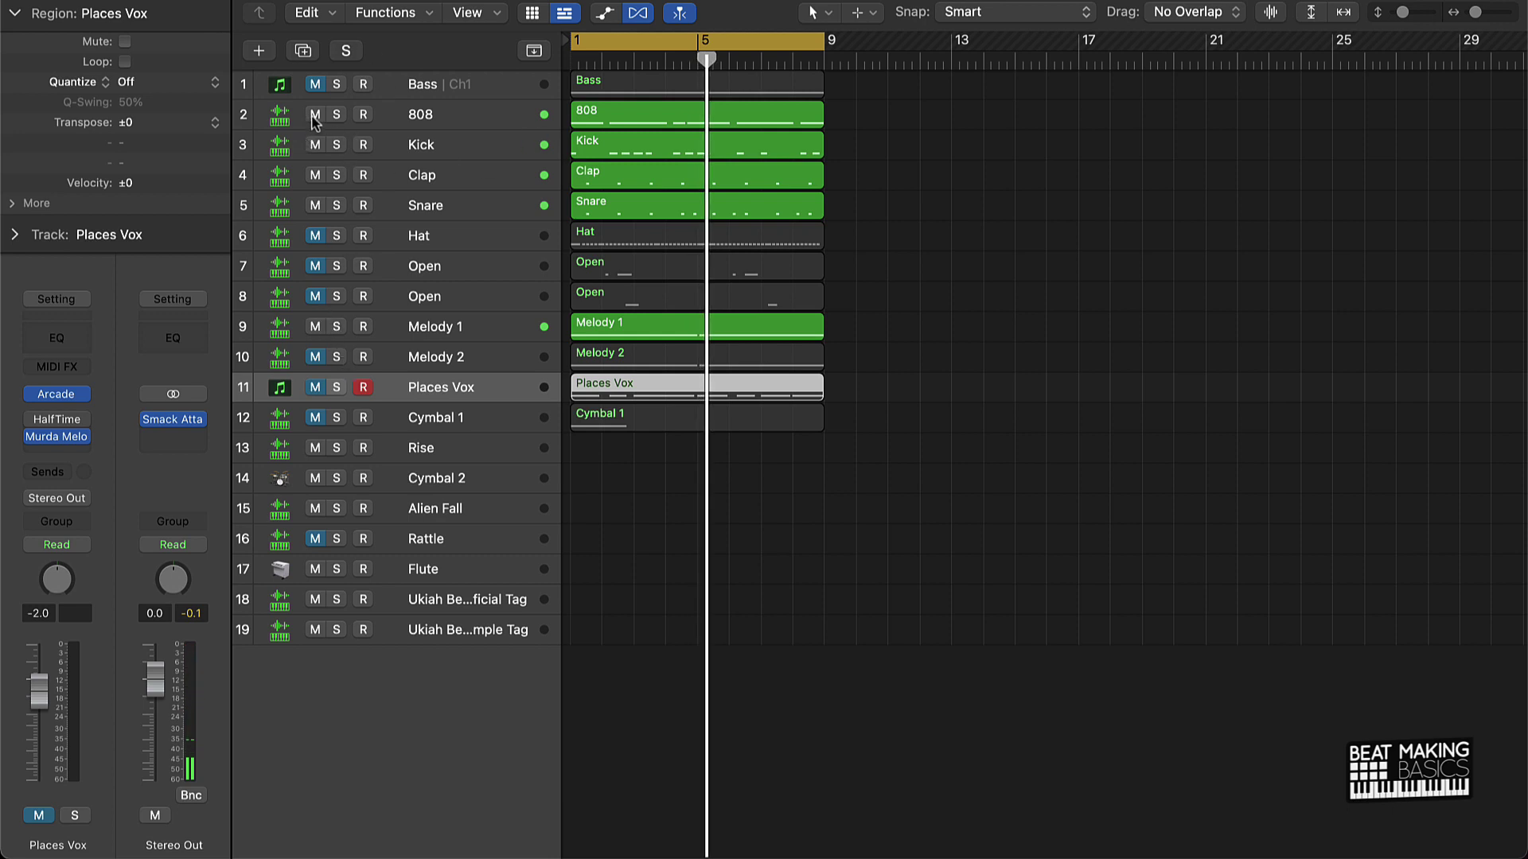
Step: Mute the 808, Kick, Clap and Snare tracks and audition Bass, Melody 1, Melody 2 and Places Vox together
left_click_drag(315, 118, 302, 206)
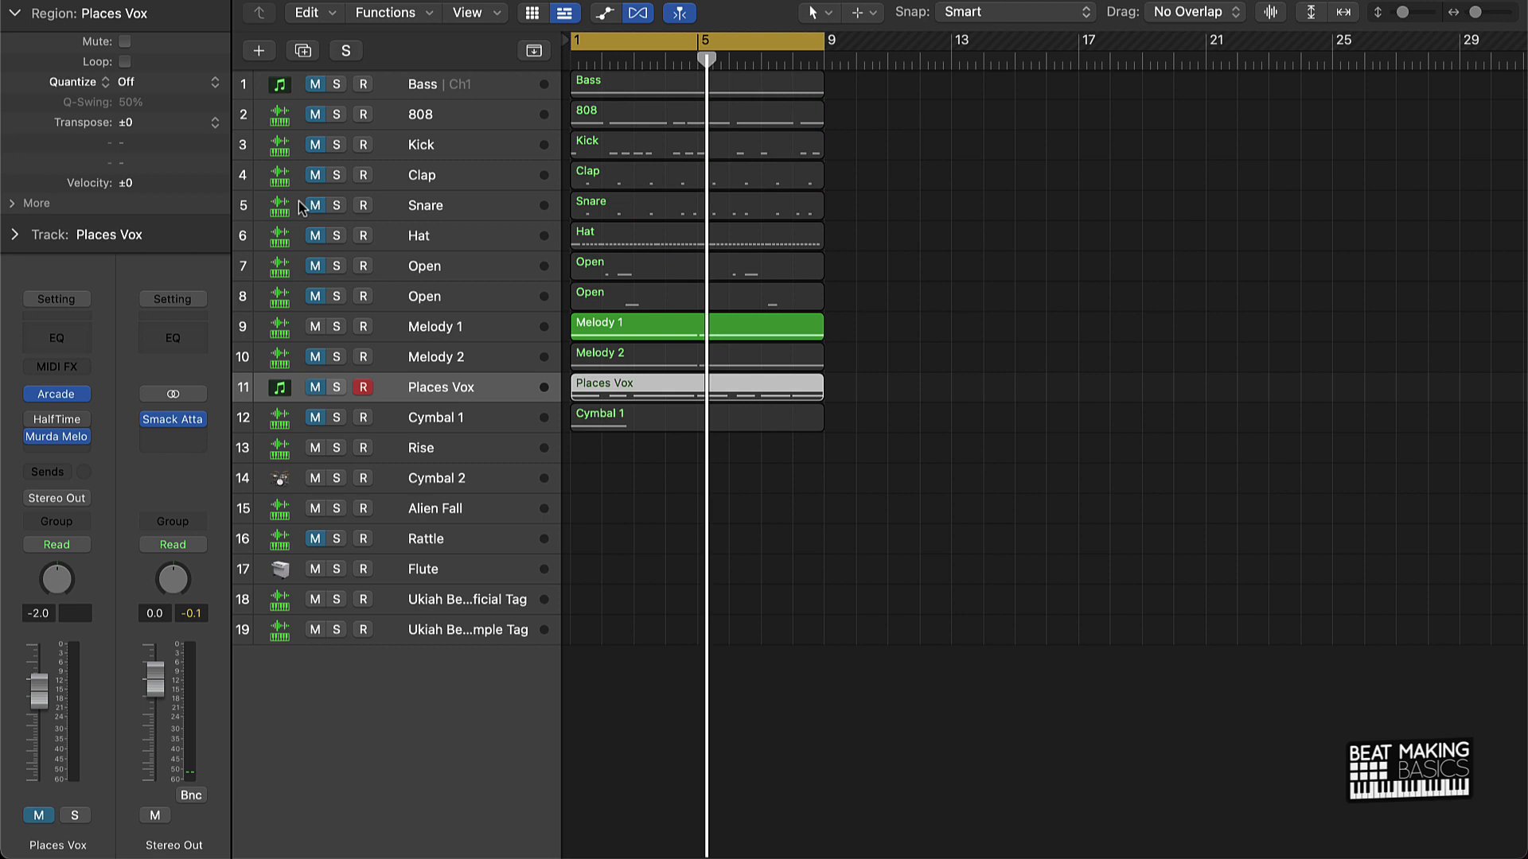
left_click(316, 86)
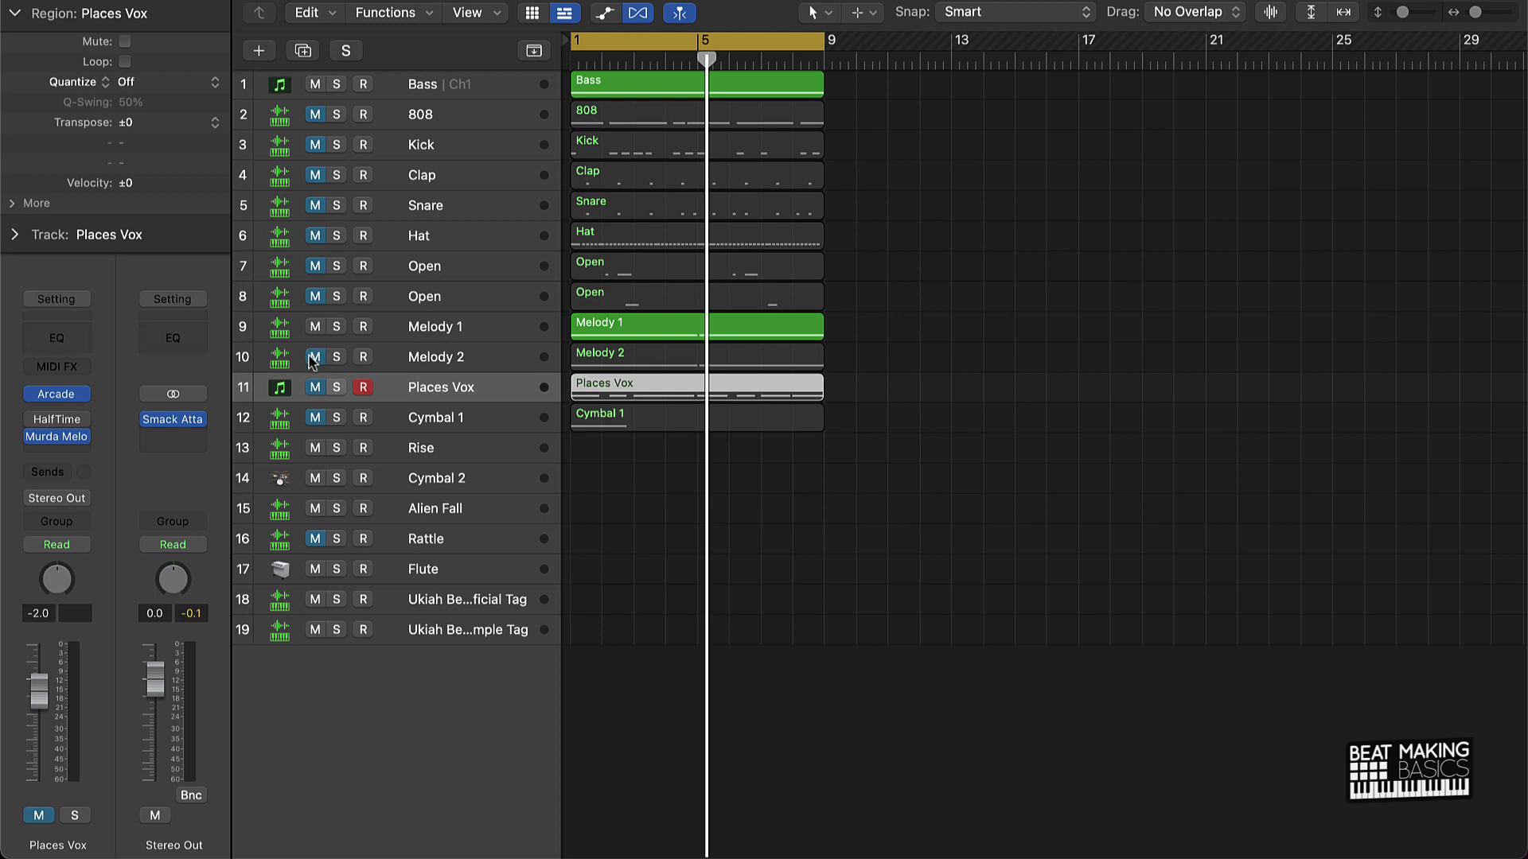
left_click_drag(313, 361, 310, 405)
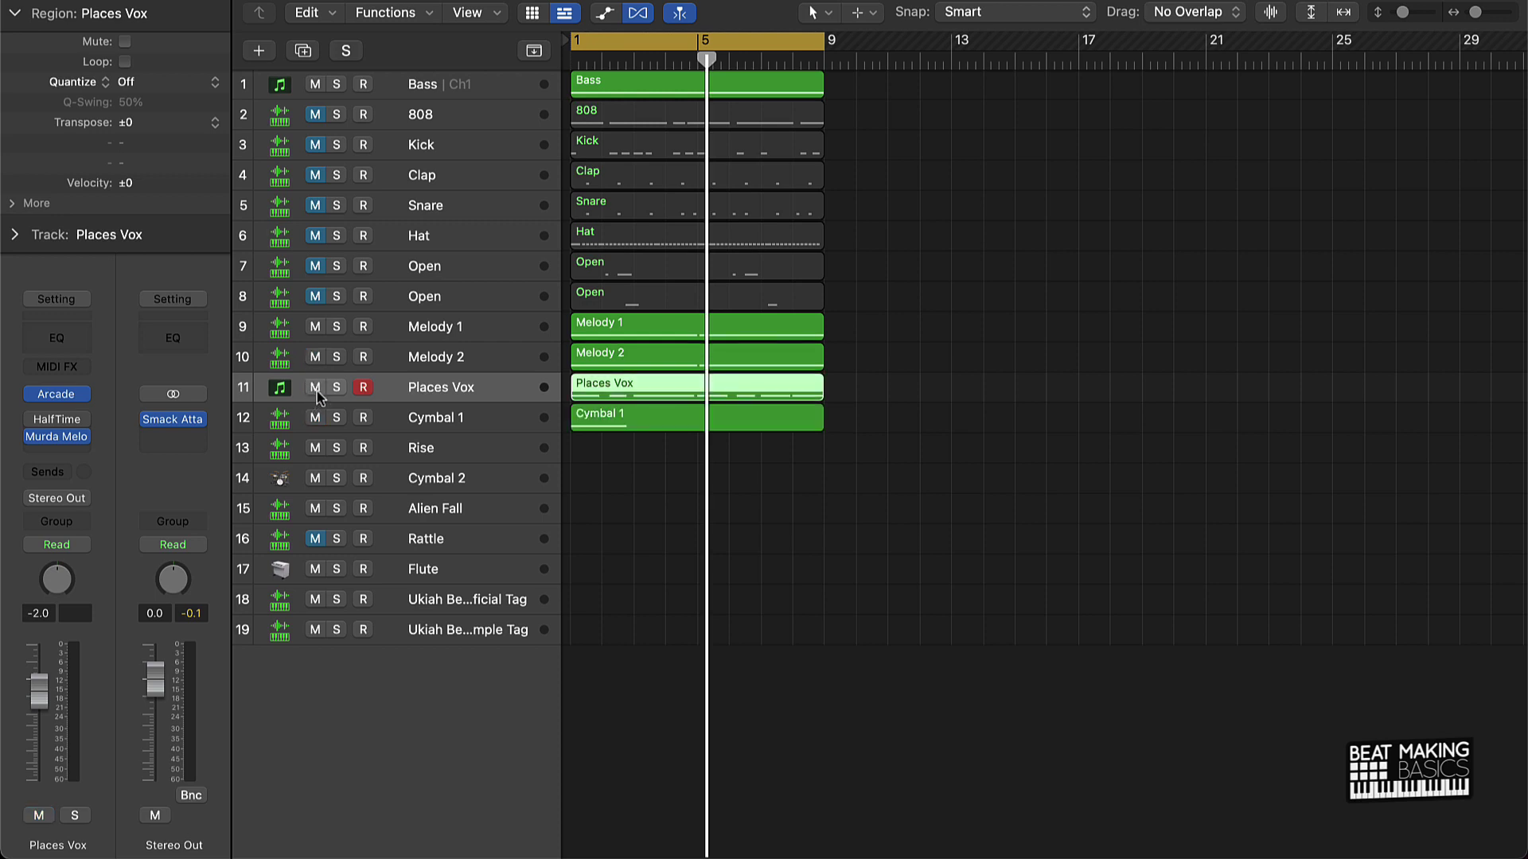
left_click(315, 417)
key("Return")
key("space")
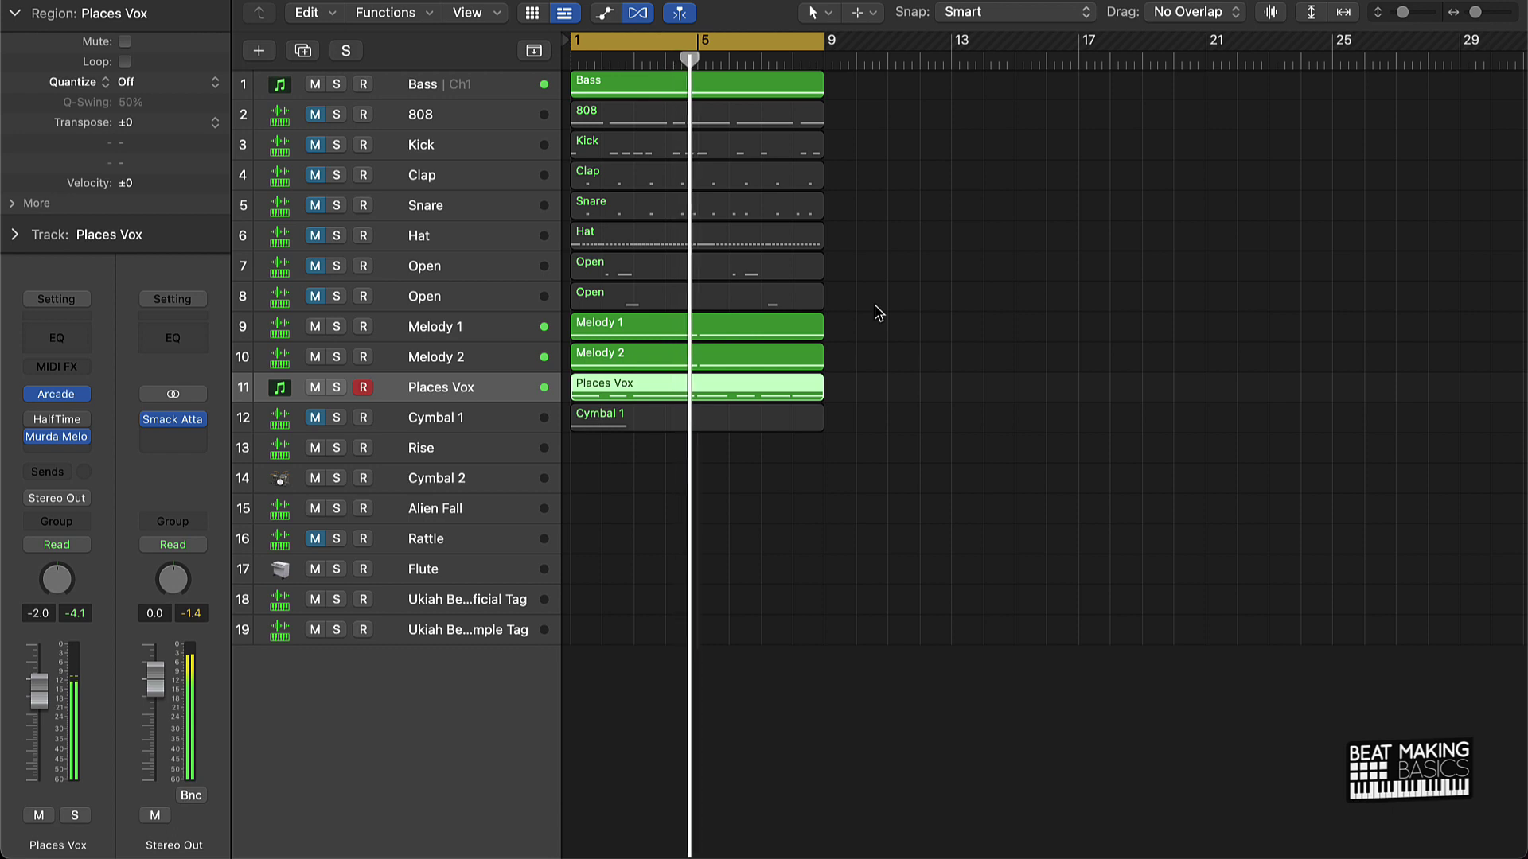
key("space")
left_click(875, 315)
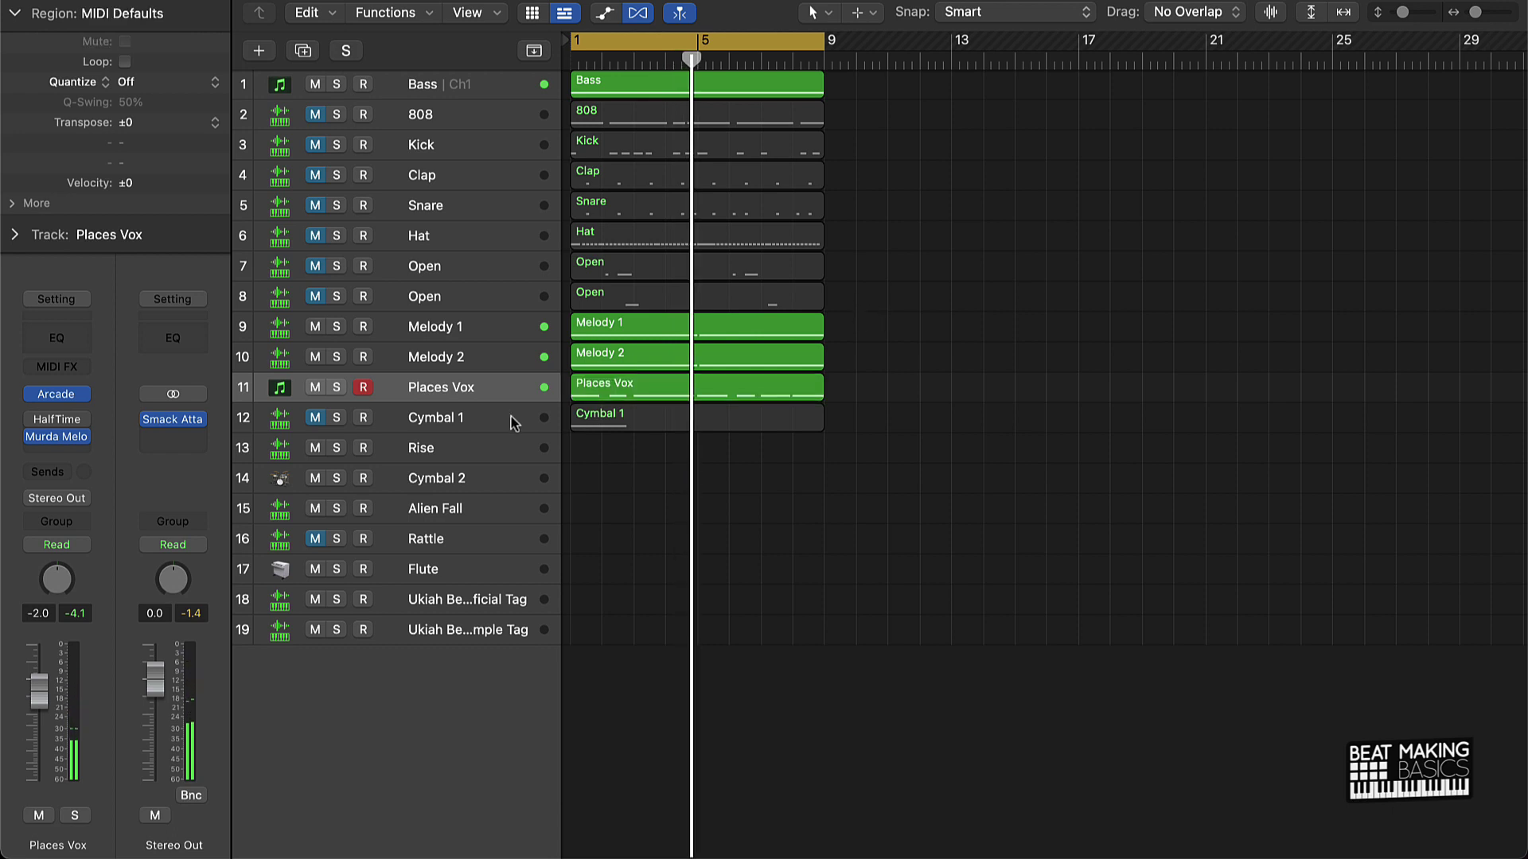
Step: Mute the Bass and Places Vox tracks and audition Melody 1, bringing in Melody 2 during playback
left_click_drag(316, 326, 315, 386)
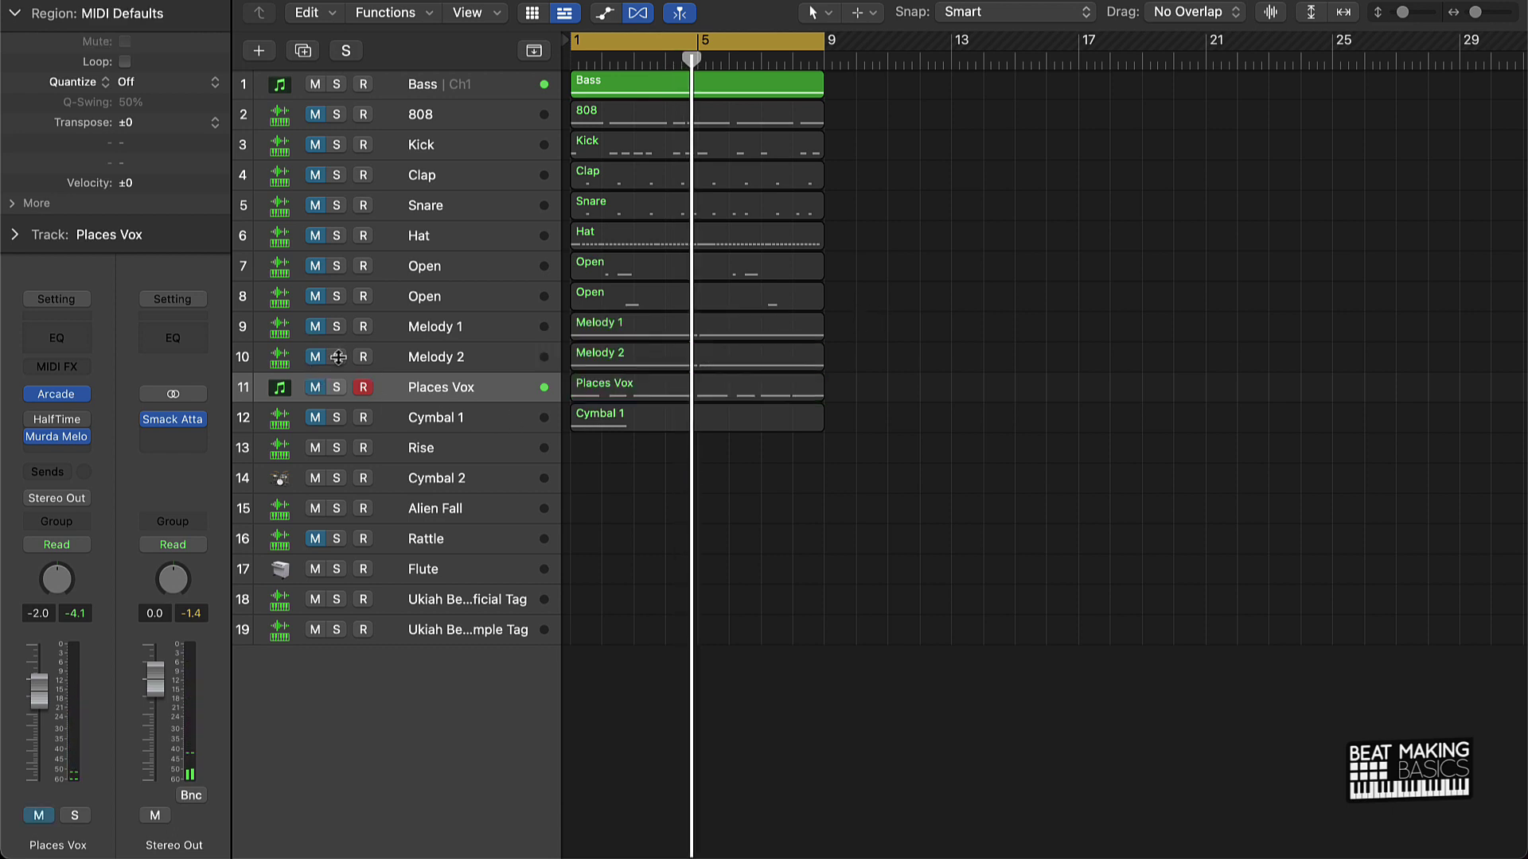
left_click(316, 84)
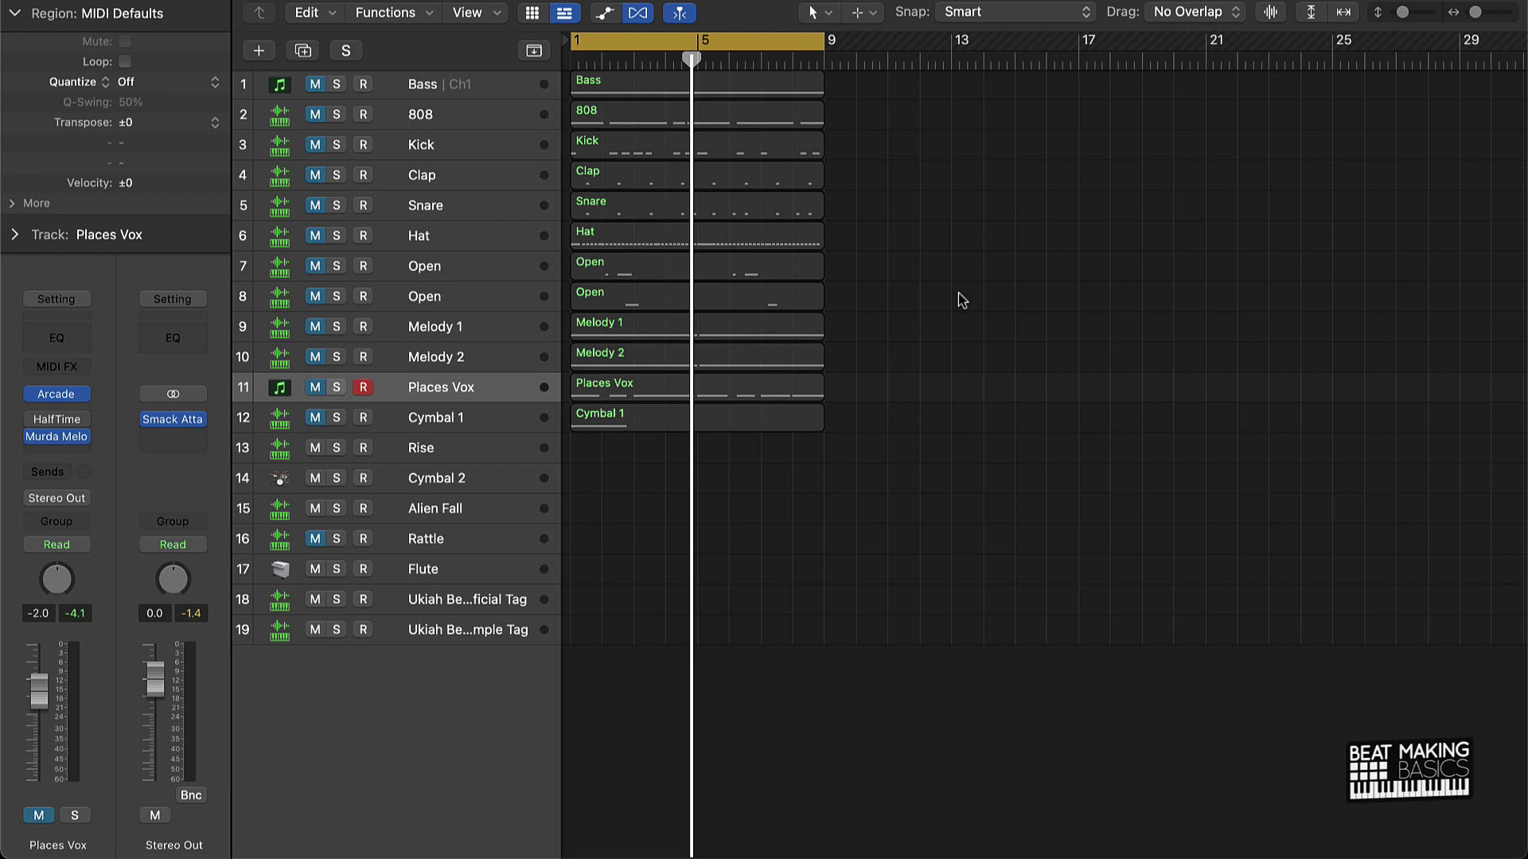
left_click(316, 326)
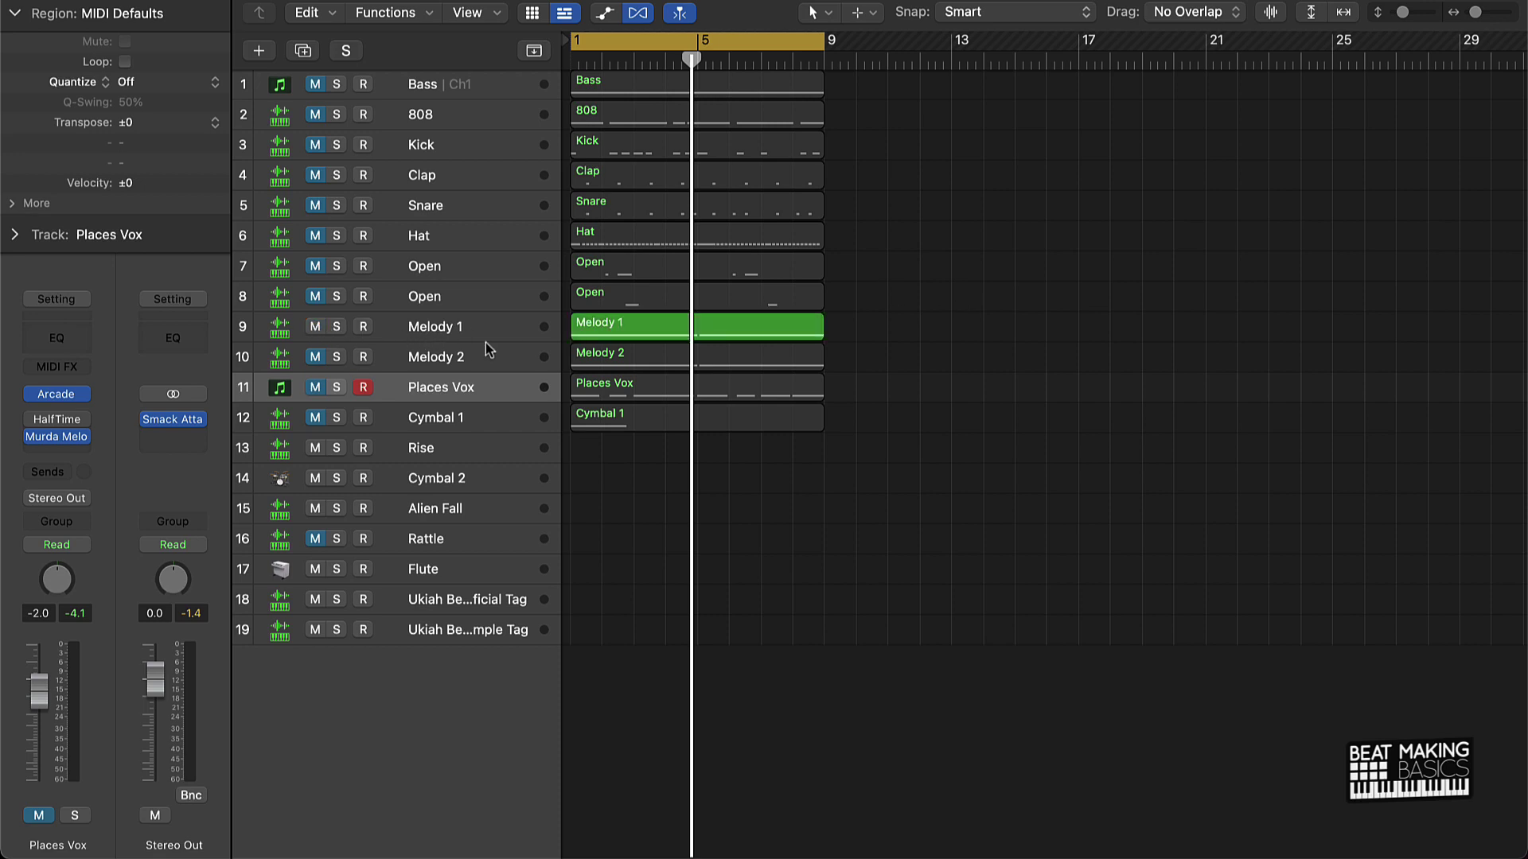
key("space")
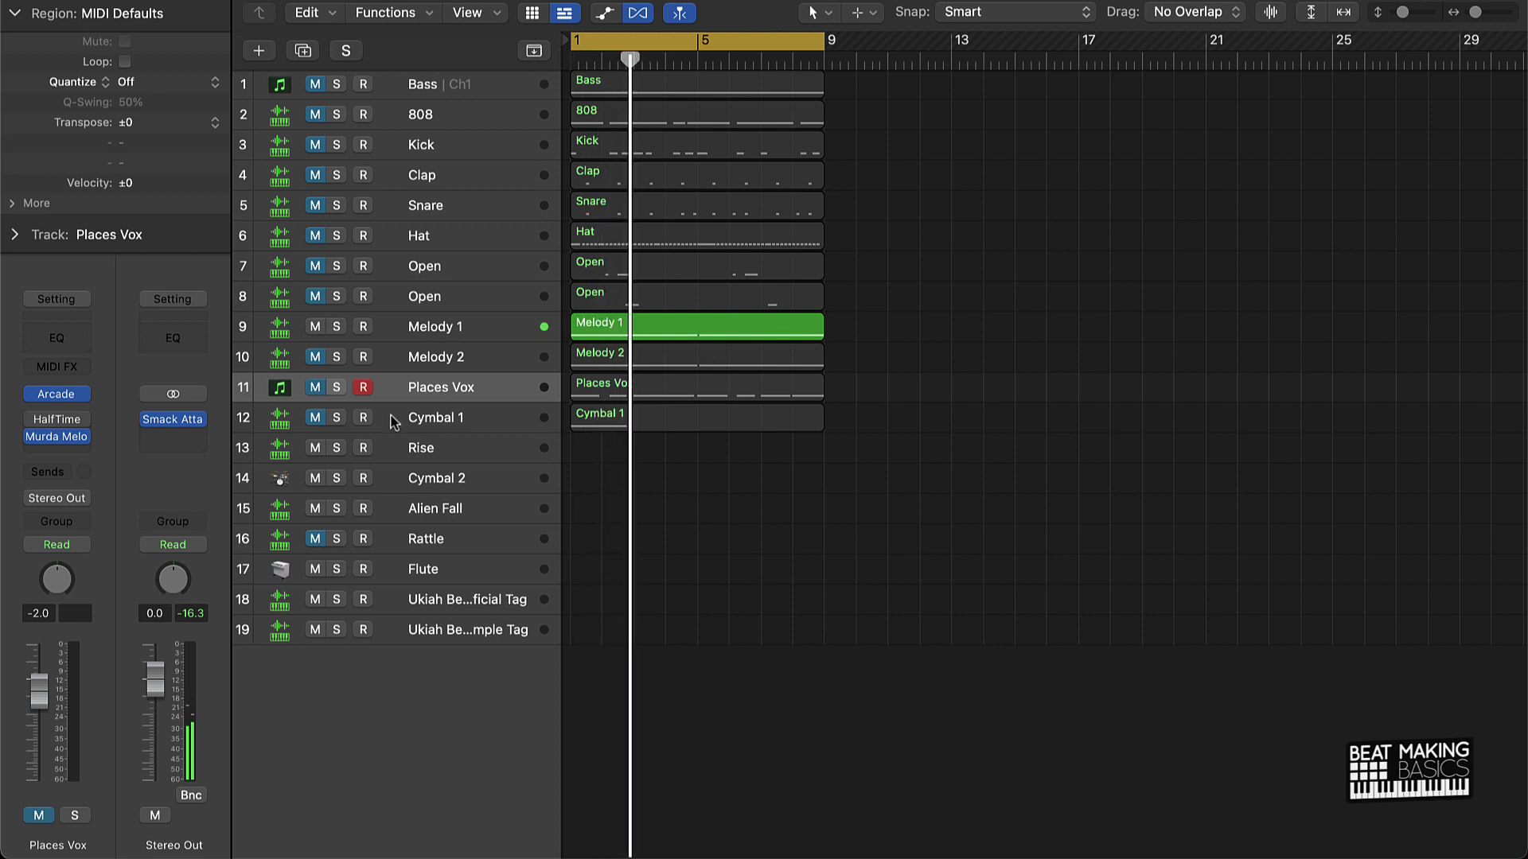
left_click(315, 357)
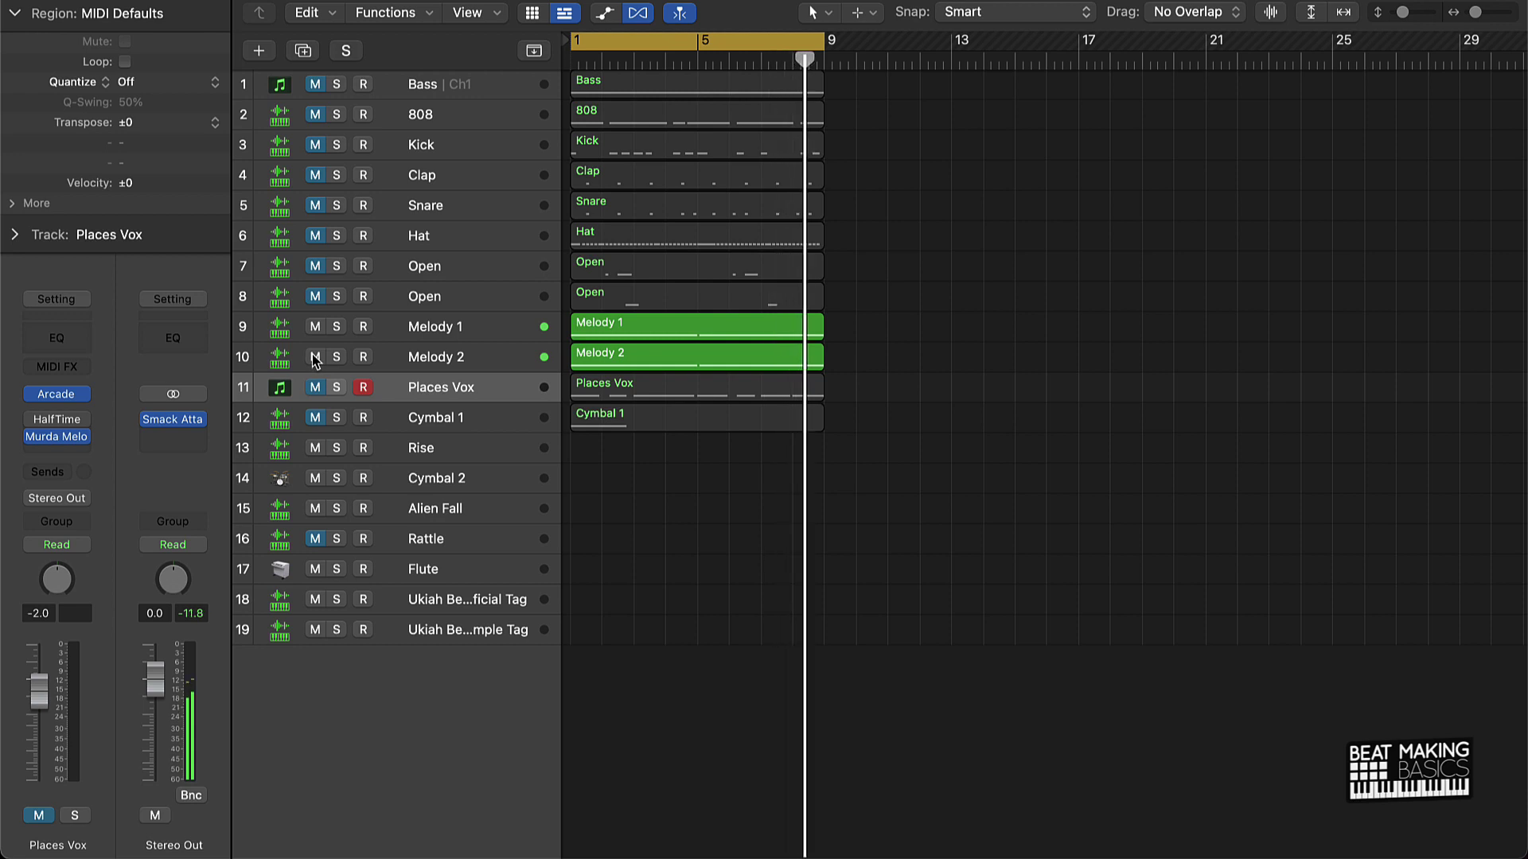
Step: Mute the Melody 2 track and play Melody 1 with Places Vox from the start, adding the 808 track
left_click(316, 358)
left_click(315, 387)
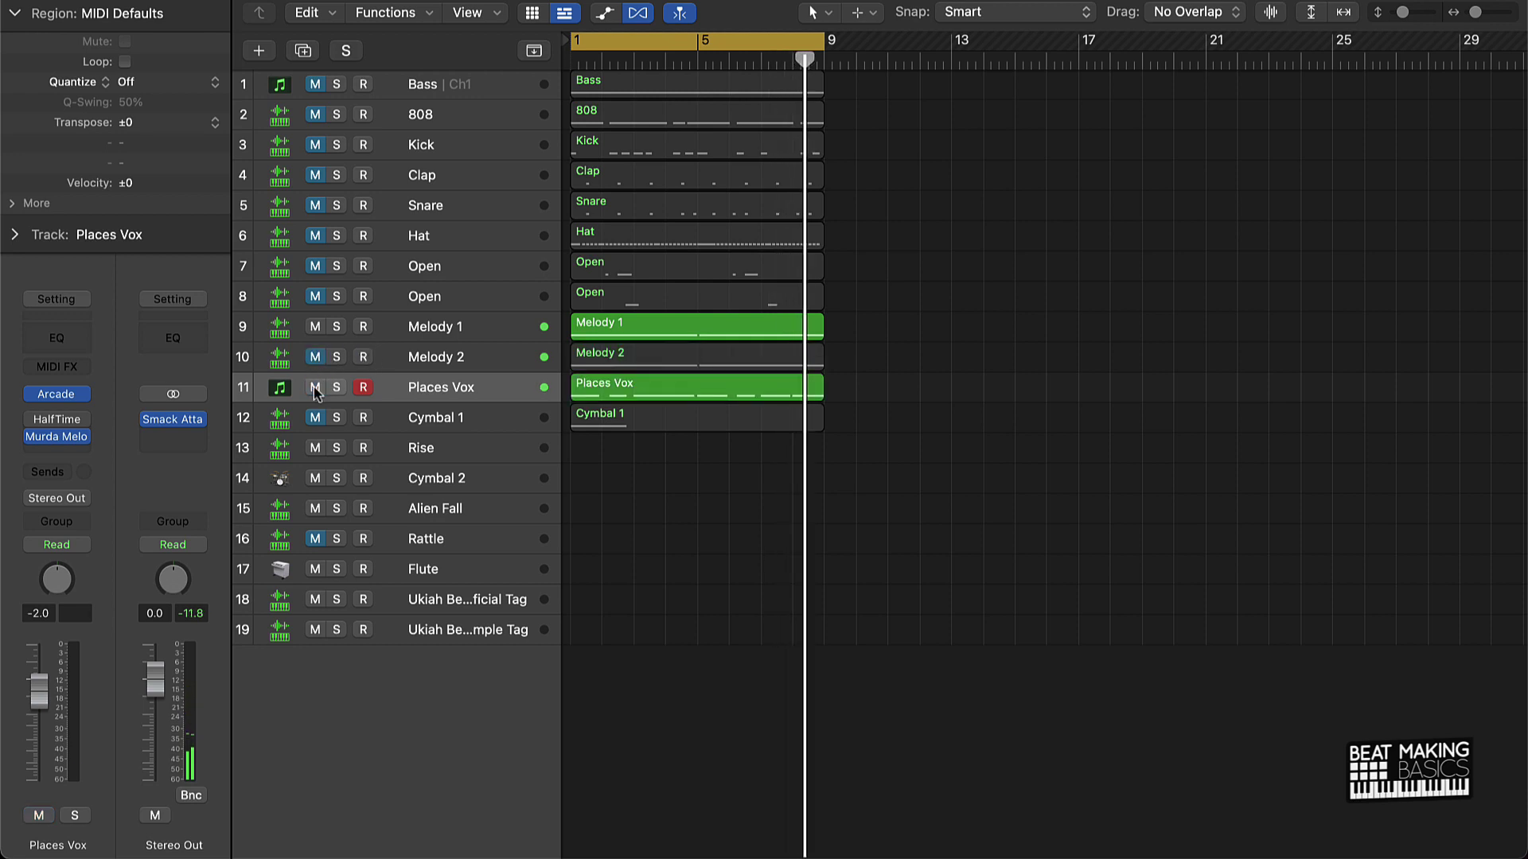
key("Return")
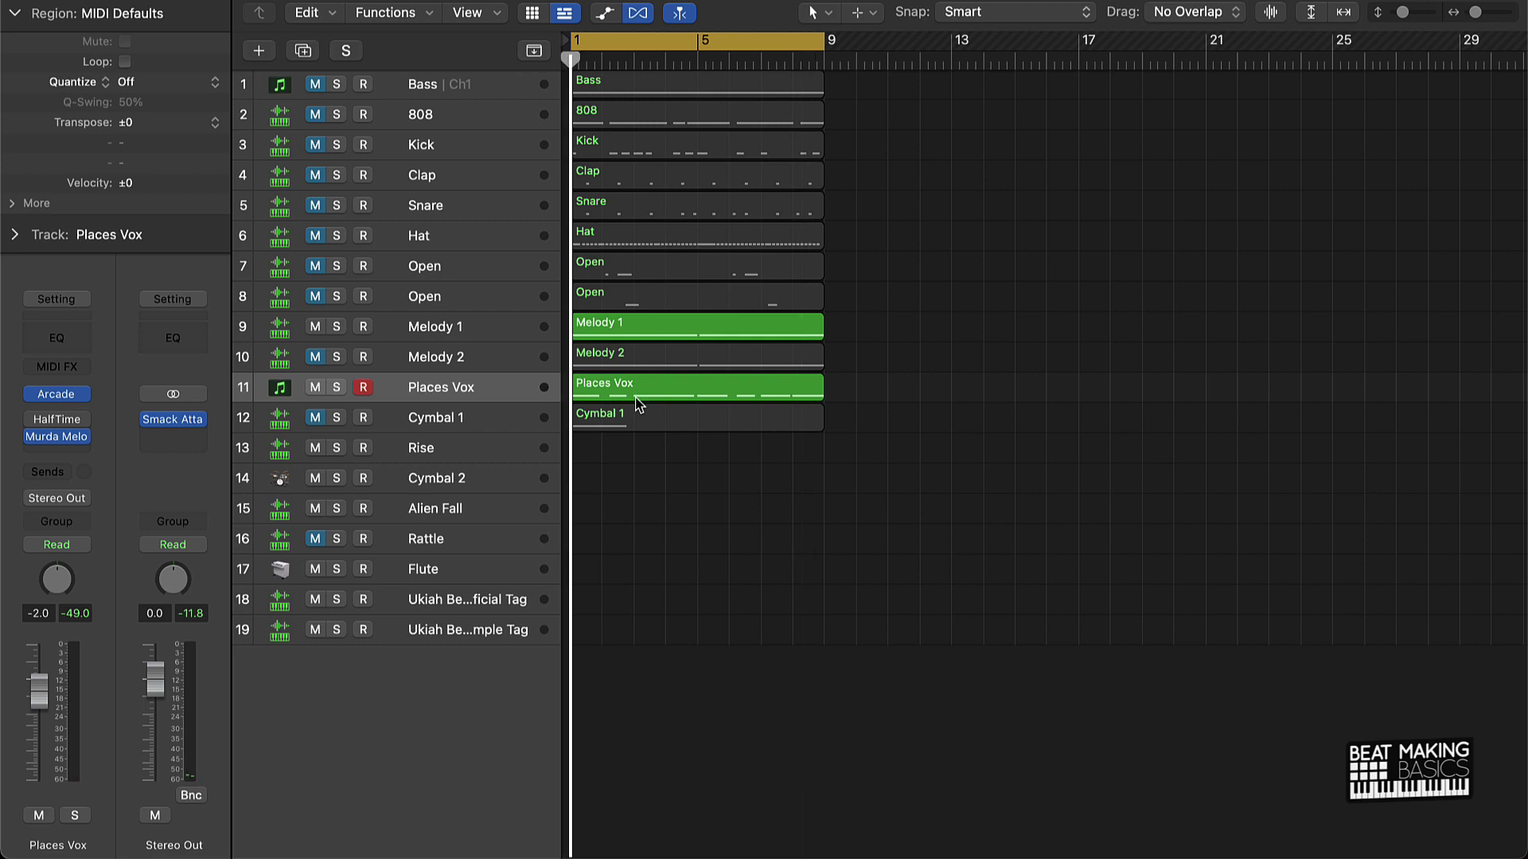
key("space")
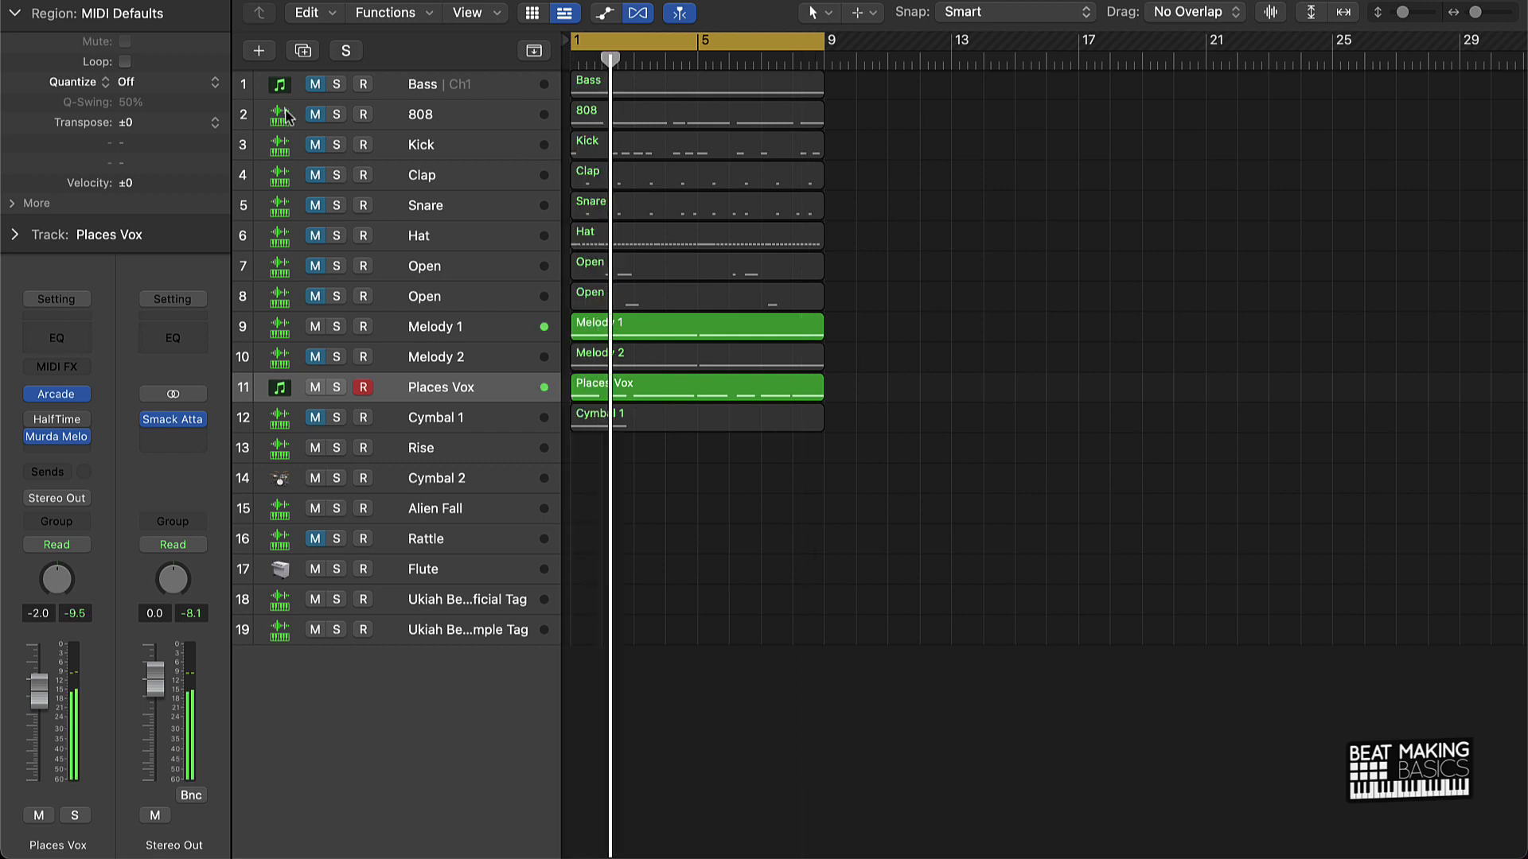
left_click(312, 115)
key("Return")
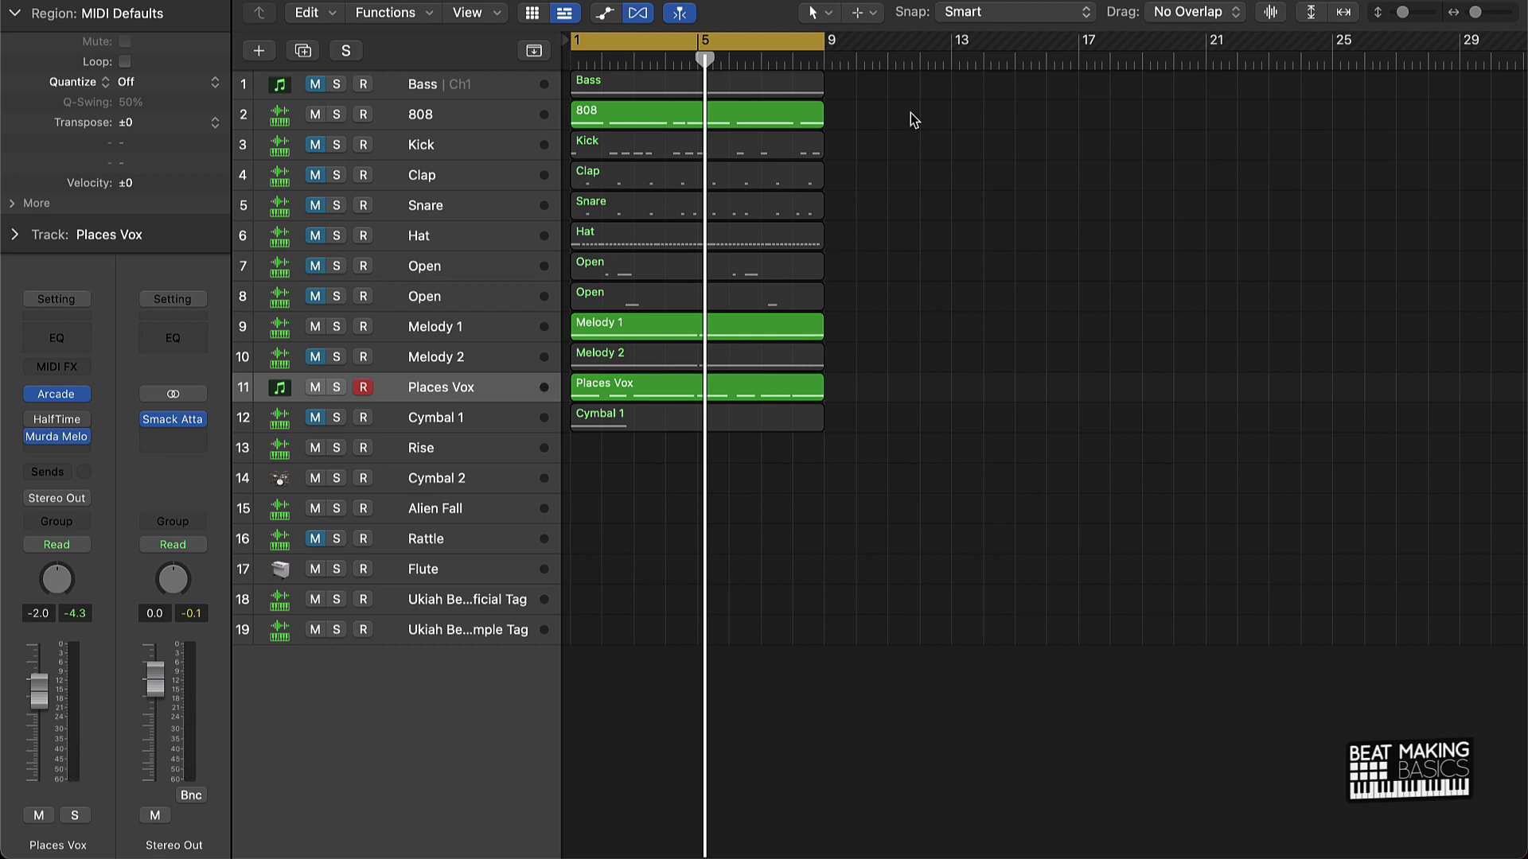
Step: Copy the regions of all twelve tracks to bar 9 and repeat them back to back from bars 17 and 25 onward
left_click_drag(760, 486, 790, 35)
left_click_drag(705, 62, 832, 59)
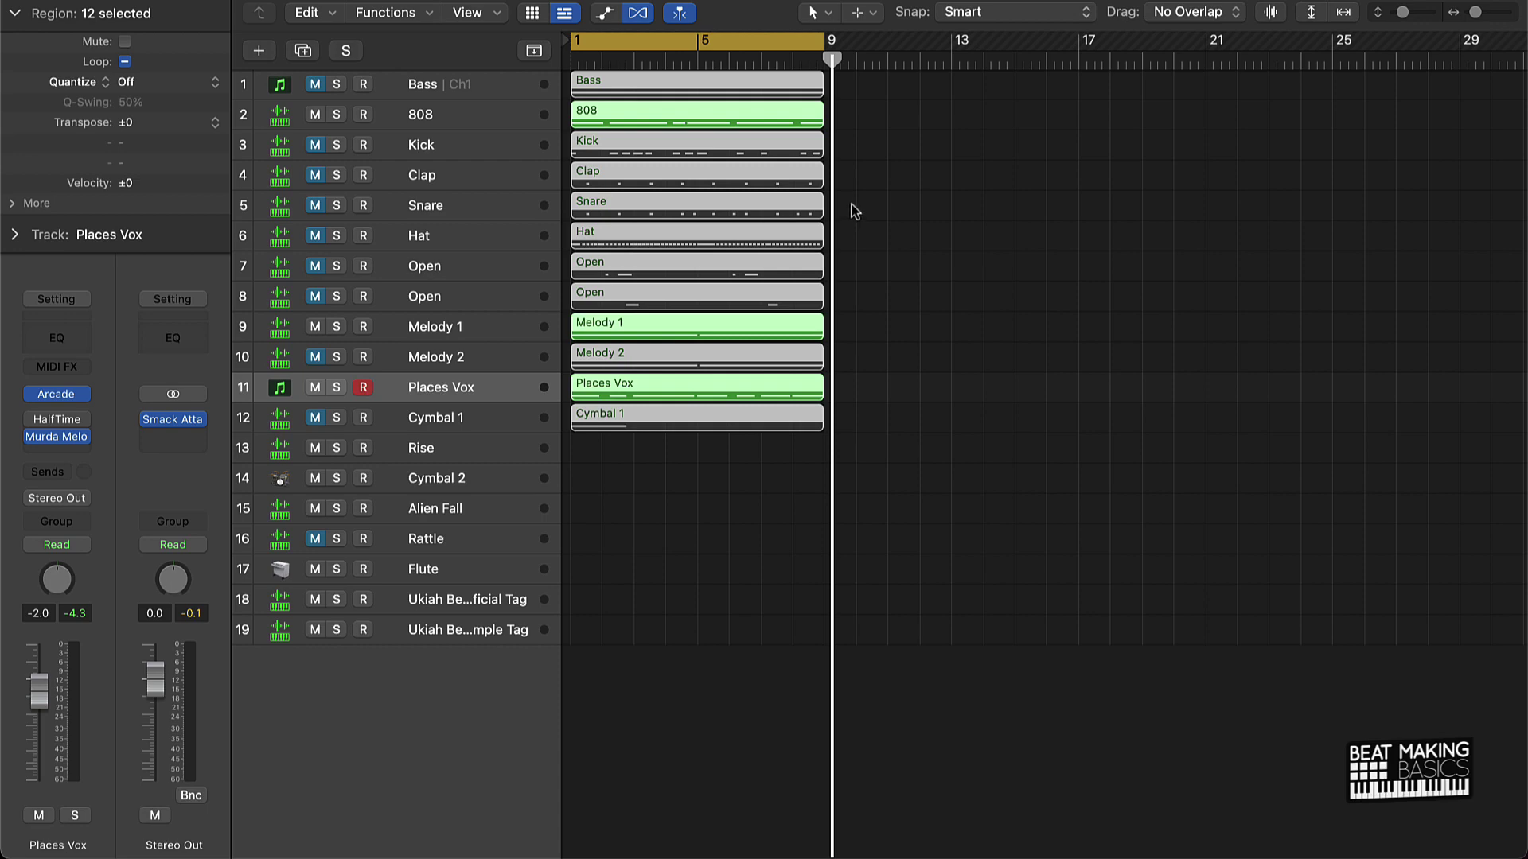
key("super+v")
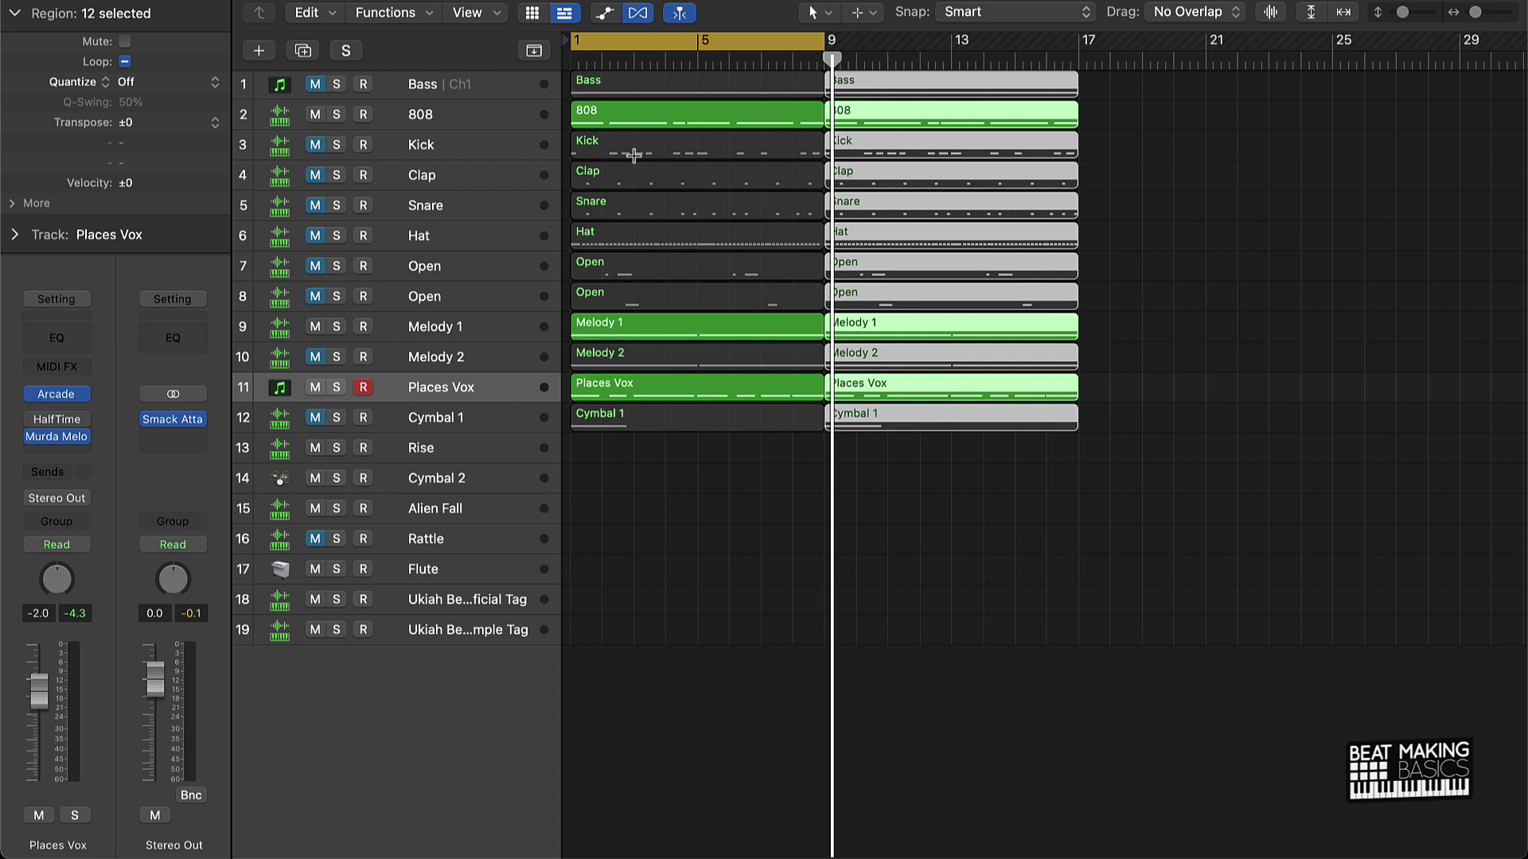
key("super+r")
key("super+r")
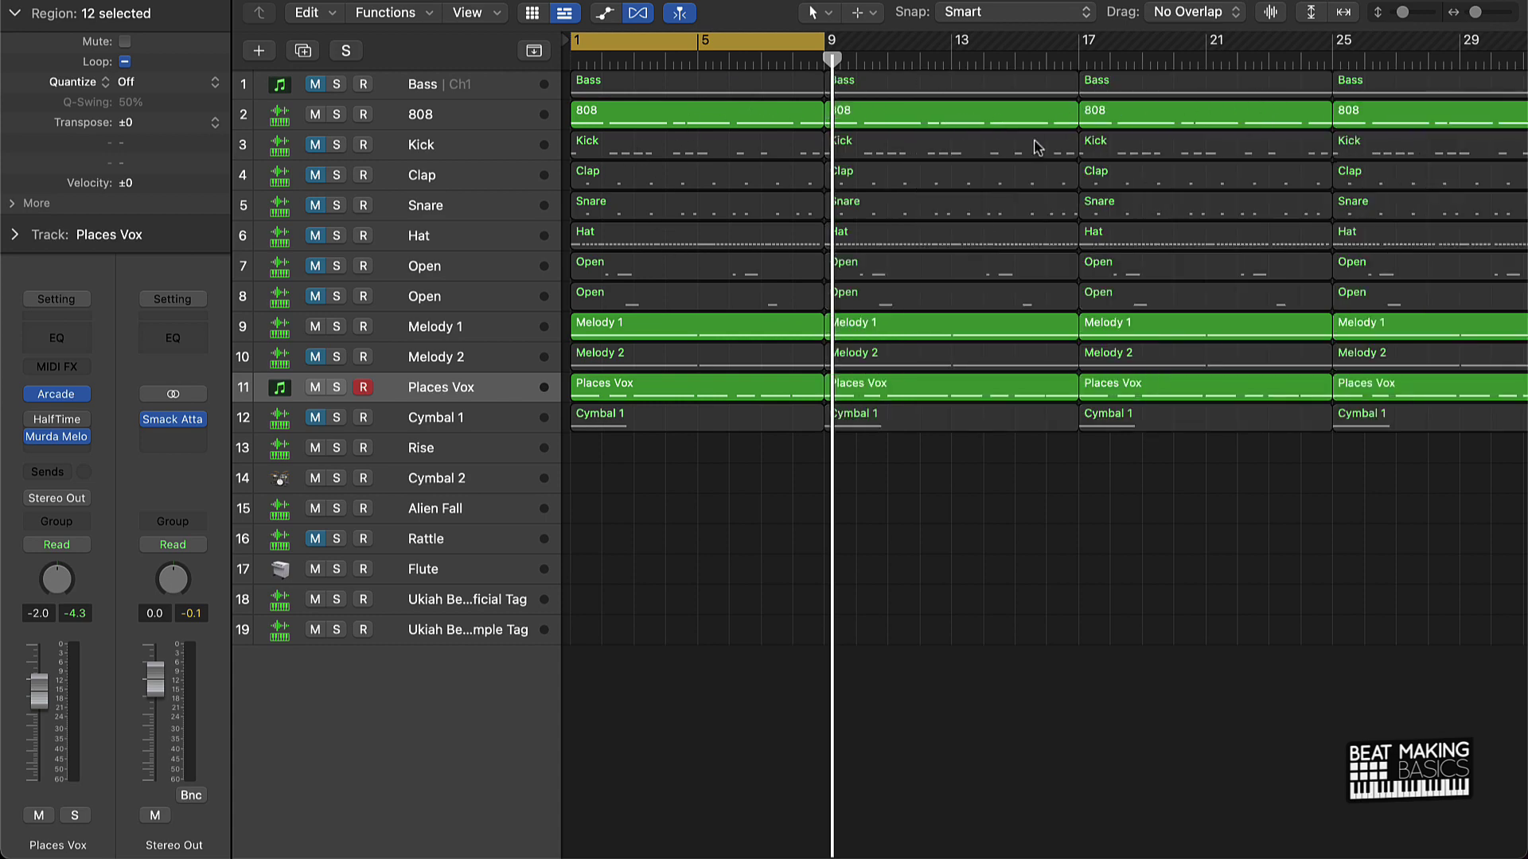
scroll(1044, 225, "right", 15)
scroll(1020, 221, "left", 15)
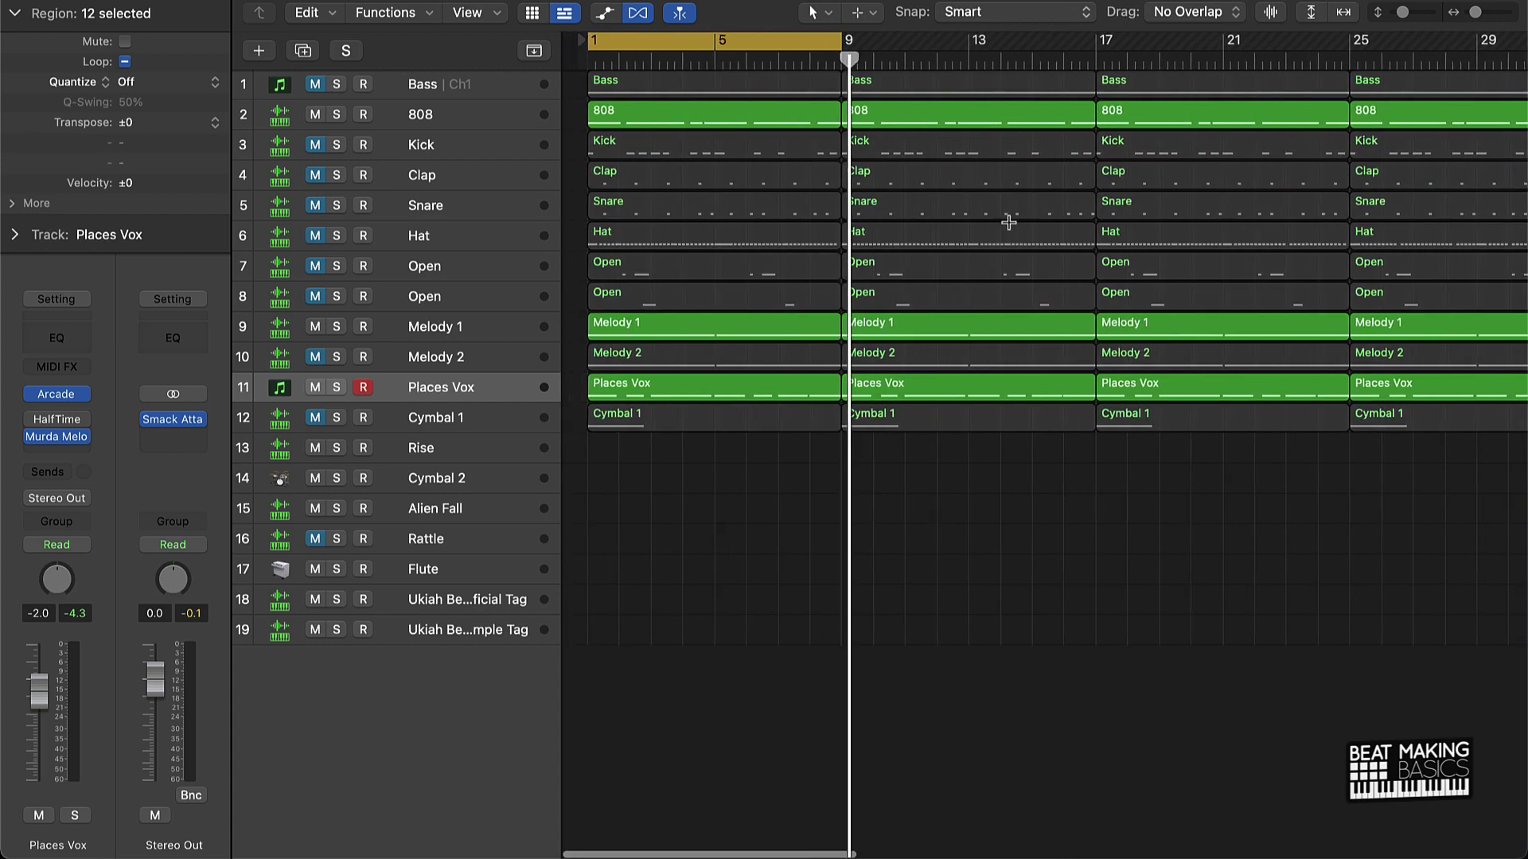
left_click(668, 563)
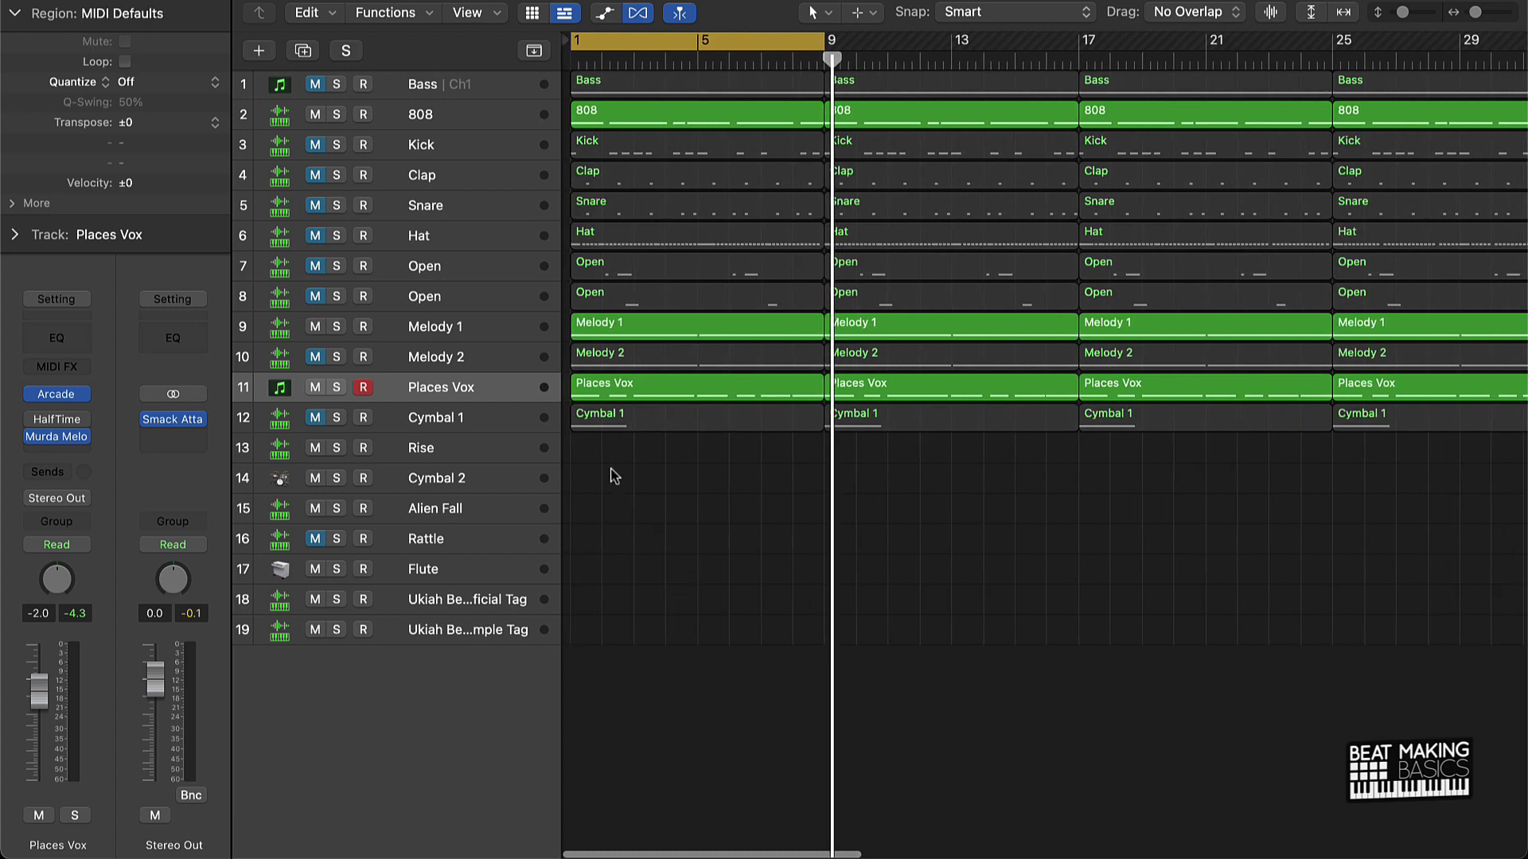
Step: Mute every region in bars 1 to 8 except 808, Melody 1 and Places Vox, and unmute all tracks from Bass to Cymbal 1
mouse_move(626, 459)
left_mouse_down()
mouse_move(643, 90)
mouse_move(724, 79)
mouse_move(732, 64)
mouse_move(1278, 56)
mouse_move(786, 18)
mouse_move(636, 263)
mouse_move(628, 461)
left_mouse_up()
left_click(641, 421)
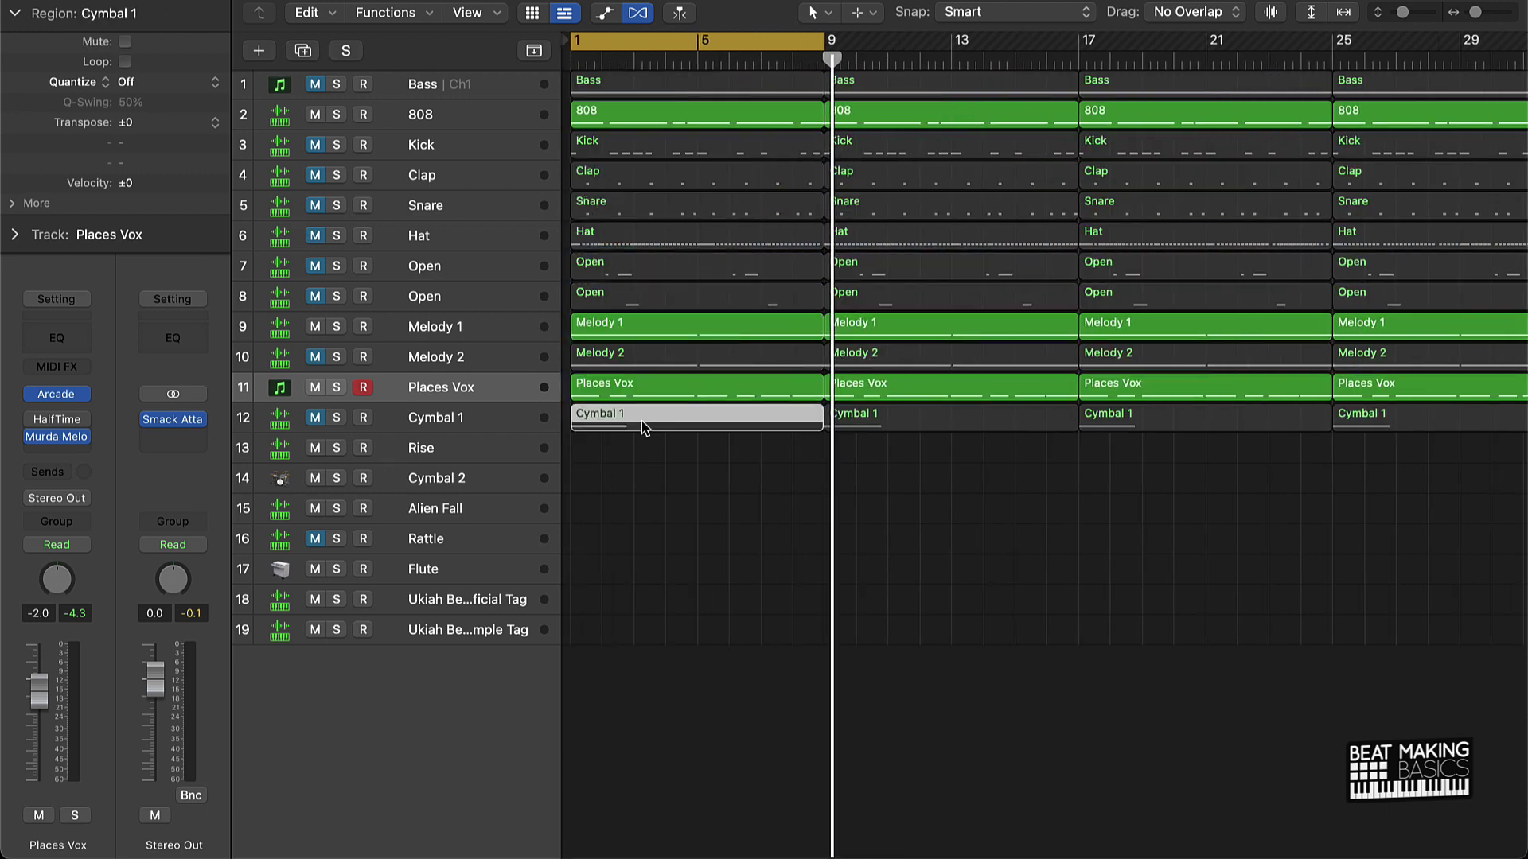
key("ctrl+m")
left_click(574, 358)
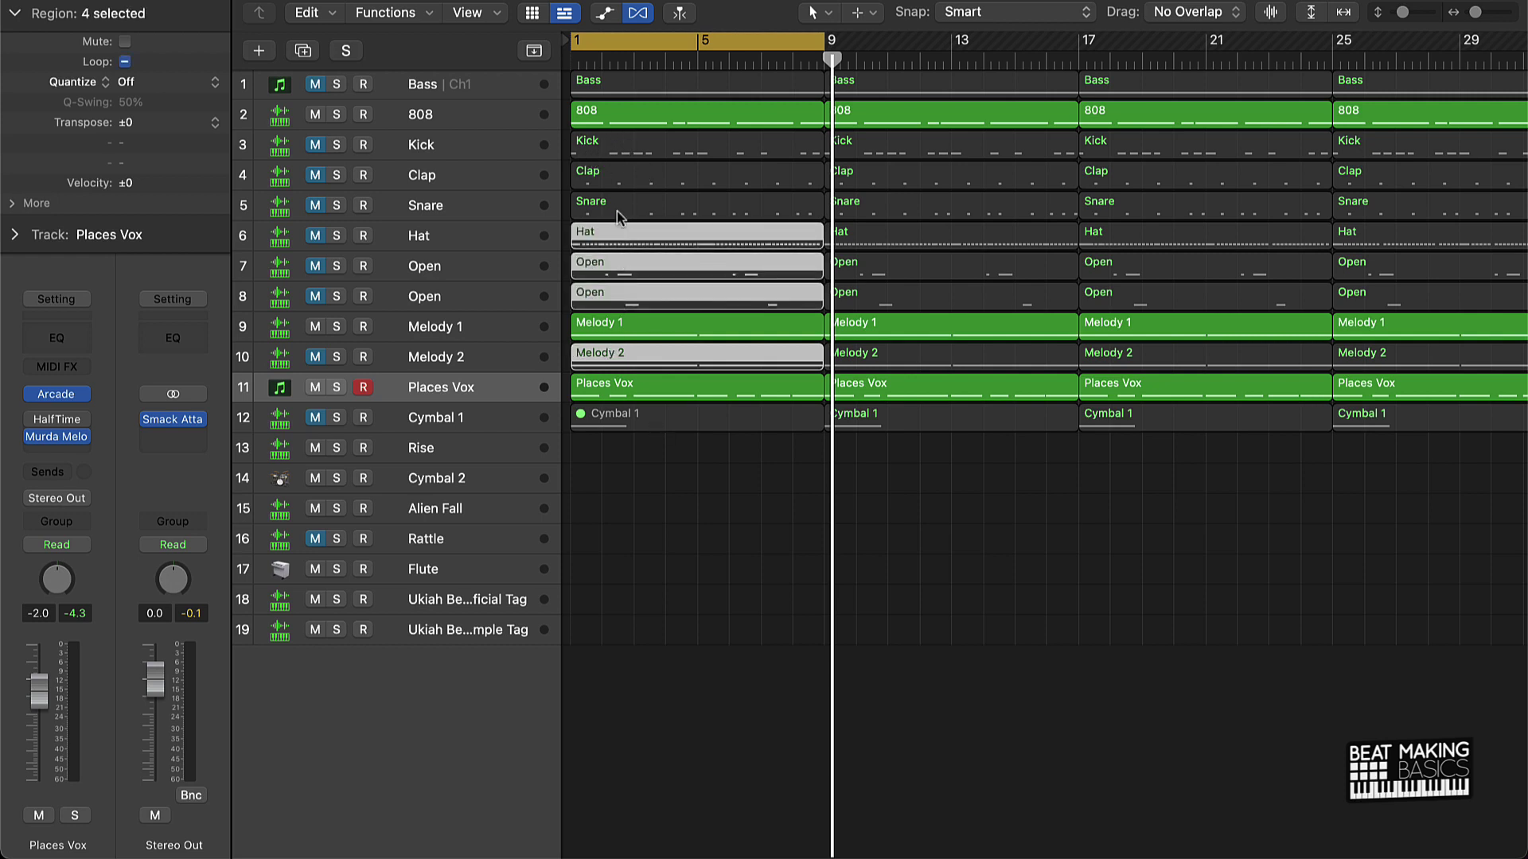
left_click(605, 149, "shift")
left_click(652, 92, "shift")
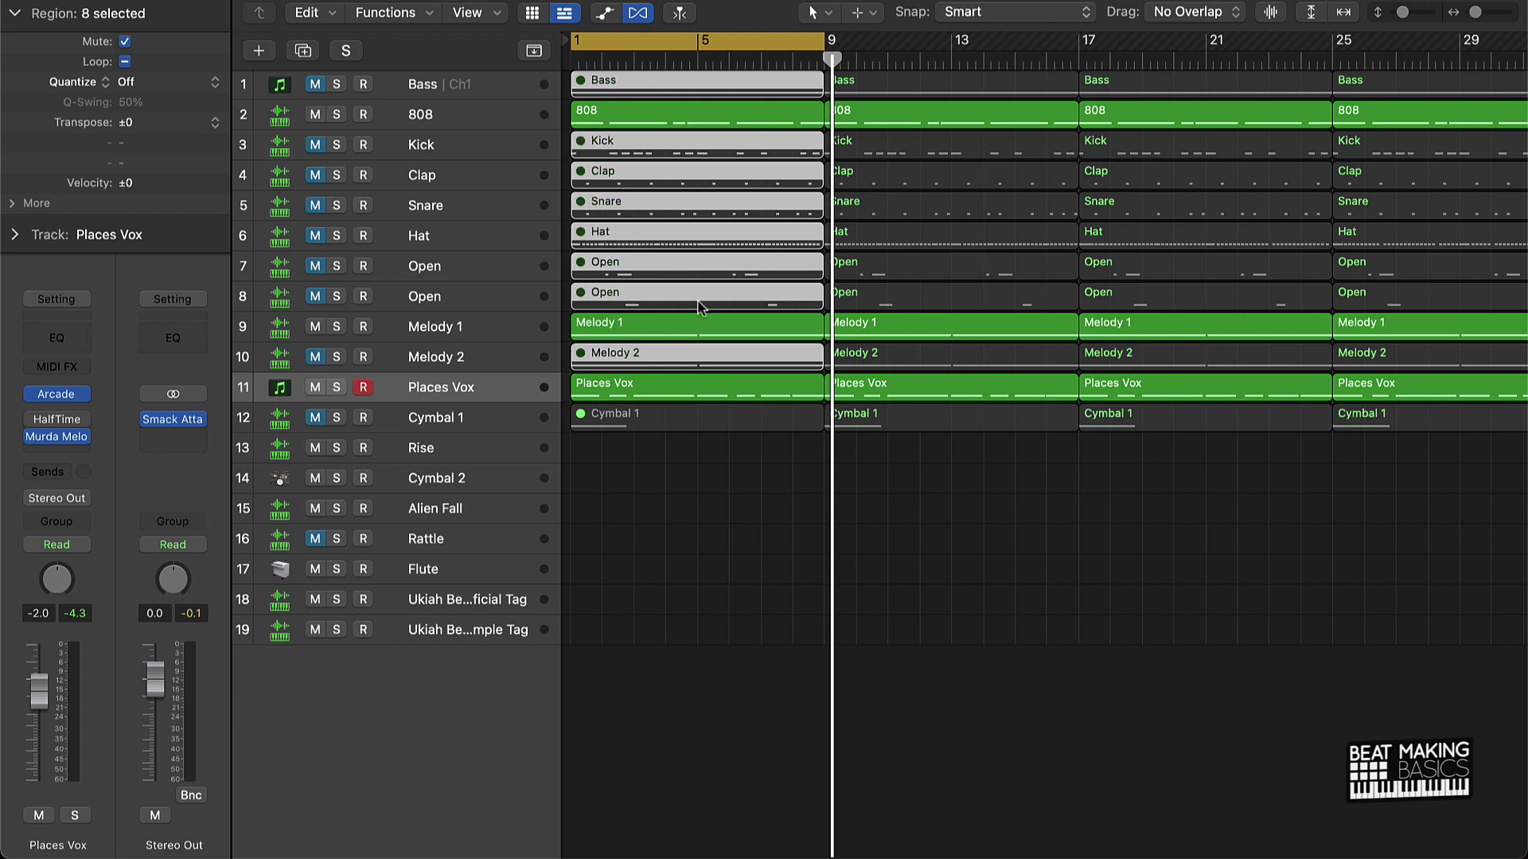
left_click(615, 519)
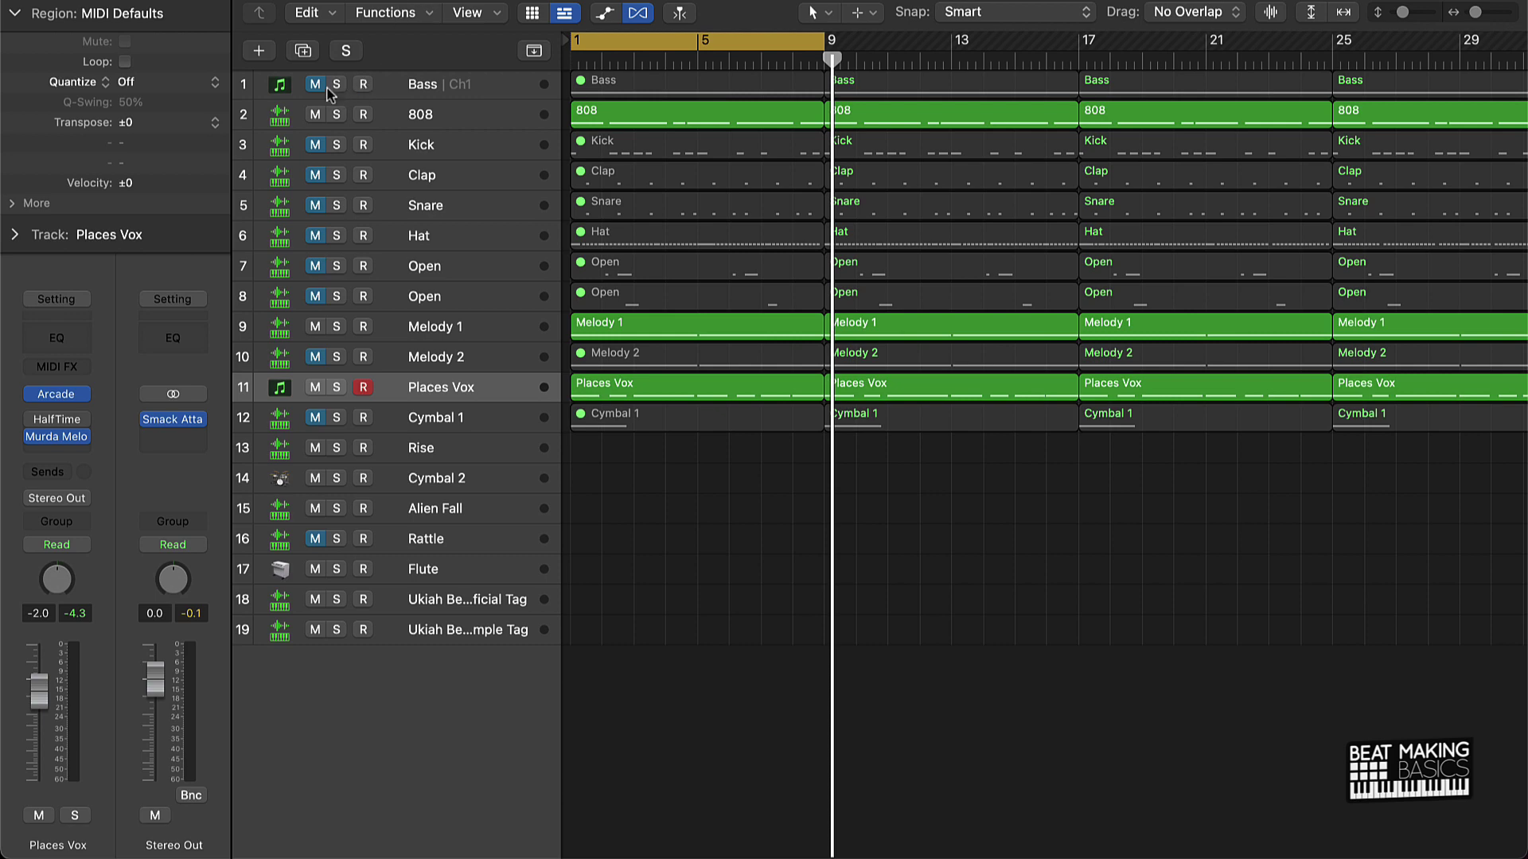
left_click_drag(326, 90, 316, 437)
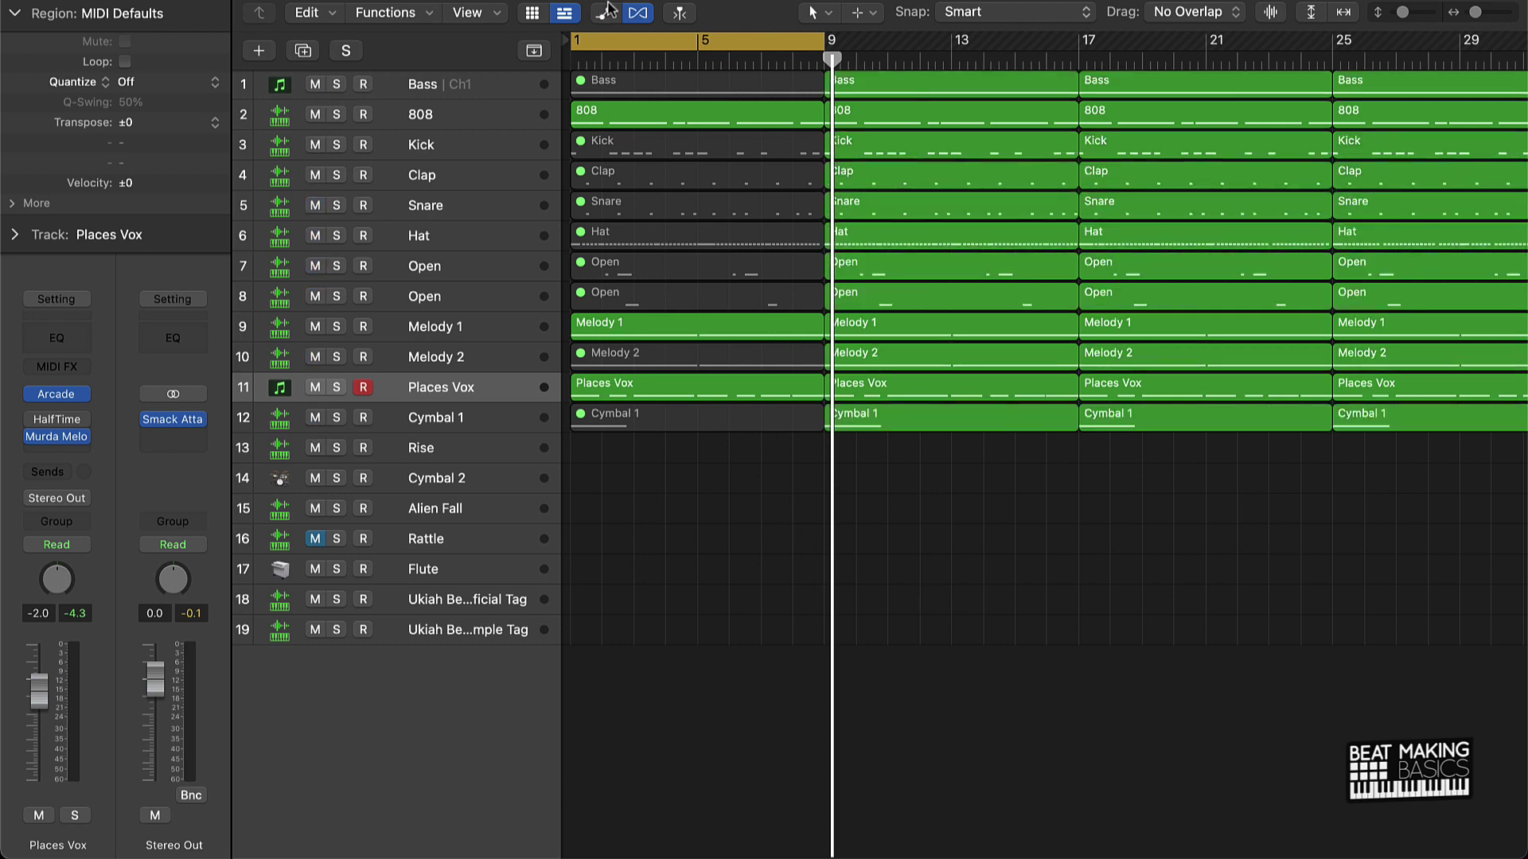
Step: Mute the Bass region in bars 9 to 16 and play the arrangement from the start
scroll(704, 246, "right", 5)
scroll(703, 247, "left", 6)
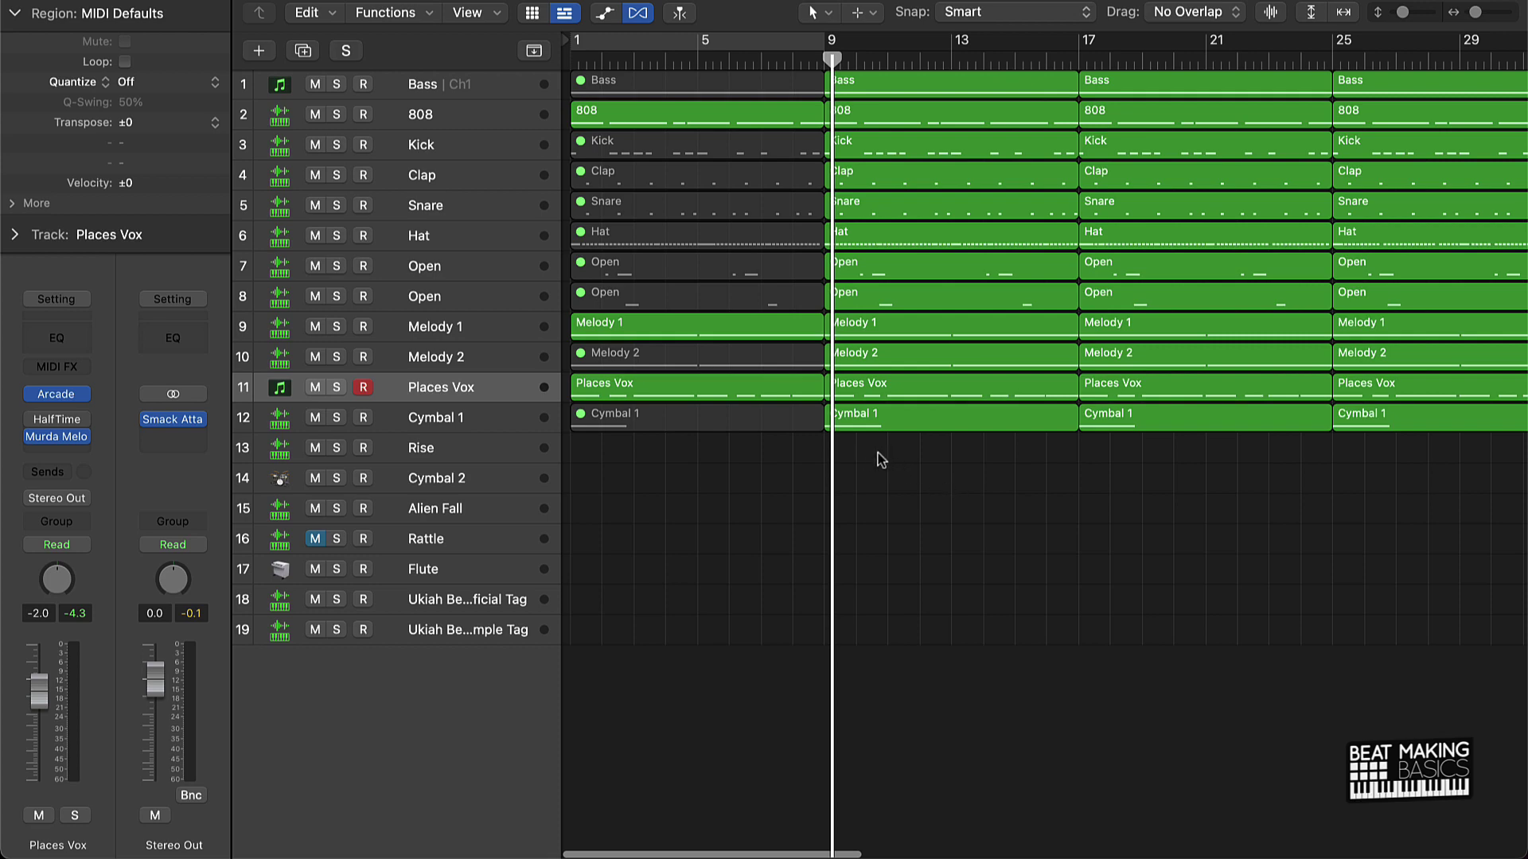
left_click(929, 90)
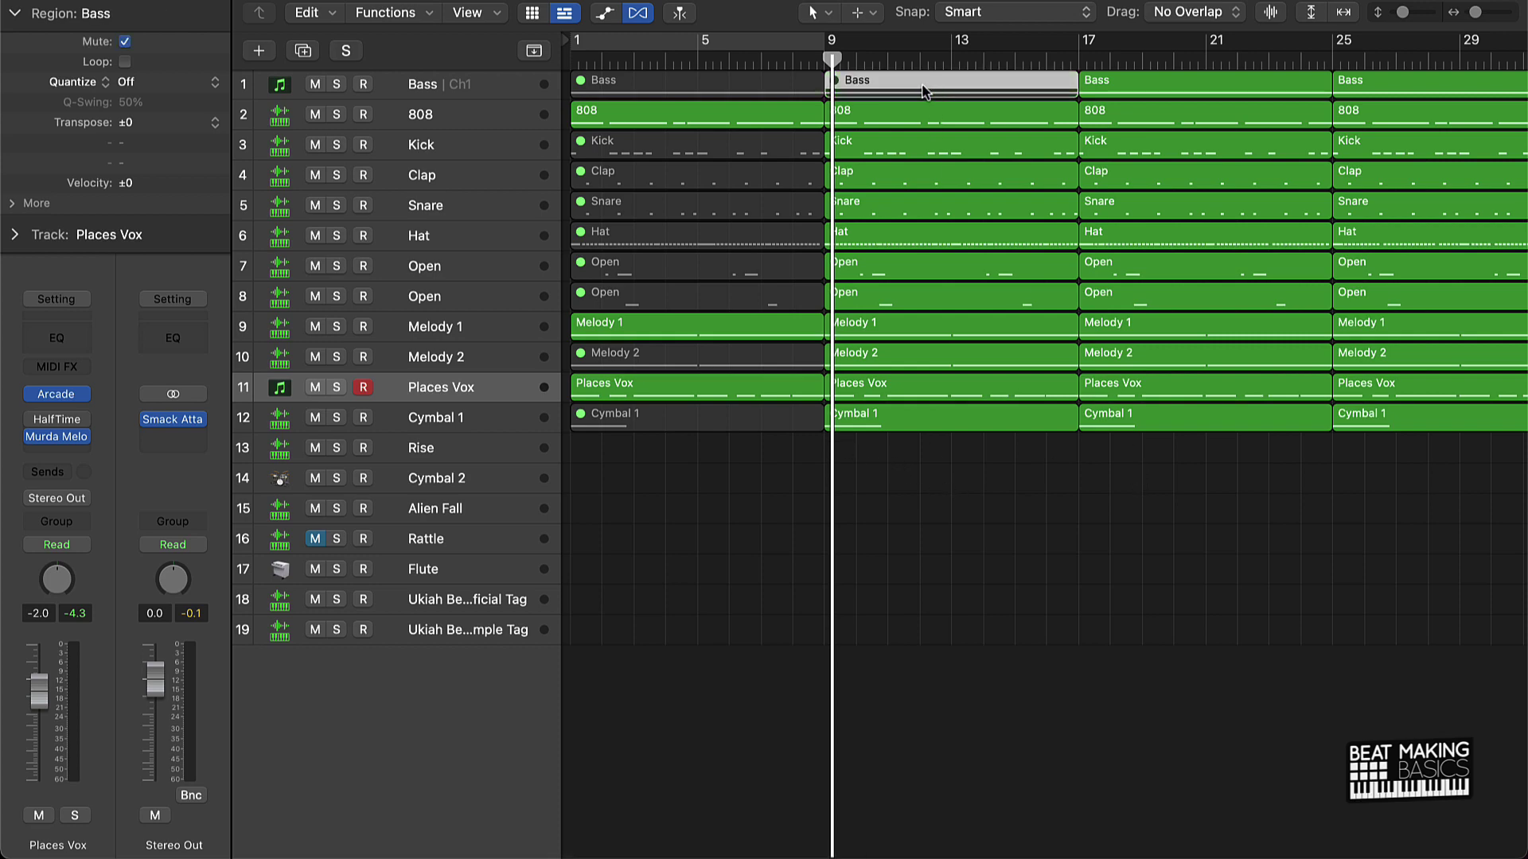
key("Return")
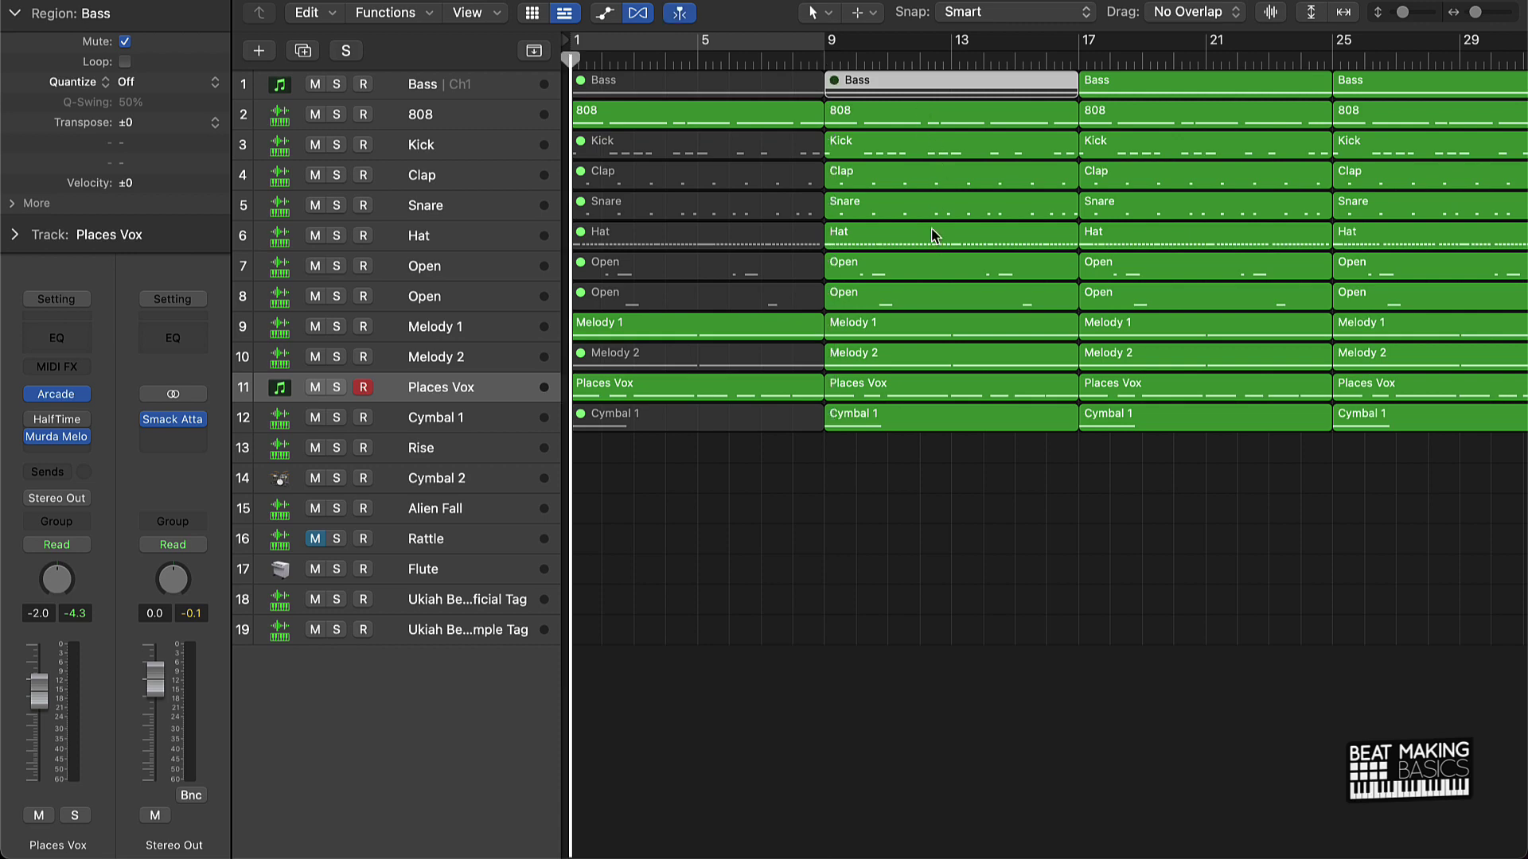
key("space")
left_click(985, 434)
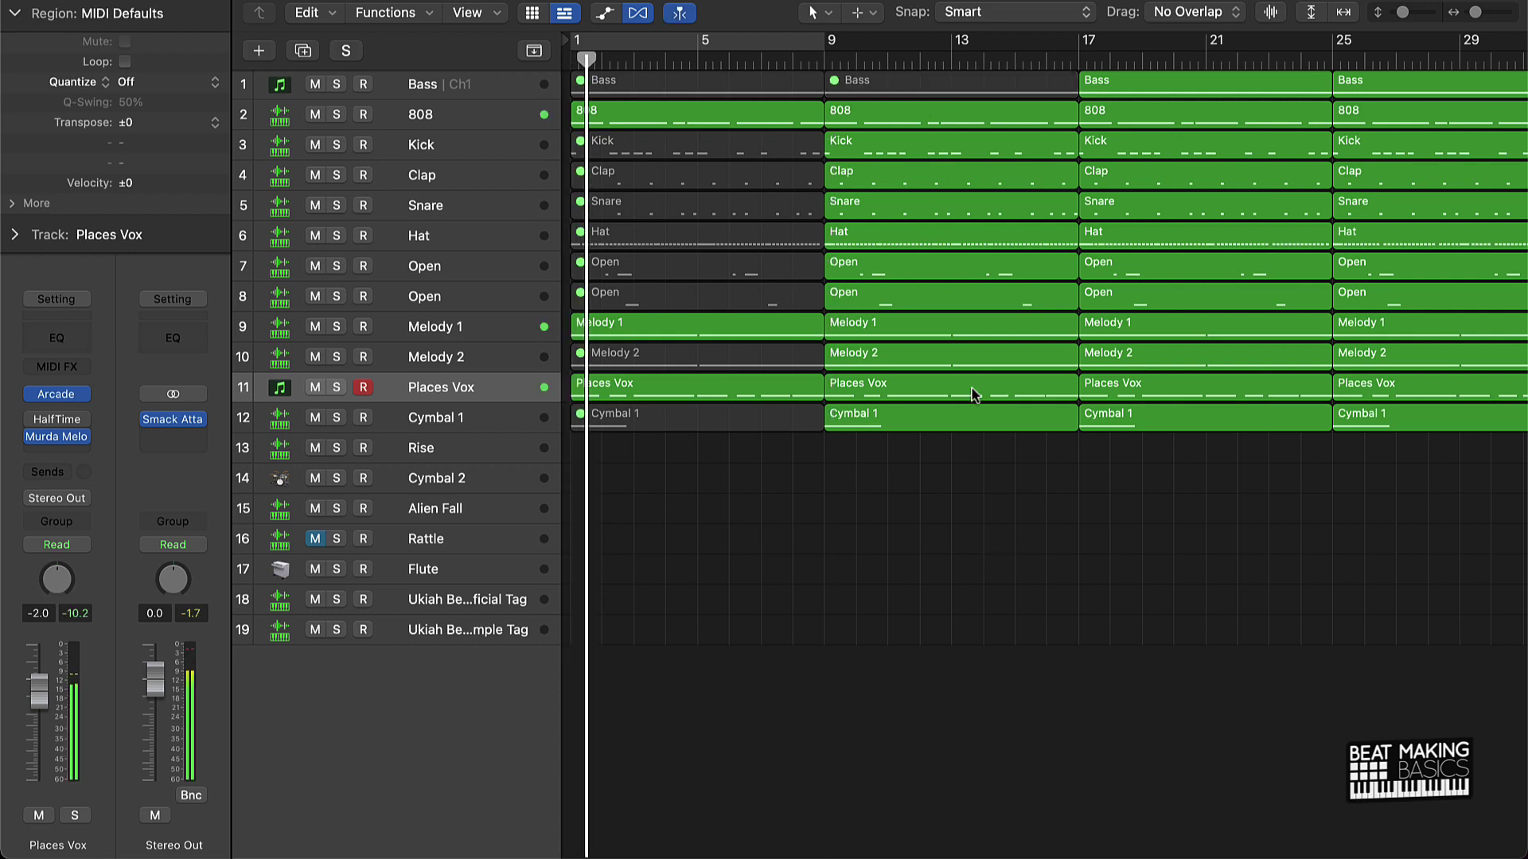
Step: Mute the 808 region in bars 9 to 16 and unmute the Bass region there
left_click(888, 110)
key("ctrl+m")
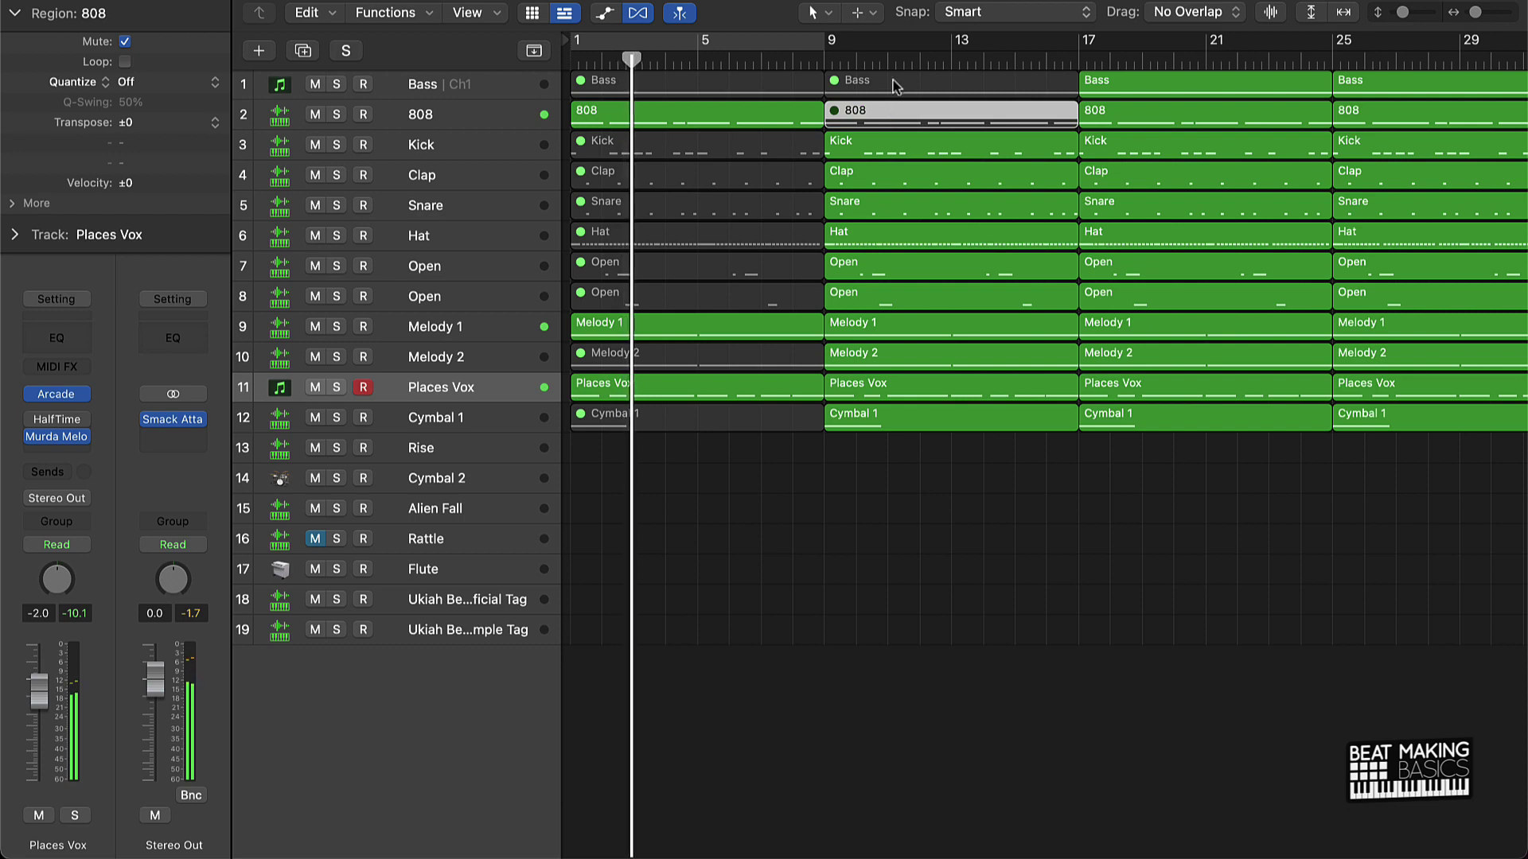
left_click(894, 84)
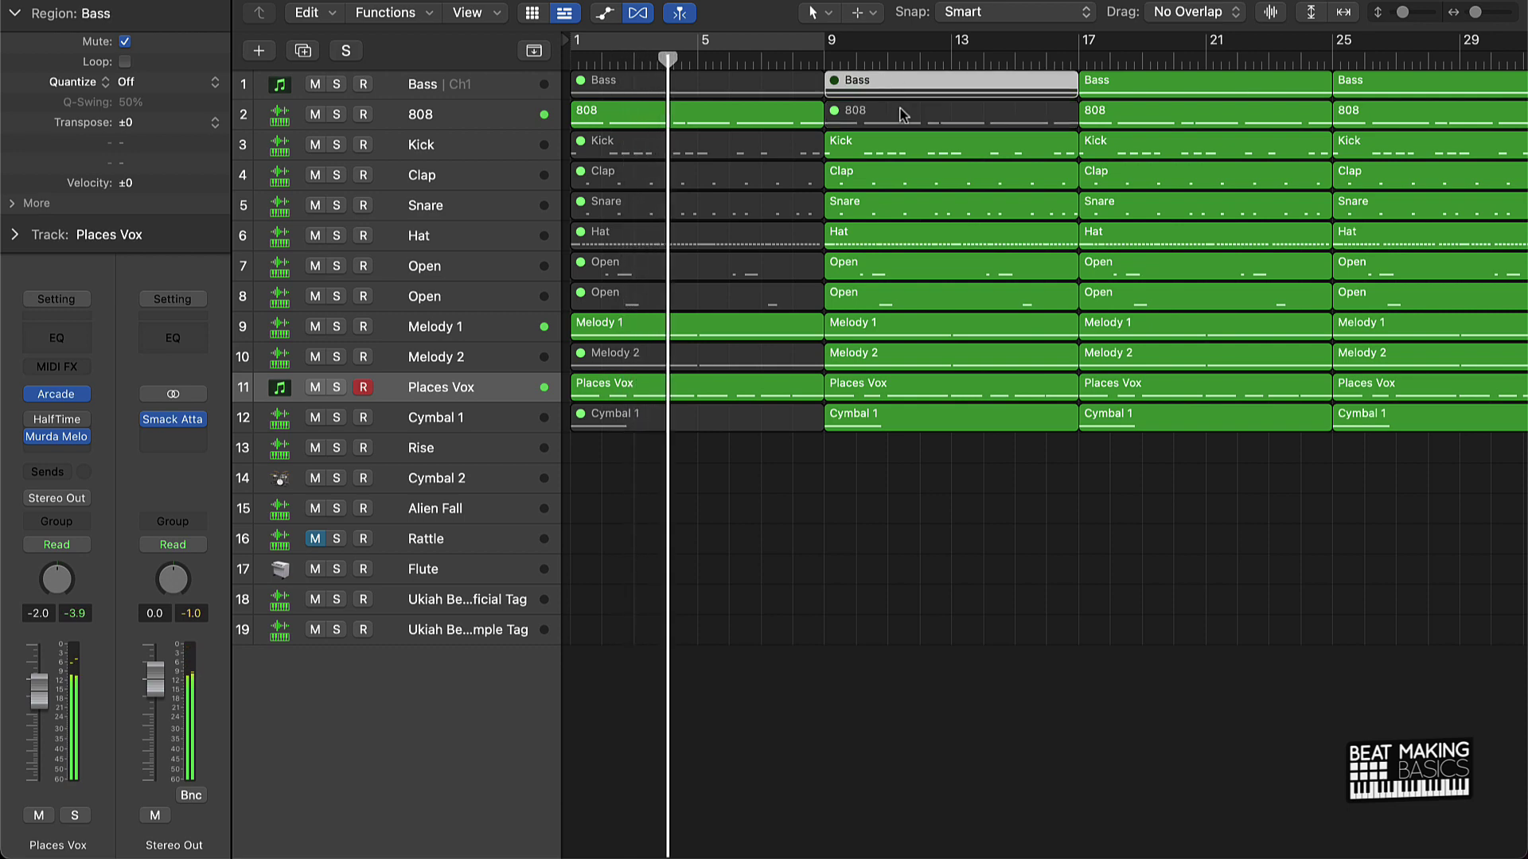
key("ctrl+m")
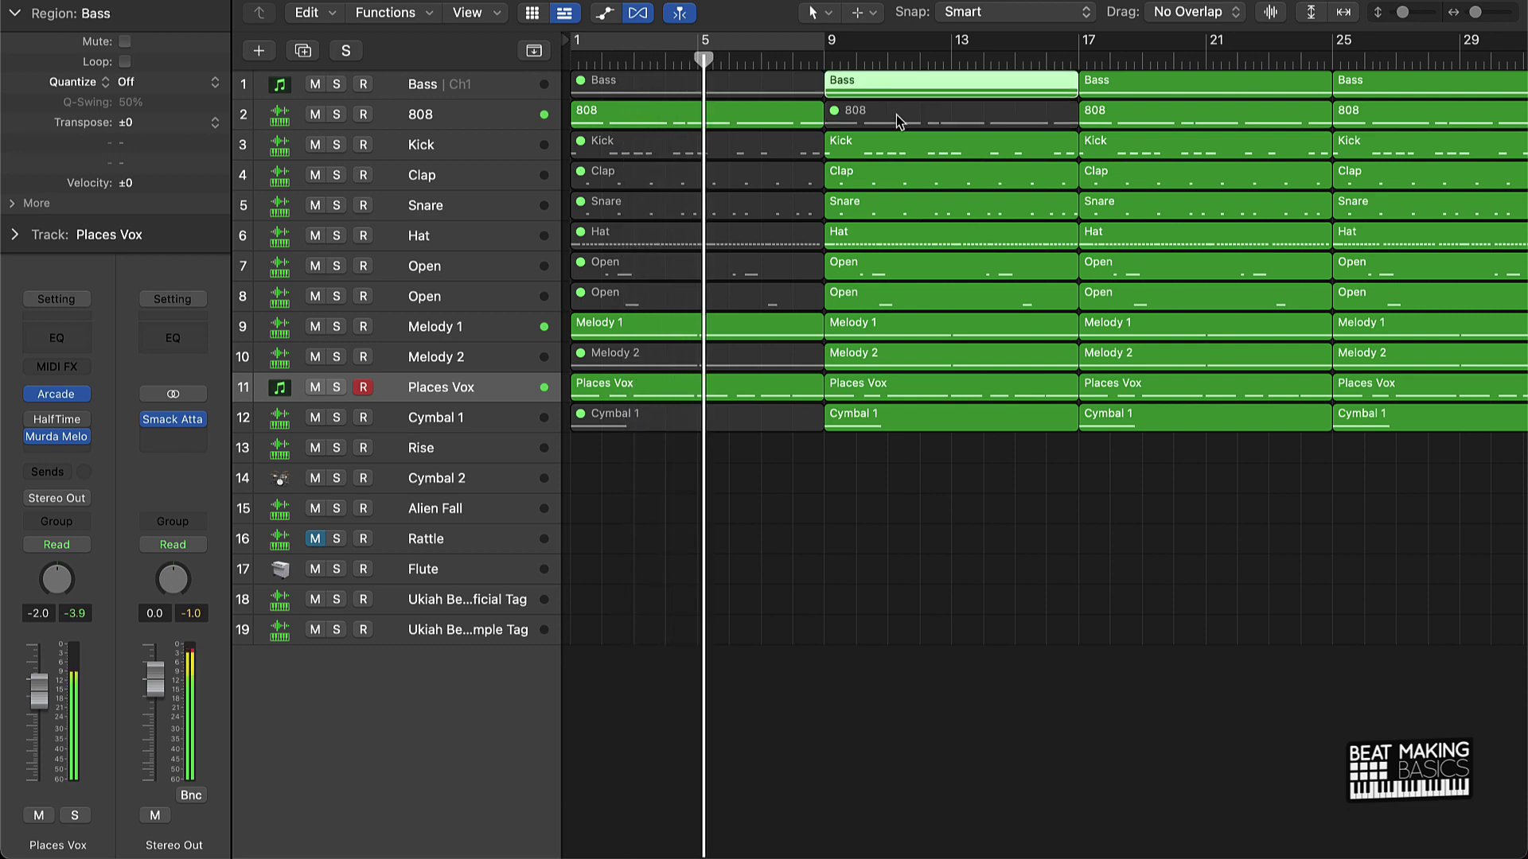
Step: Mute the Kick and Hat regions in bars 9 to 16 during playback
left_click(891, 136)
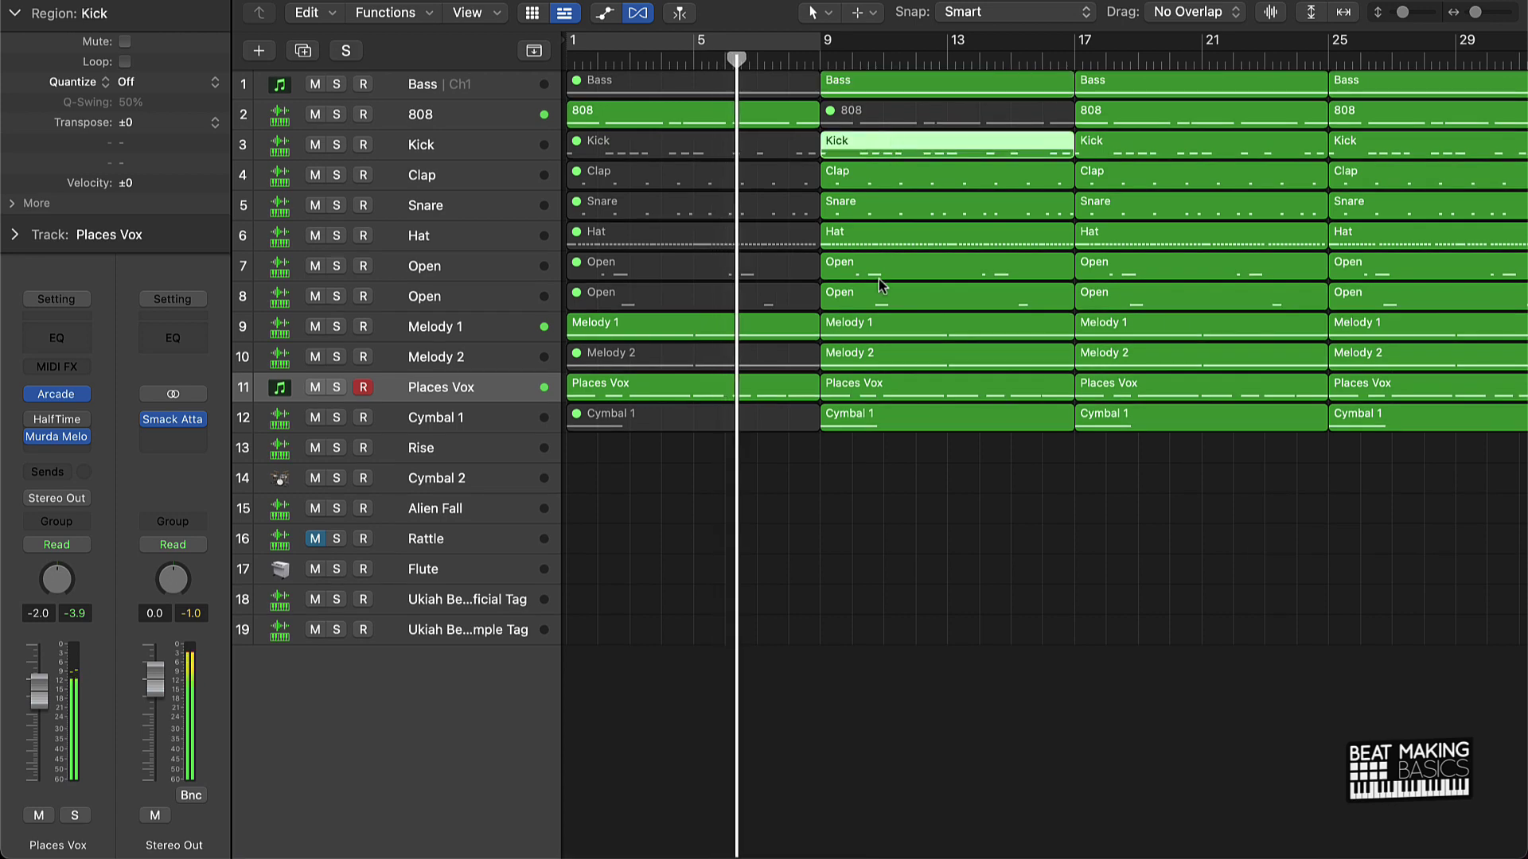
left_click(881, 242, "shift")
key("ctrl+m")
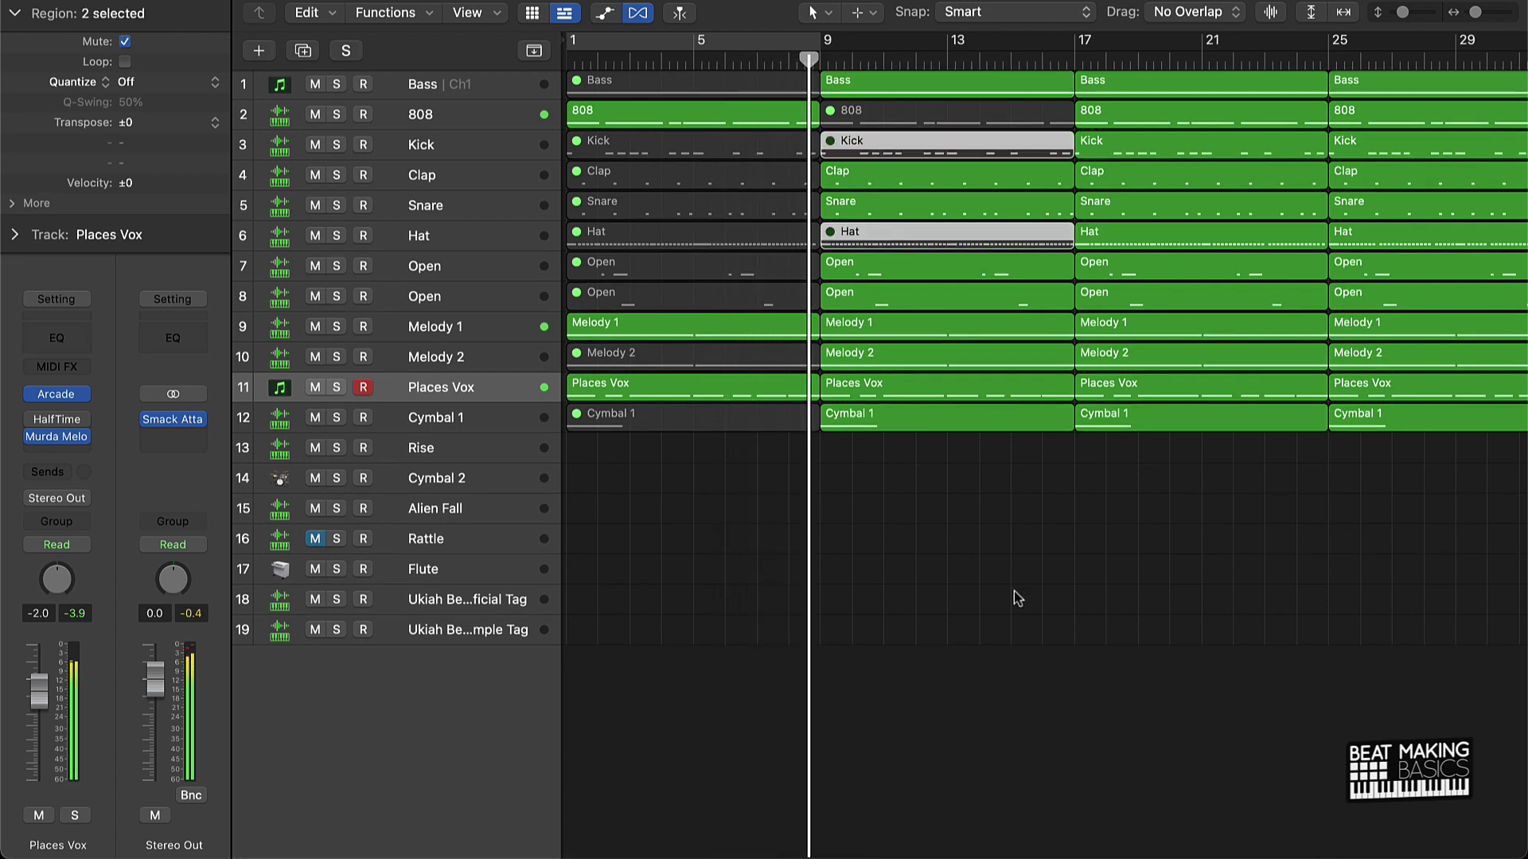
left_click(972, 537)
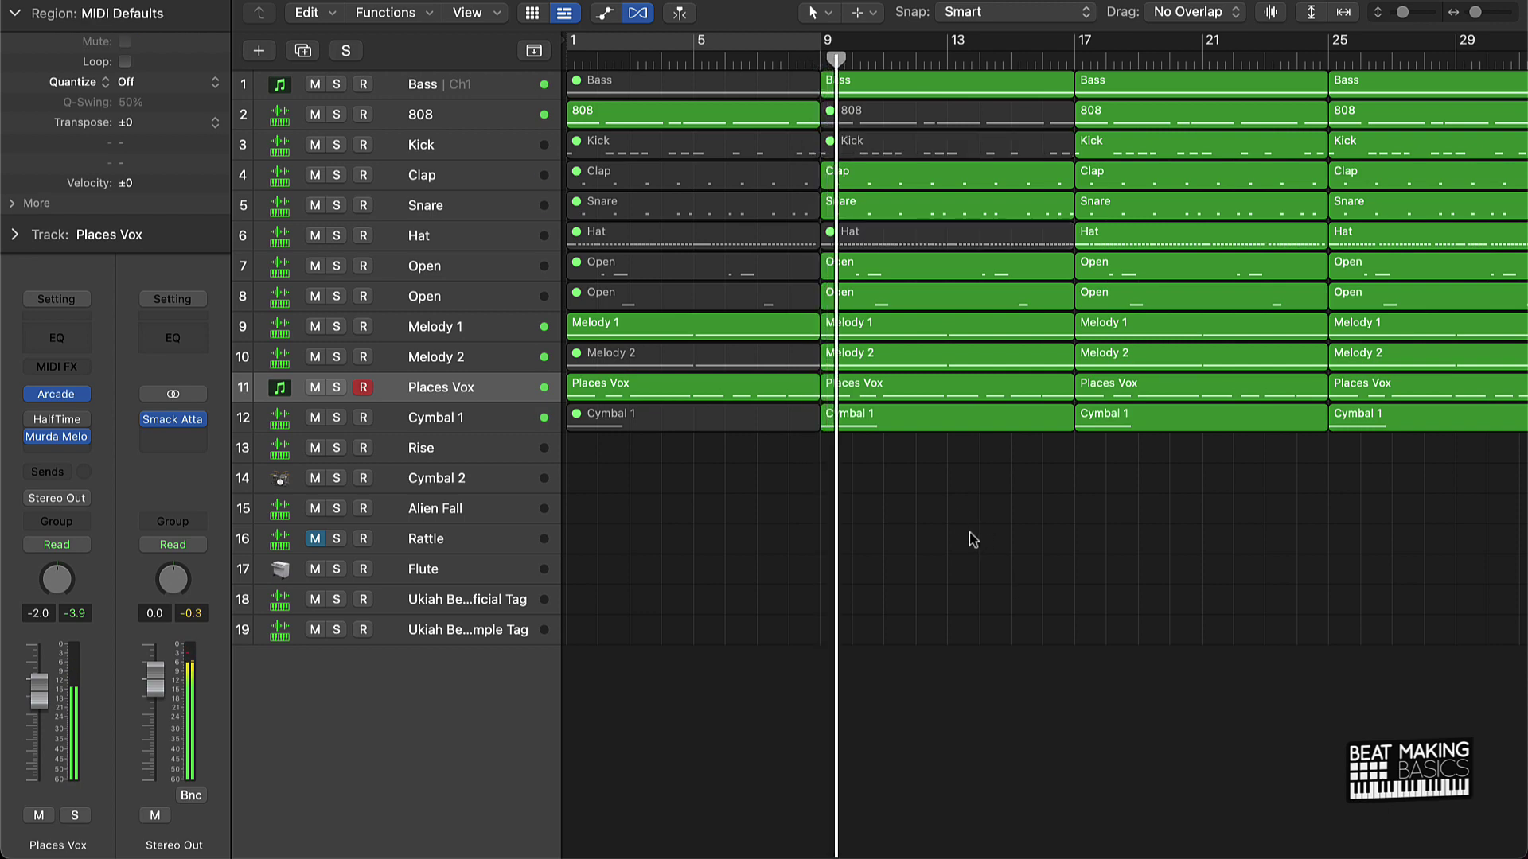
Step: Unmute the Hat and Kick regions in bars 9 to 16 and return the playhead to bar 1
left_click(925, 237)
key("ctrl+m")
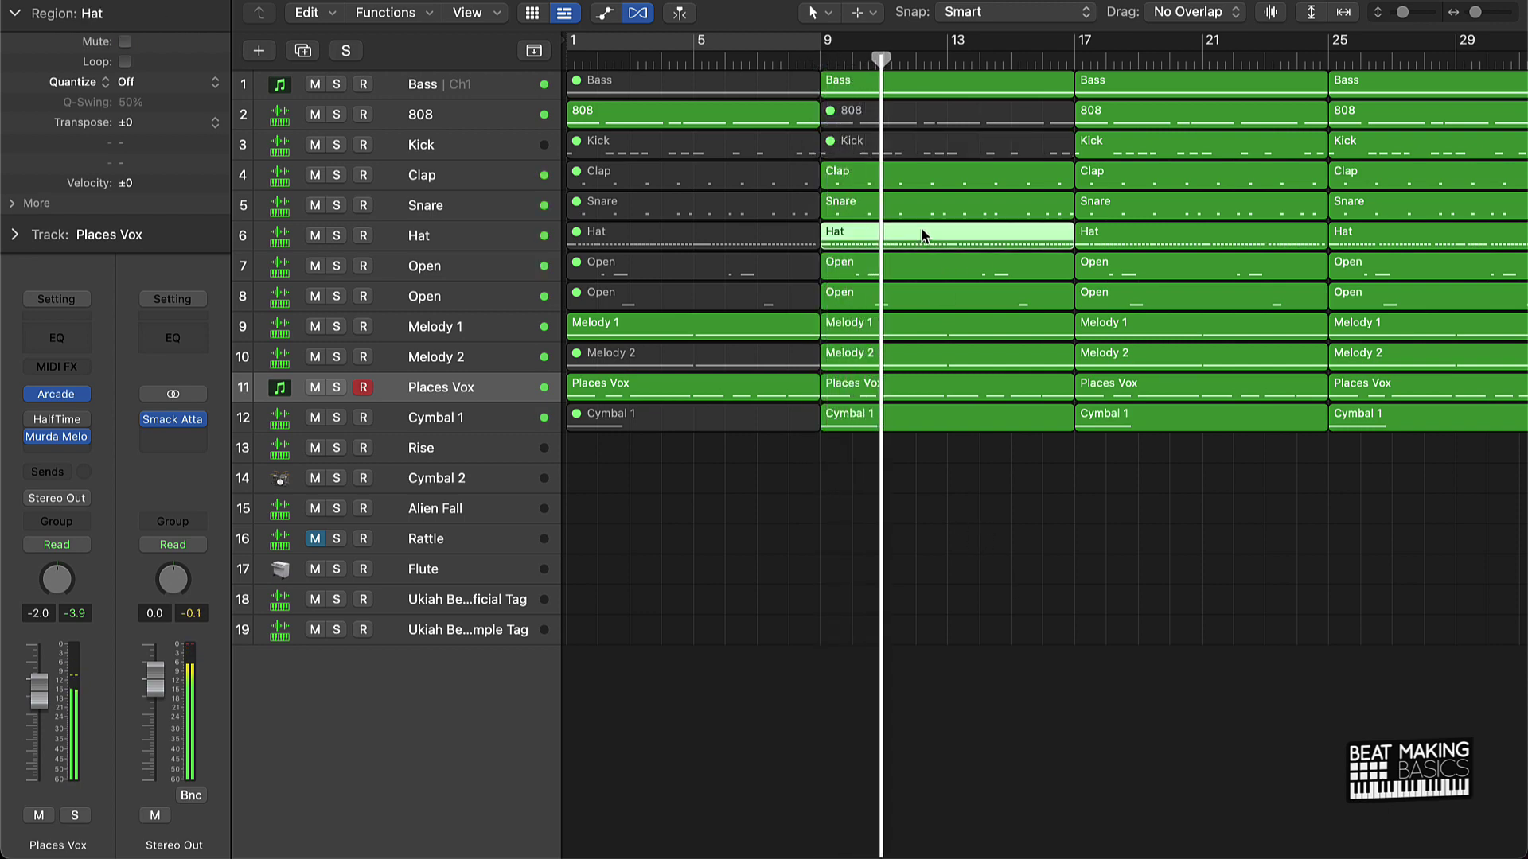
left_click(1134, 564)
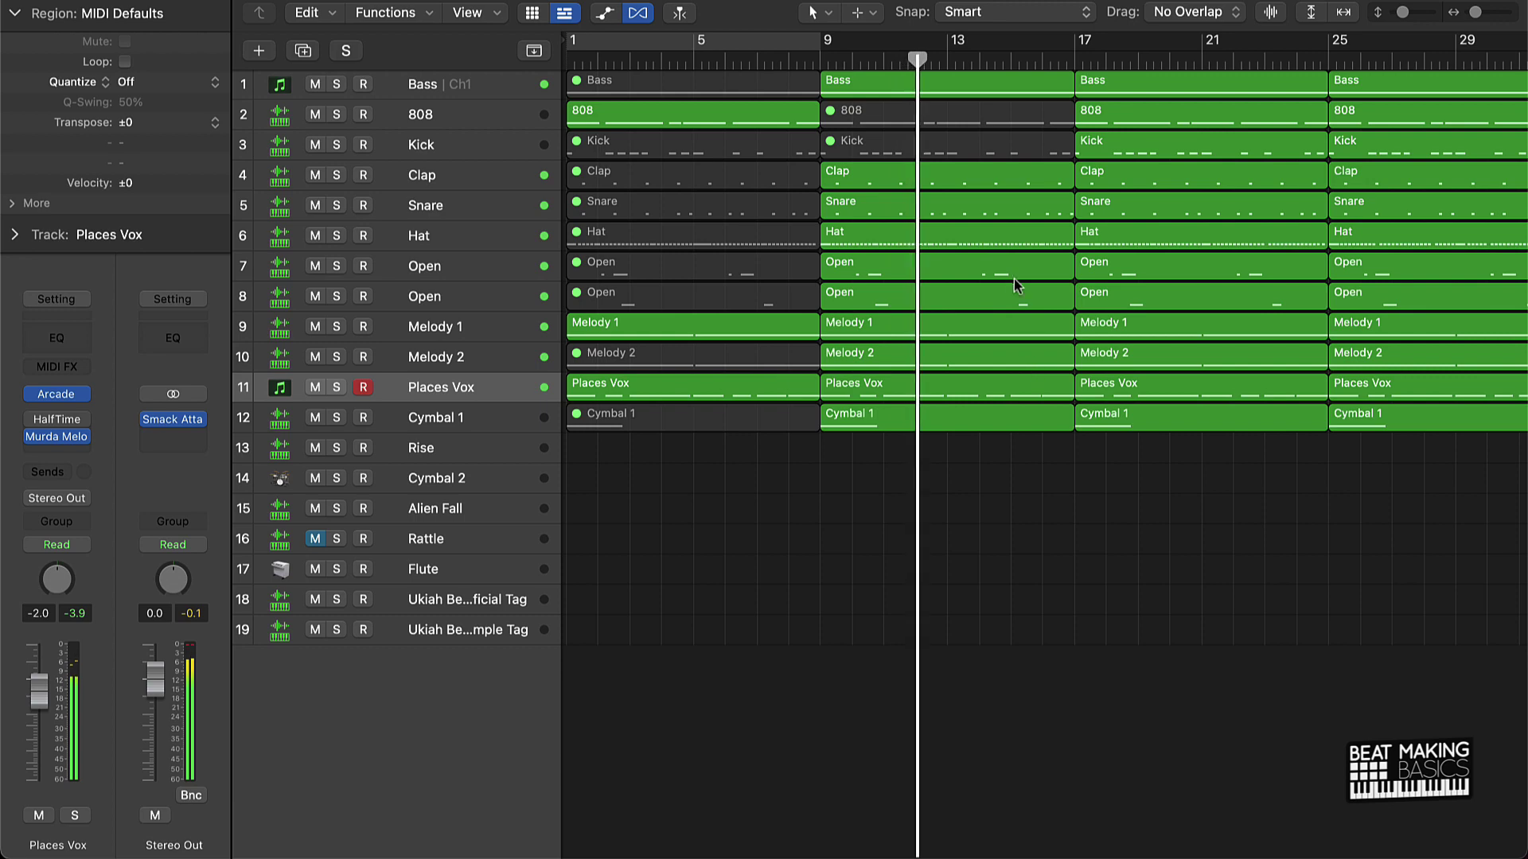
left_click(944, 149)
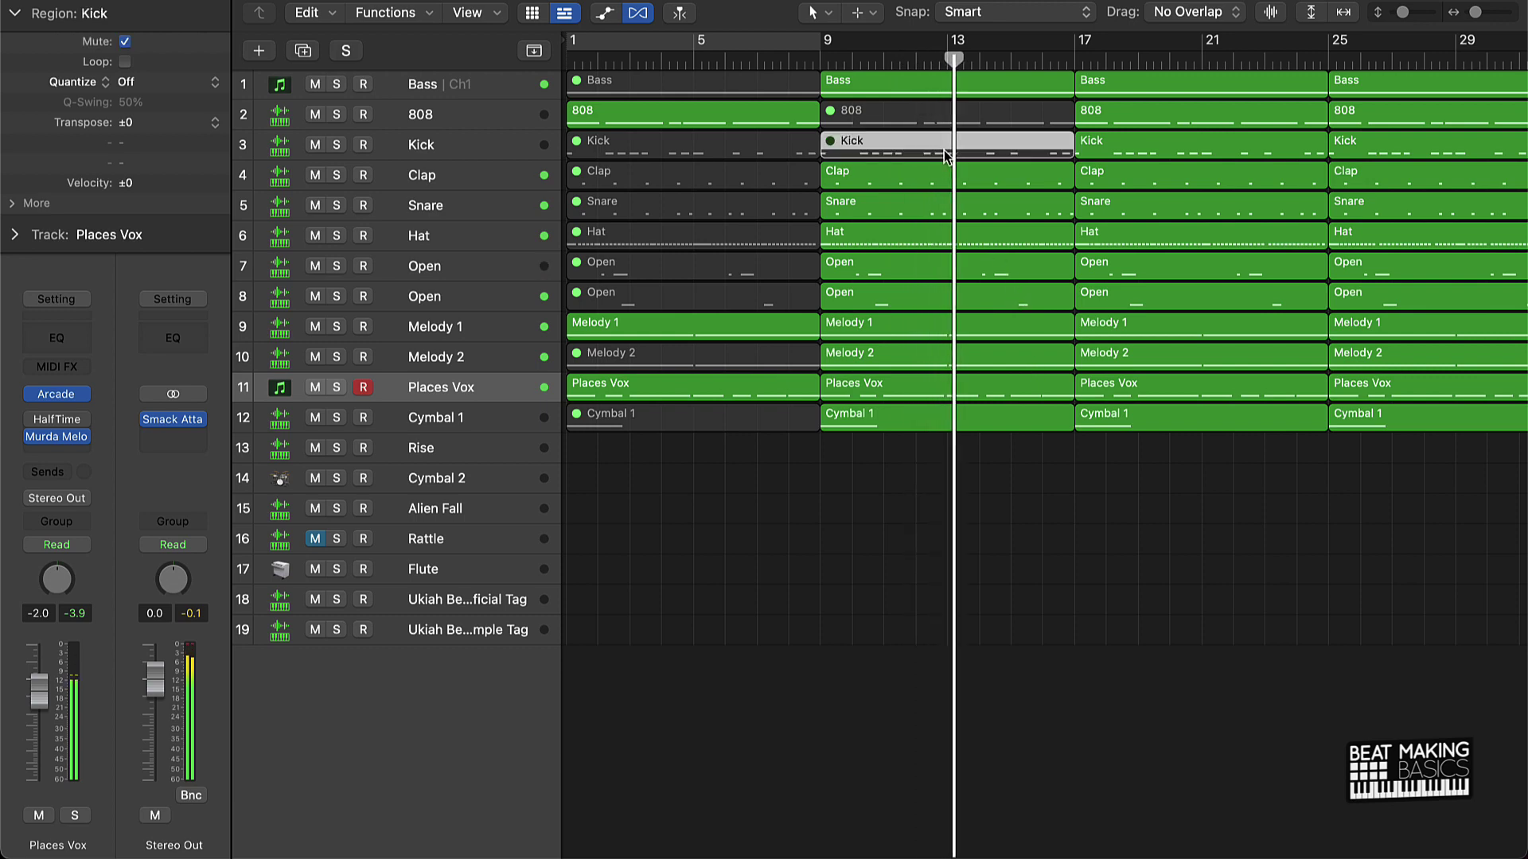
key("ctrl+m")
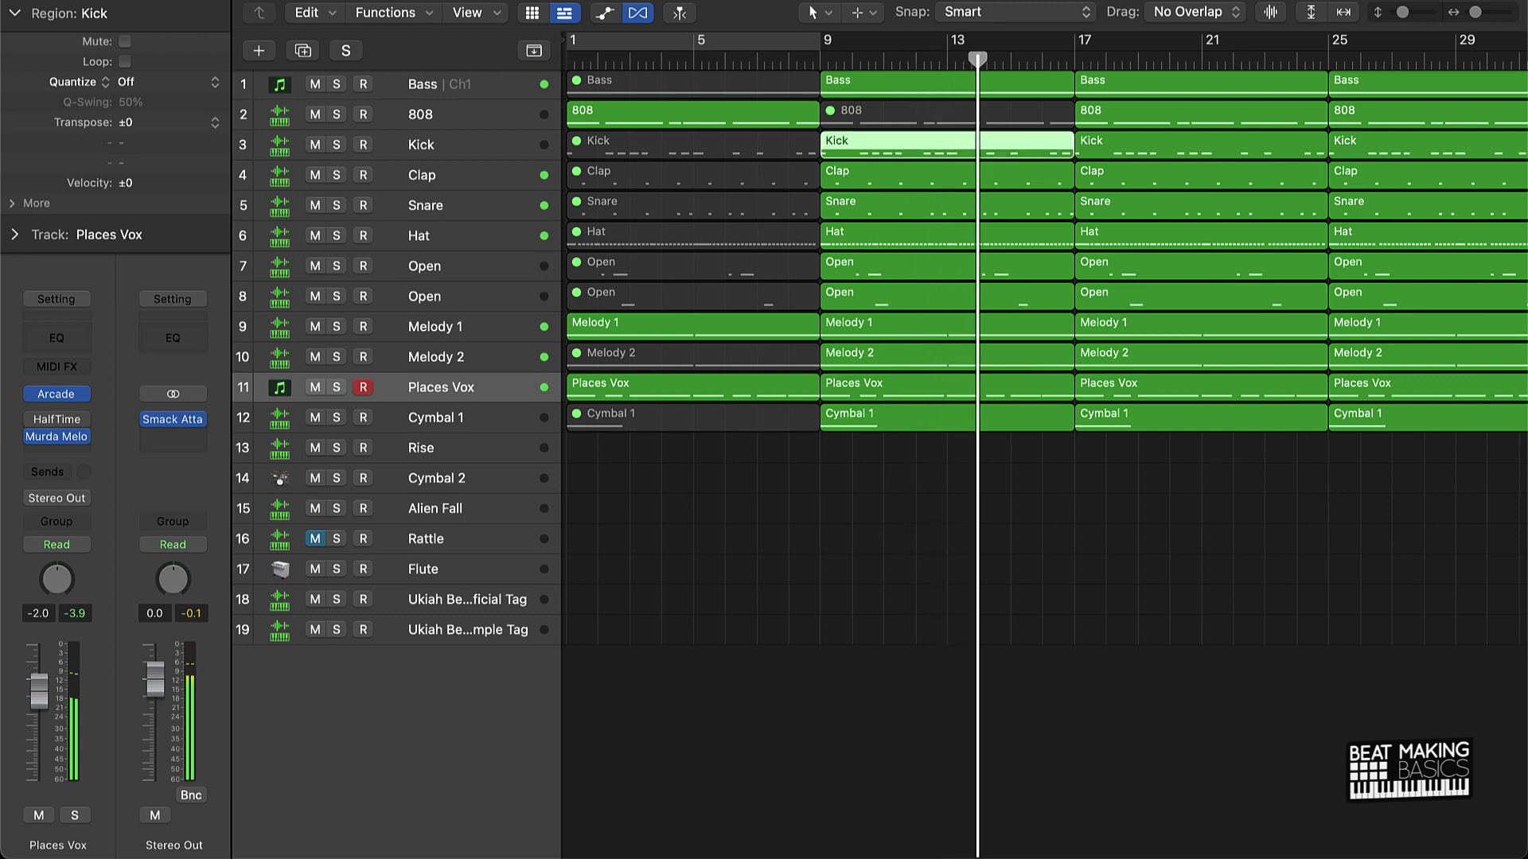
key("Return")
left_click(968, 478)
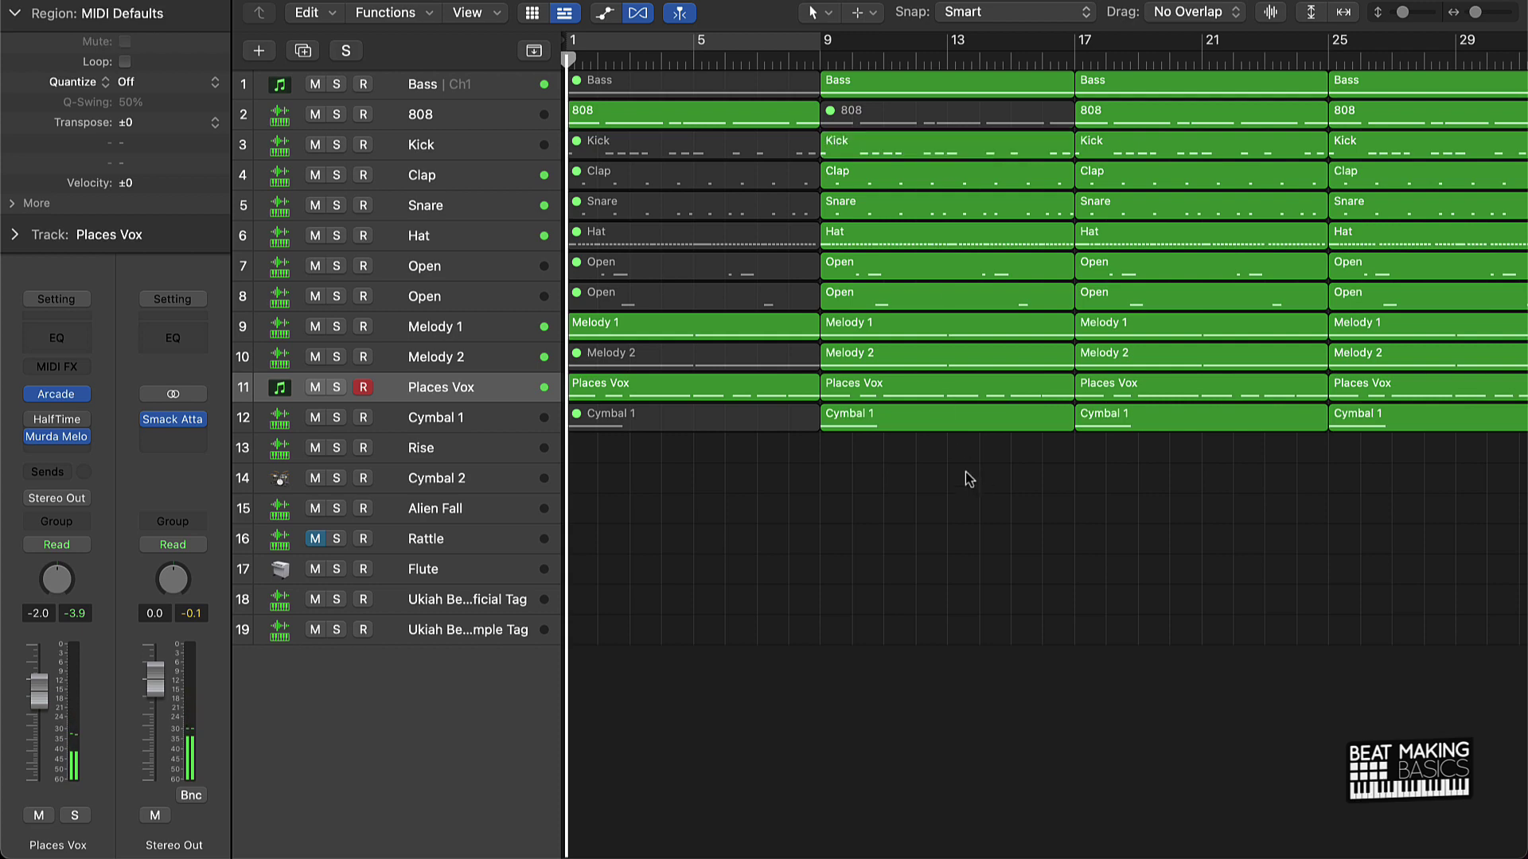
Step: Set the cycle area to bars 9 to 16 and trim the Kick and Hat regions there to start at bar 13
left_click(662, 32)
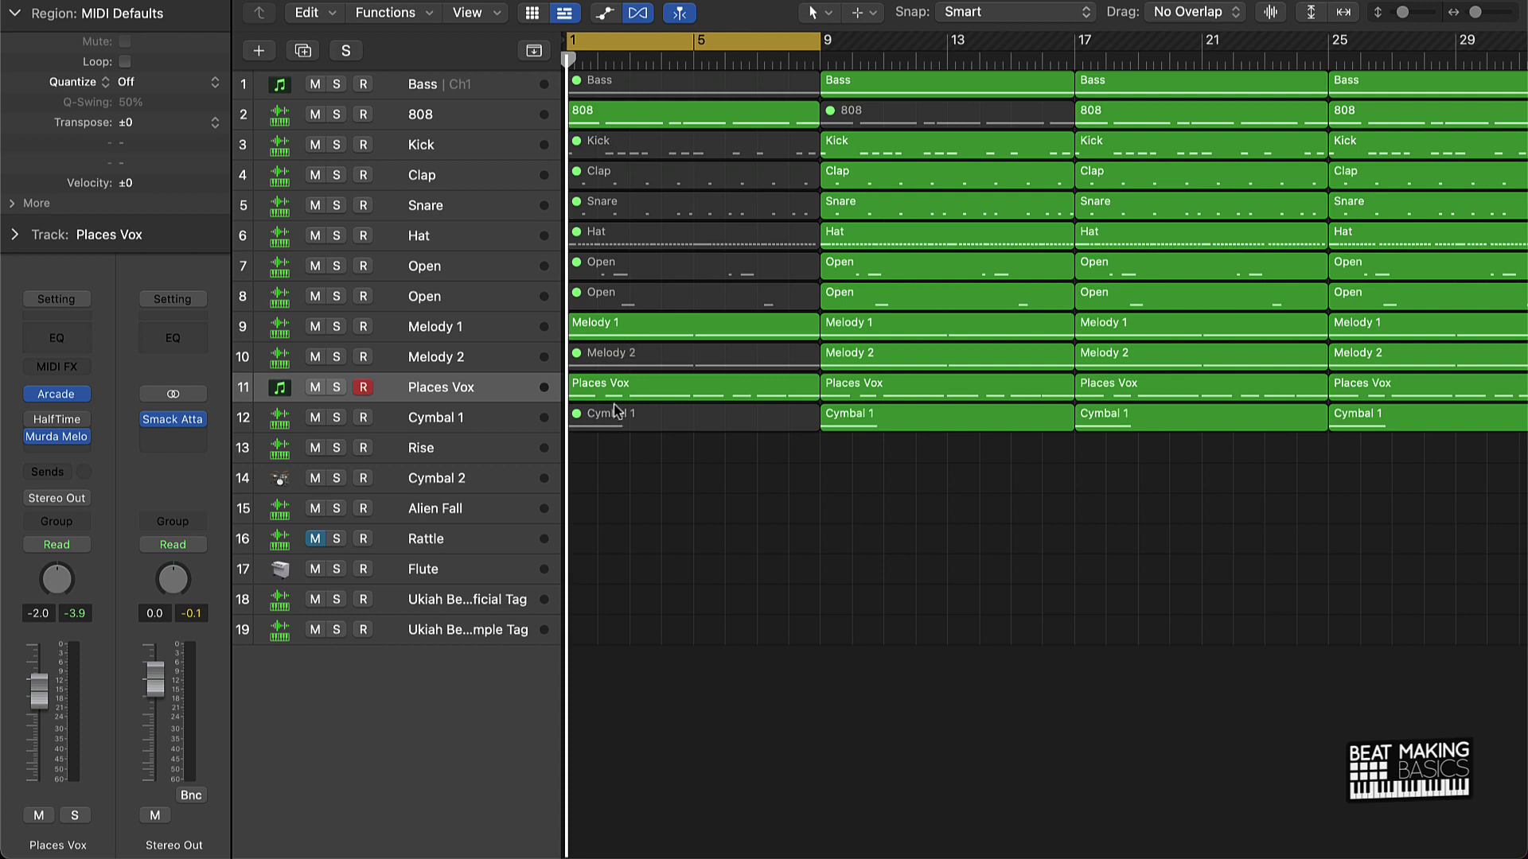
left_click_drag(710, 41, 964, 48)
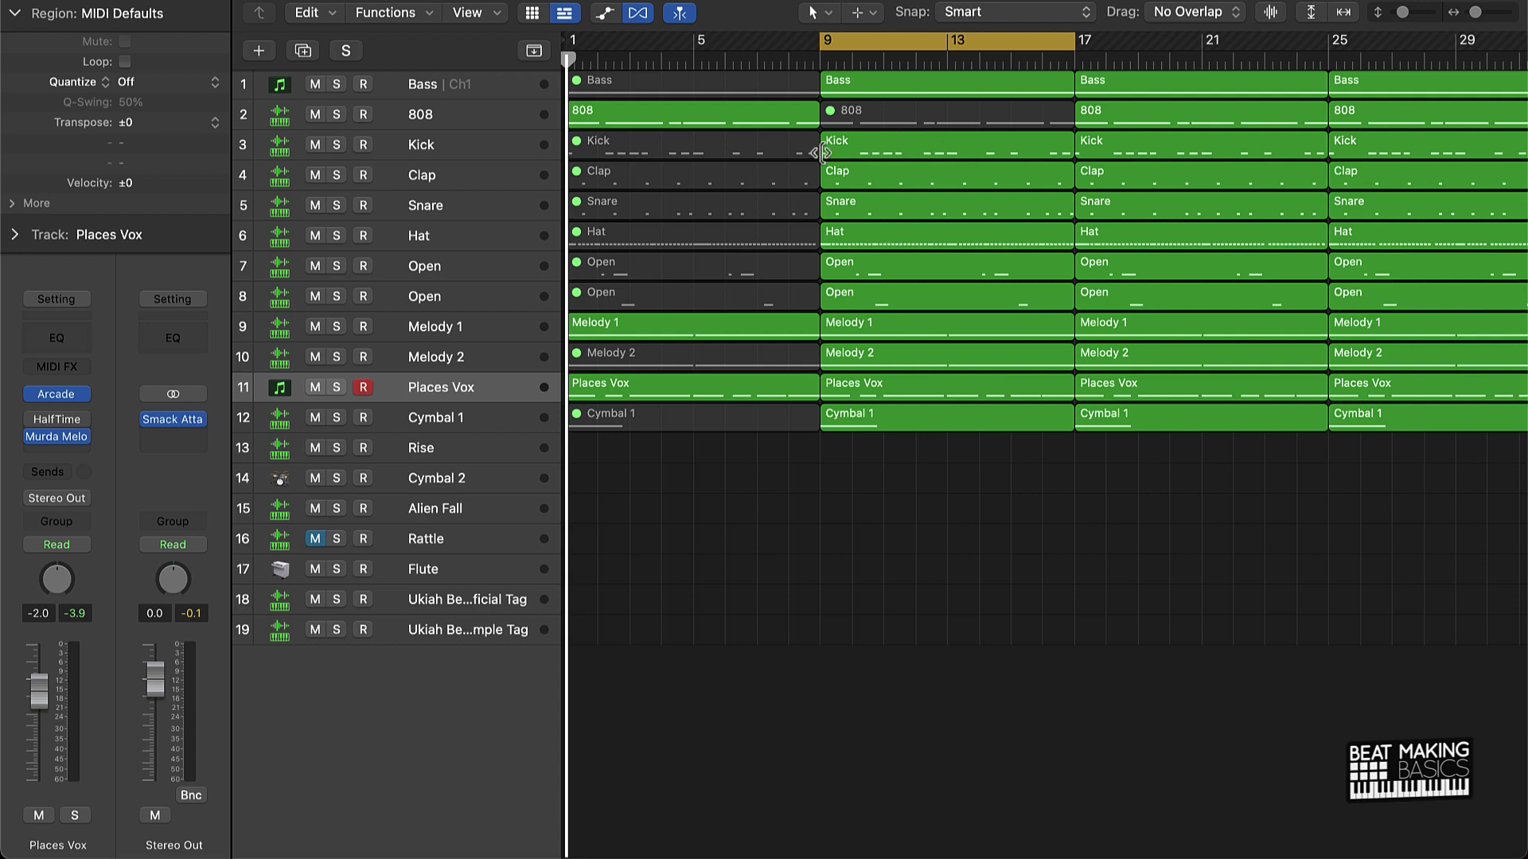
left_click_drag(822, 153, 945, 142)
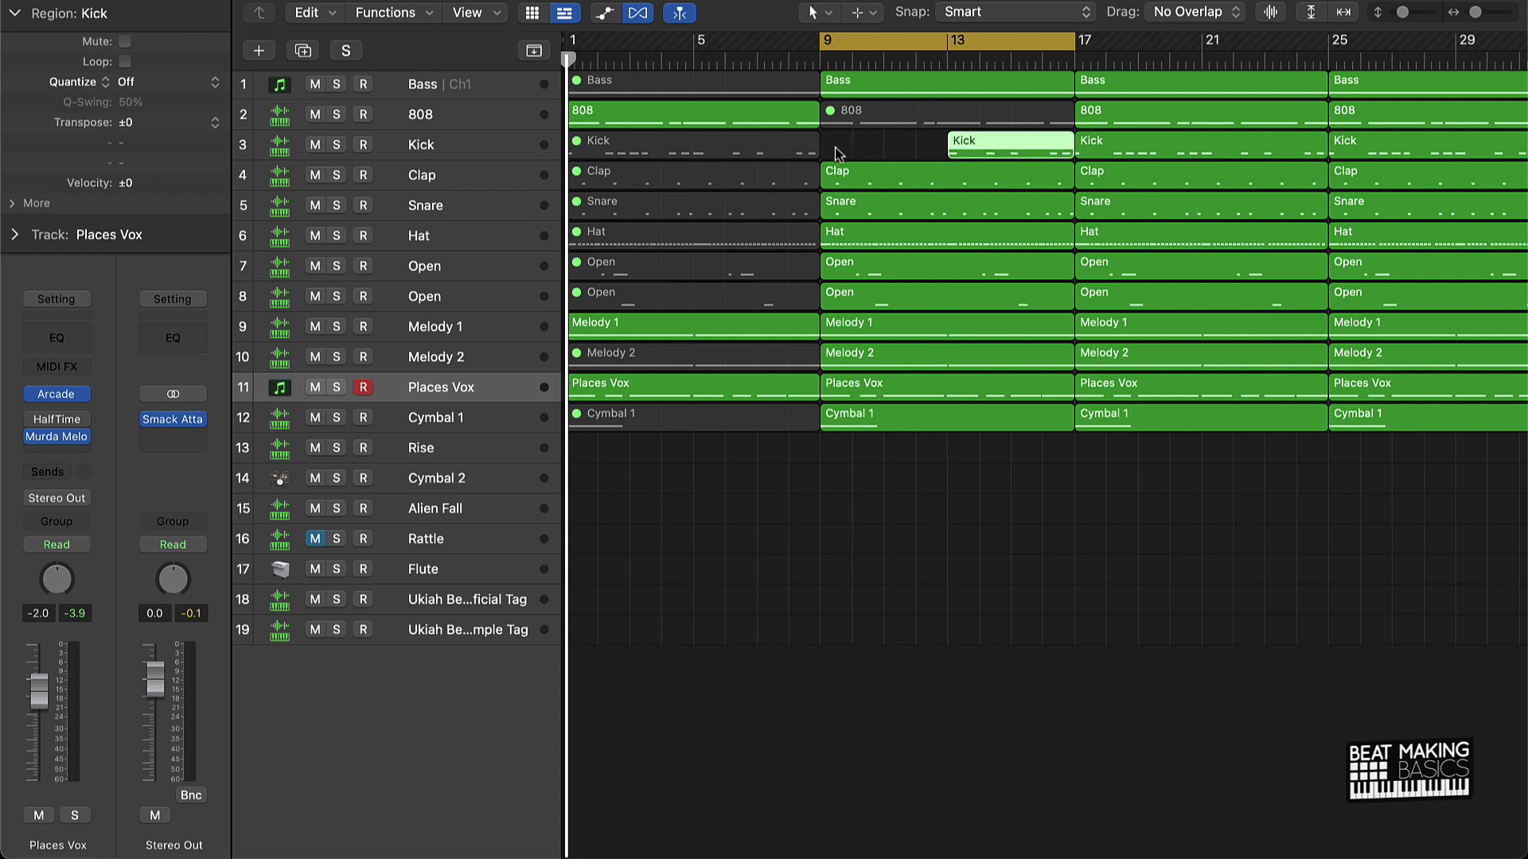
left_click_drag(831, 242, 951, 221)
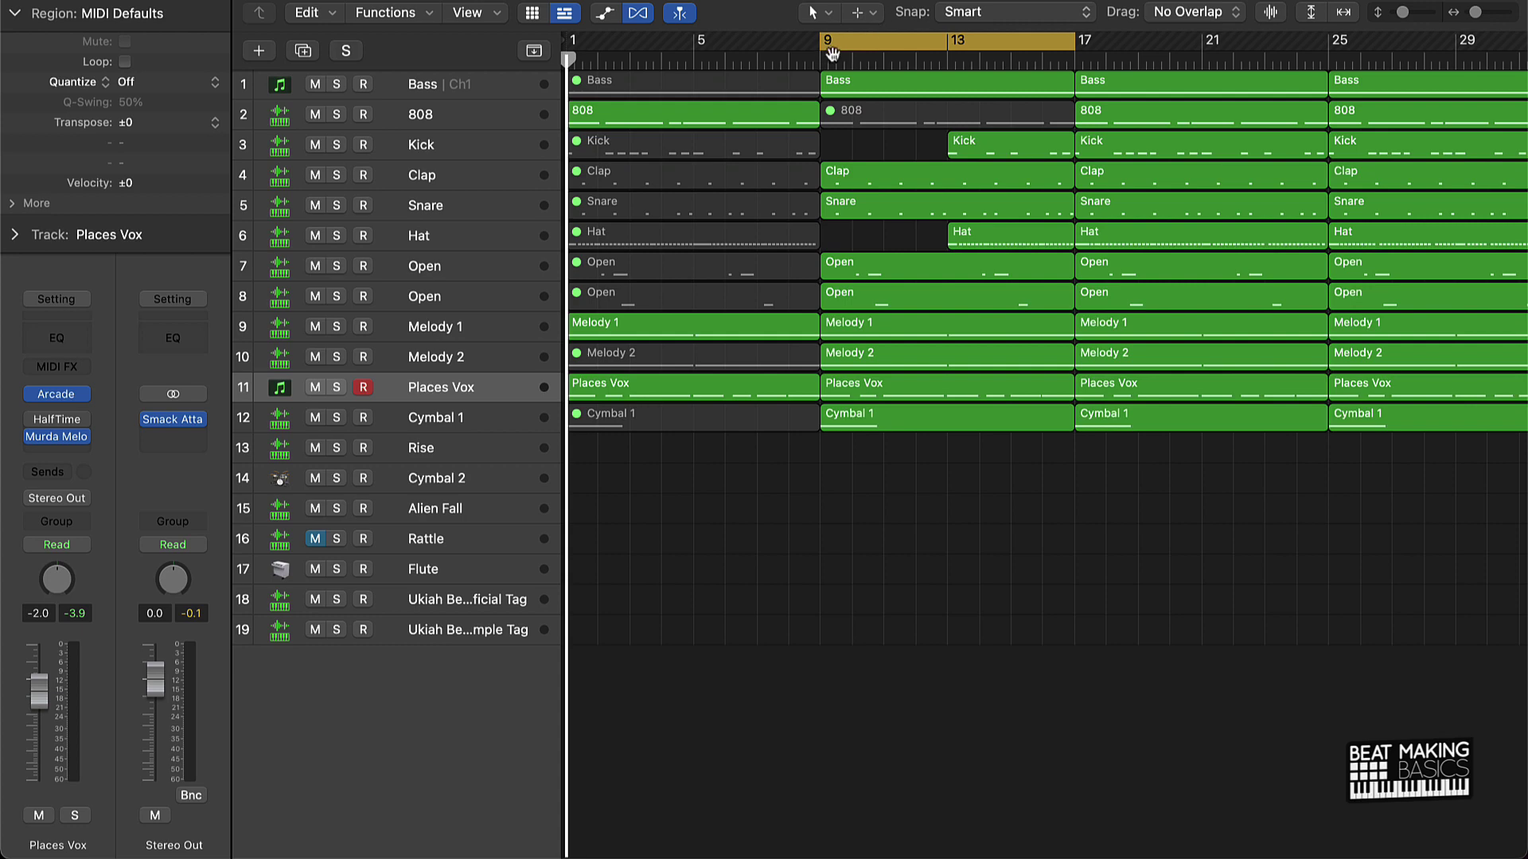
Step: Play bars 1 to 16 with the cycle area extended back to bar 1, and turn cycling off
left_click_drag(824, 45, 567, 57)
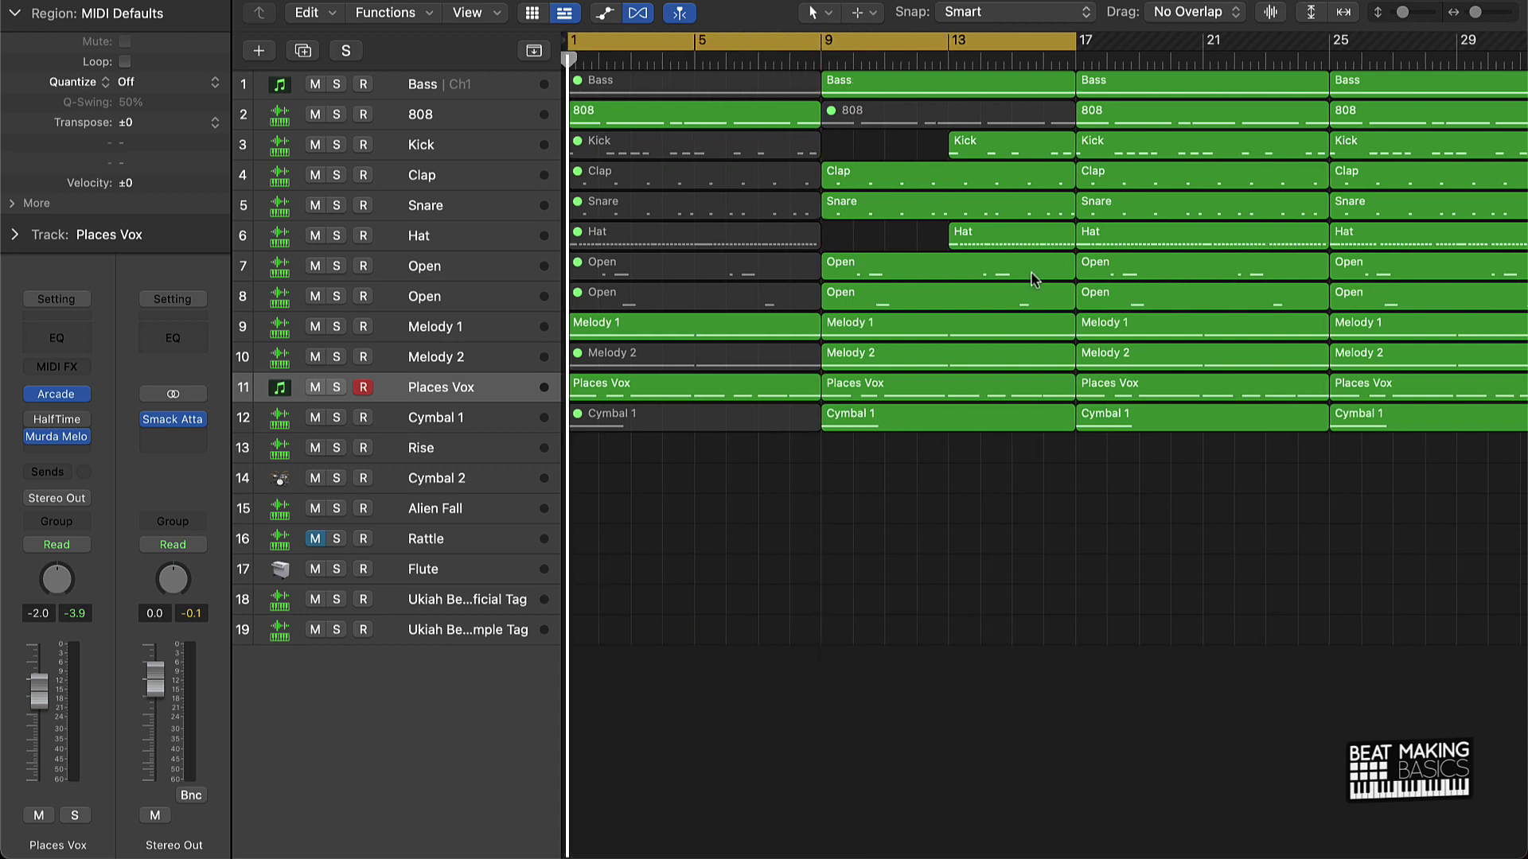
key("space")
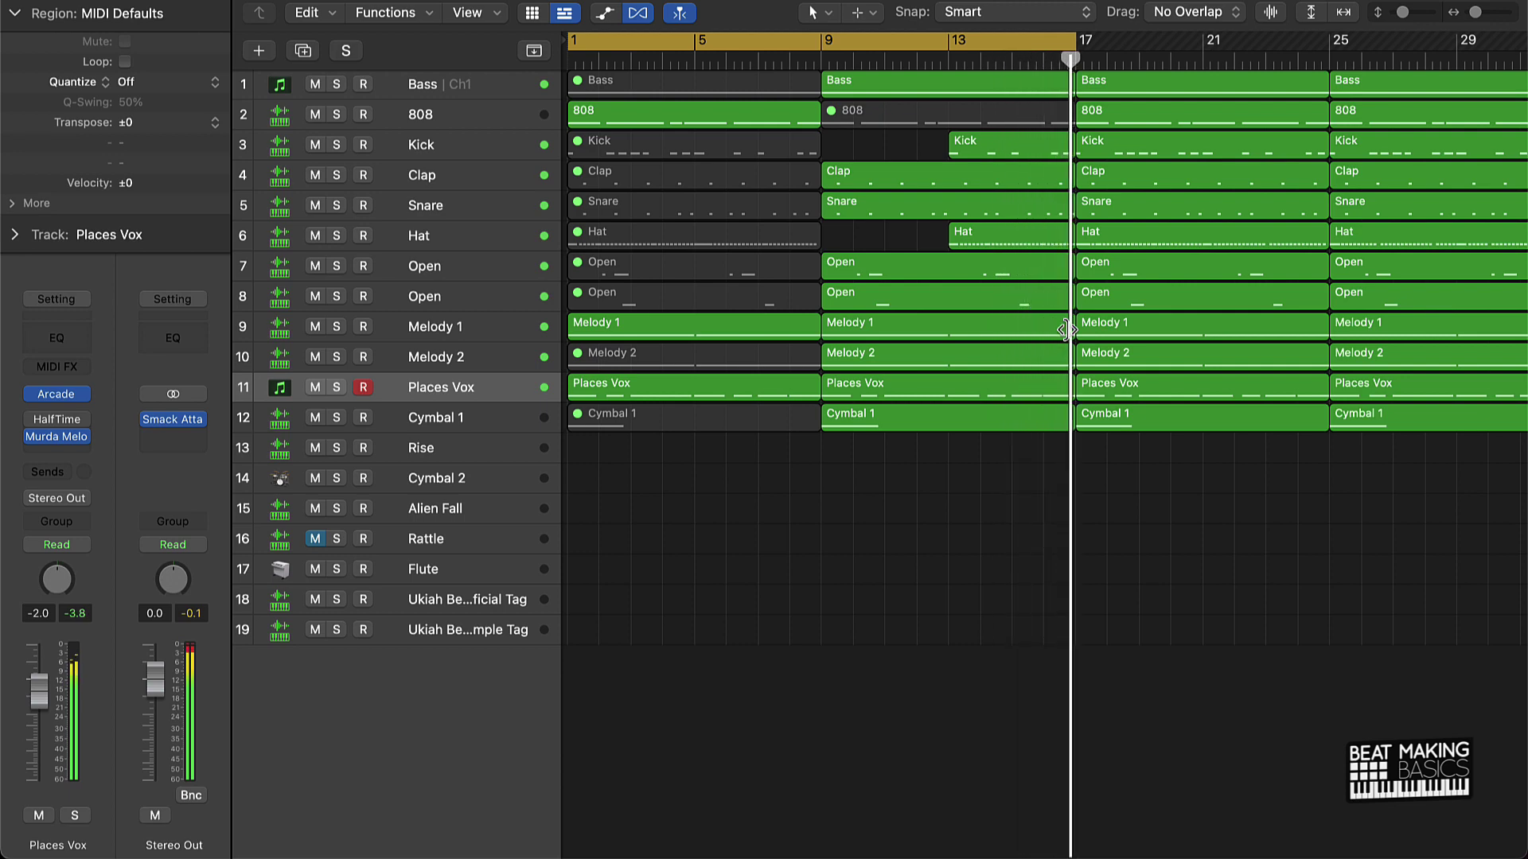
left_click(903, 46)
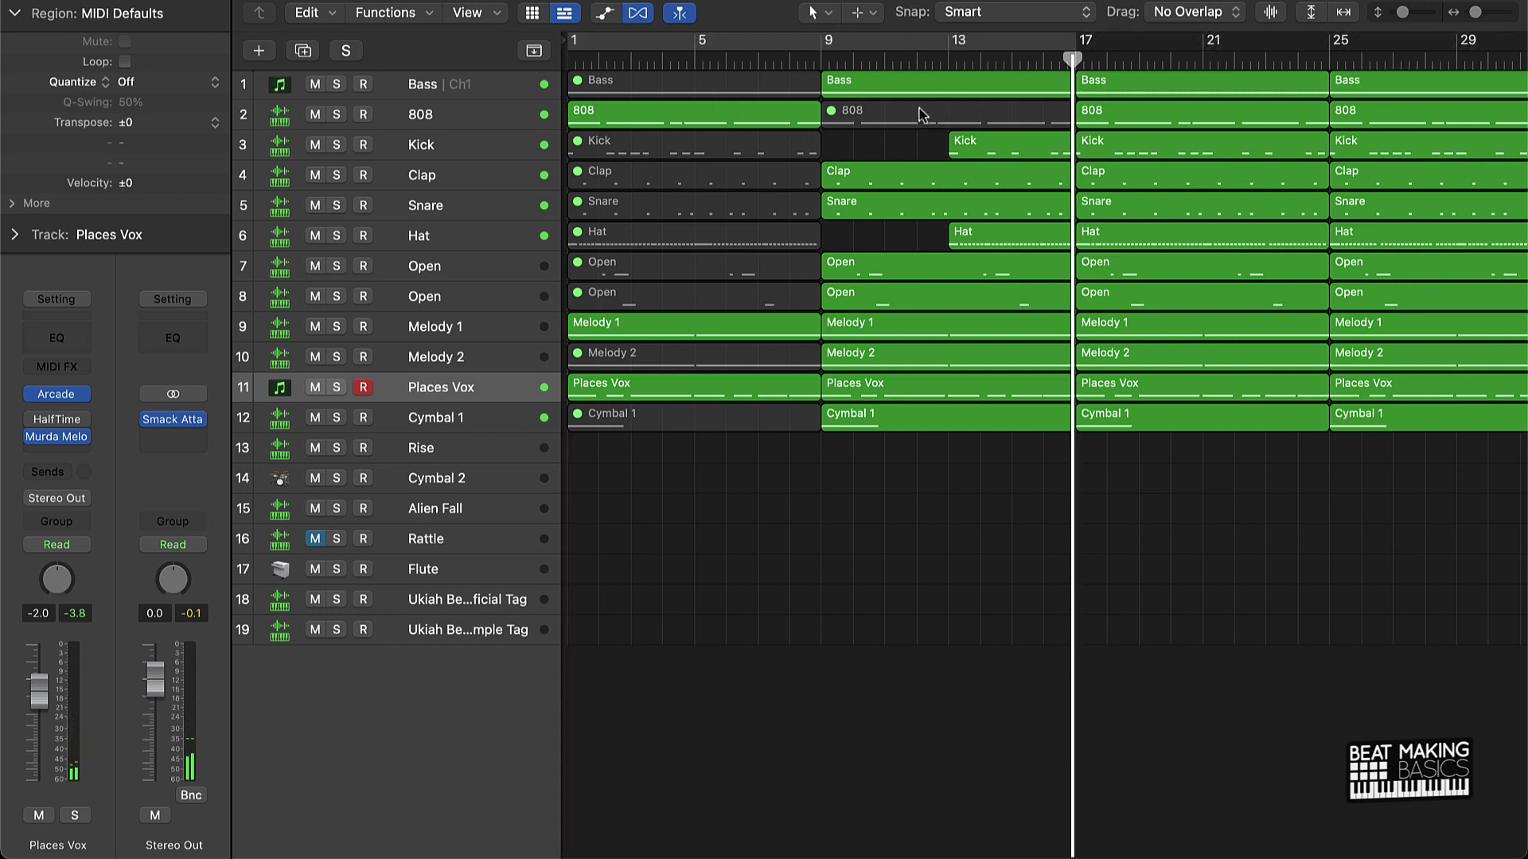
Step: Mute the two Bass regions covering bars 17 to 32
scroll(1087, 148, "right", 10)
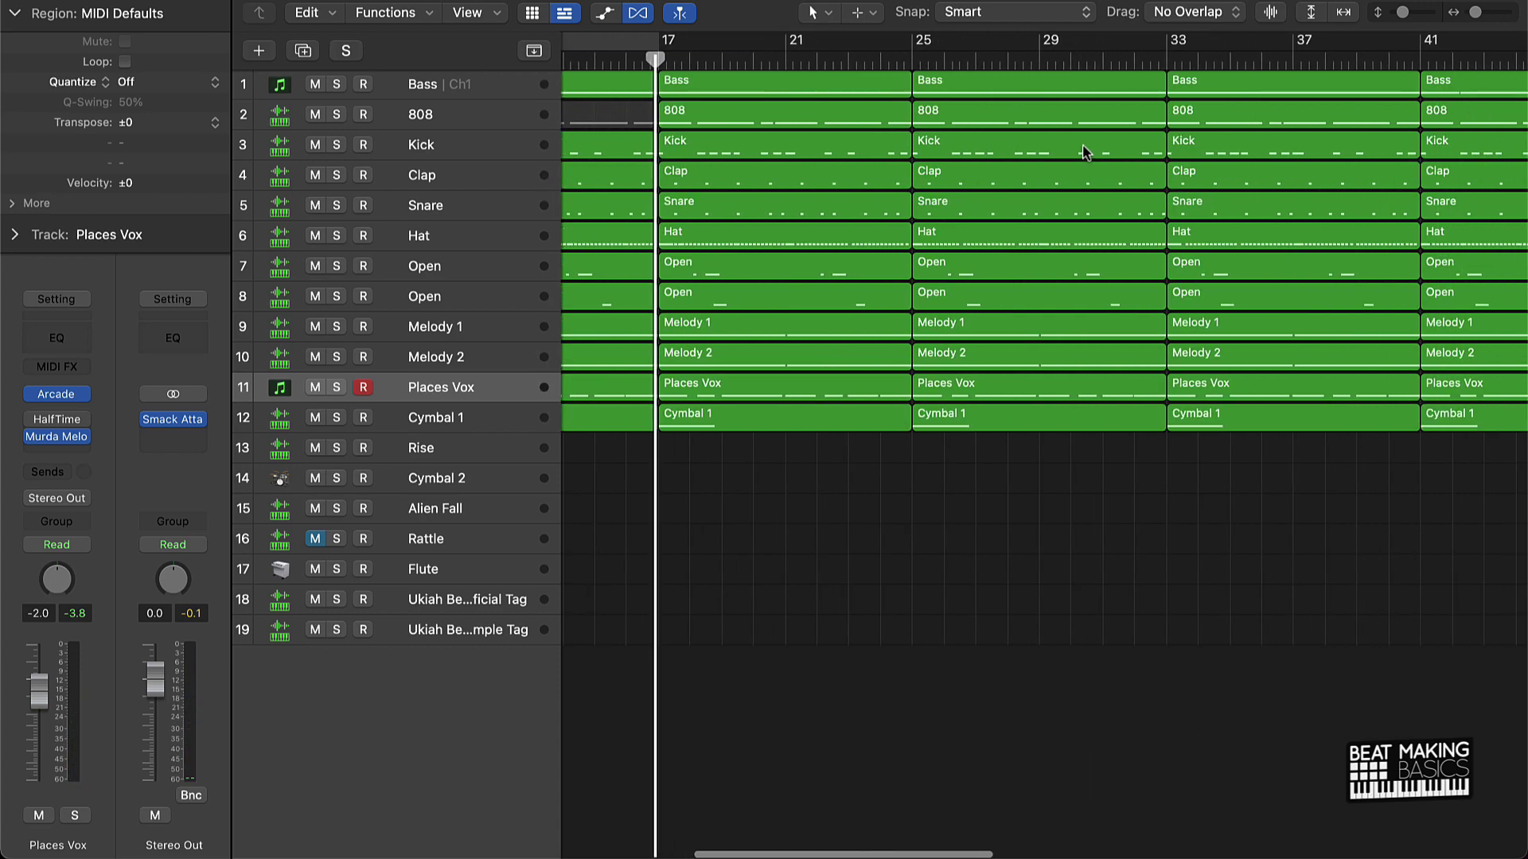
scroll(1079, 151, "left", 2)
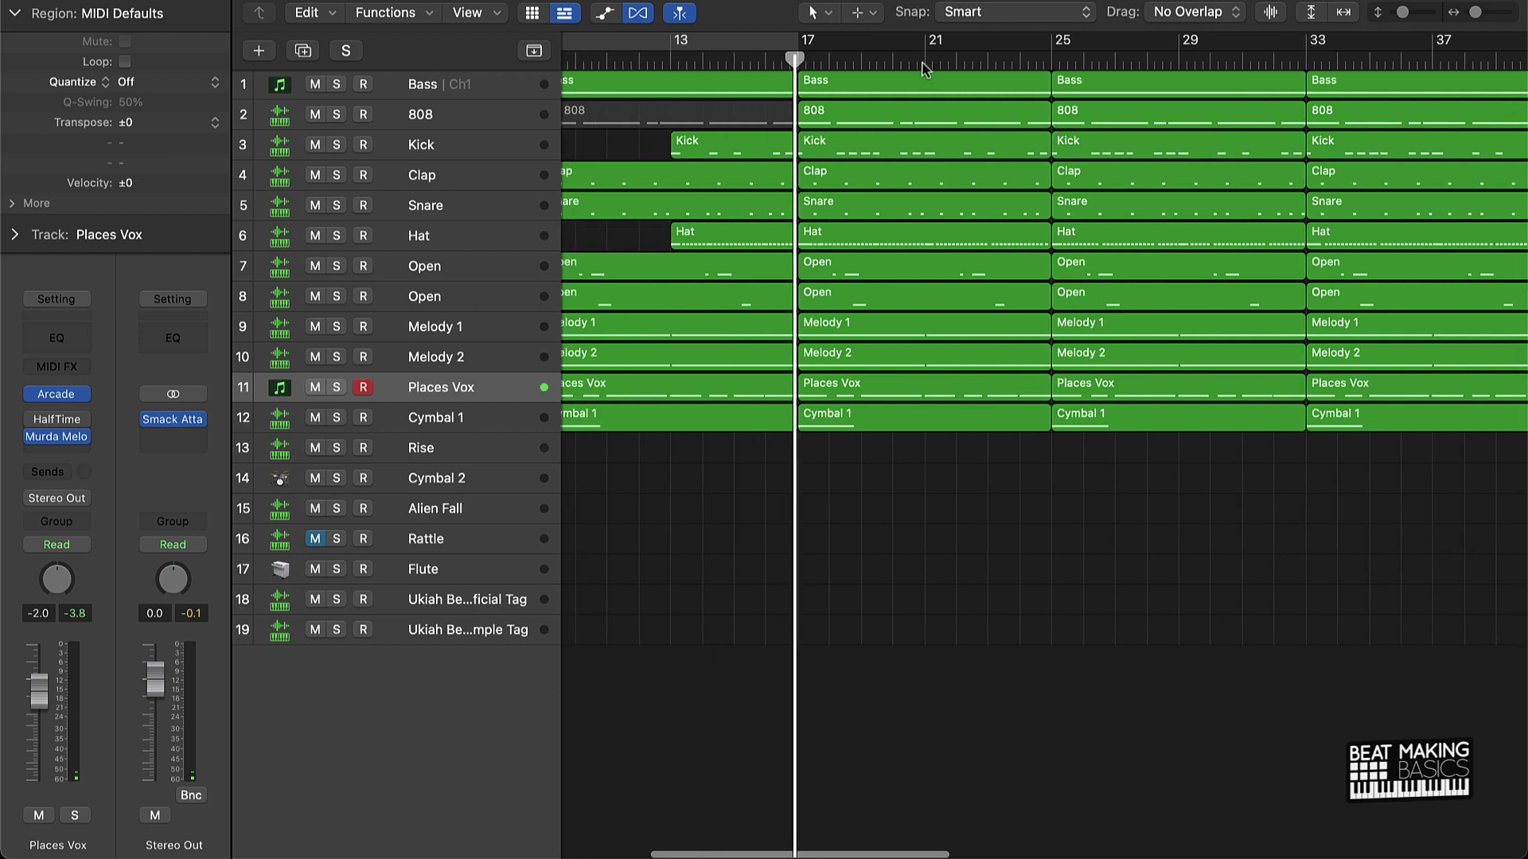
left_click(887, 84)
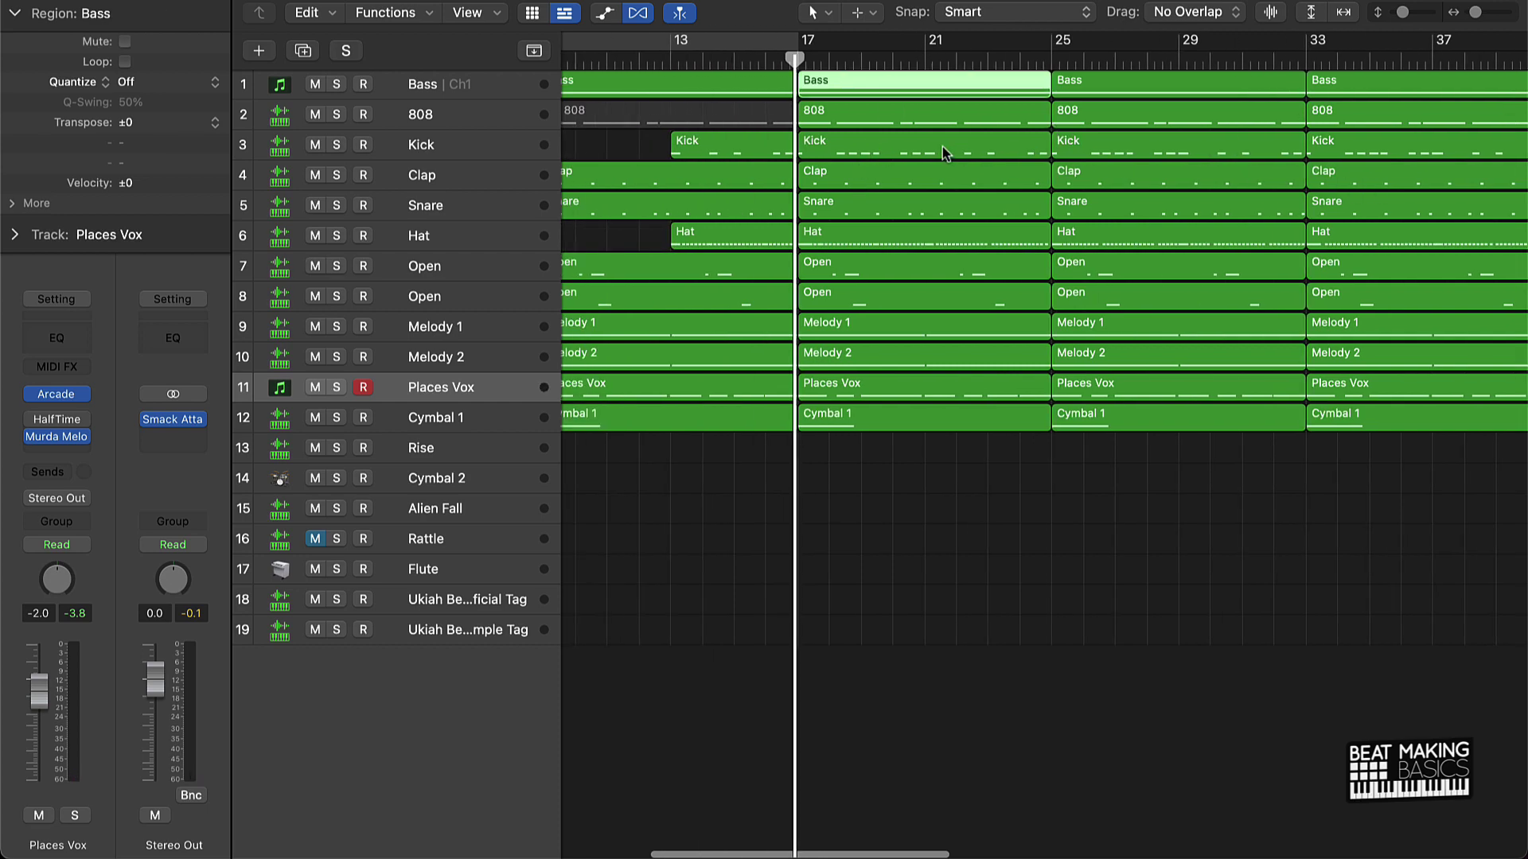
left_click(1090, 98, "shift")
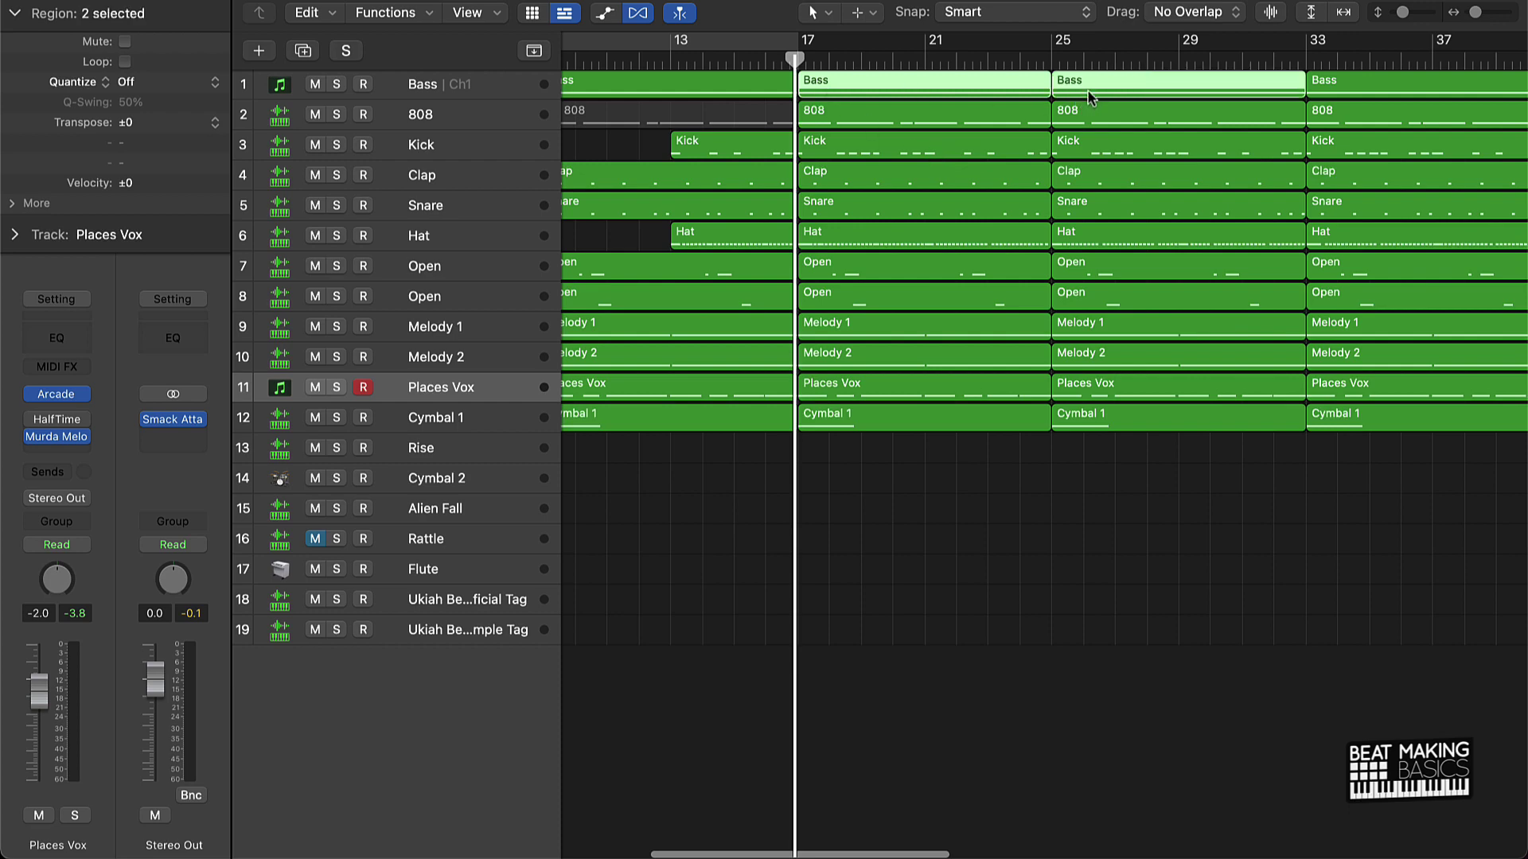
key("m")
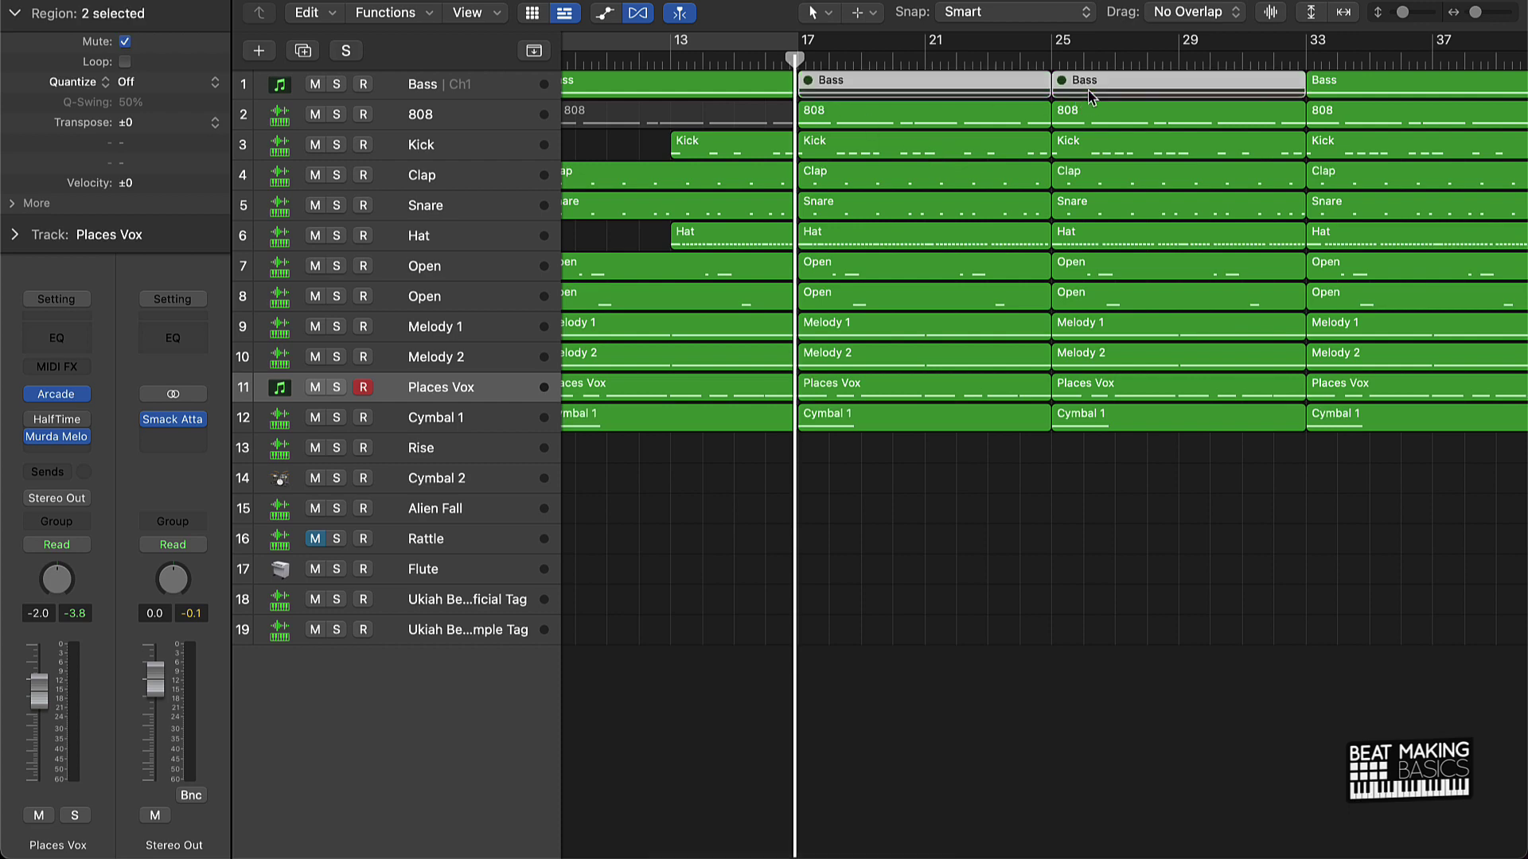
left_click(1080, 647)
Step: Mute the Kick region in bars 17 to 24
left_click(937, 120)
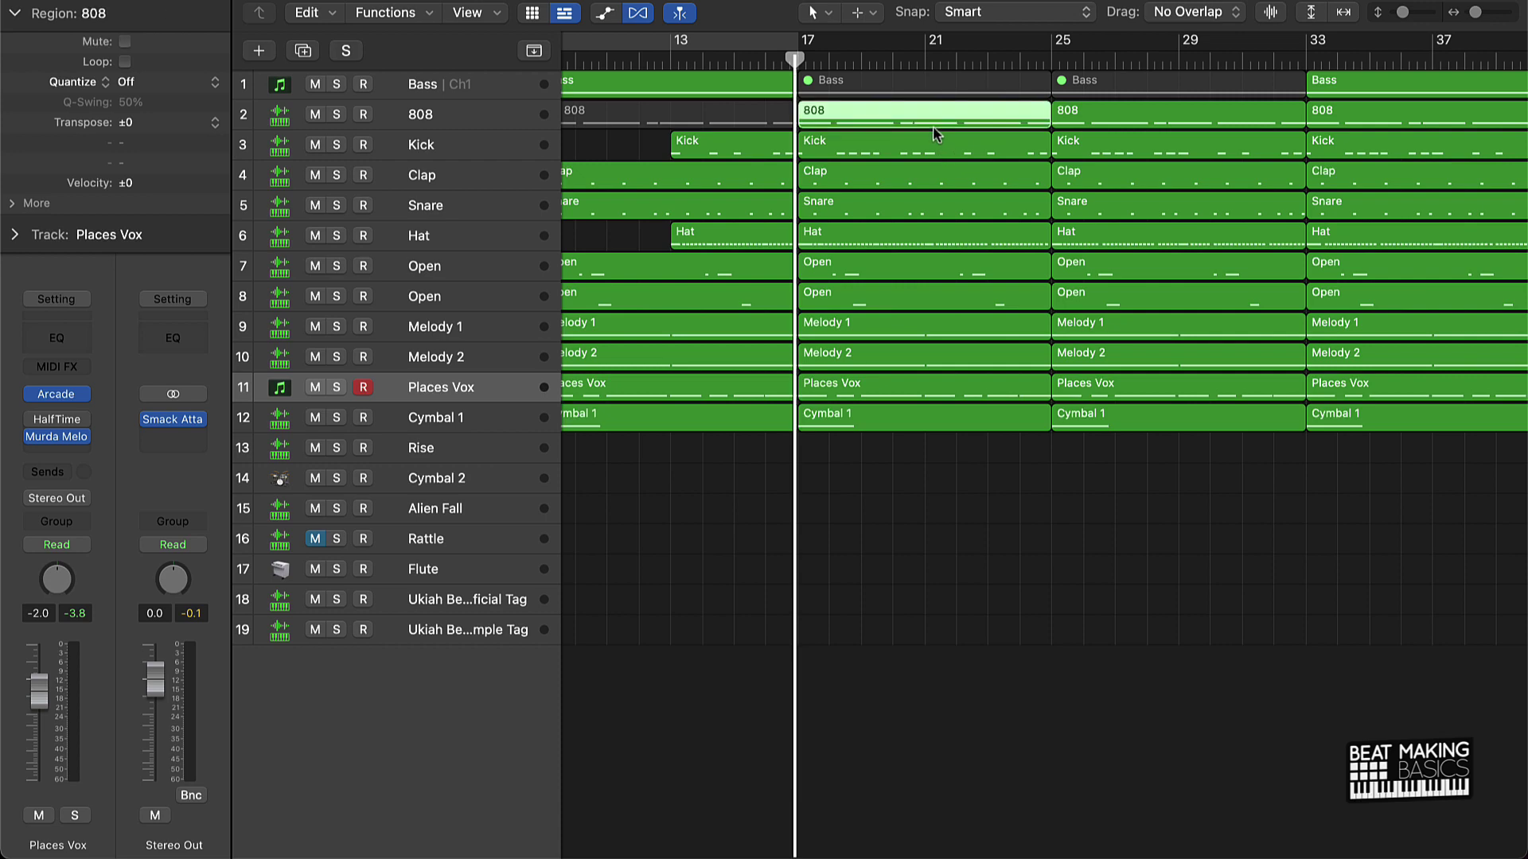
left_click(873, 154)
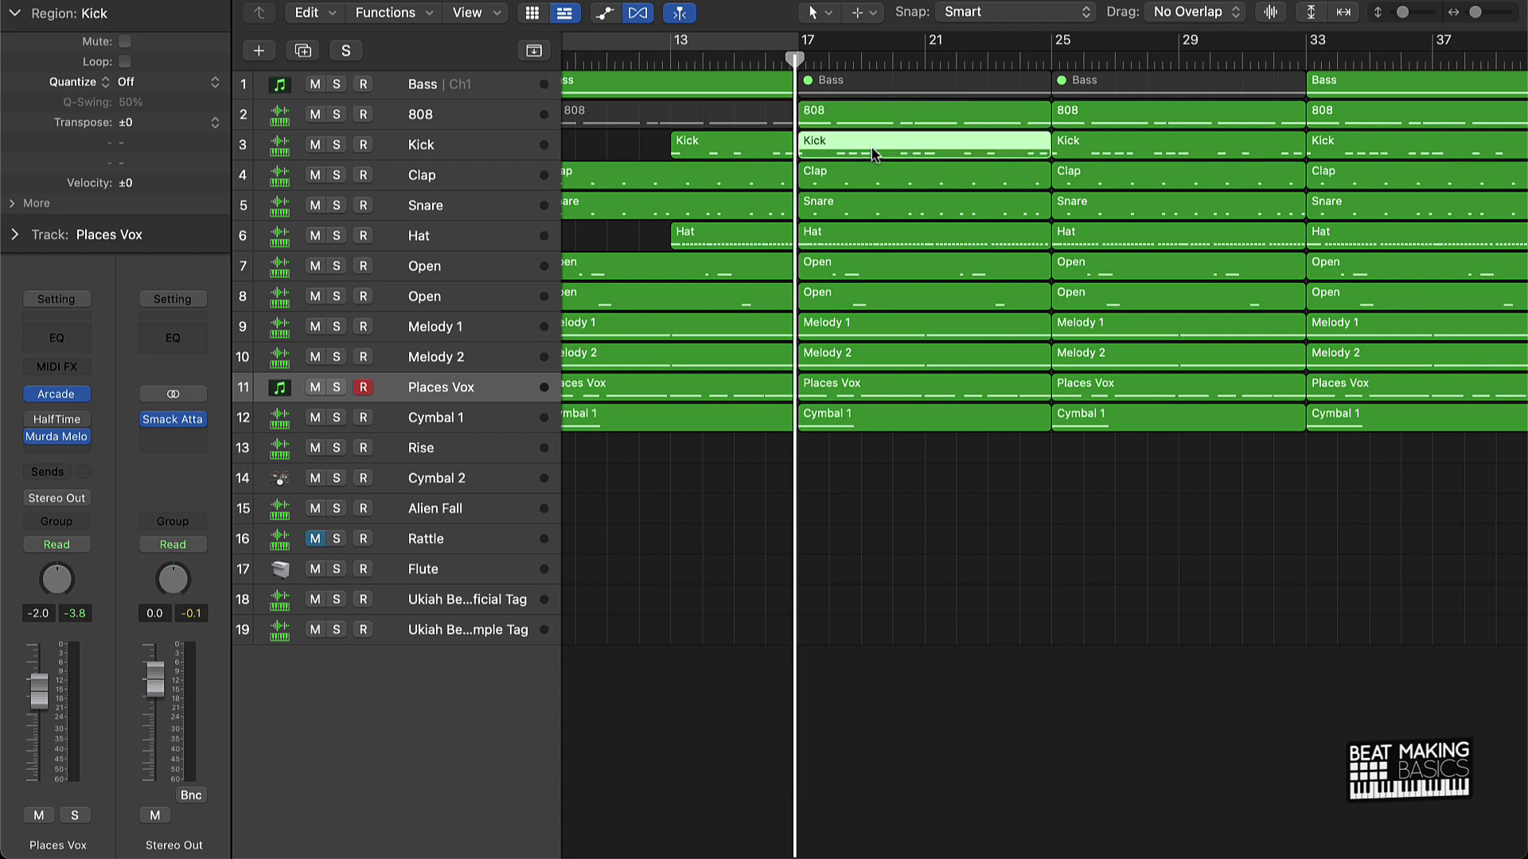
key("m")
Step: Mute the two Places Vox regions covering bars 17 to 32
left_click(864, 246)
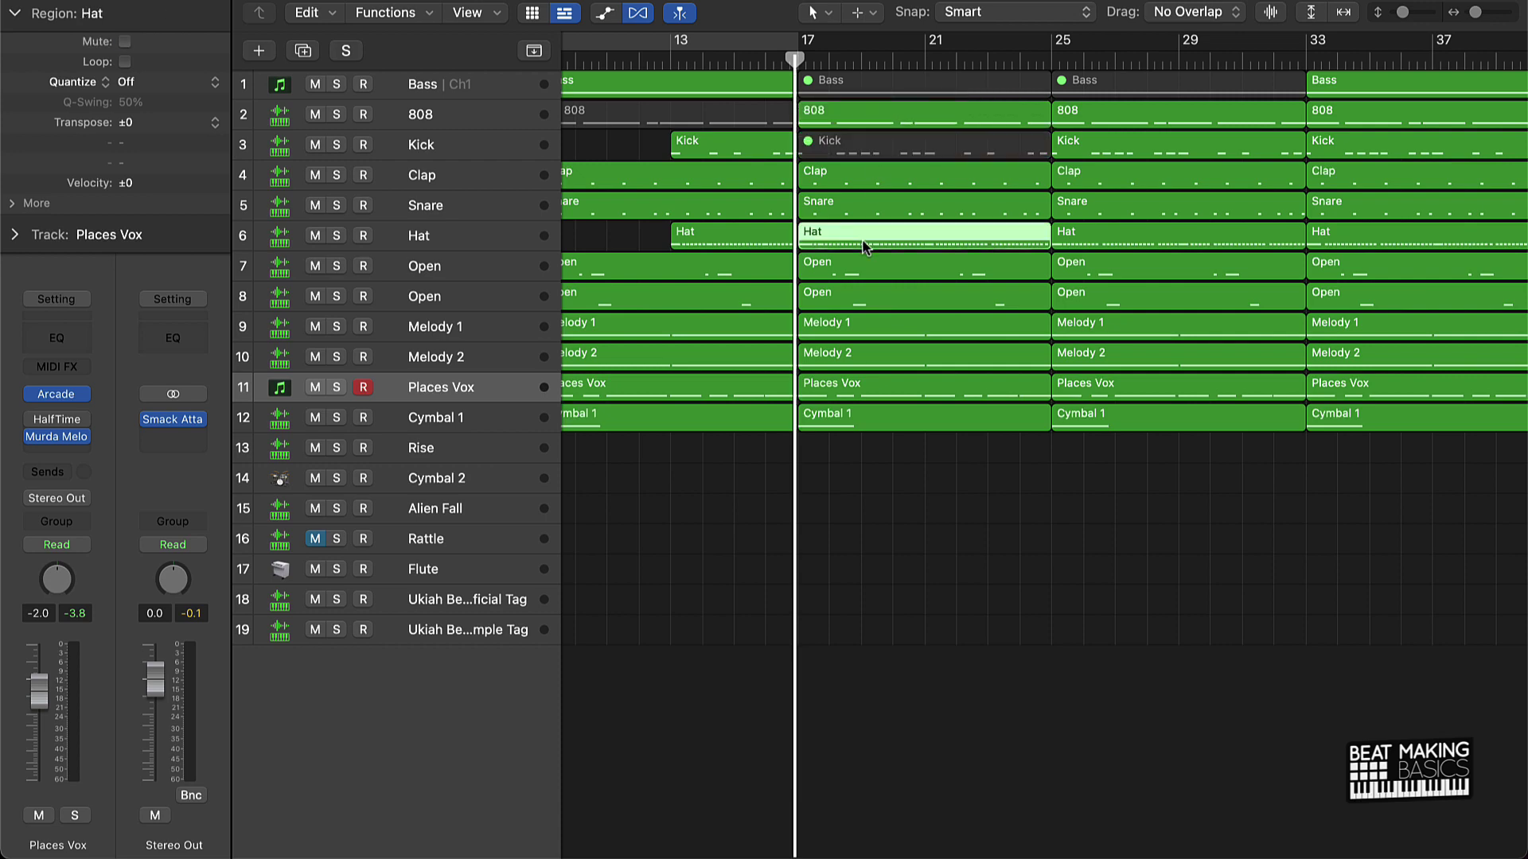
left_click(861, 389)
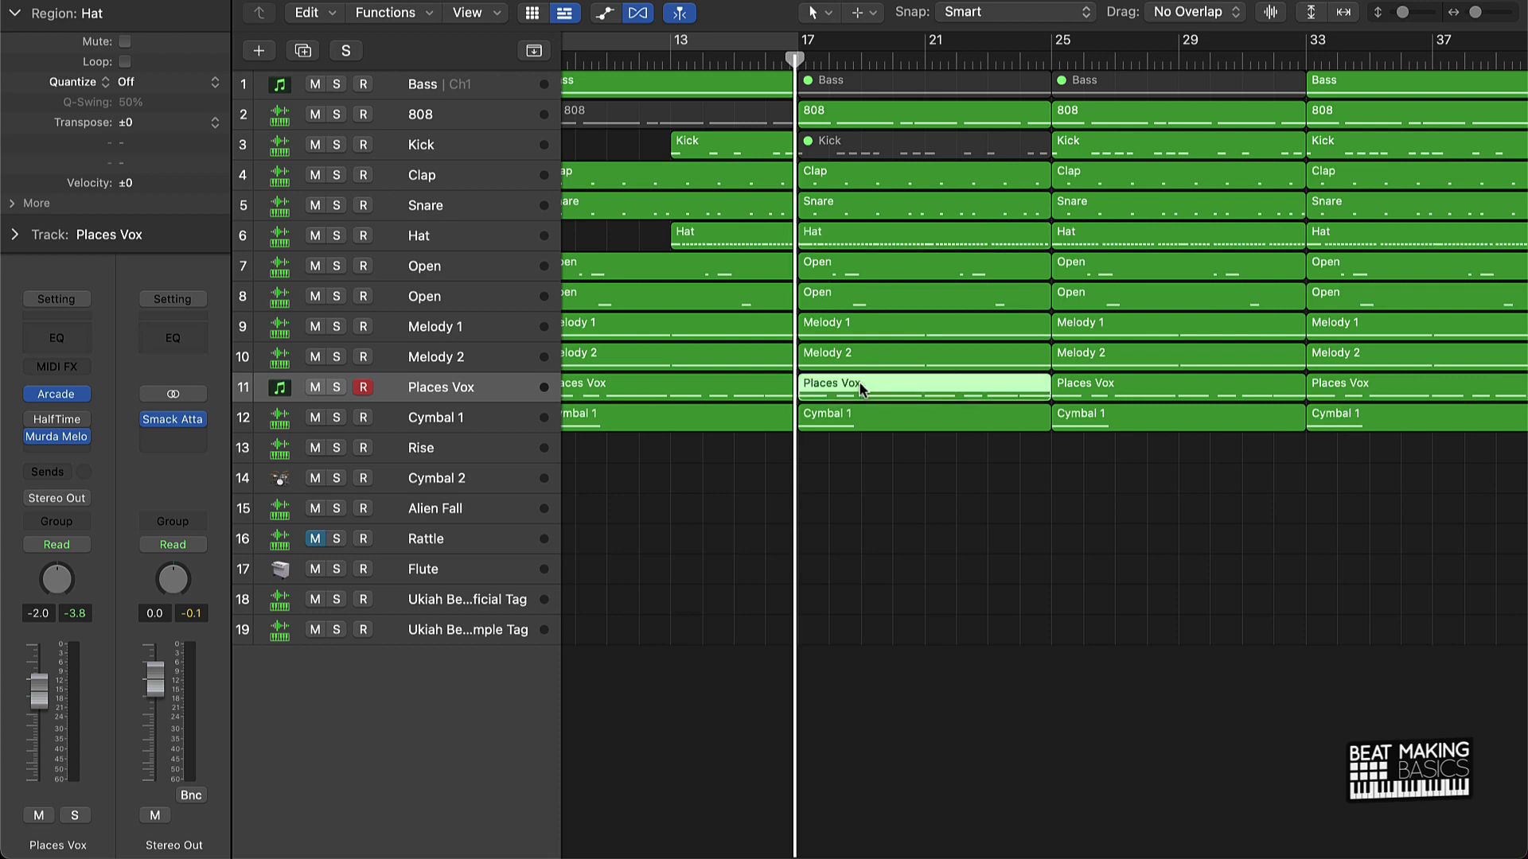
left_click(1142, 398, "shift")
key("m")
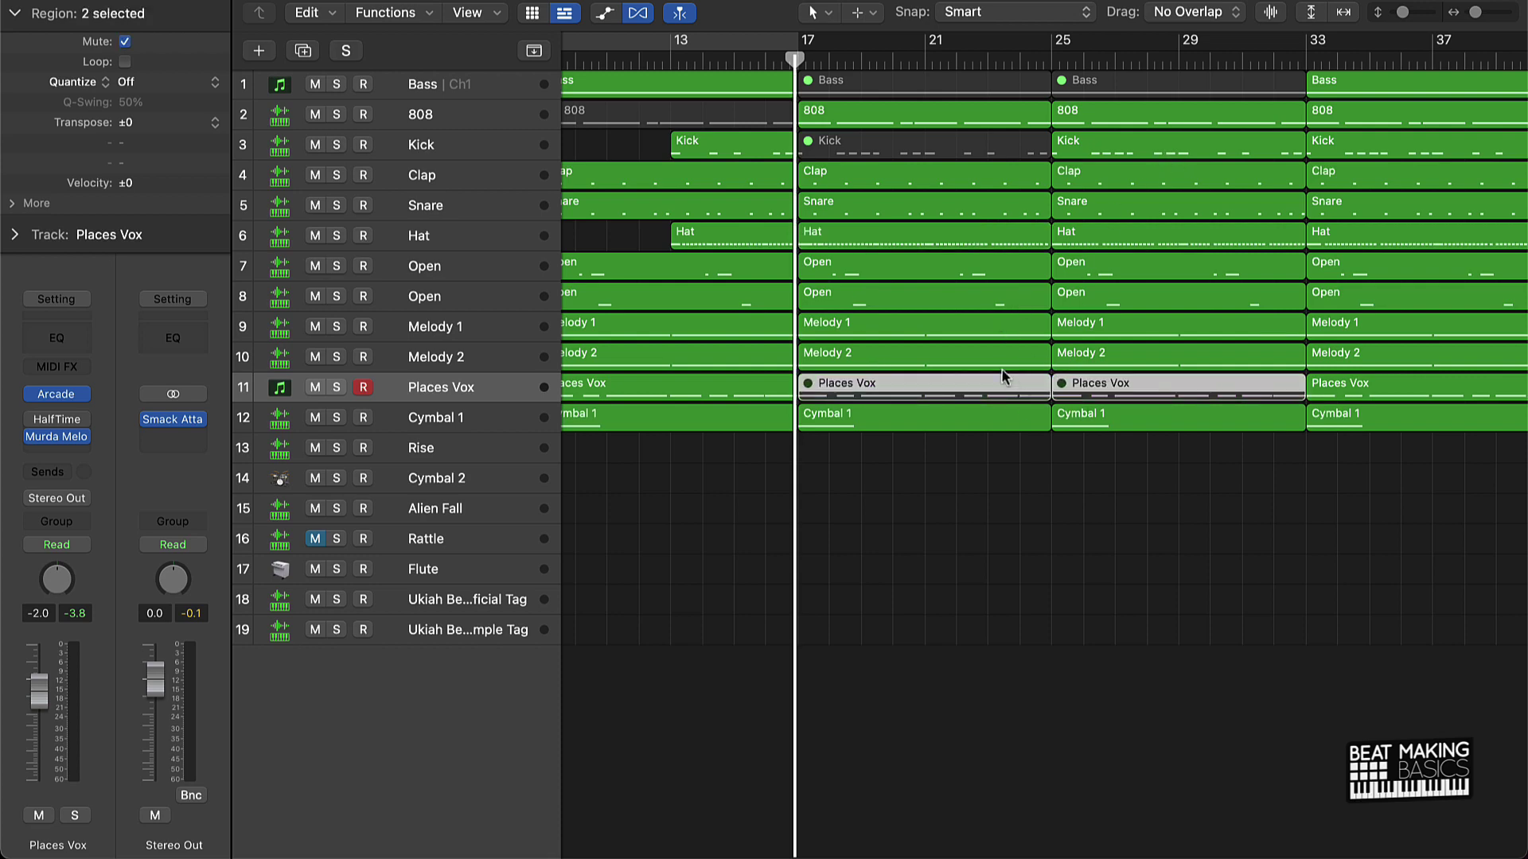
Step: Mute the Melody 2 region in bars 17 to 24
scroll(845, 362, "left", 5)
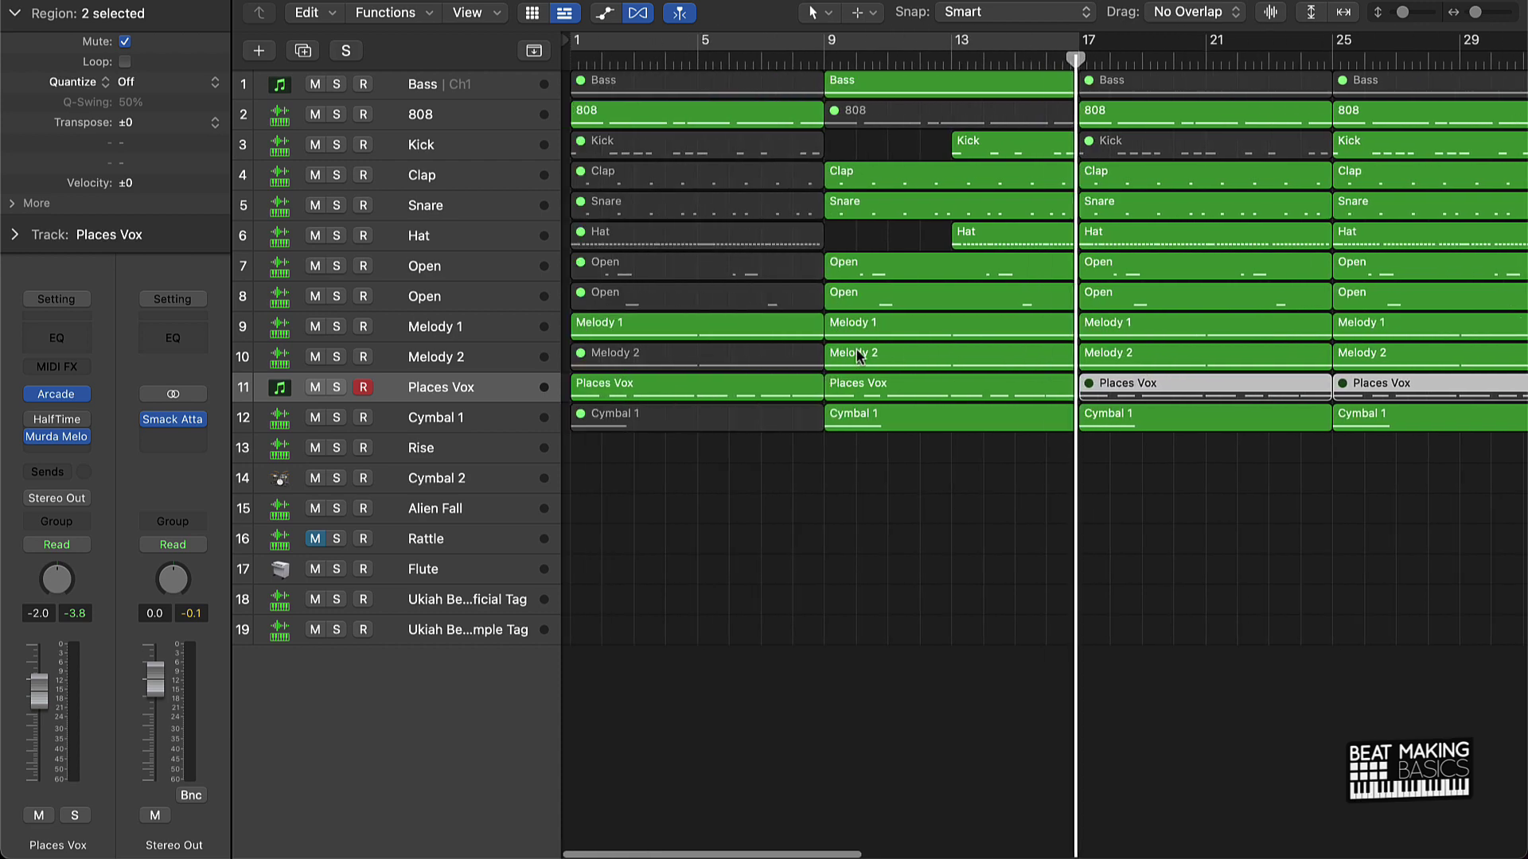
left_click(1148, 365)
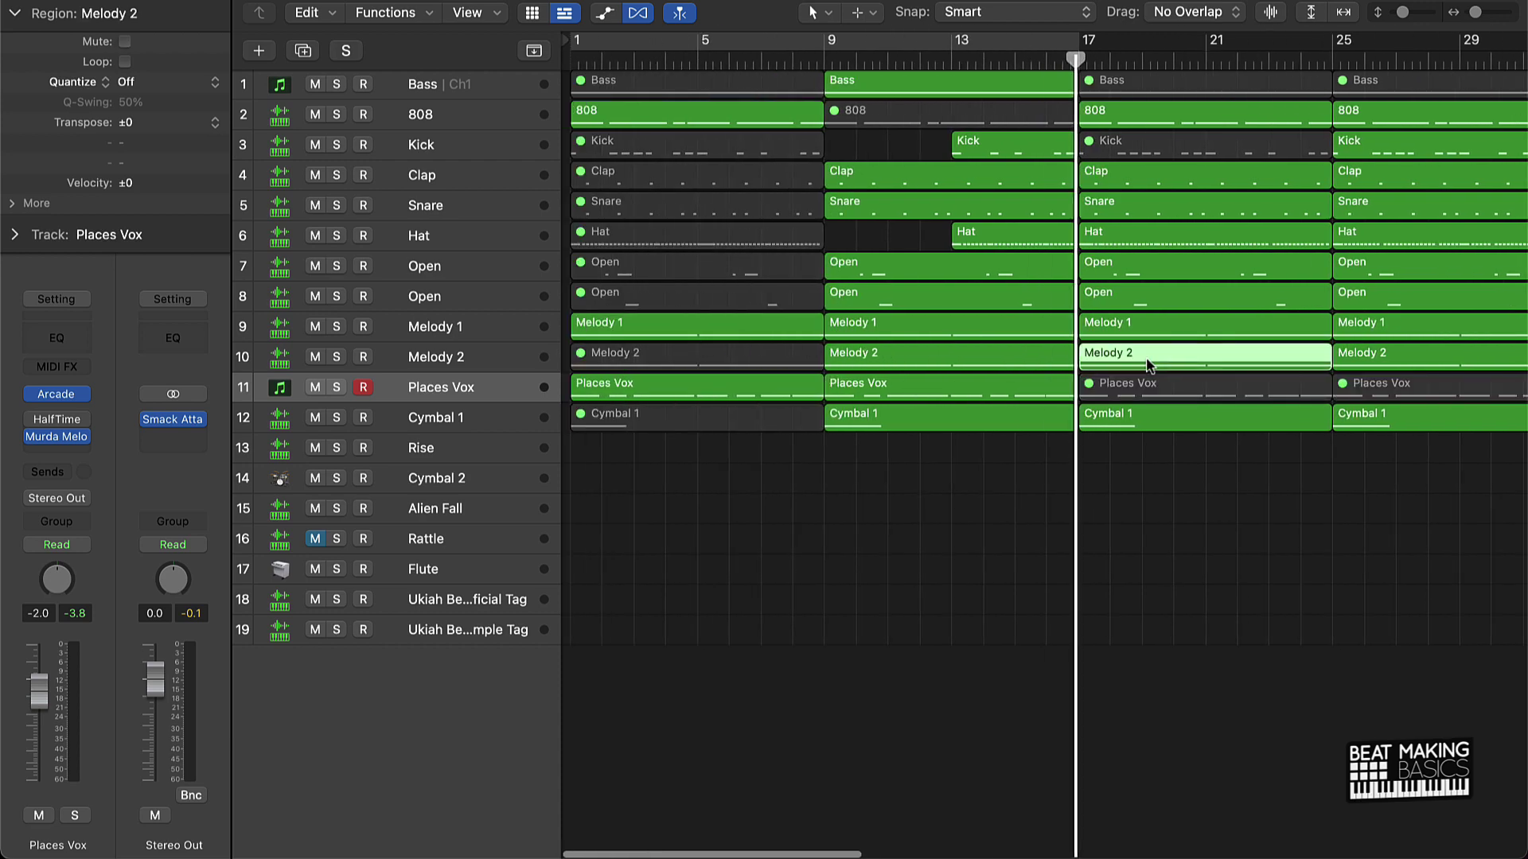
key("m")
scroll(1147, 364, "right", 10)
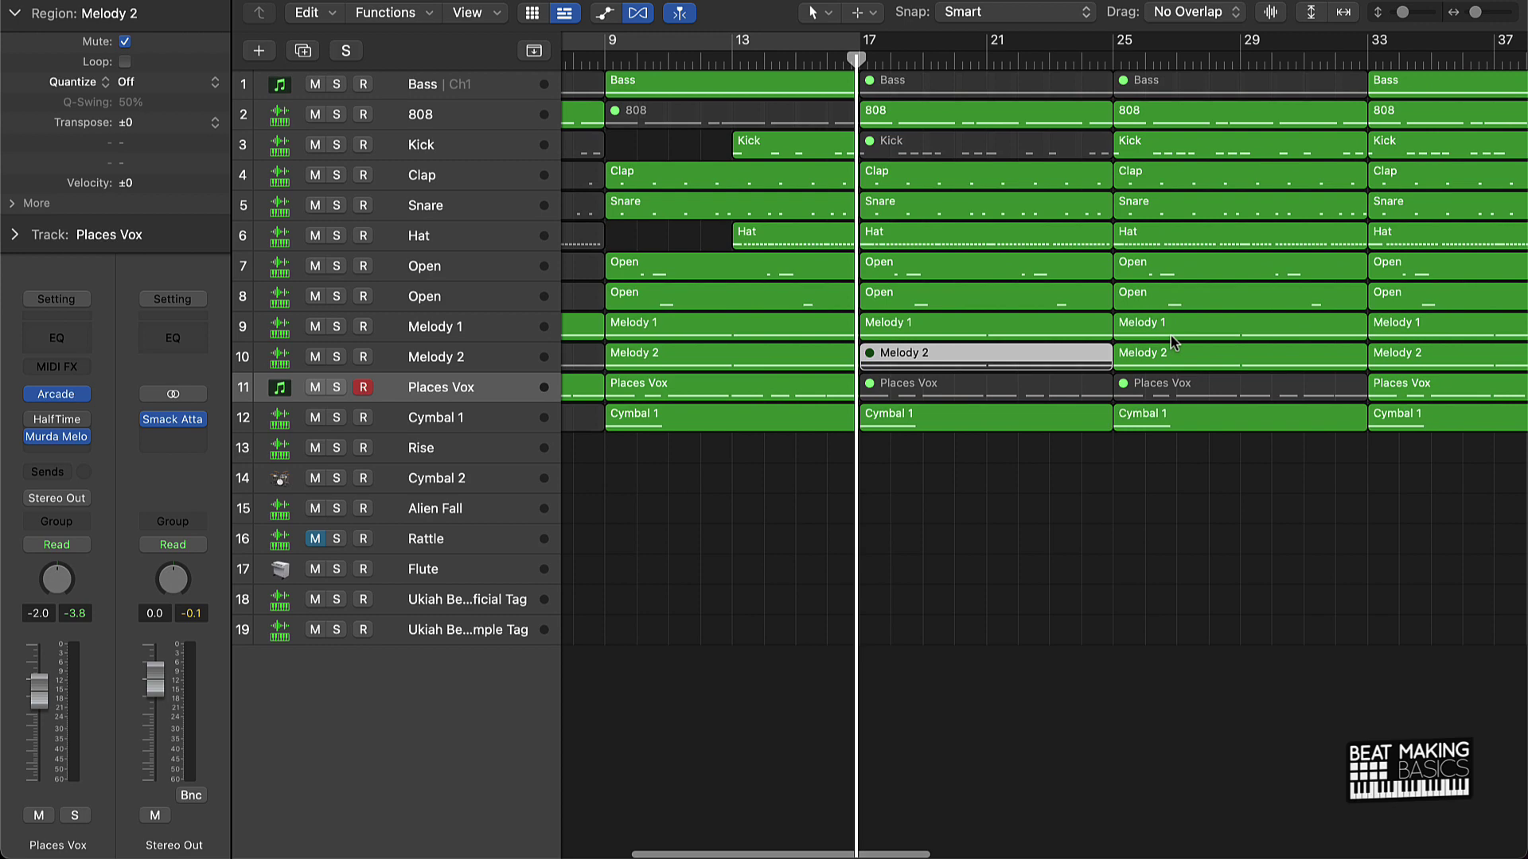
Step: Mute the Melody 1 region in bars 25 to 32
left_click(1115, 321)
key("m")
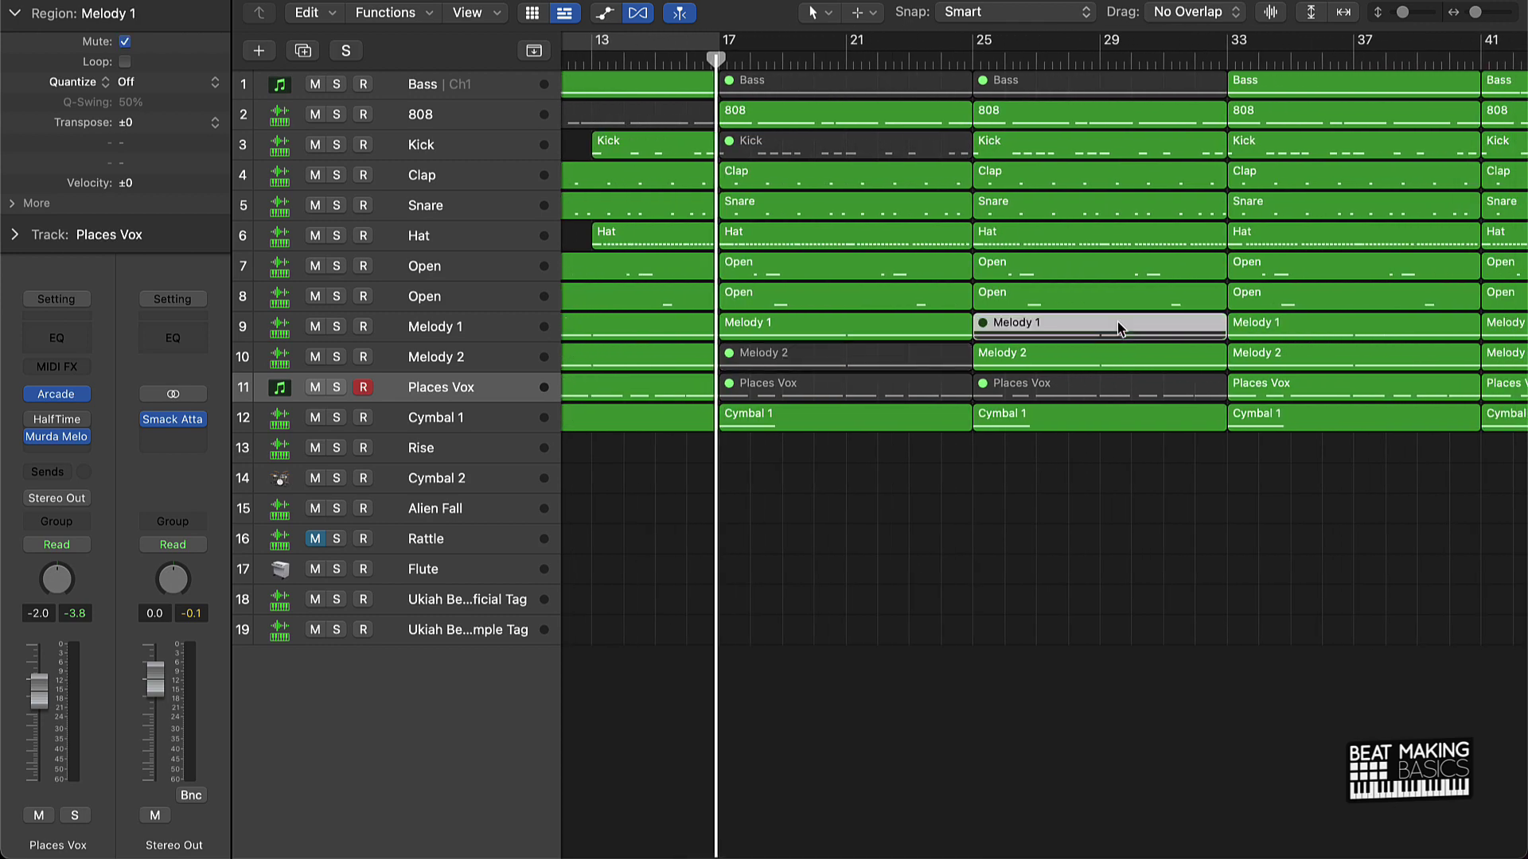
left_click(996, 480)
Step: Play the arrangement from bar 1 to hear the intro and the following sections
key("Return")
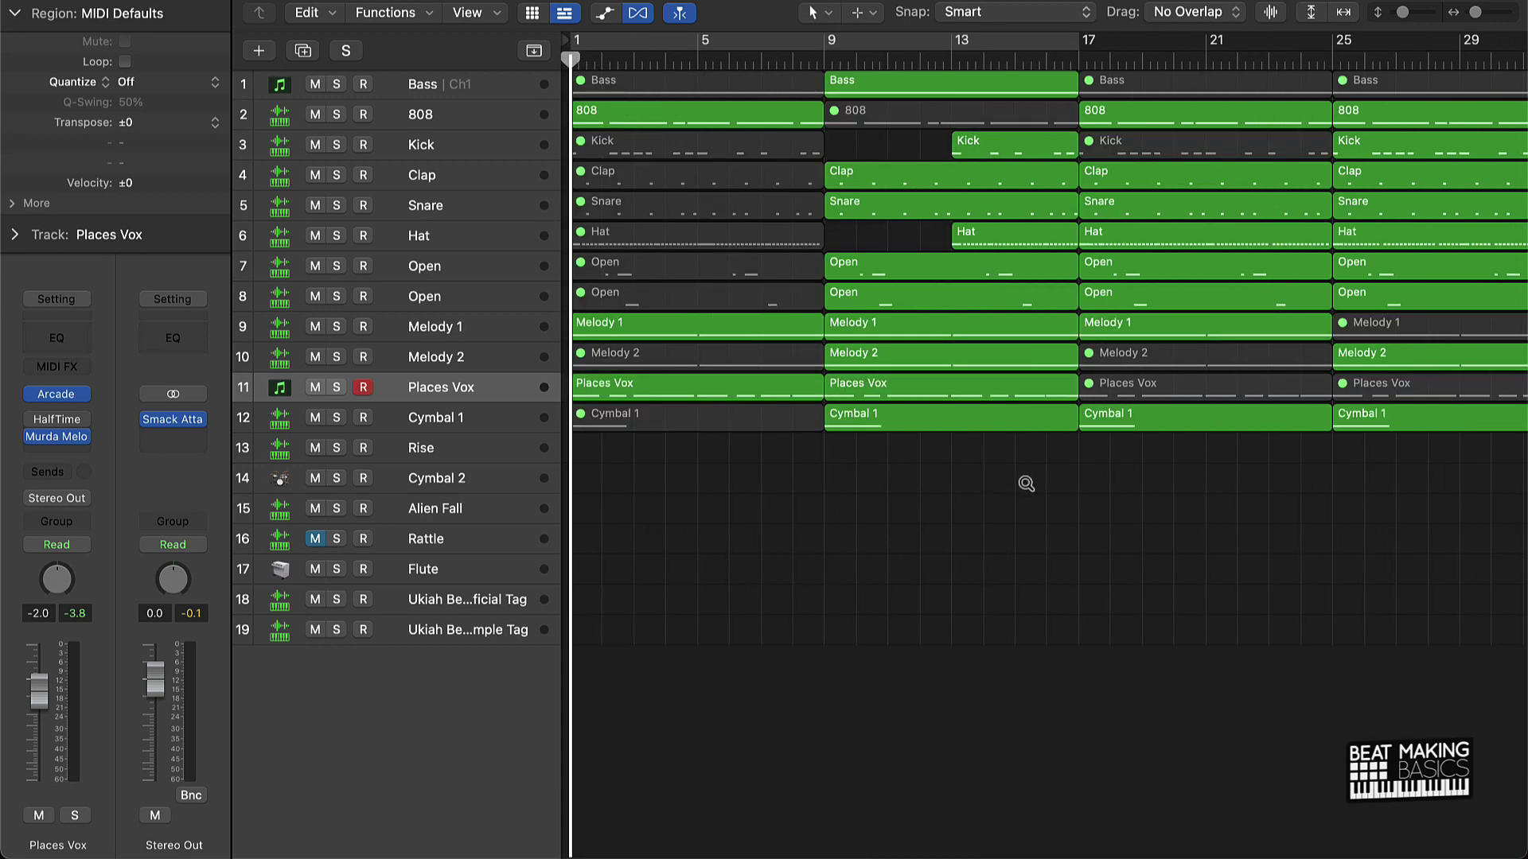
left_click(1026, 483, "ctrl+alt")
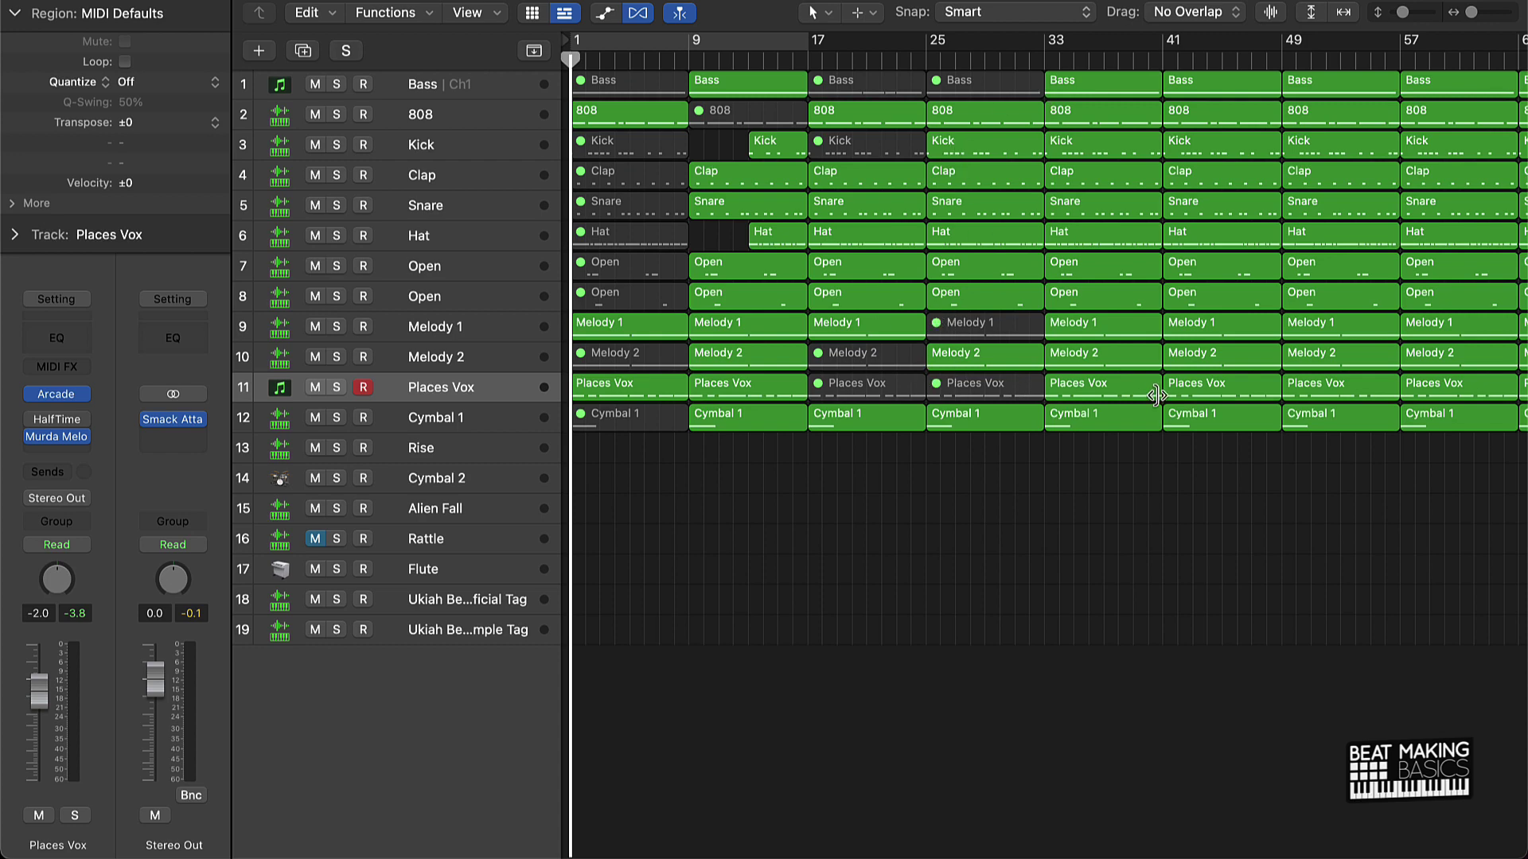
key("space")
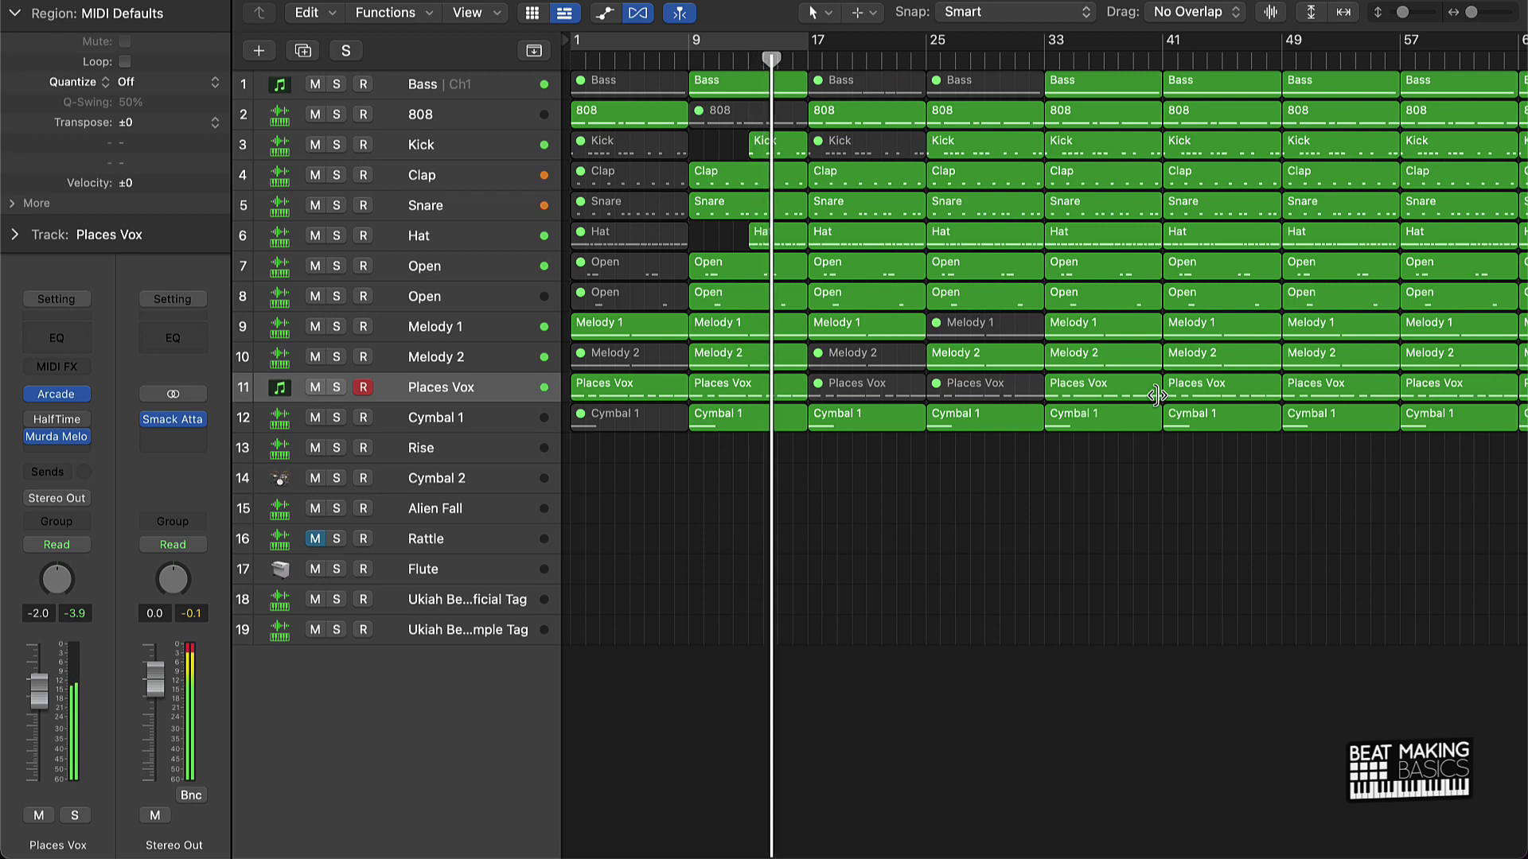
Step: Audition the beat with the Hat track muted, mute the Hat region in bars 17 to 24, and turn the Hat track back on
left_click(315, 237)
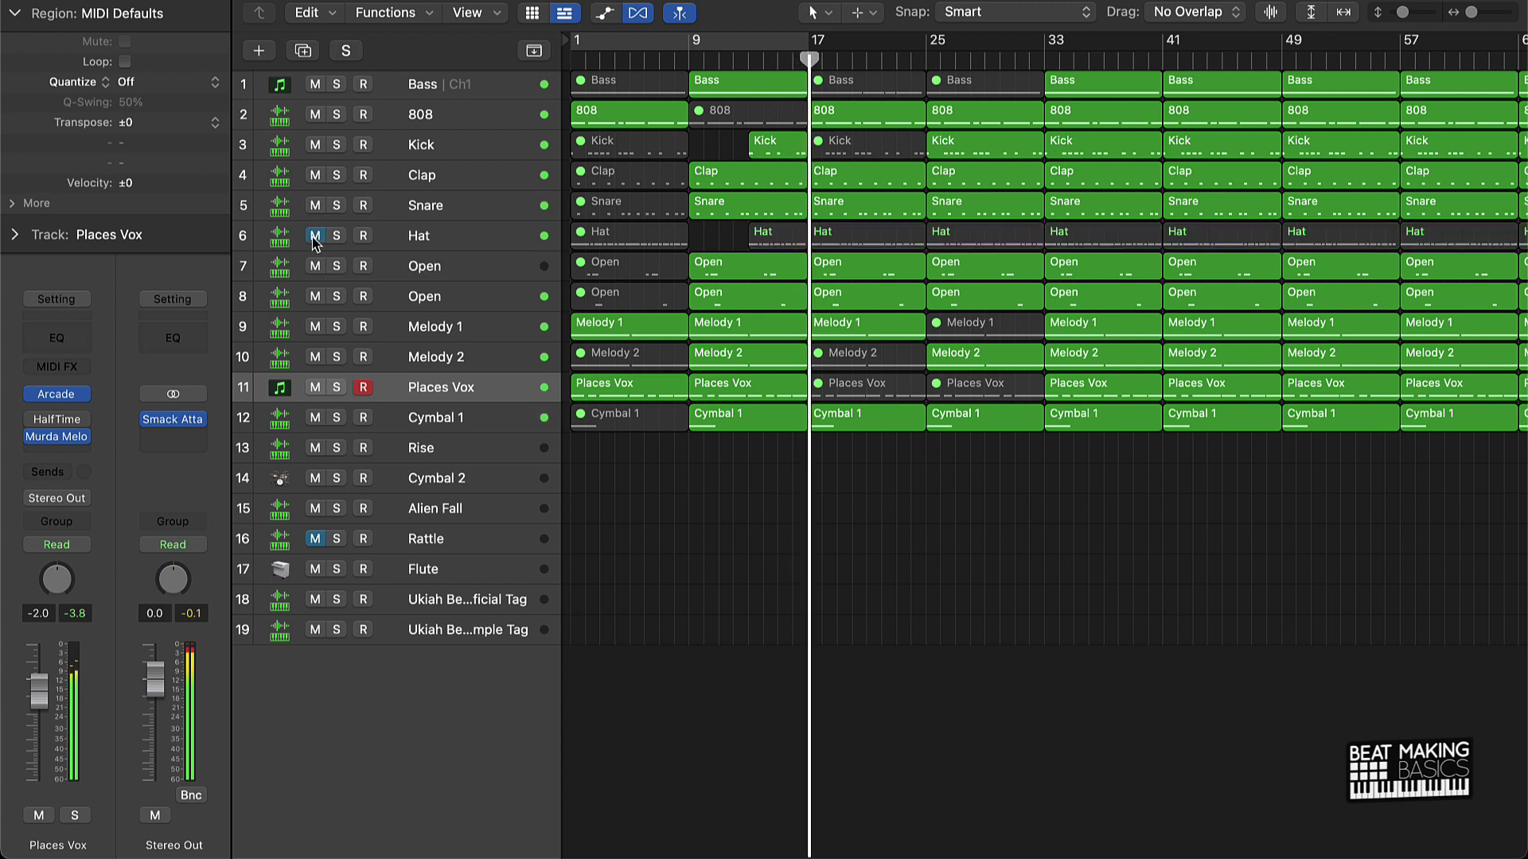
left_click(863, 243)
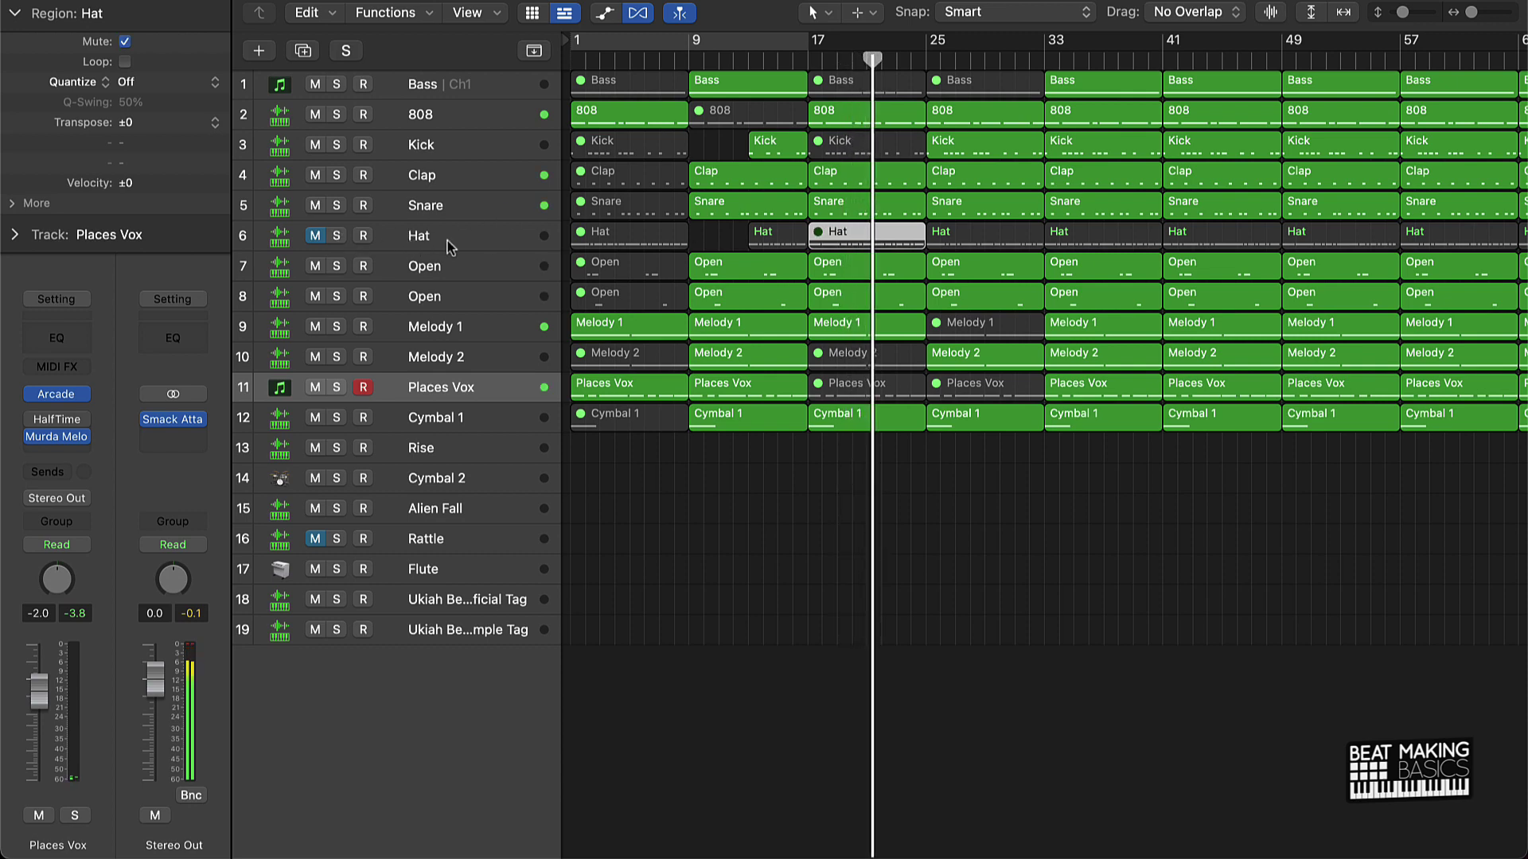
left_click(992, 635)
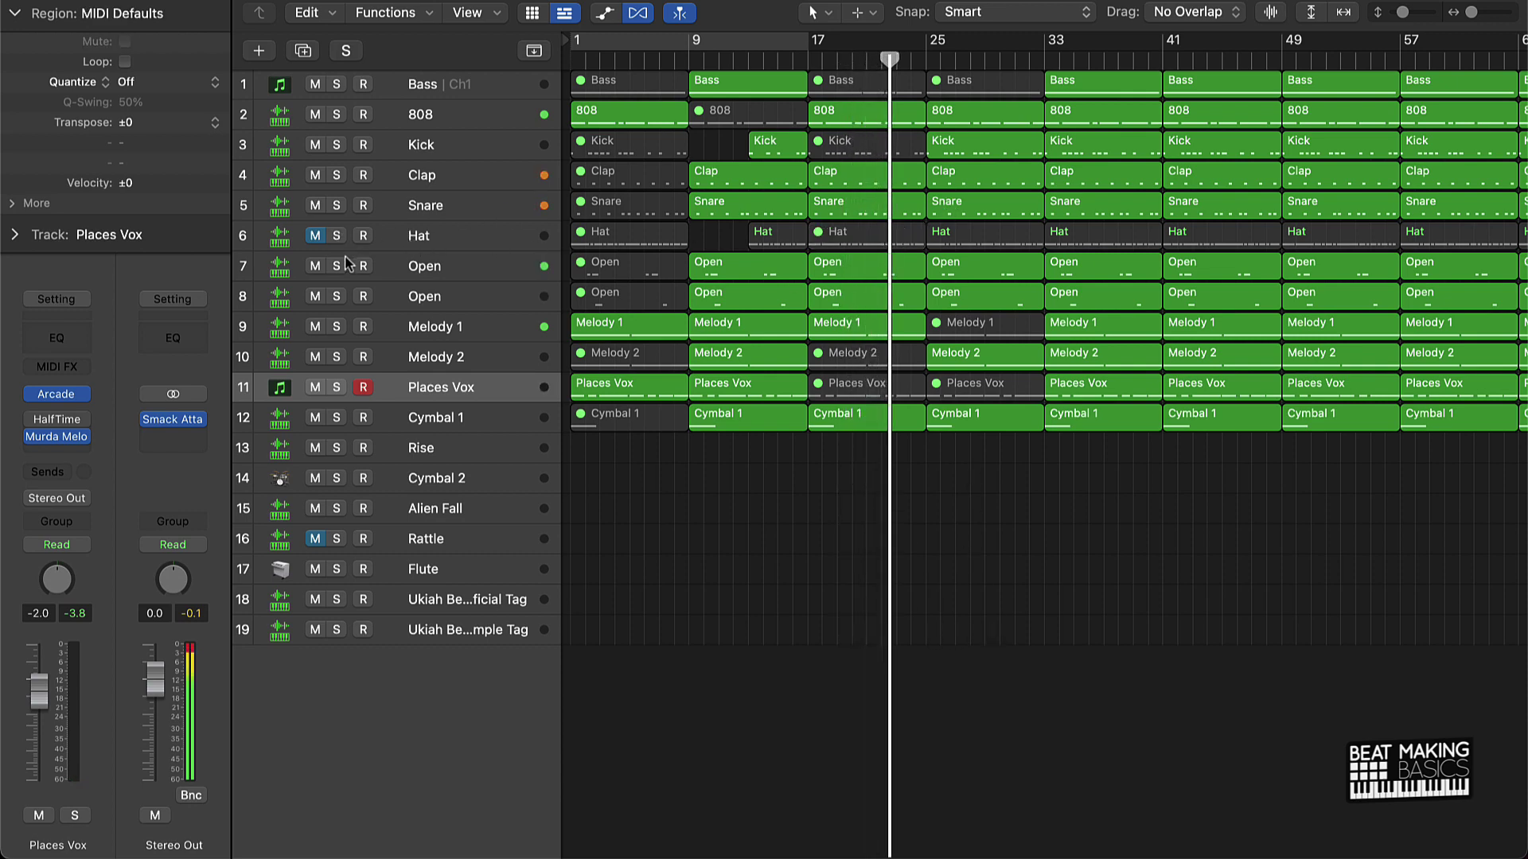
left_click(315, 235)
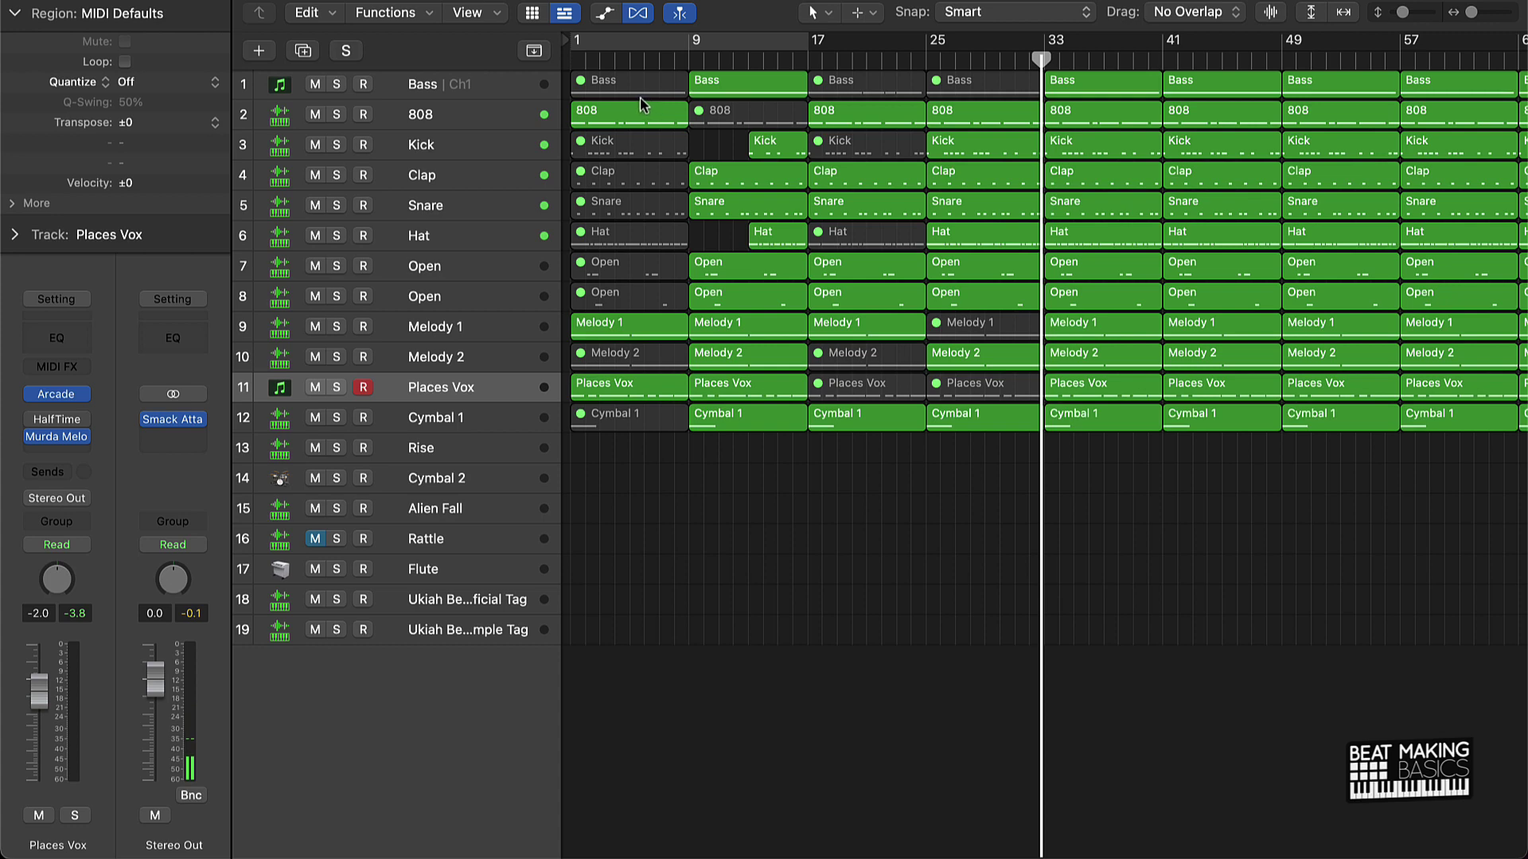
Step: Set the cycle range to span bars 9 through 32
left_click(713, 44)
left_click_drag(704, 42, 820, 42)
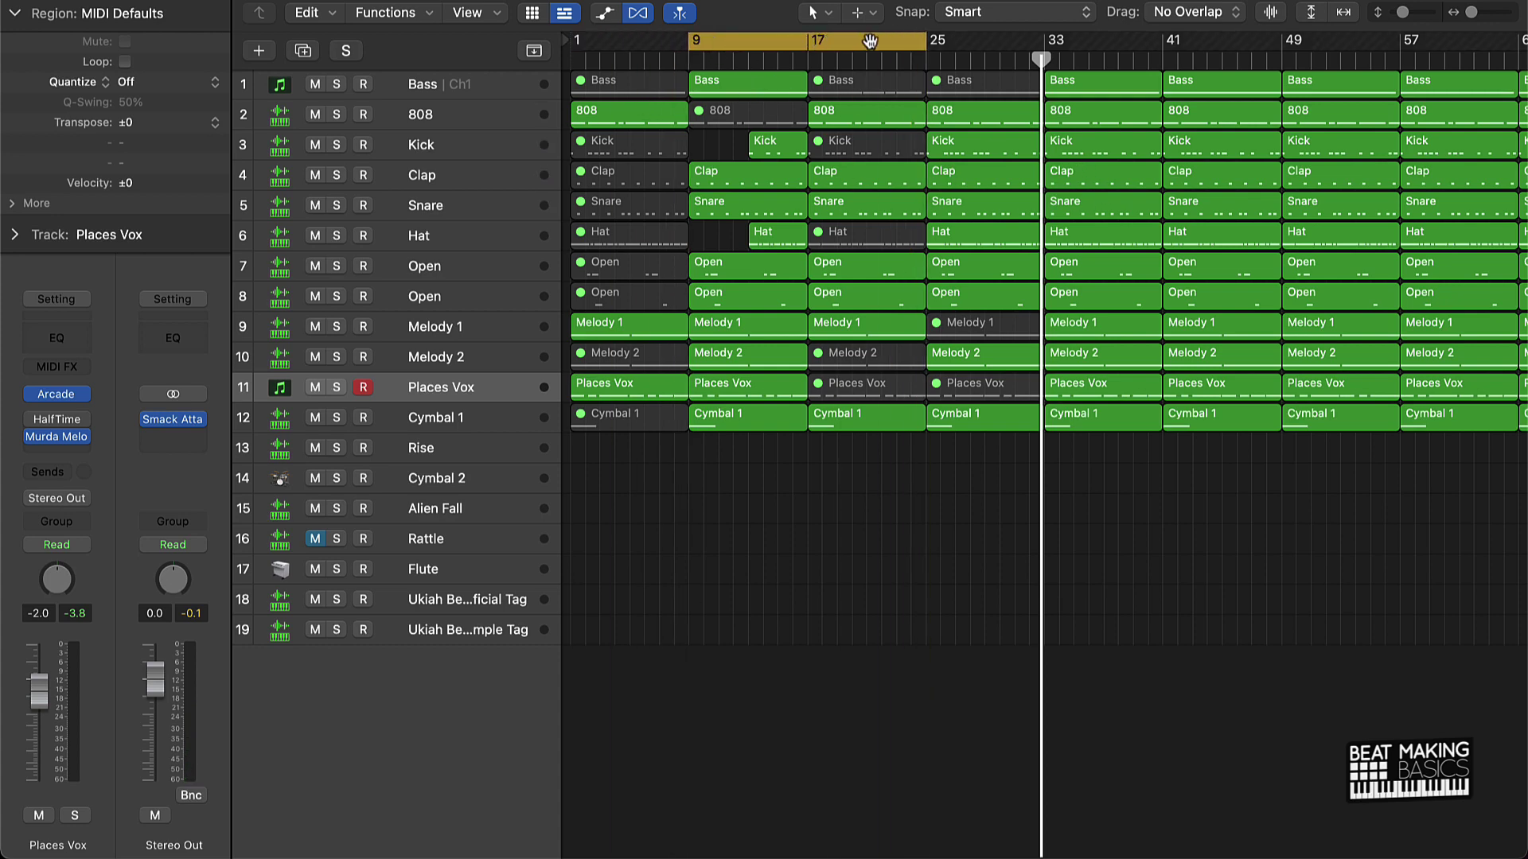
left_click_drag(932, 43, 1044, 43)
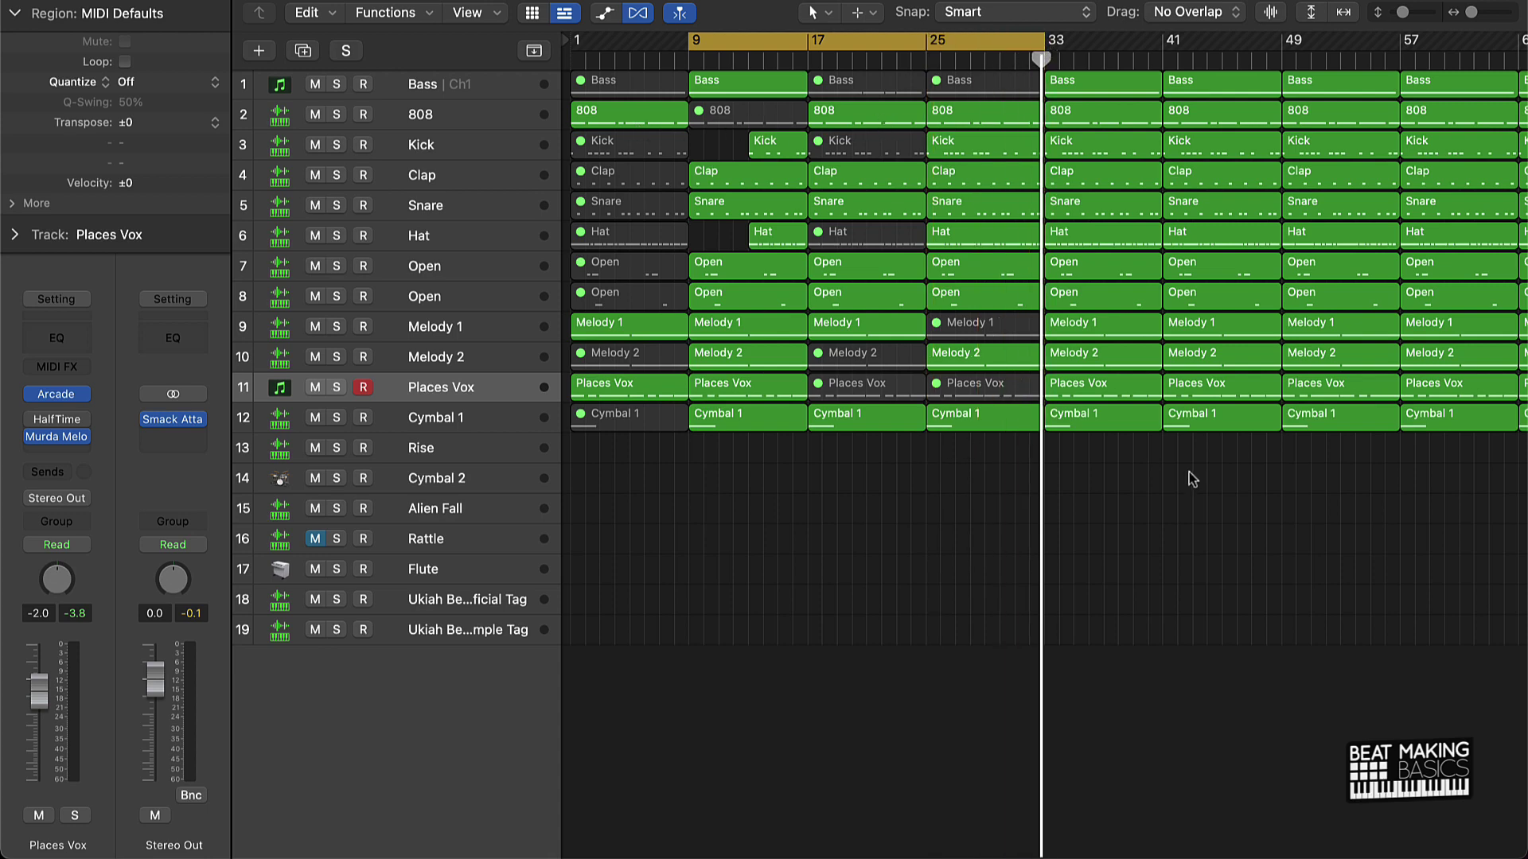
Step: Delete every region from bar 33 to the end of the arrangement
scroll(1178, 478, "right", 3)
left_click_drag(955, 513, 1524, 68)
key("Delete")
scroll(1172, 102, "right", 5)
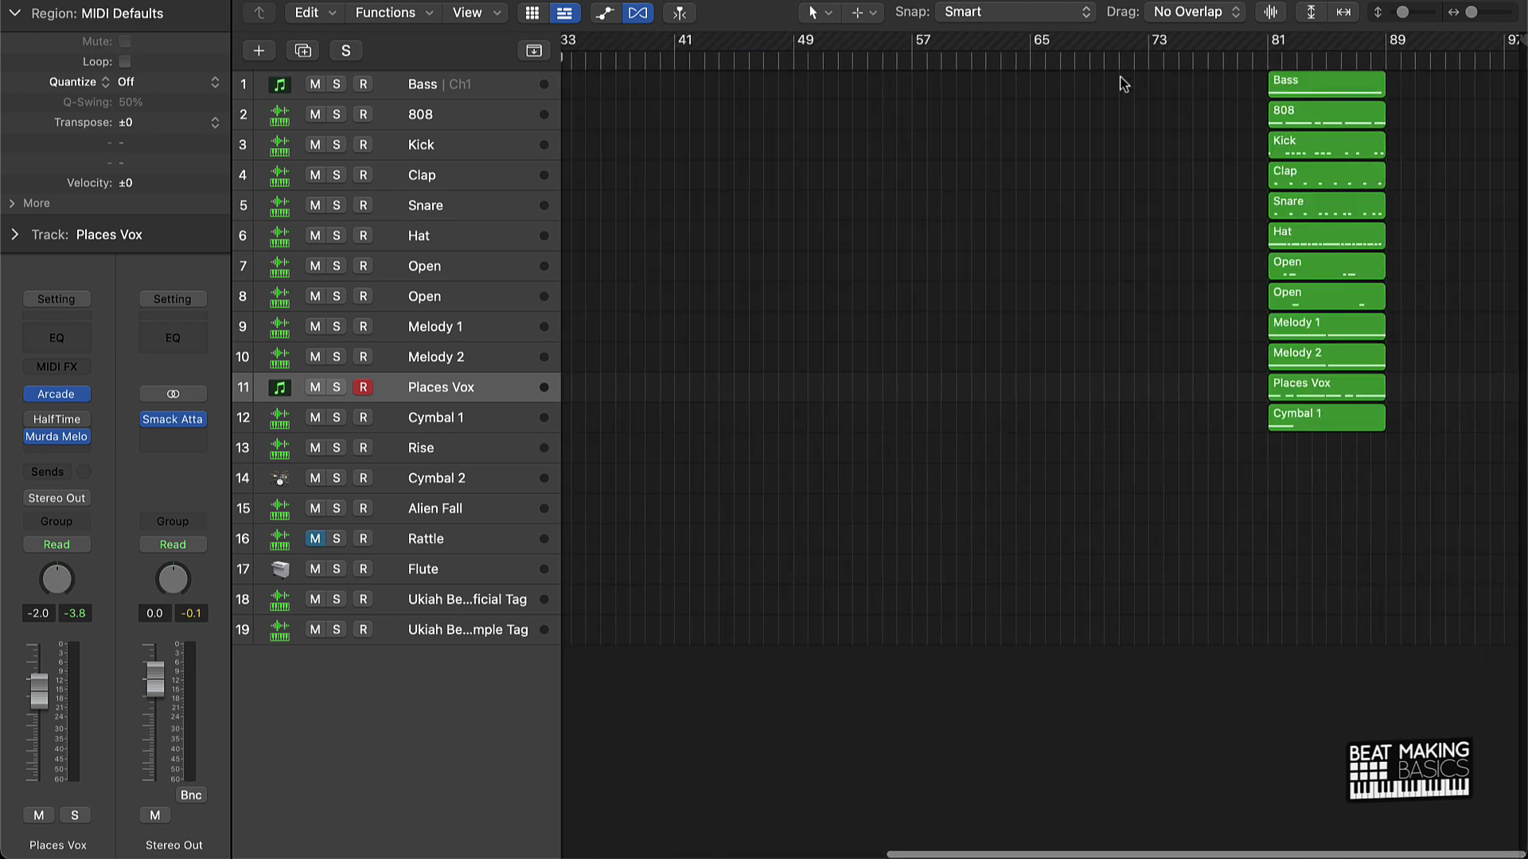
left_click_drag(1126, 79, 1367, 672)
key("Delete")
scroll(1114, 501, "left", 10)
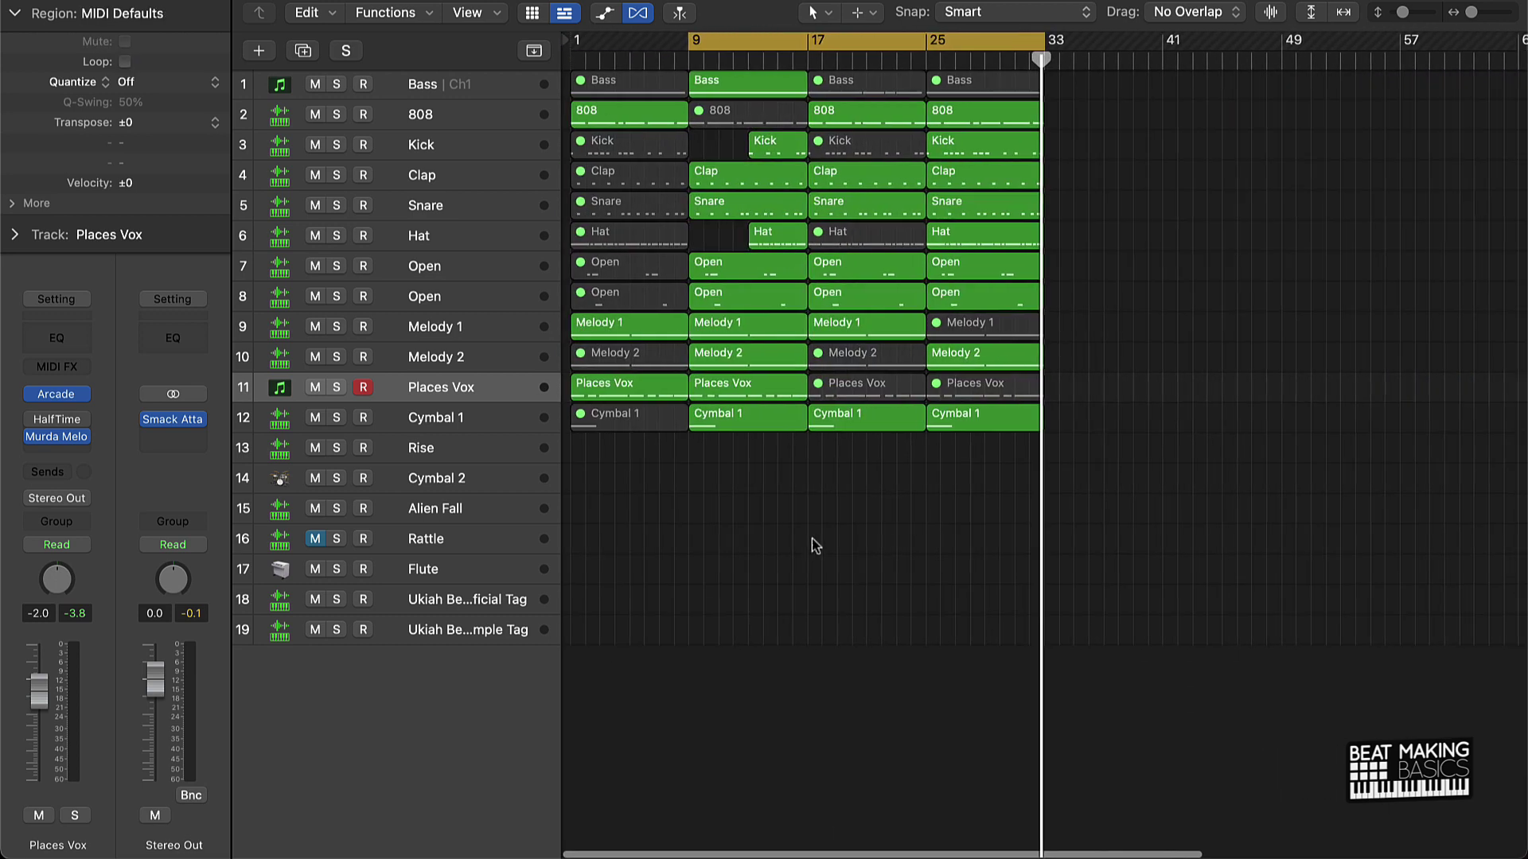
Step: Select all regions in bars 9 to 32 and repeat the whole block three times back to back
left_click_drag(699, 487, 1134, 70)
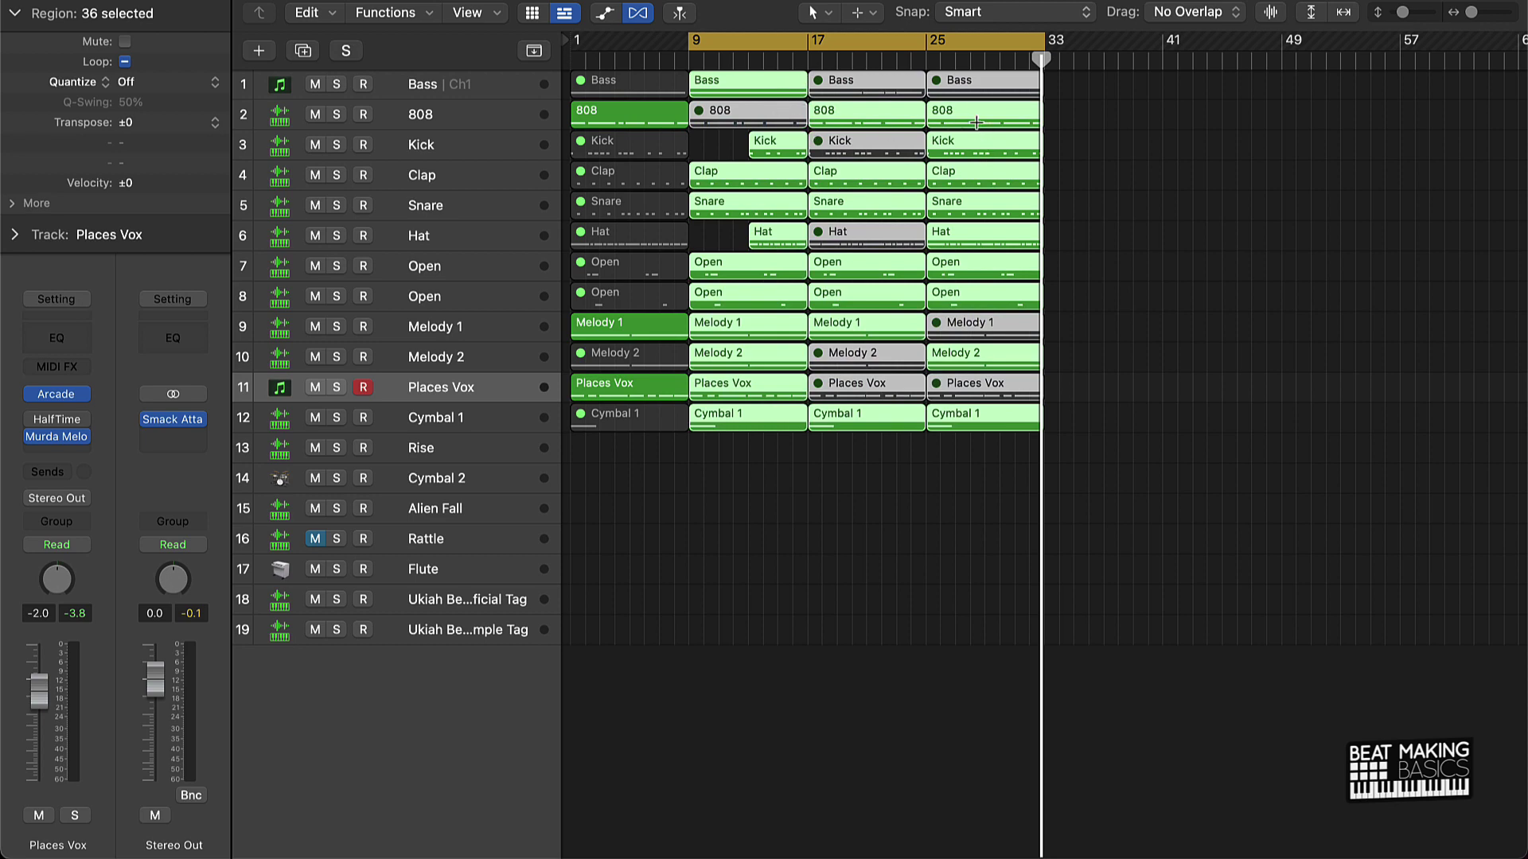
key("super+r")
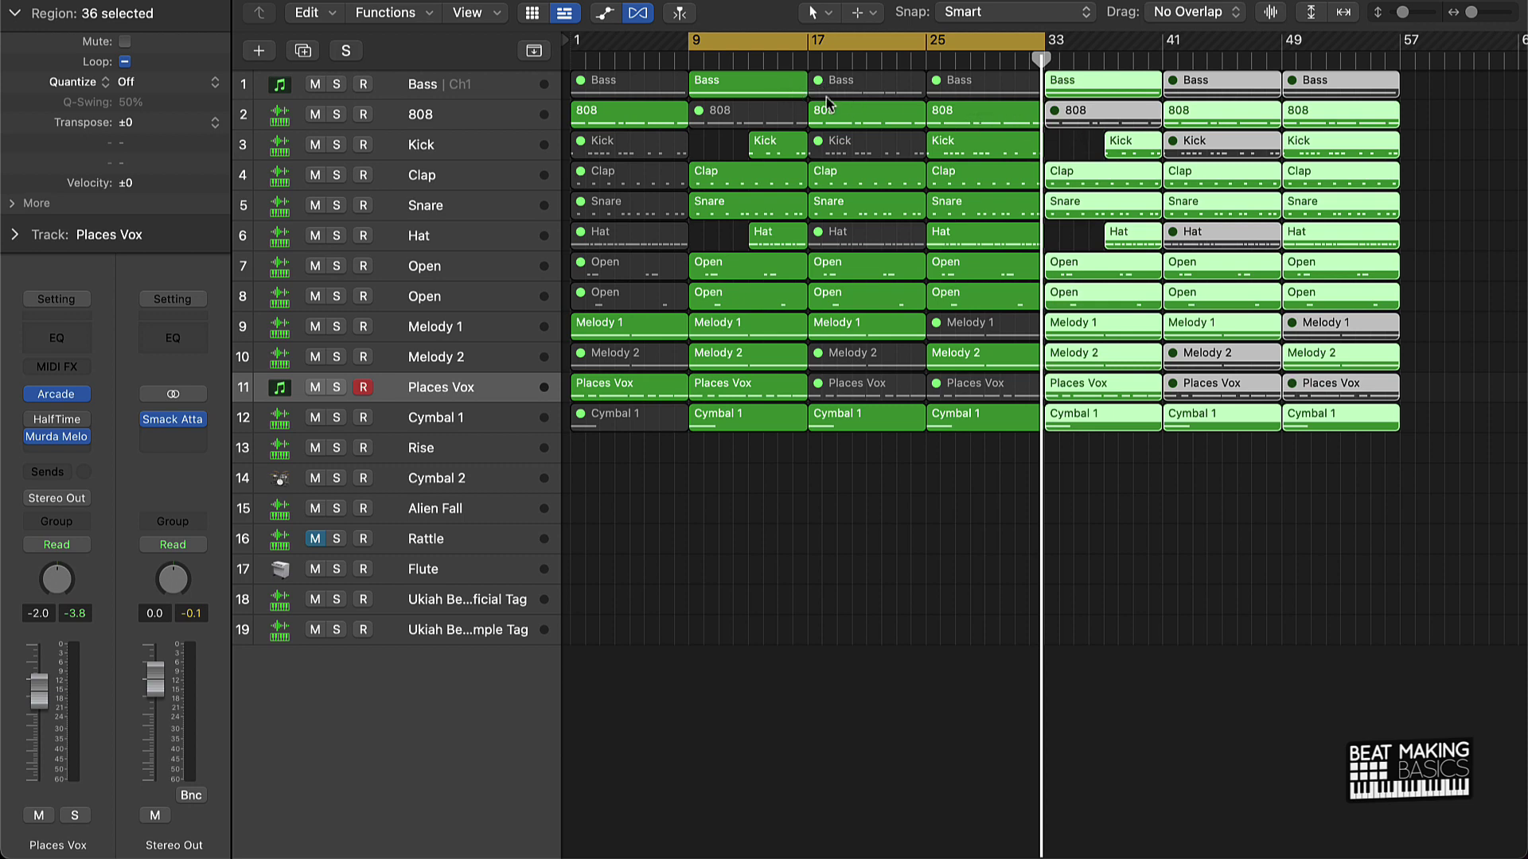
key("super+r")
scroll(1254, 160, "right", 8)
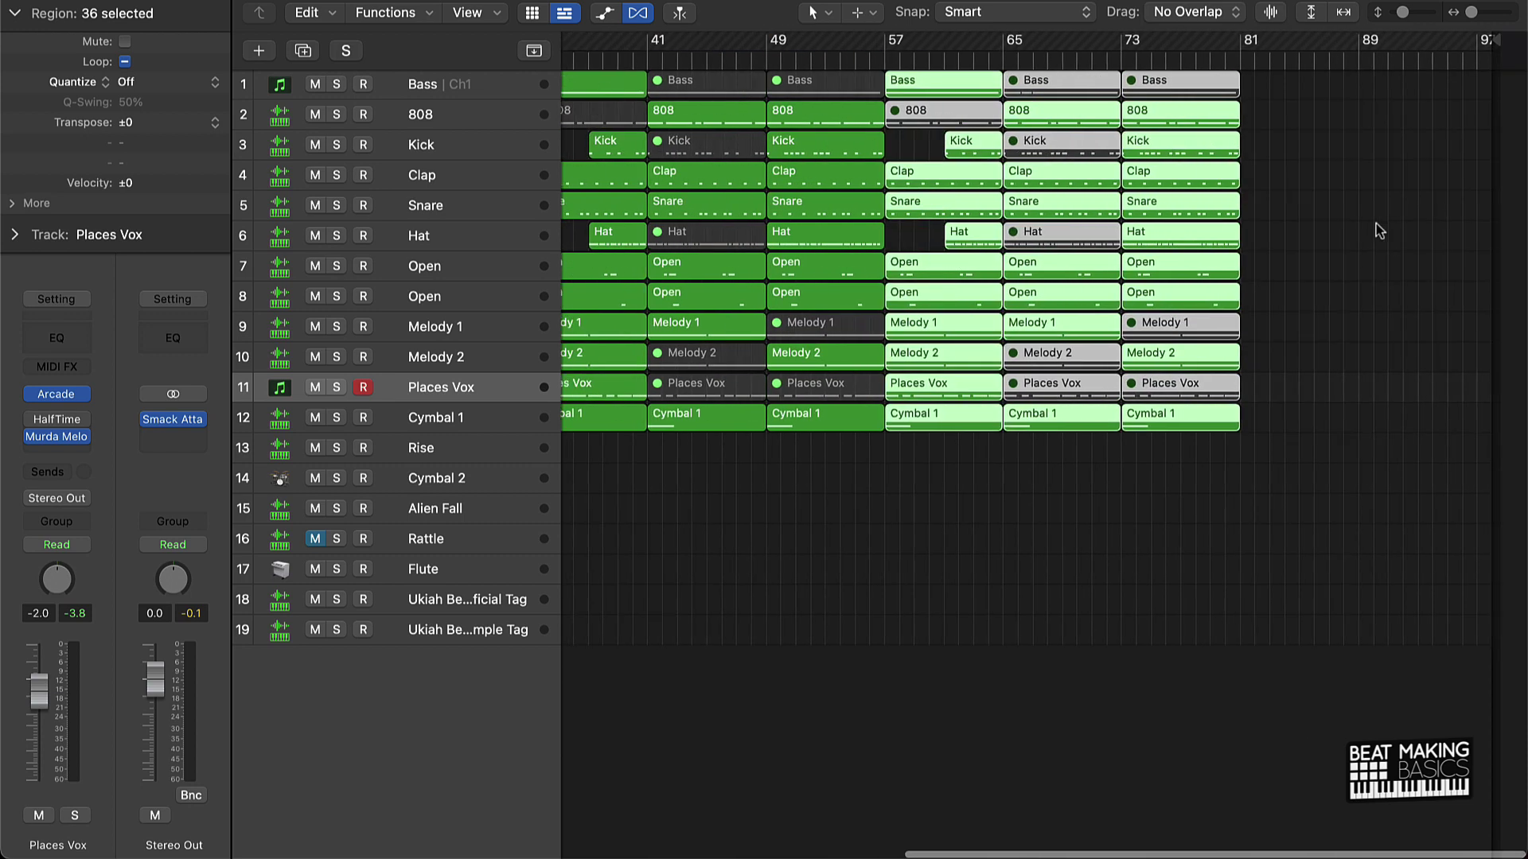
key("super+r")
scroll(1449, 217, "right", 4)
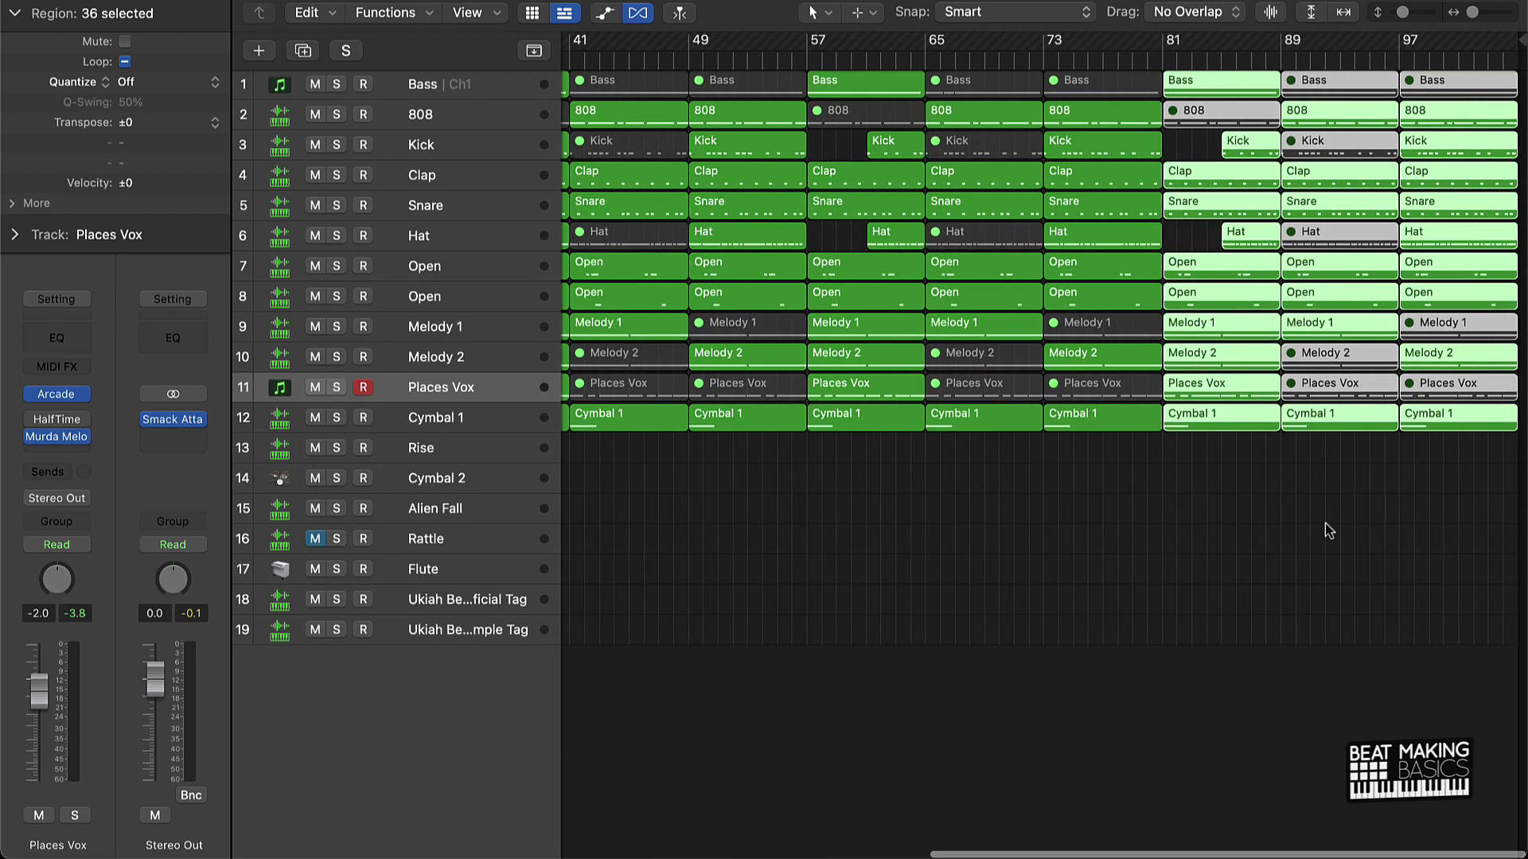
Step: Delete all regions from bar 89 onward
left_click_drag(1325, 518, 1512, 34)
left_click(1392, 557)
scroll(794, 67, "left", 20)
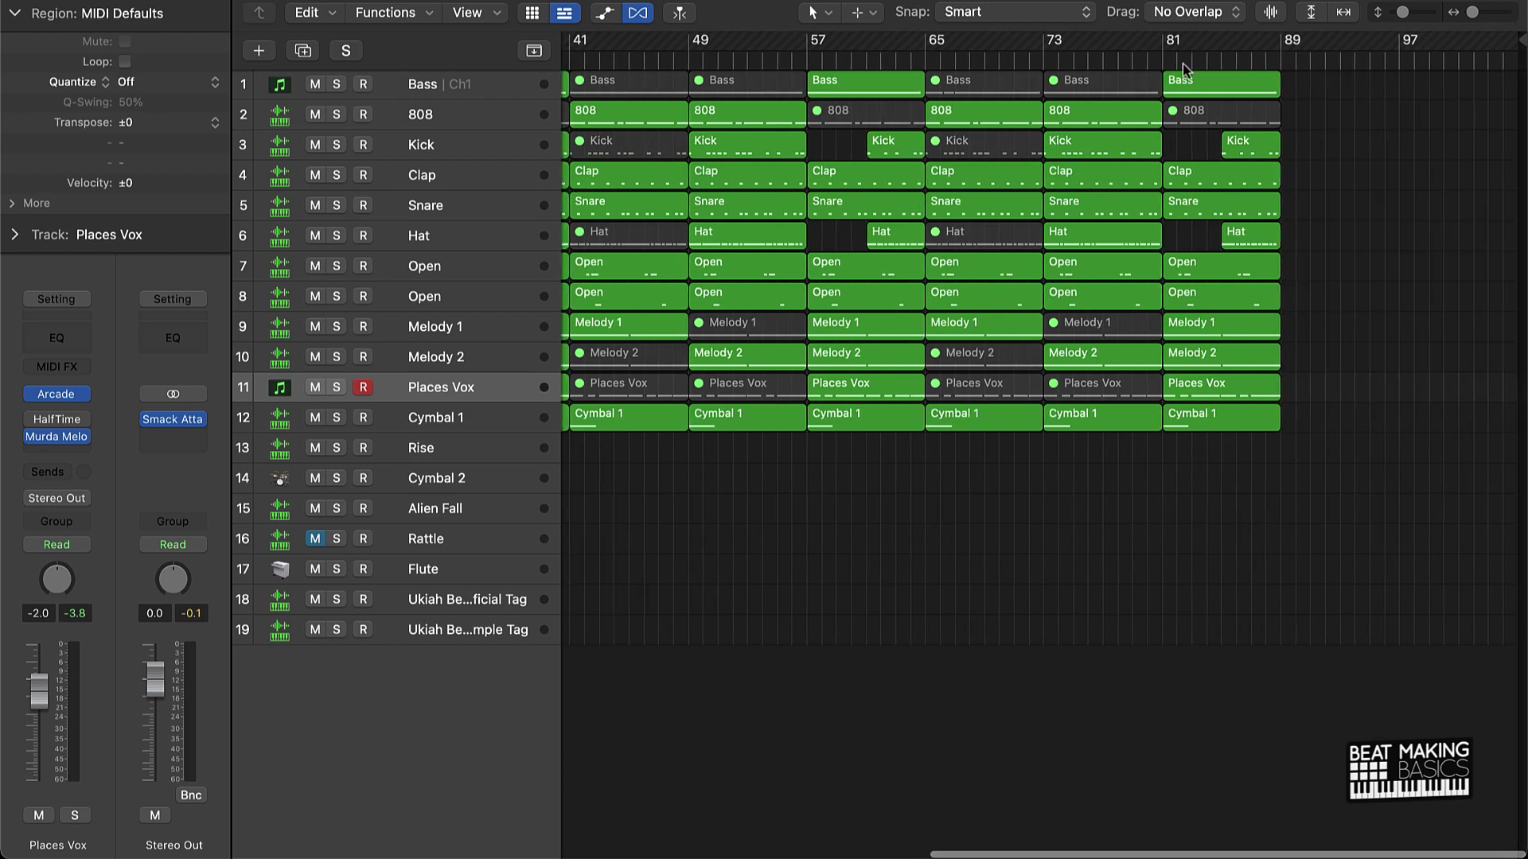
Step: Copy all intro regions in bars 1 to 8 and paste them at bar 89 as the outro
left_click_drag(624, 533, 708, 77)
left_click(631, 562)
left_click_drag(630, 562, 668, 76)
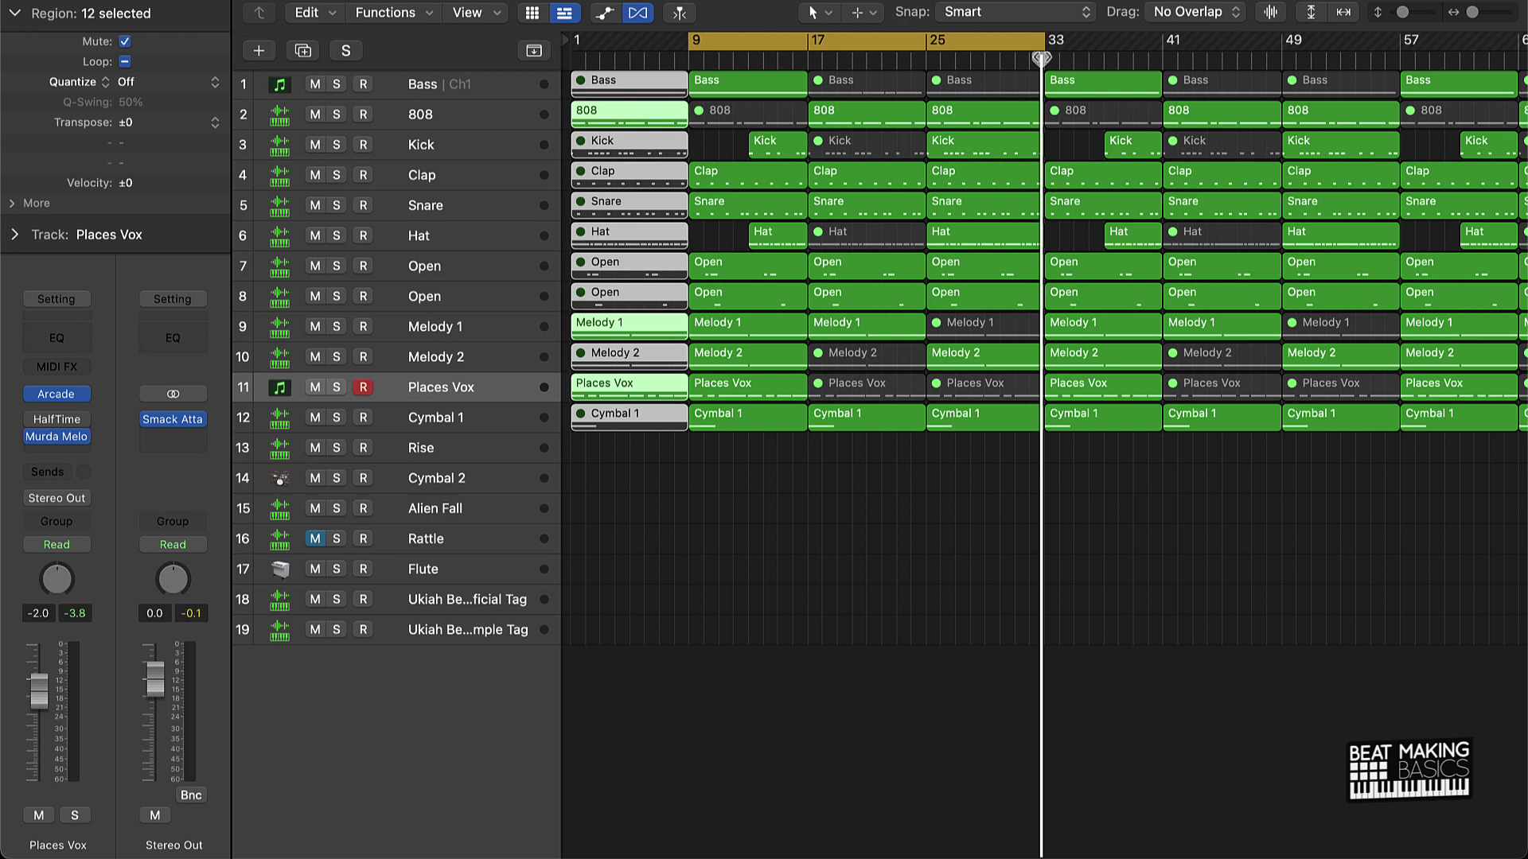
left_click_drag(1041, 59, 1285, 72)
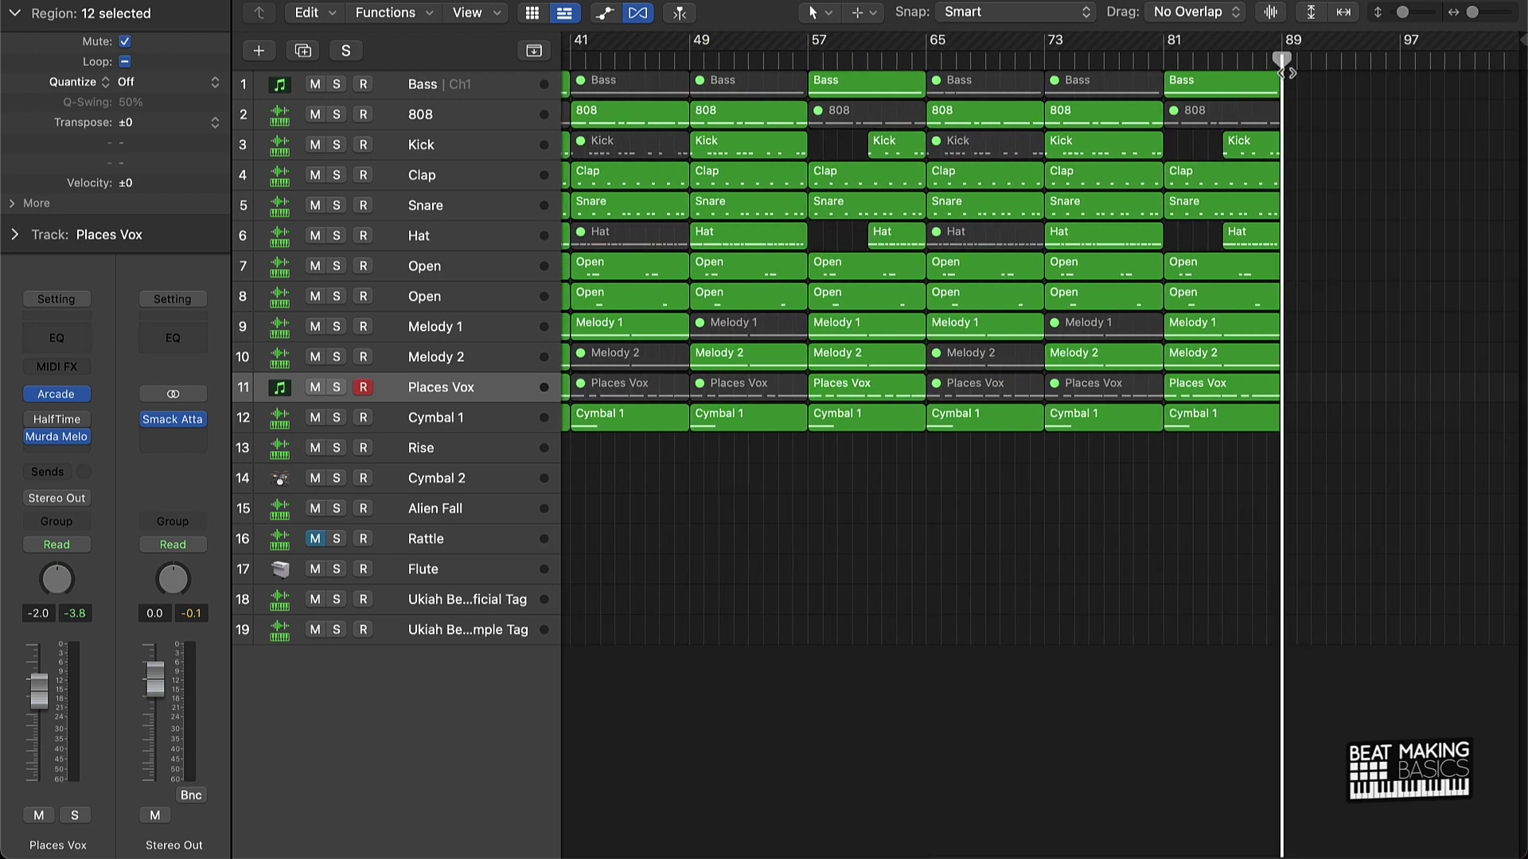
key("super+v")
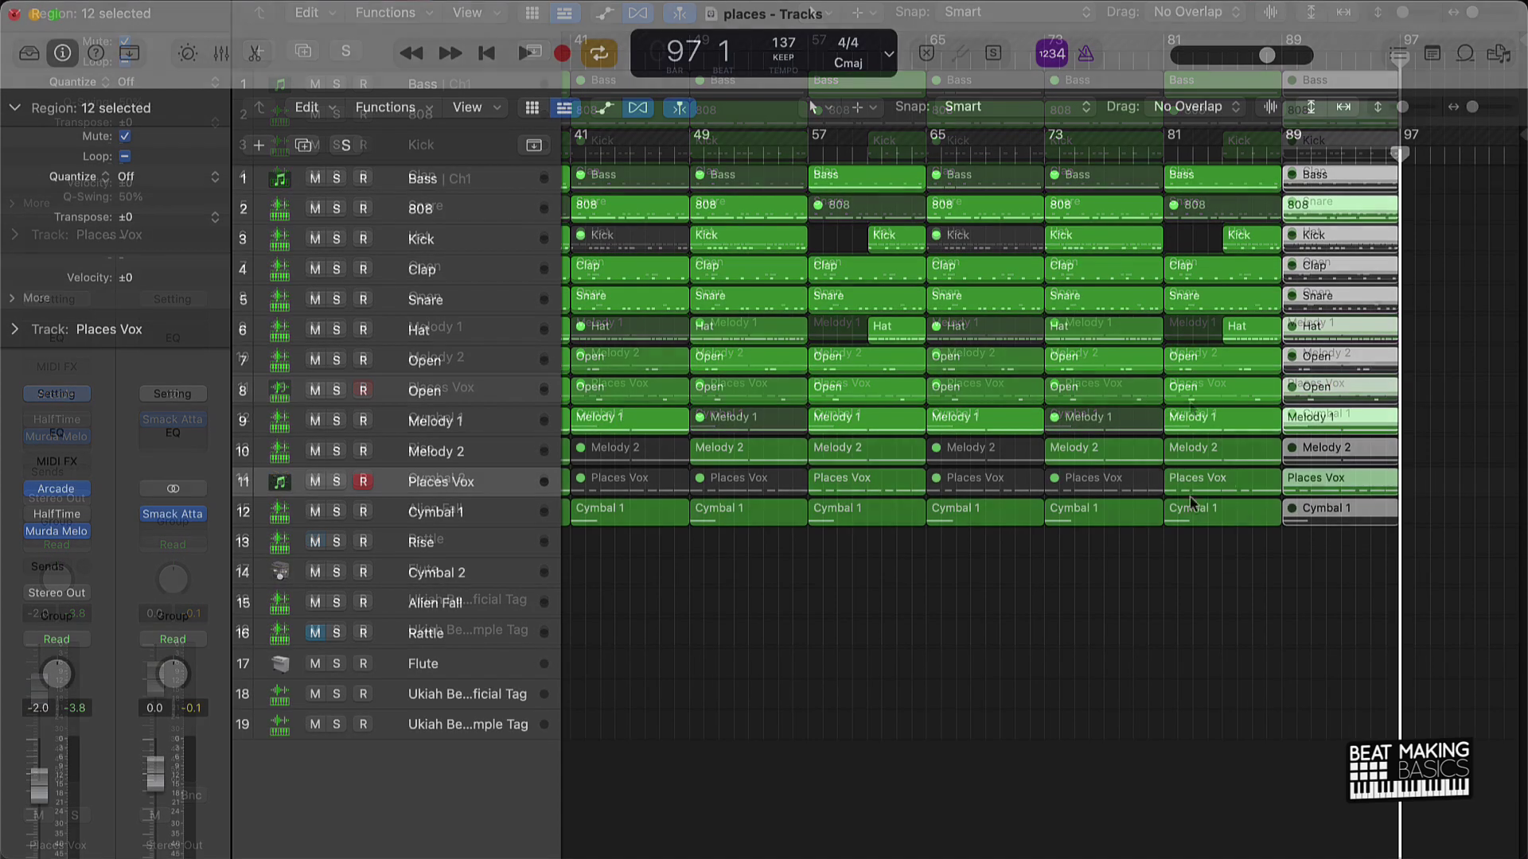
Step: Switch the transport display to show time alongside bars and check the beat's length at bar 97
left_click(889, 53)
left_click(923, 98)
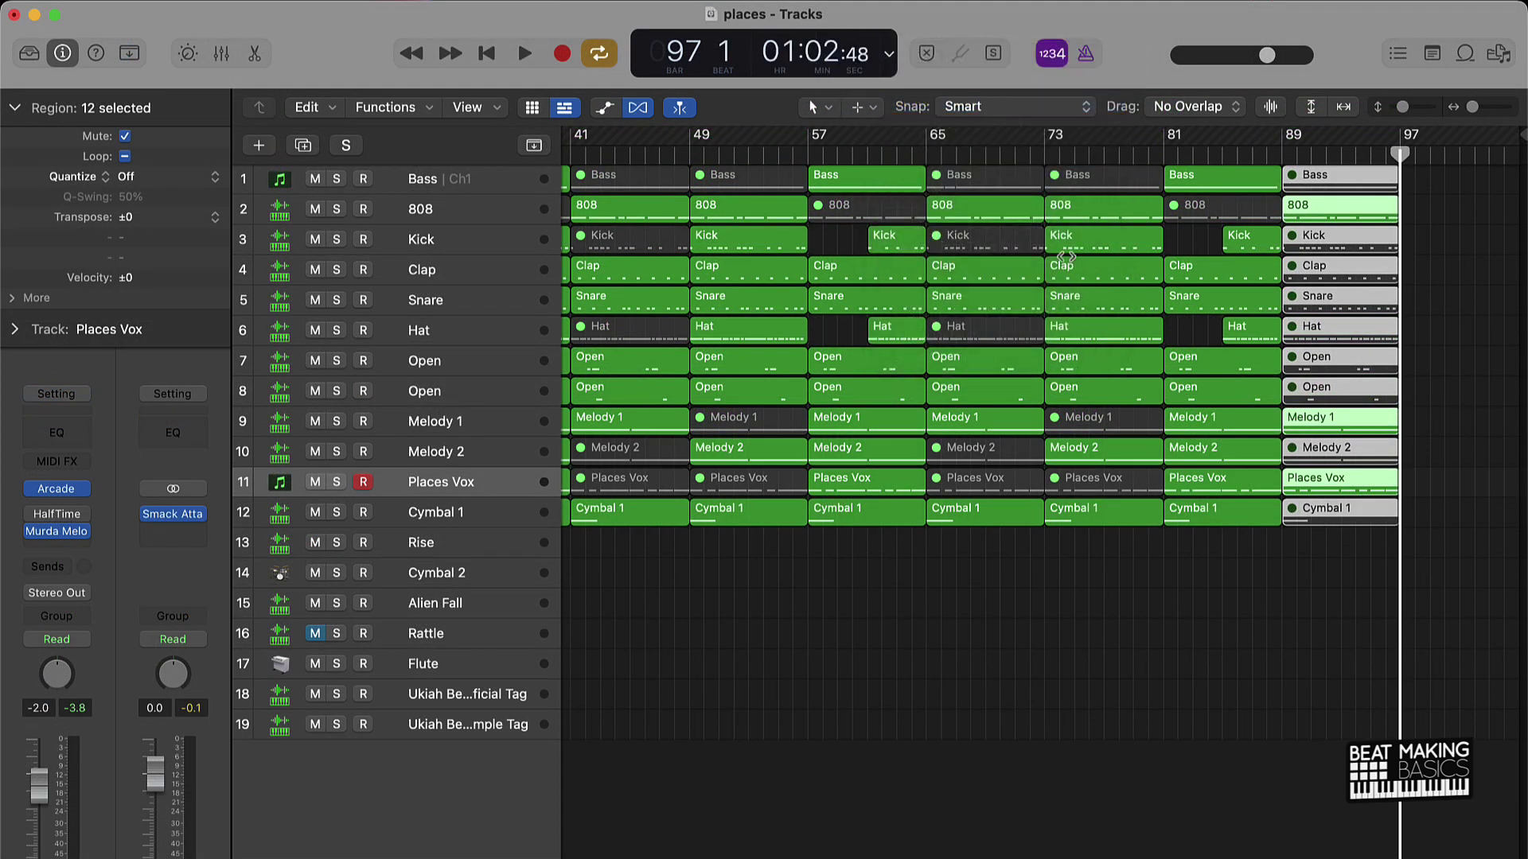
left_click(1448, 322)
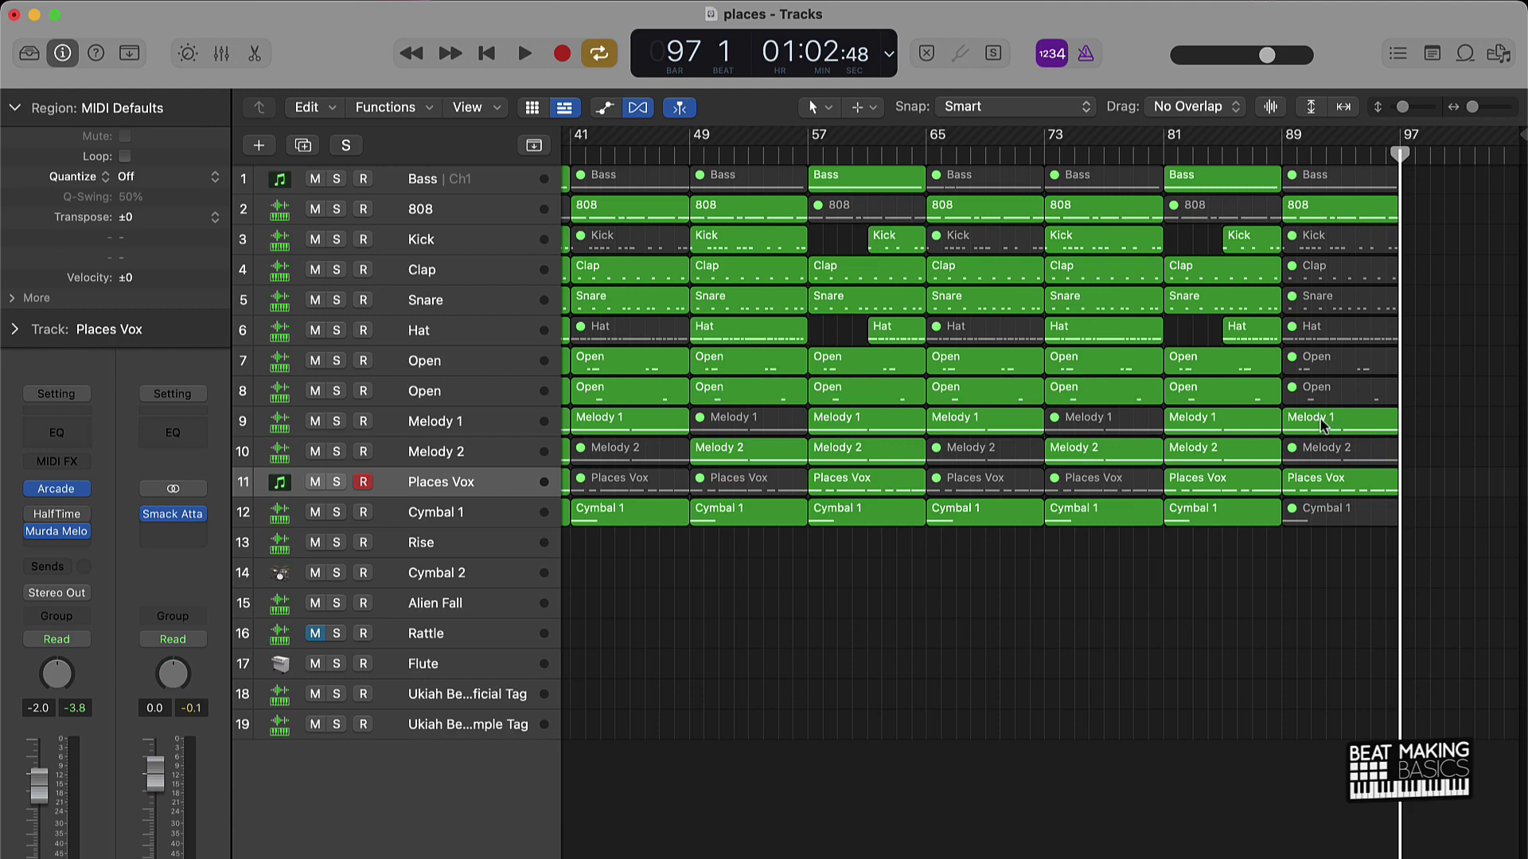
Step: Review the arrangement's layout, from the outro back to the intro and across the repeated sections
left_click_drag(1321, 424, 1444, 431)
left_click(1434, 491)
key("Return")
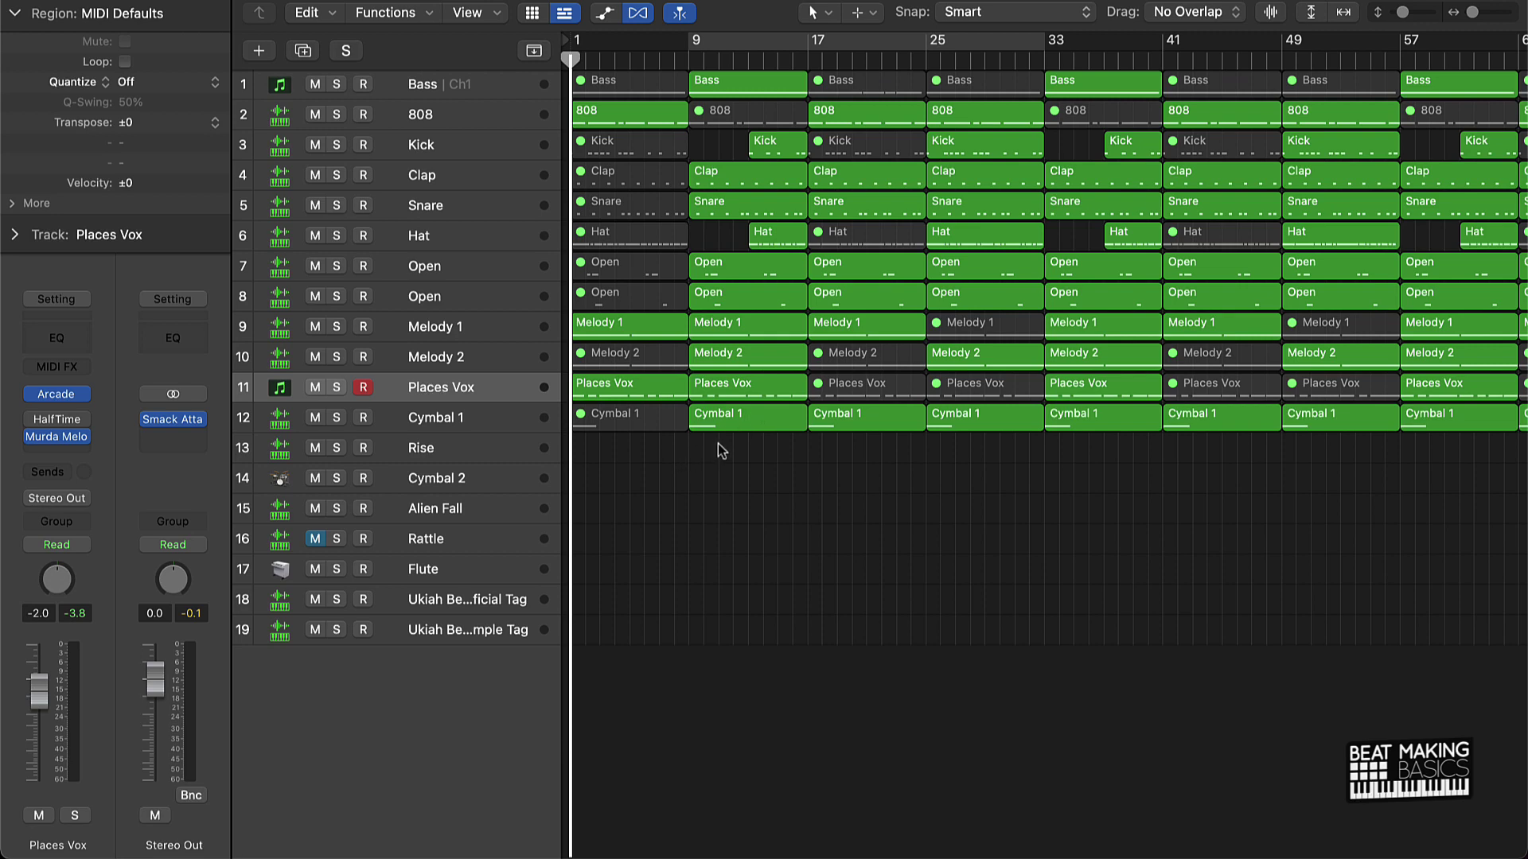
key("super+Right")
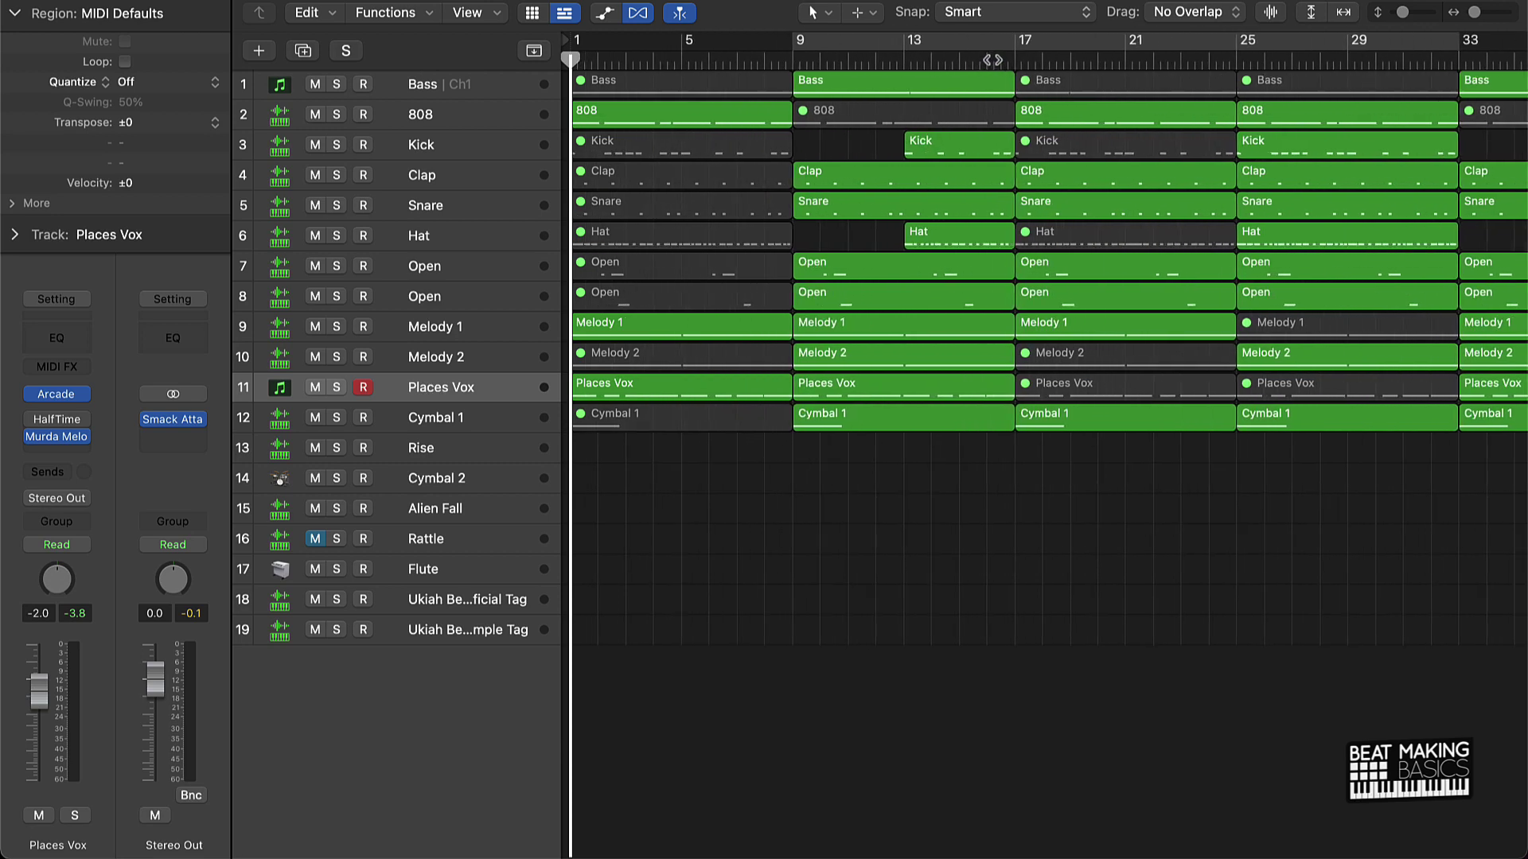
scroll(992, 60, "right", 10)
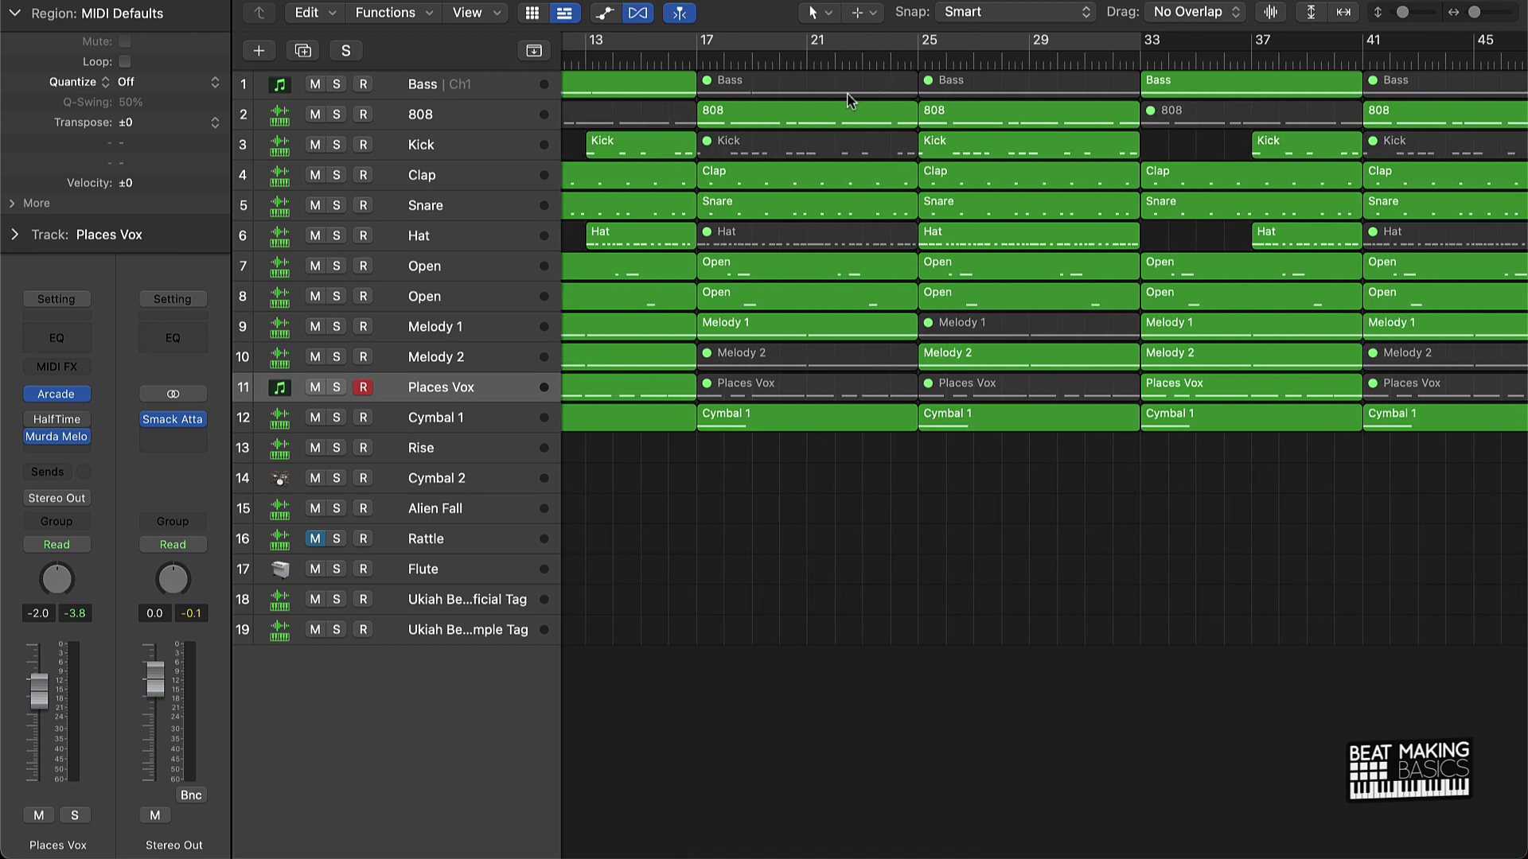
scroll(834, 140, "left", 5)
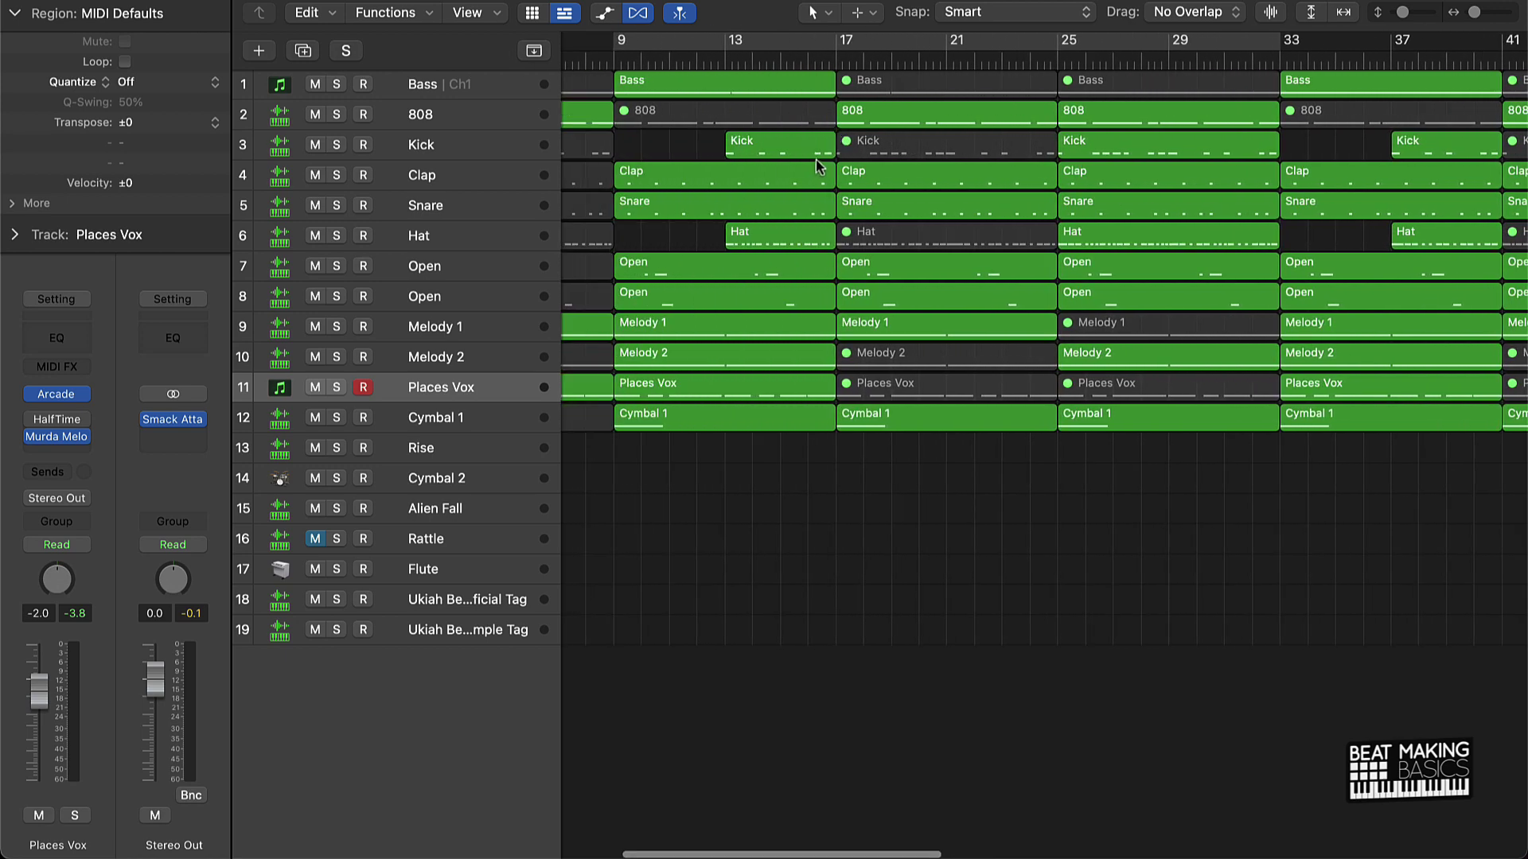
scroll(815, 159, "right", 2)
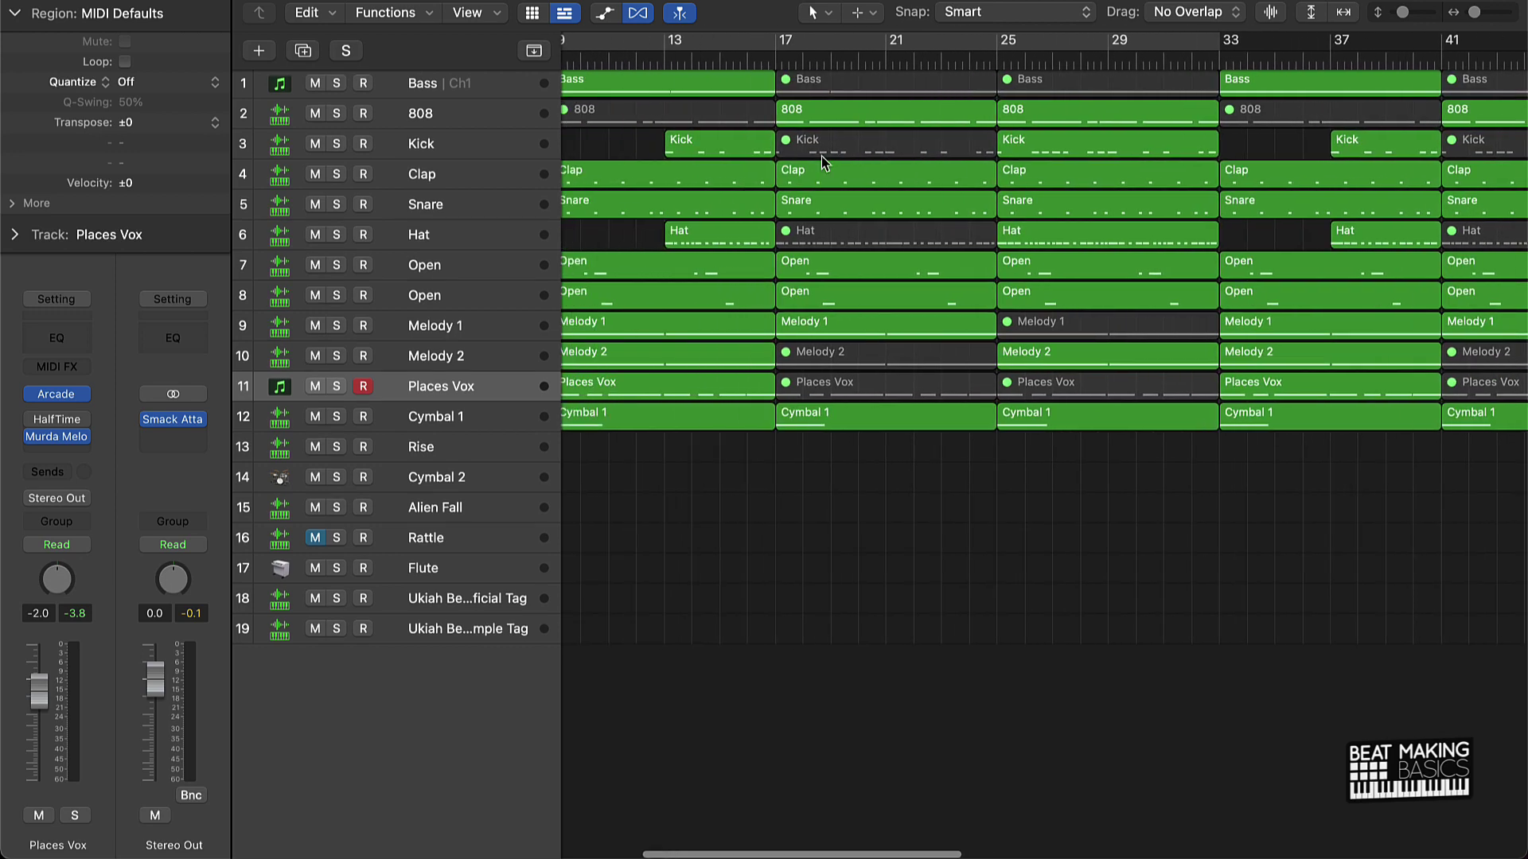
scroll(821, 156, "left", 1)
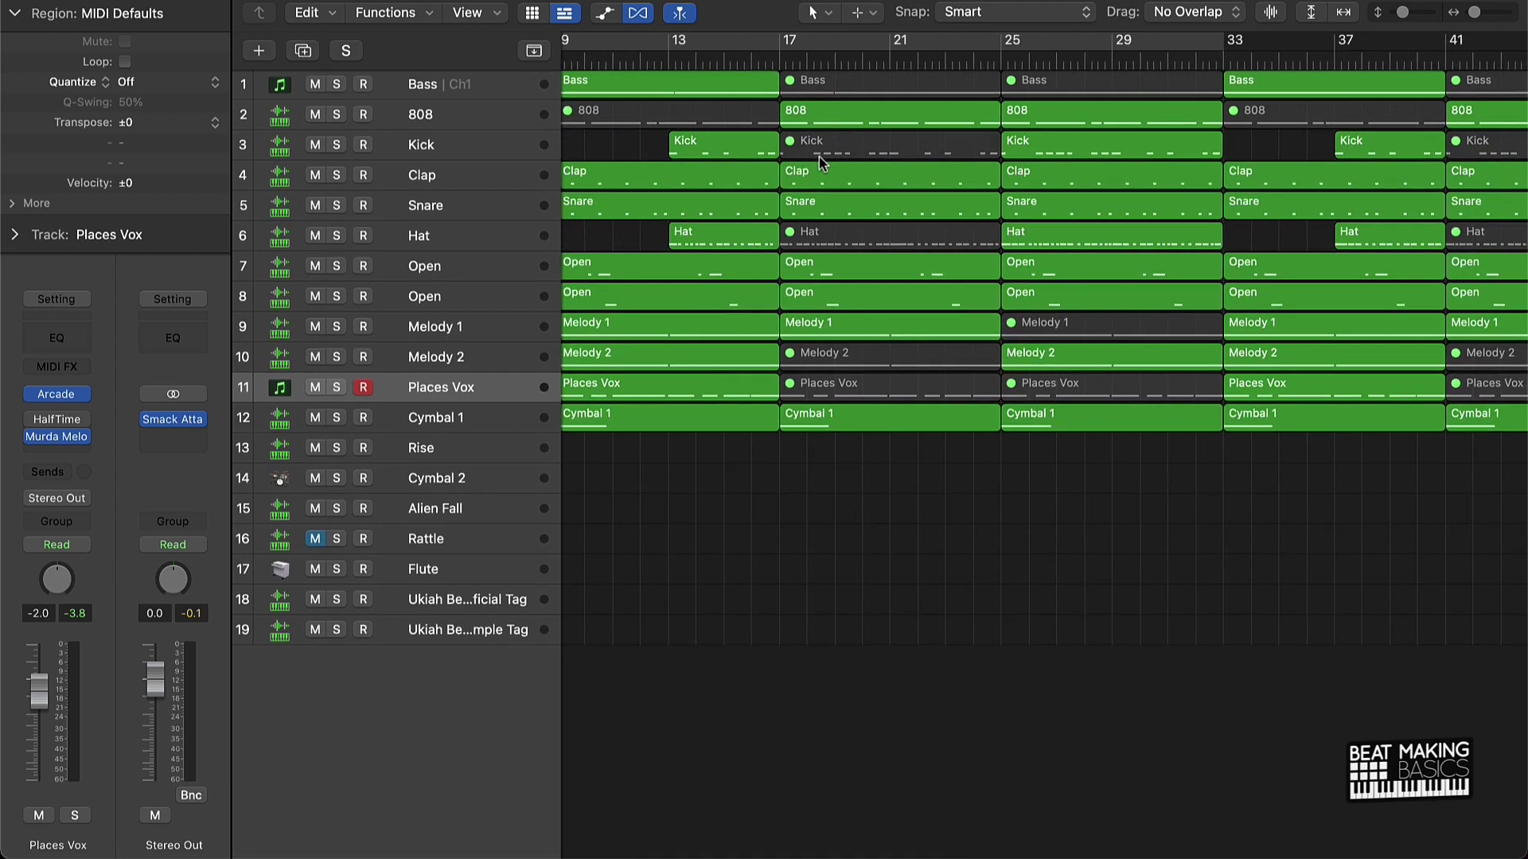
scroll(886, 365, "down", 5)
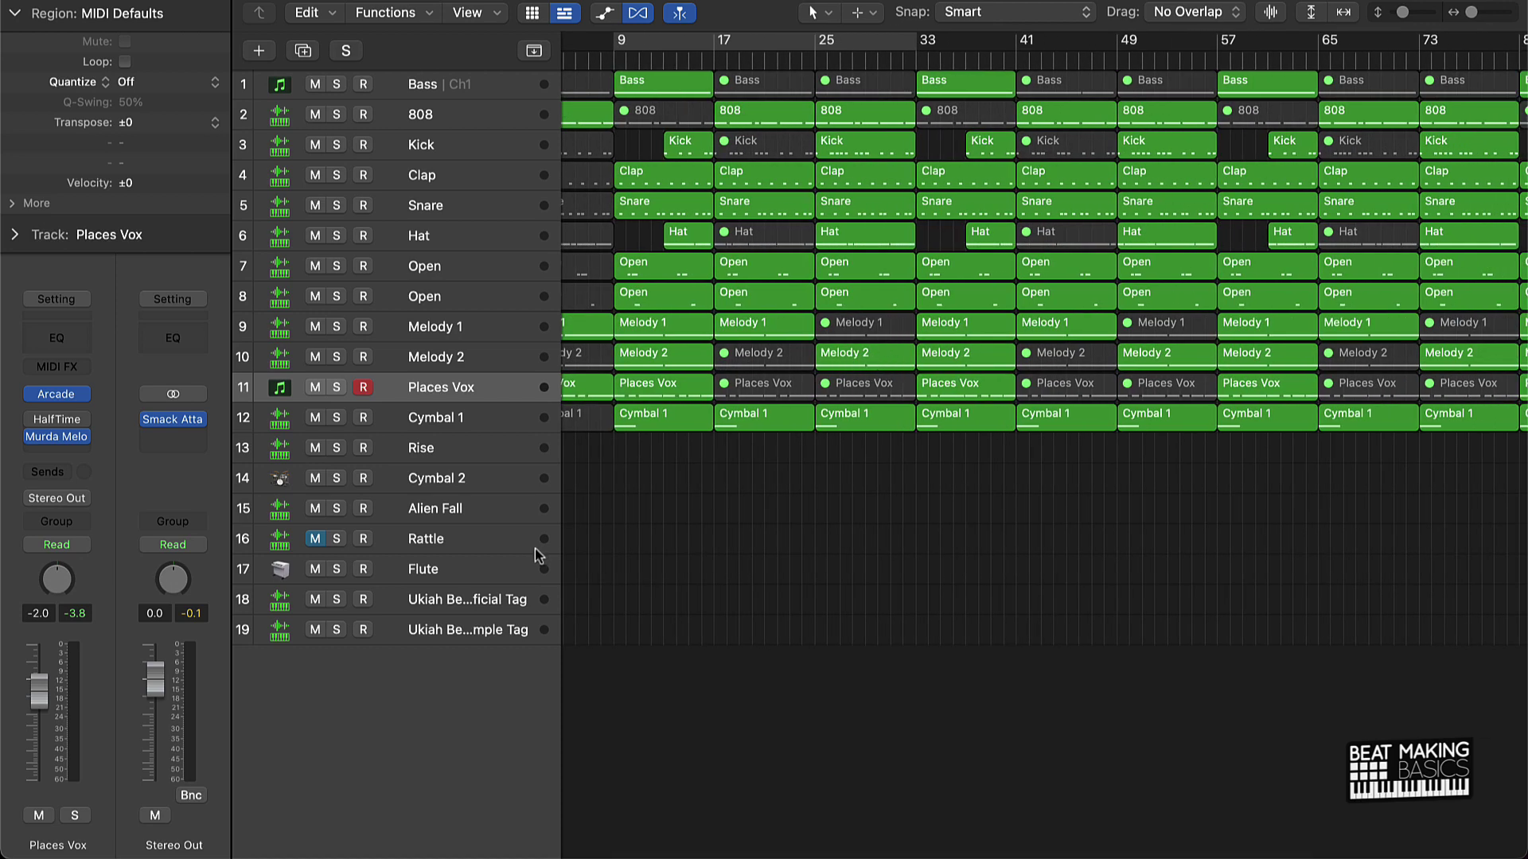
Step: Select the Rise track and audition its sound with Musical Typing
left_click(507, 455)
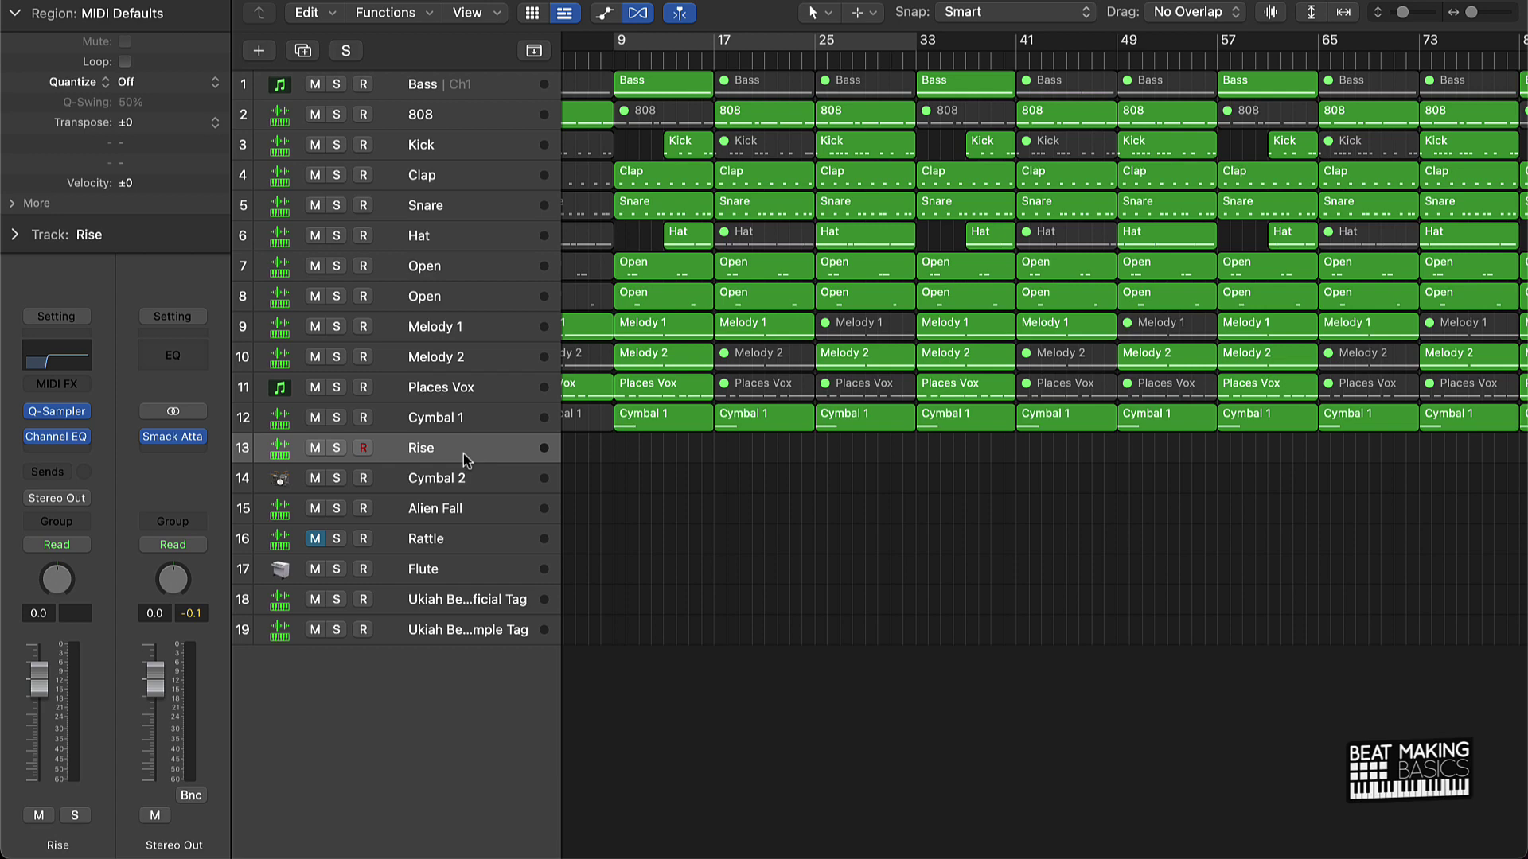
key("super+k")
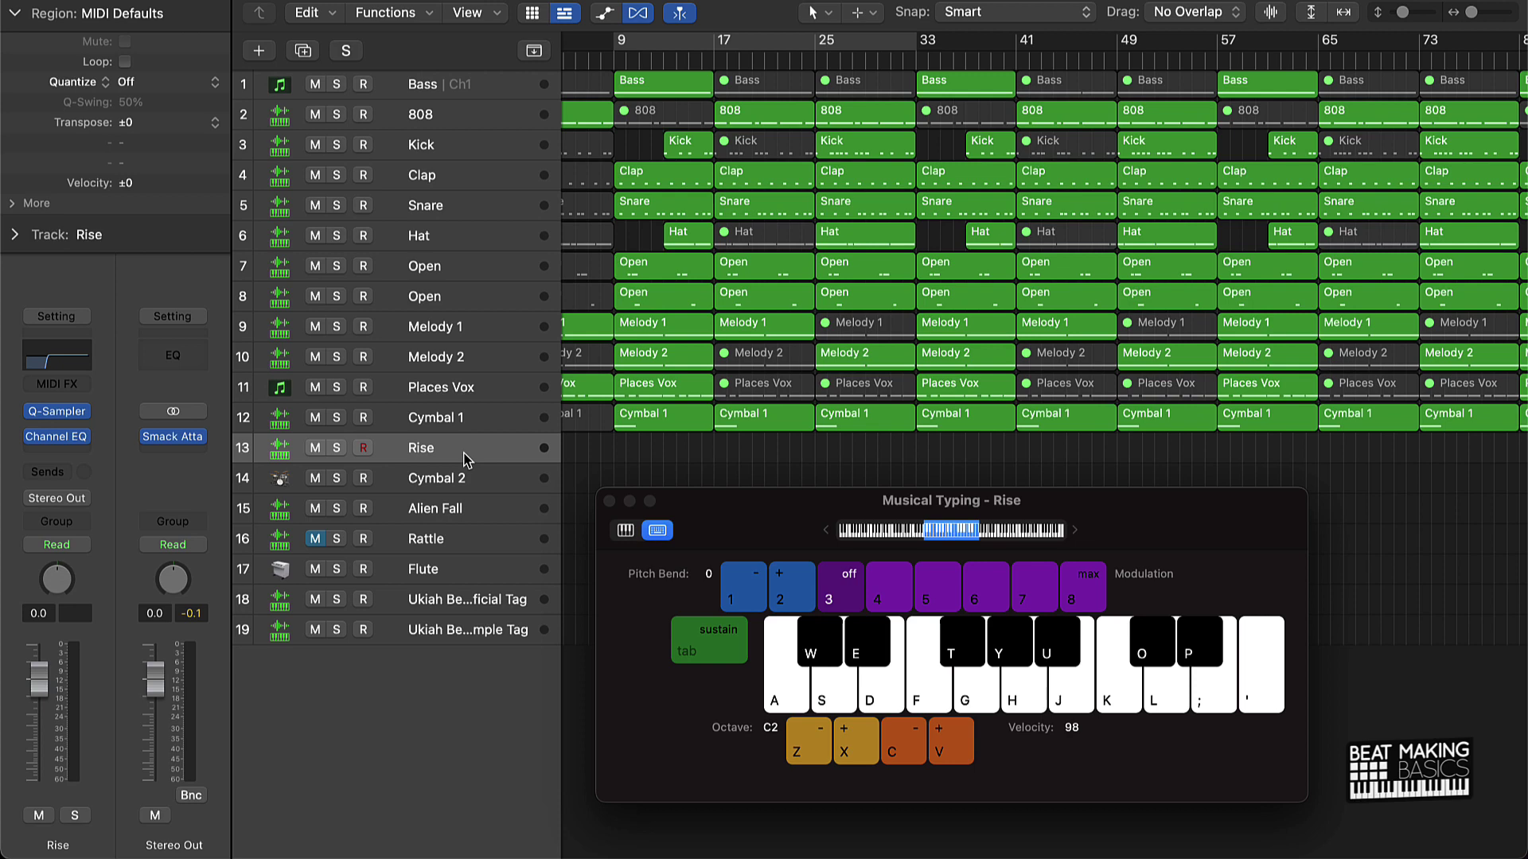
key("k")
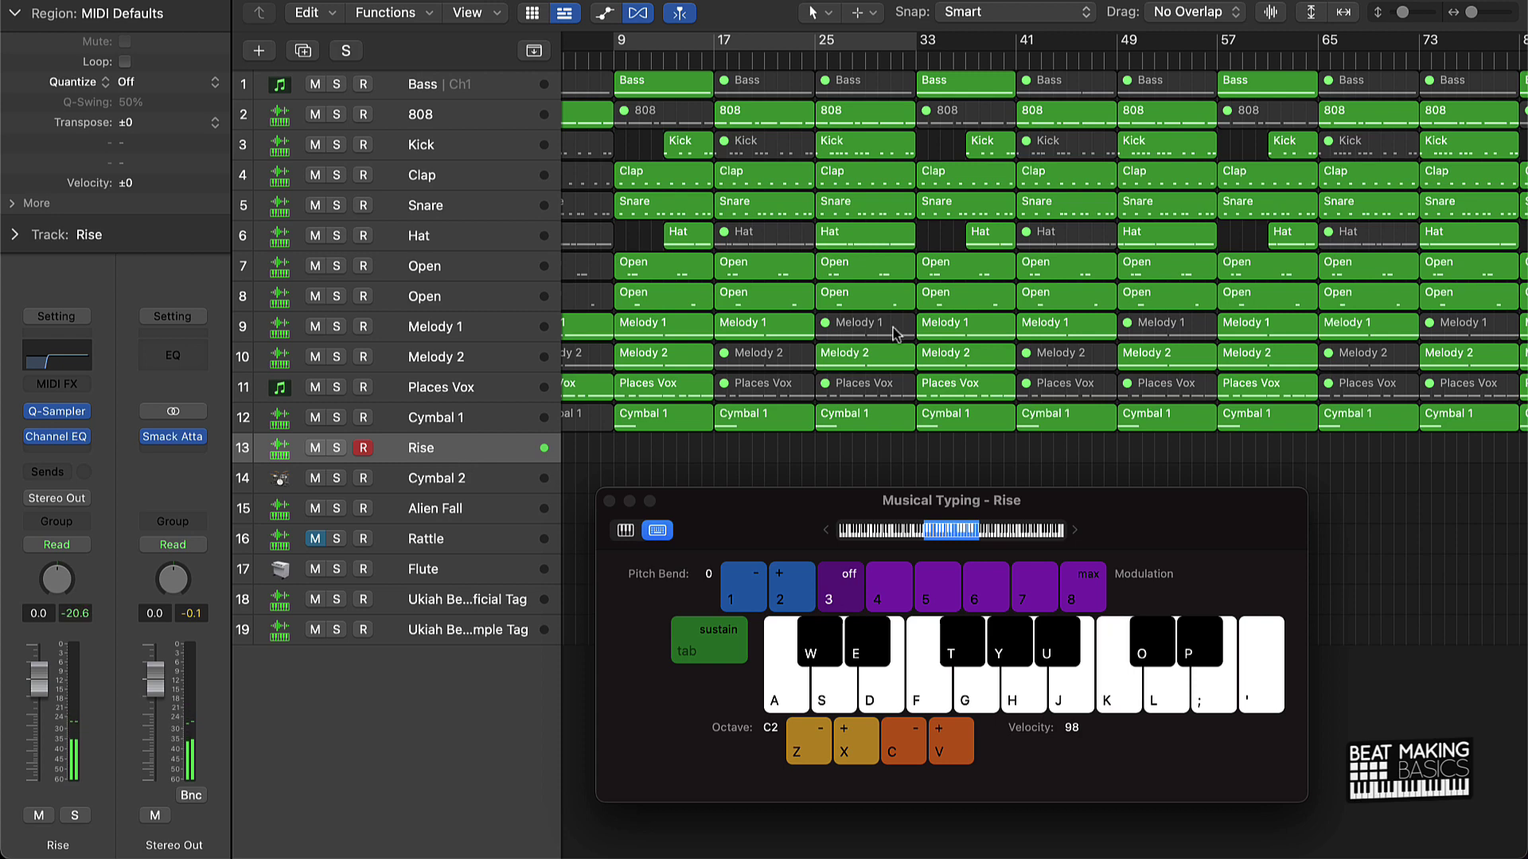
scroll(645, 473, "down", 1)
scroll(645, 473, "up", 1)
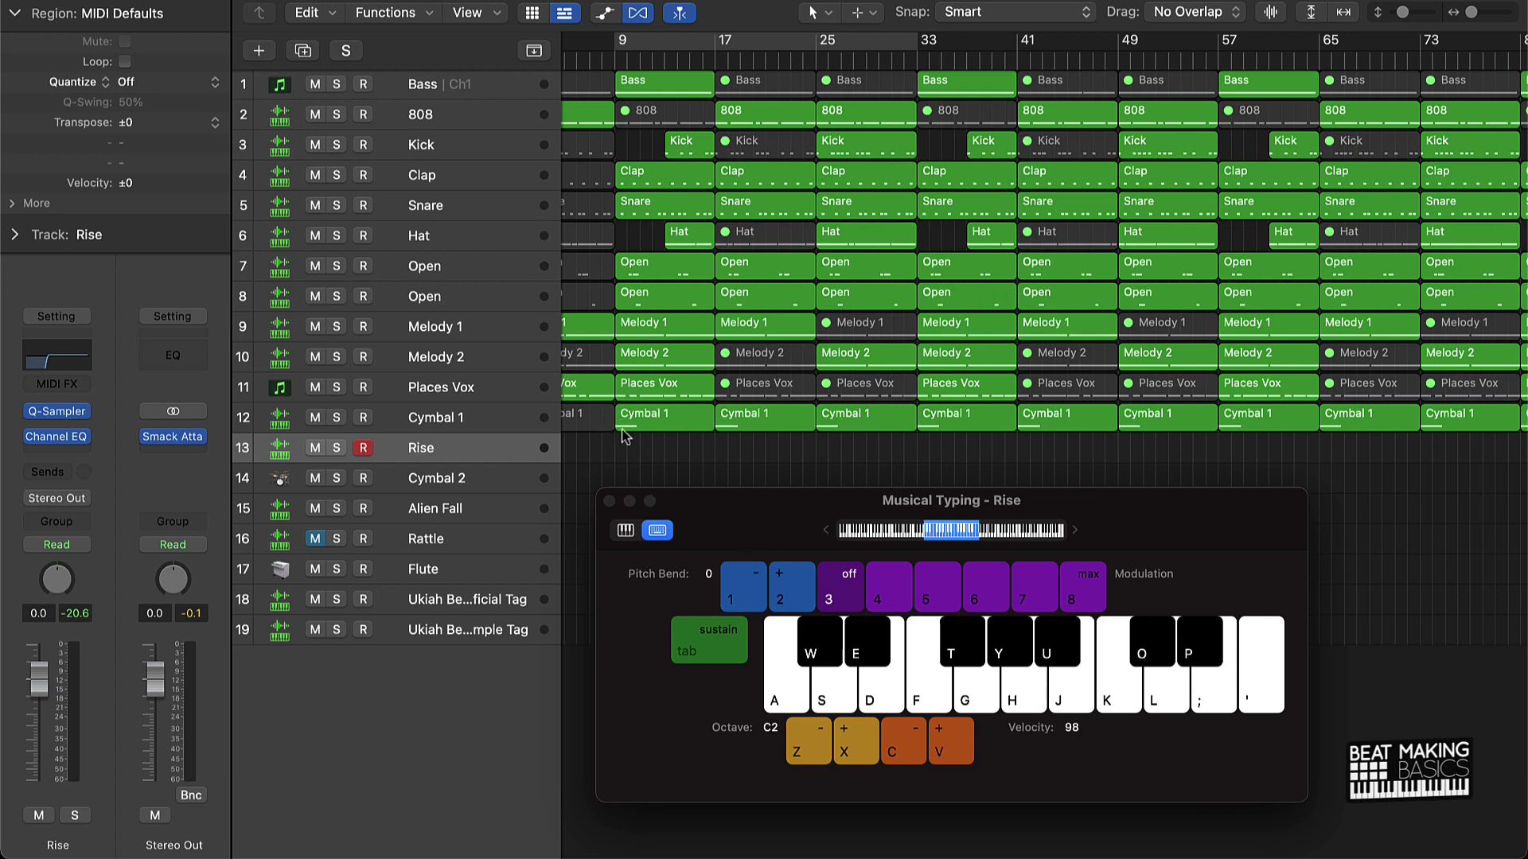
Step: Return the playhead to bar 1 and lower the Rise track's volume to -11.0 dB
key("Return")
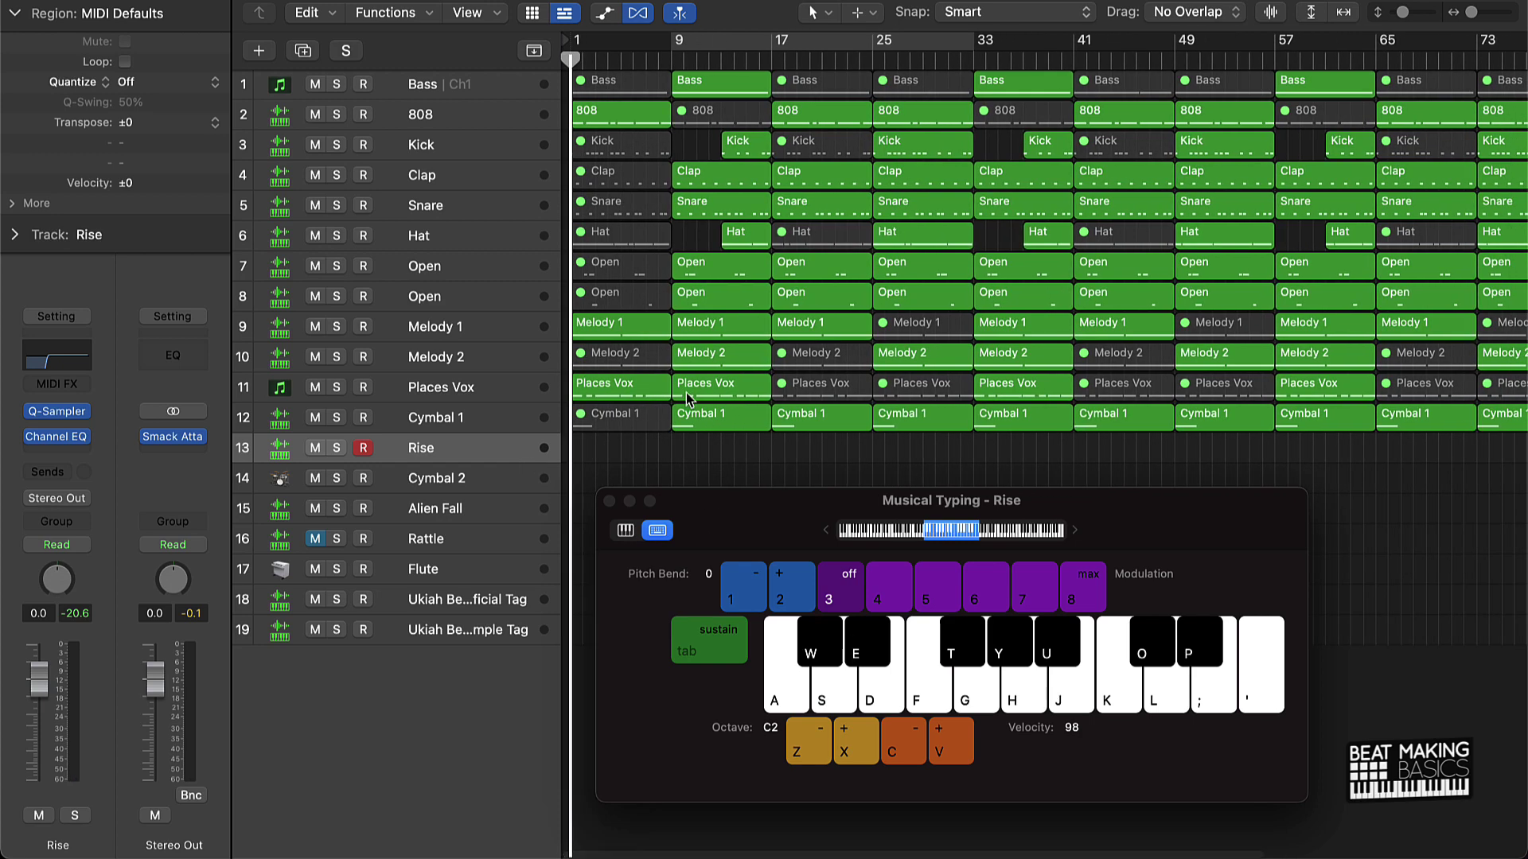
left_click_drag(56, 673, 56, 723)
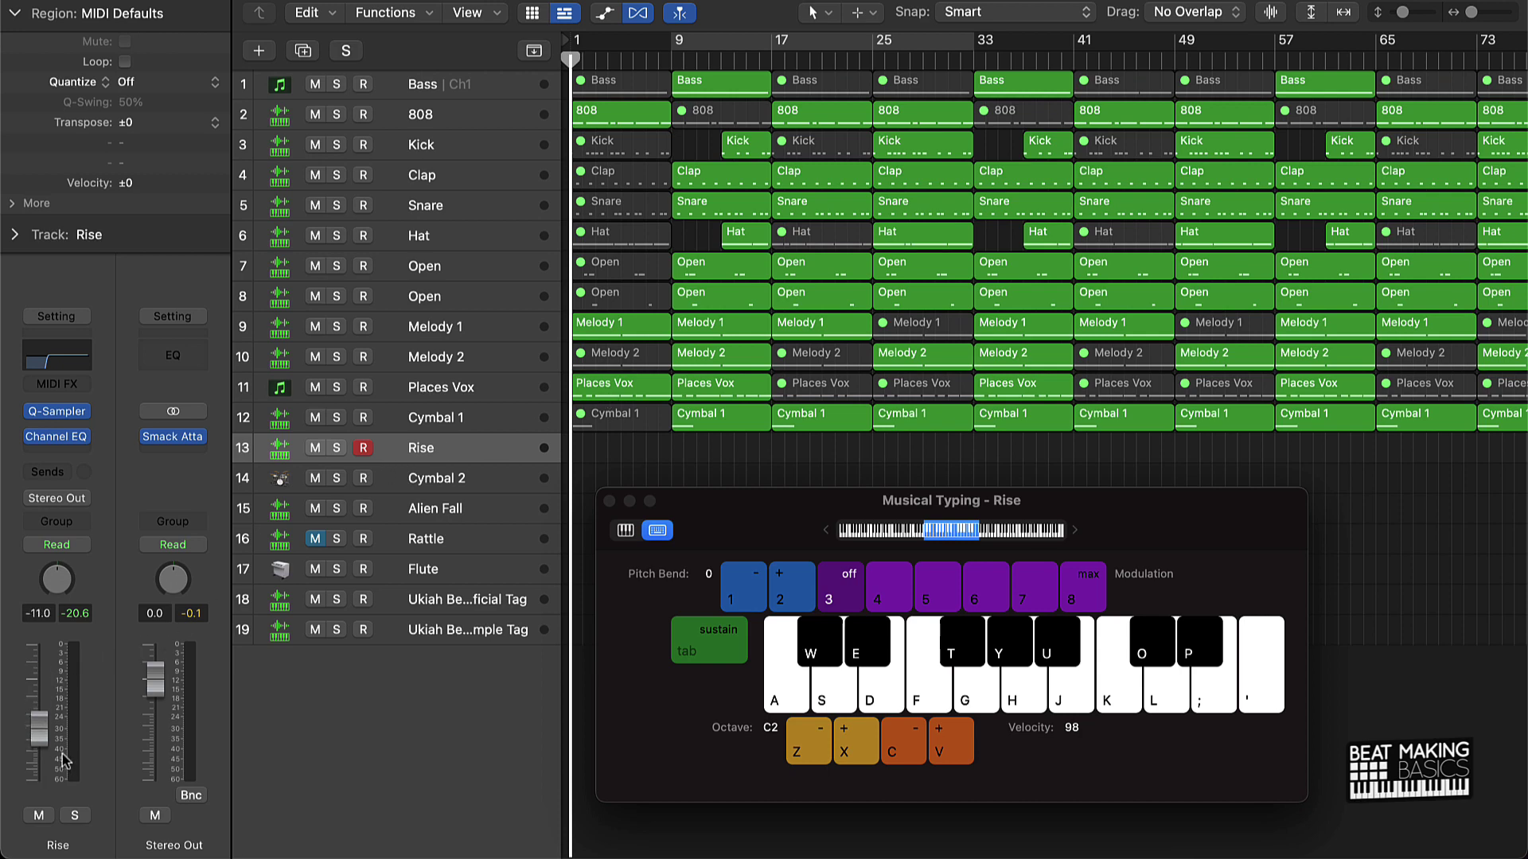
Step: Record a held riser note on the Rise track from about bar 7 into bar 9
key("r")
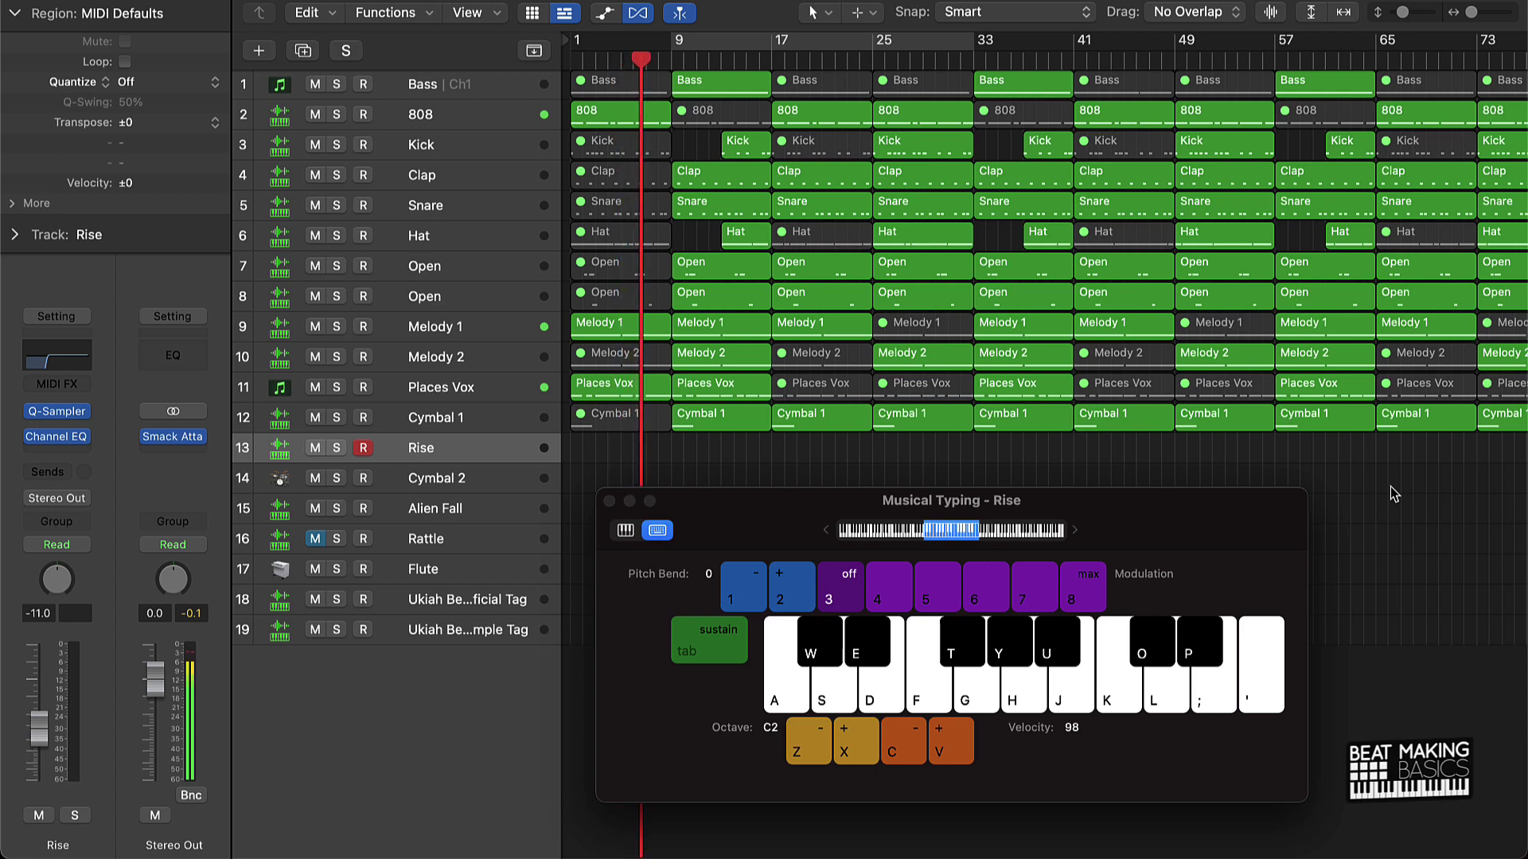
key("k")
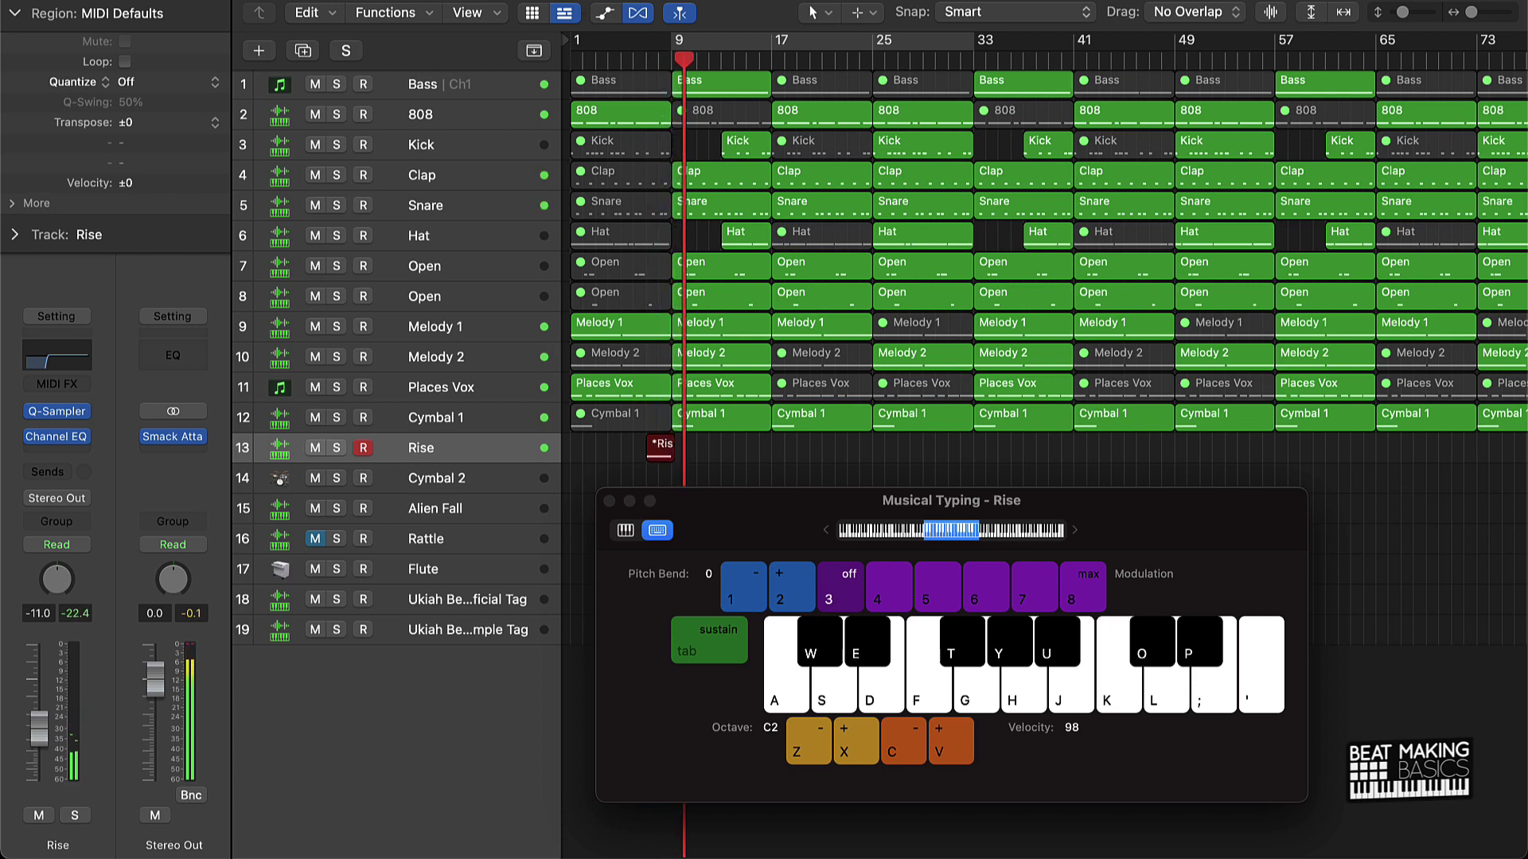
key("space")
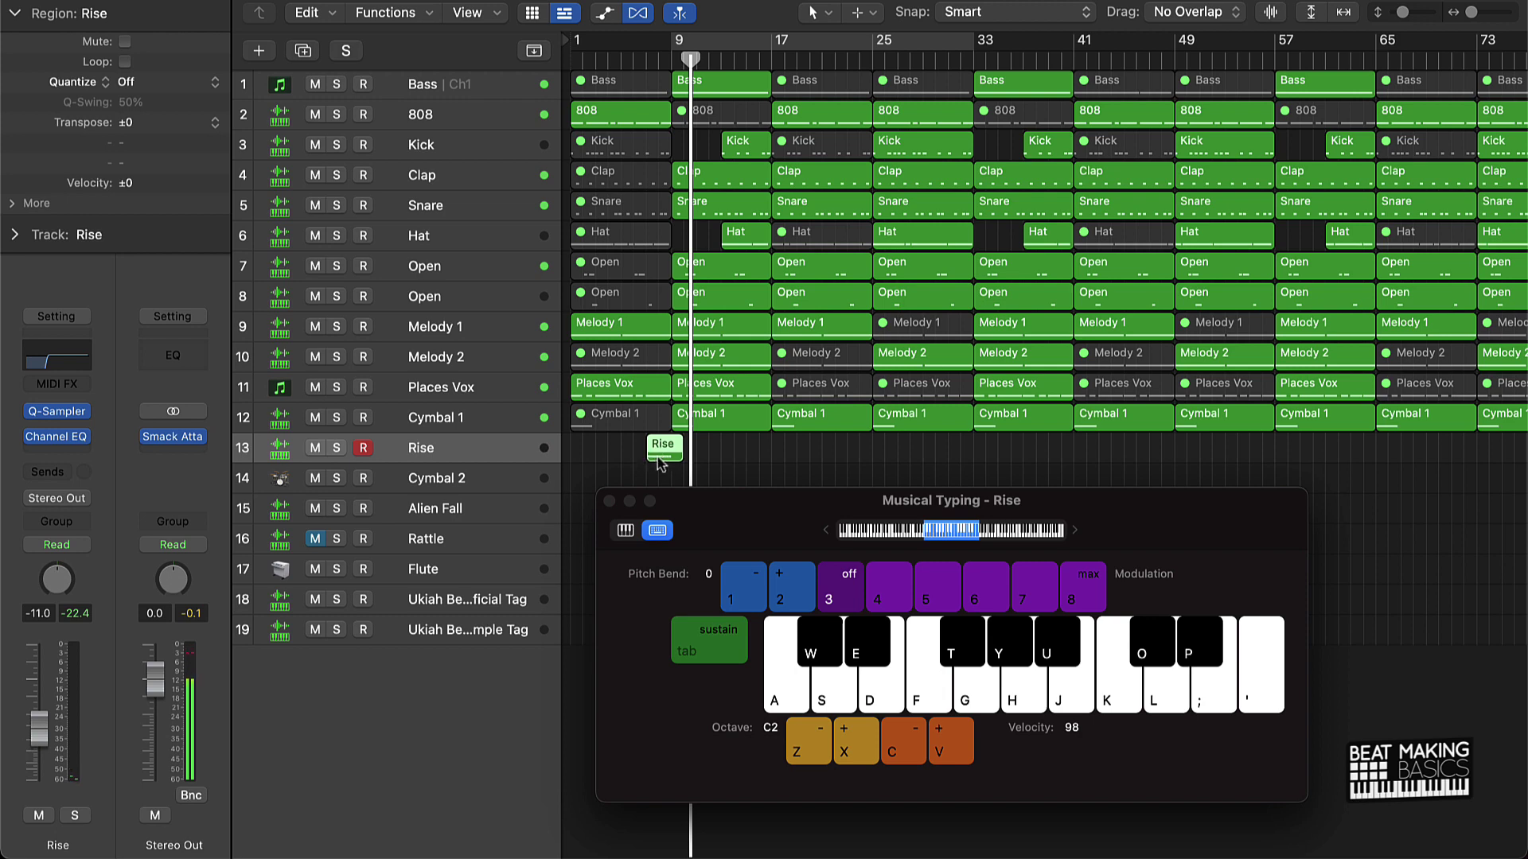
Step: Copy the Rise region to lead into bars 17, 33, 41, 57, 65, 81 and 89, and close Musical Typing
left_click_drag(664, 461, 1267, 461)
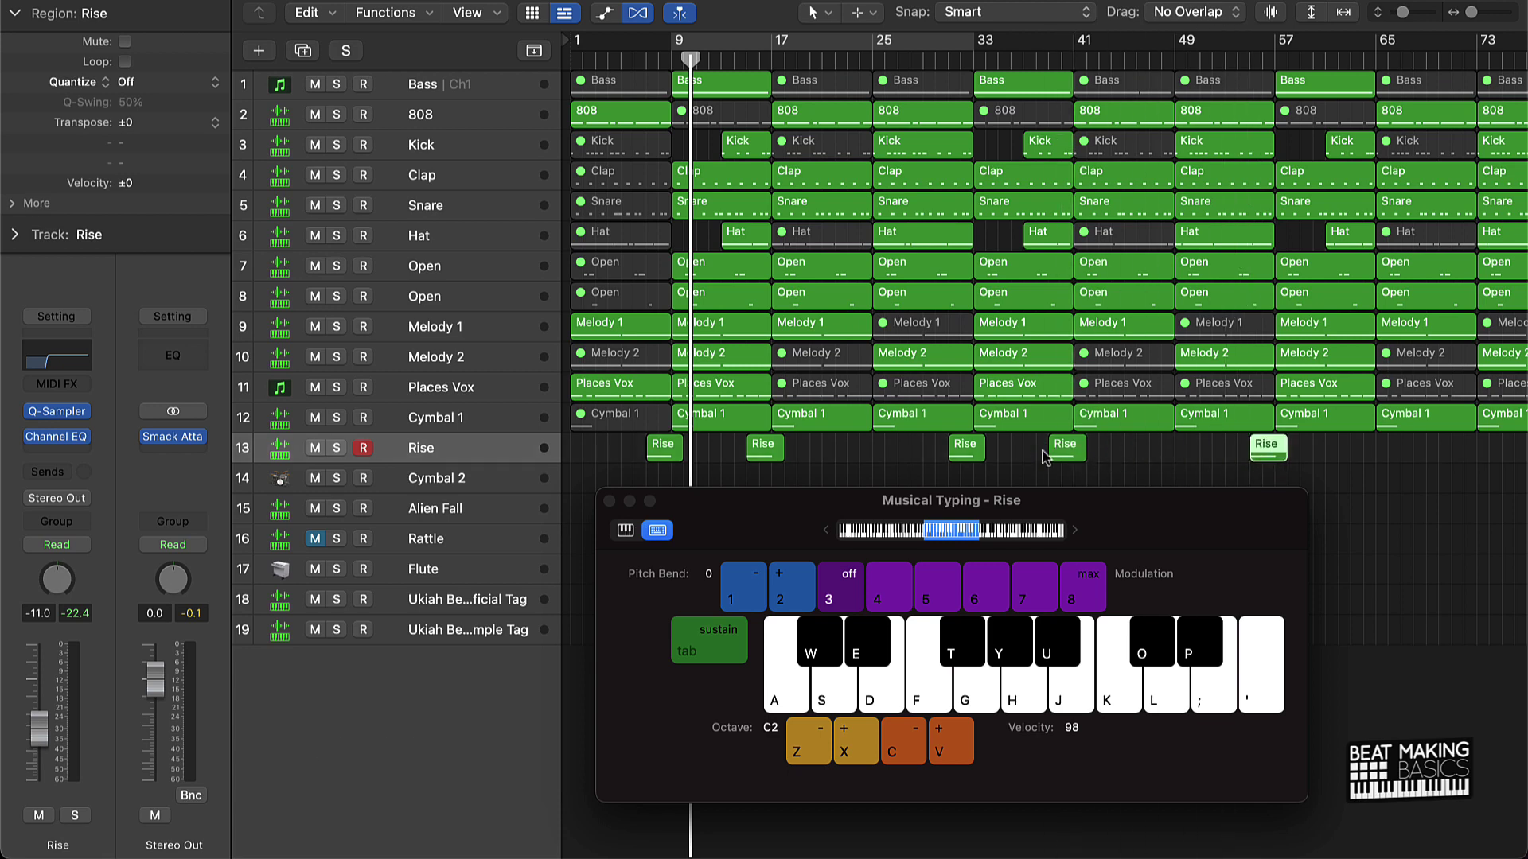
scroll(1064, 454, "right", 5)
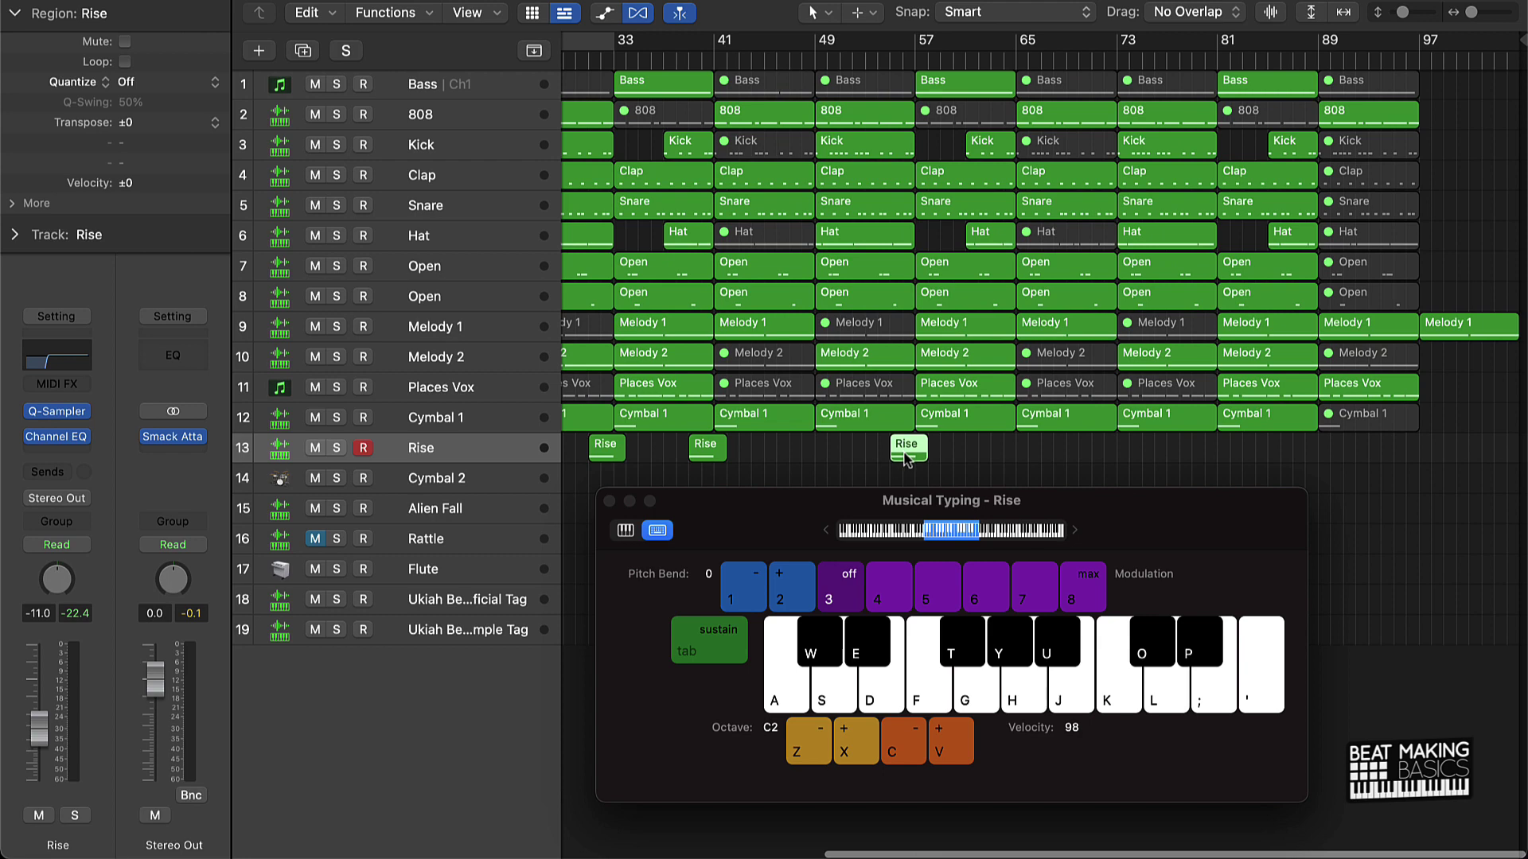
left_click_drag(905, 459, 1309, 460)
left_click(1373, 483)
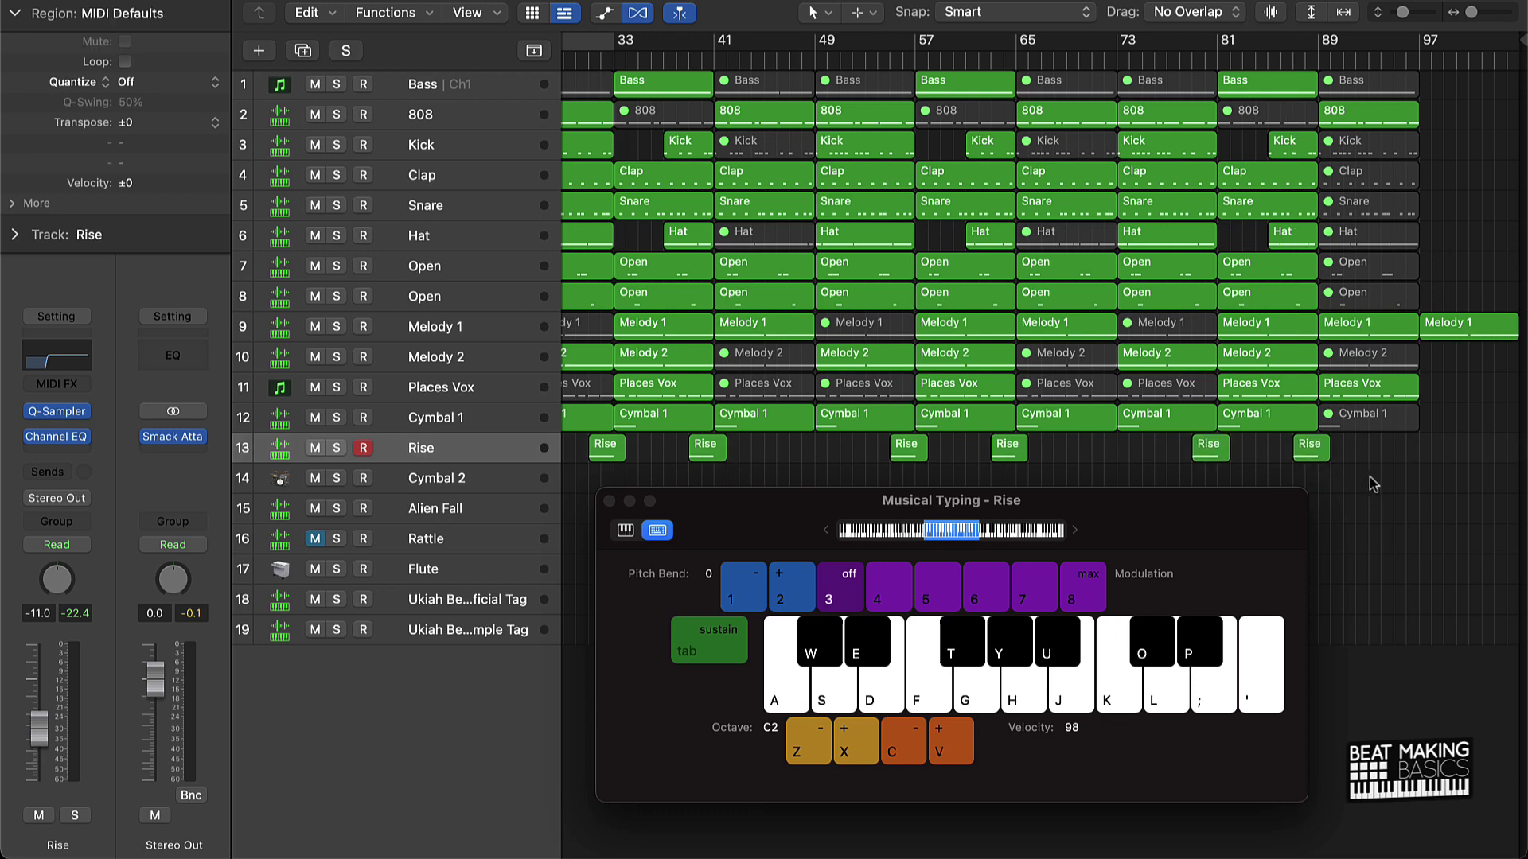
left_click(609, 501)
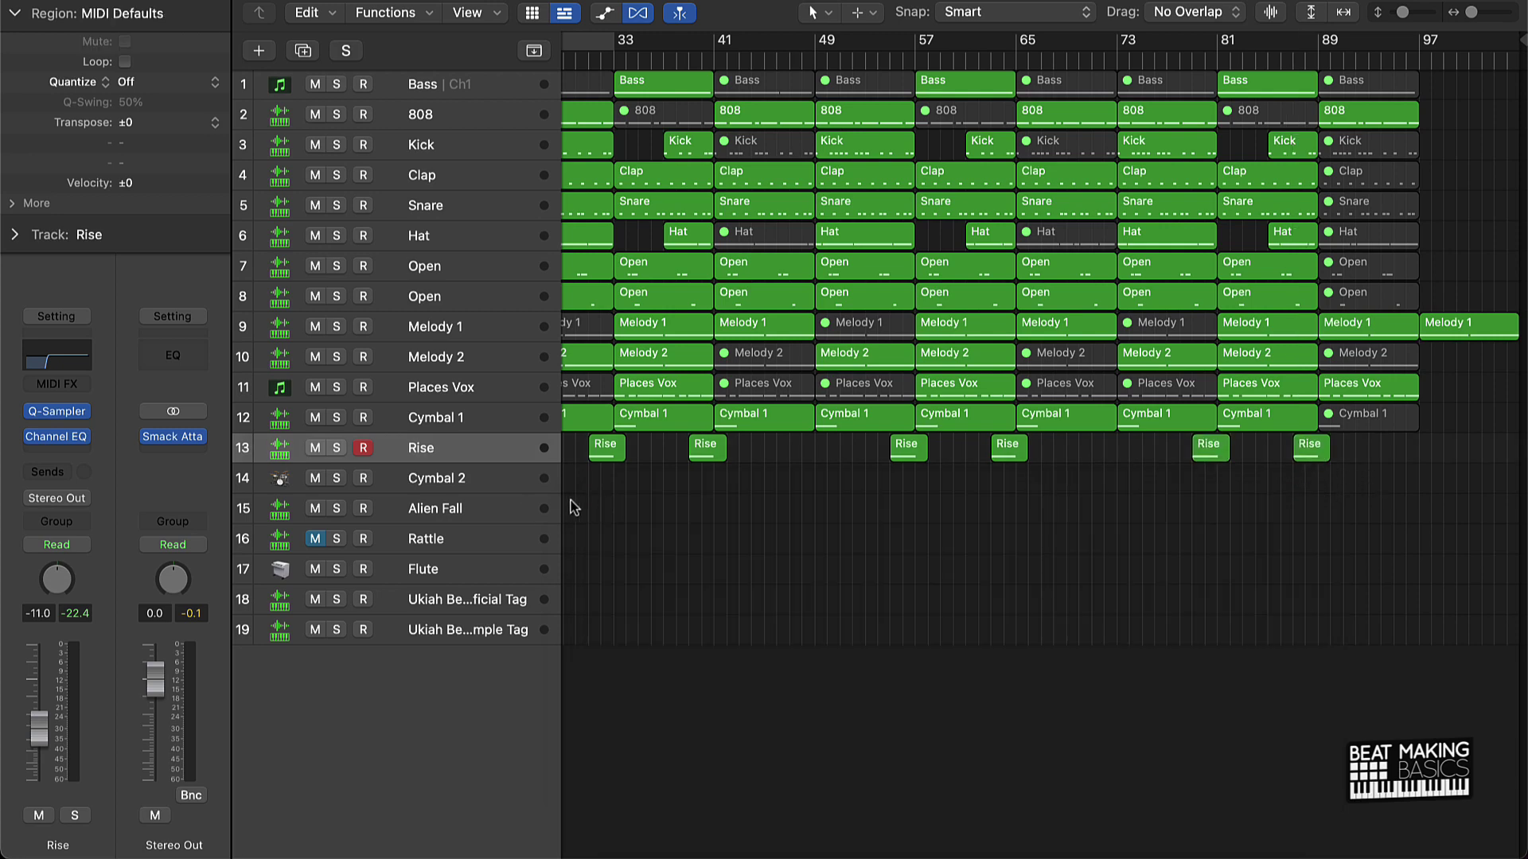
left_click(578, 502, "ctrl+alt")
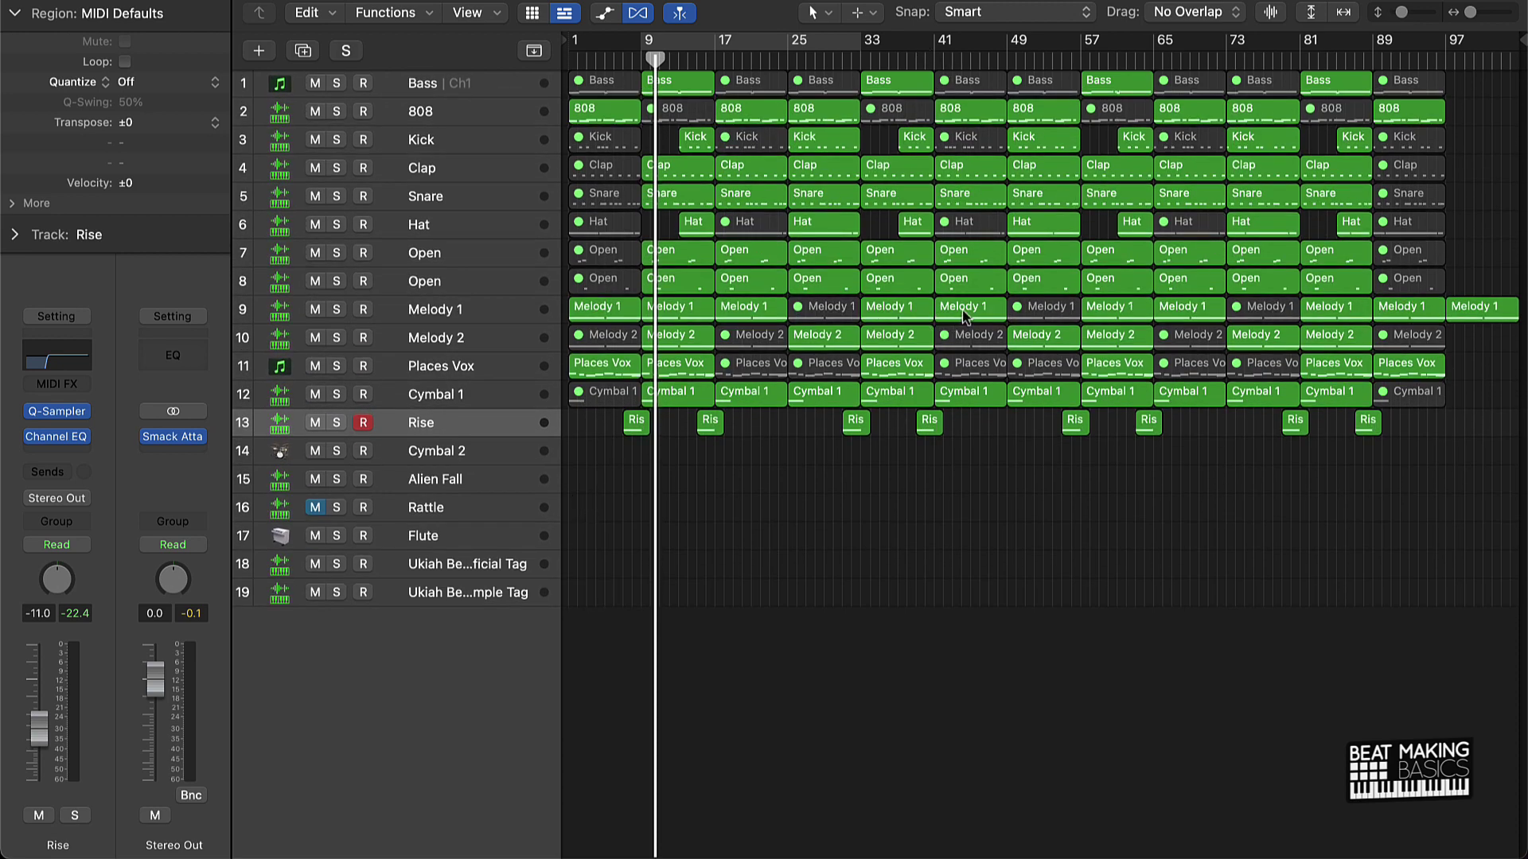
Step: Return the playhead to bar 1 and delete the unused Cymbal 2, Alien Fall, Rattle and Flute tracks
key("Return")
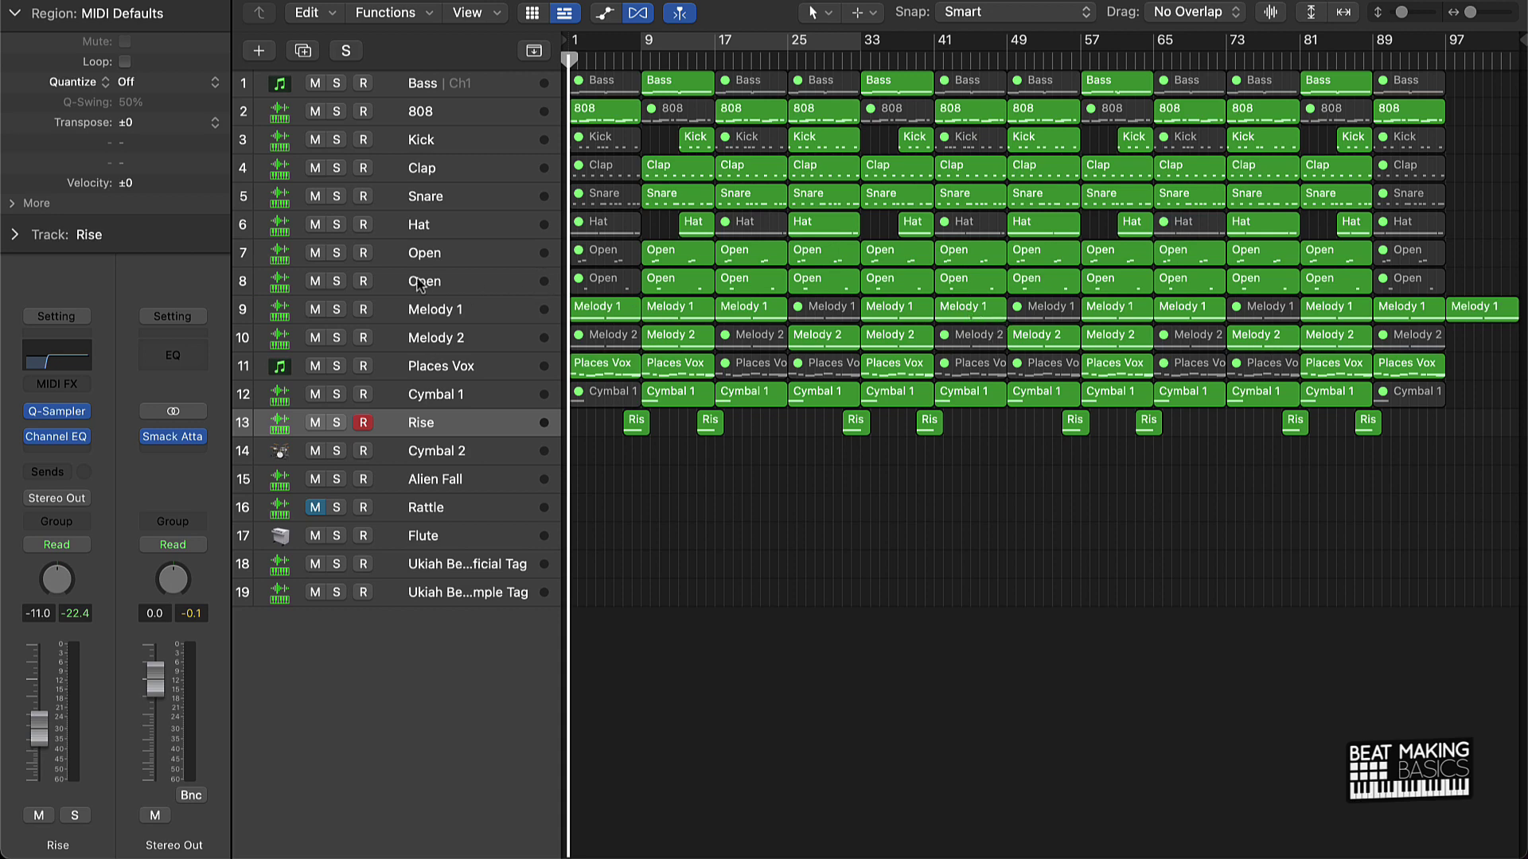
left_click(462, 452)
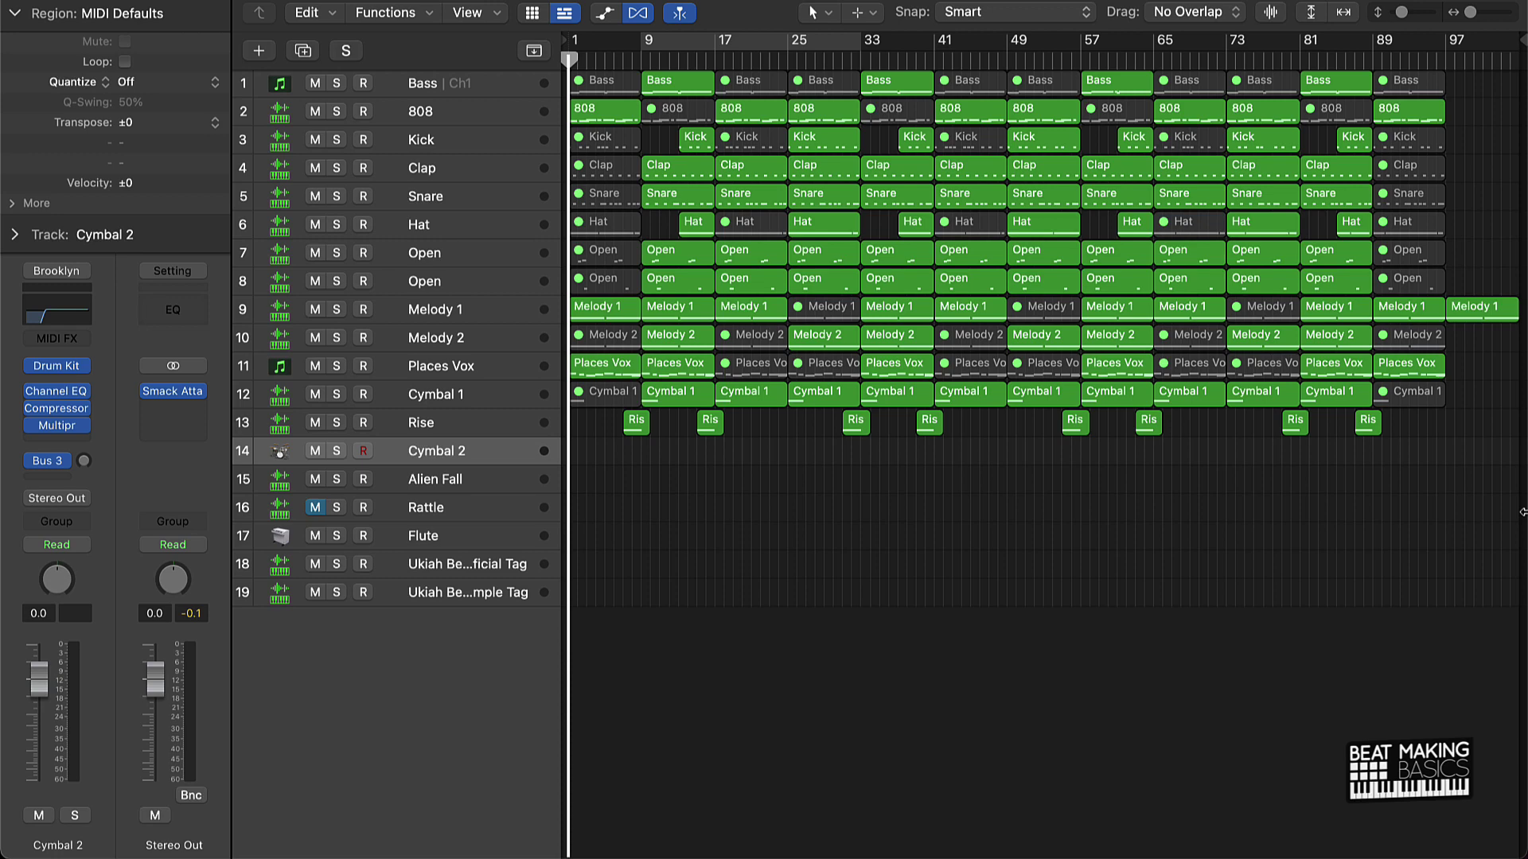
key("super+BackSpace")
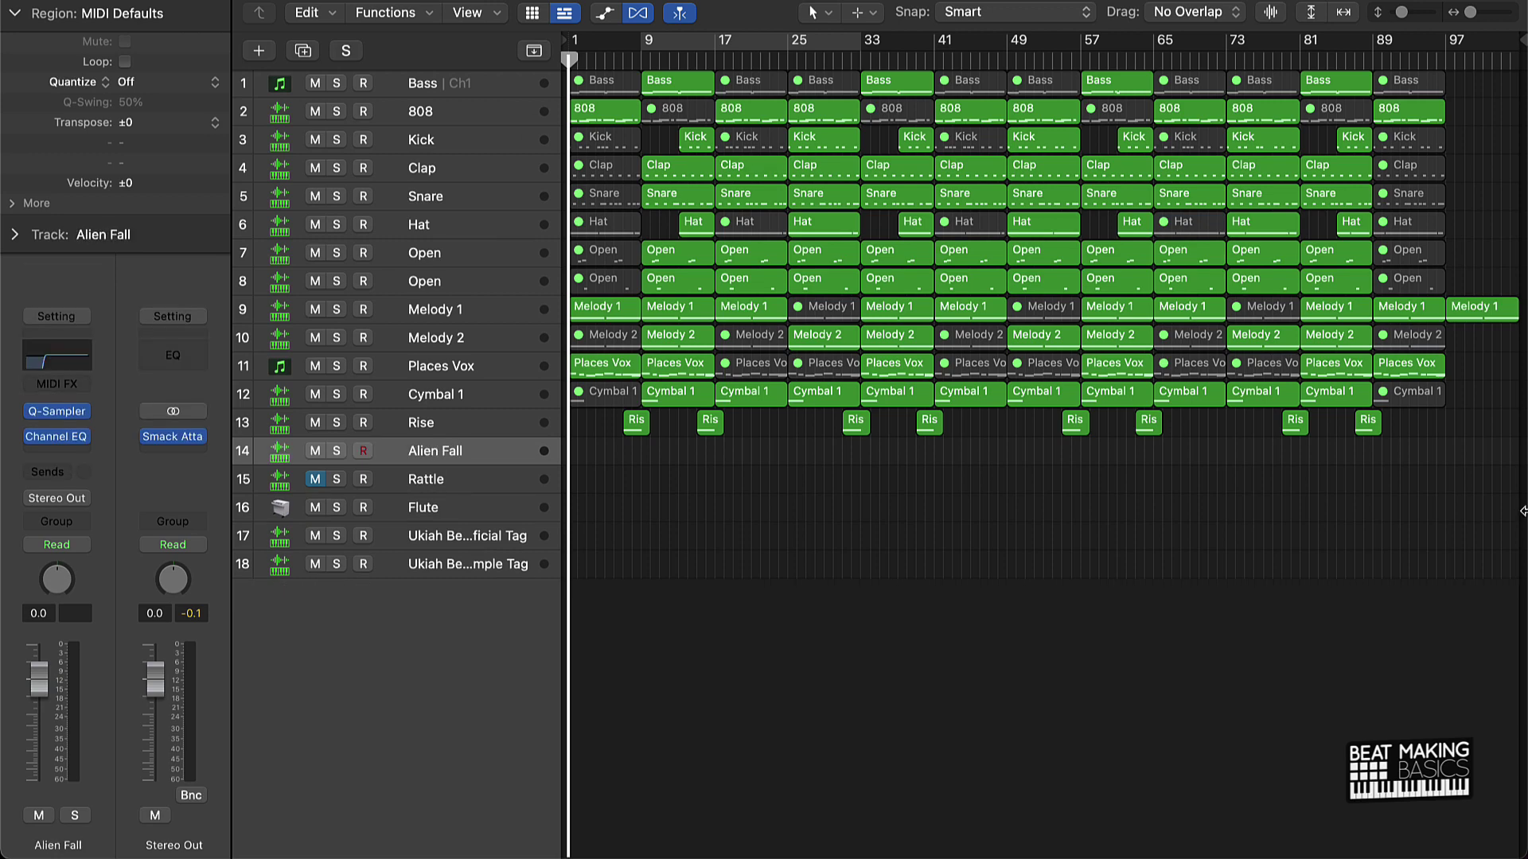
key("super+BackSpace")
key("super+BackSpace")
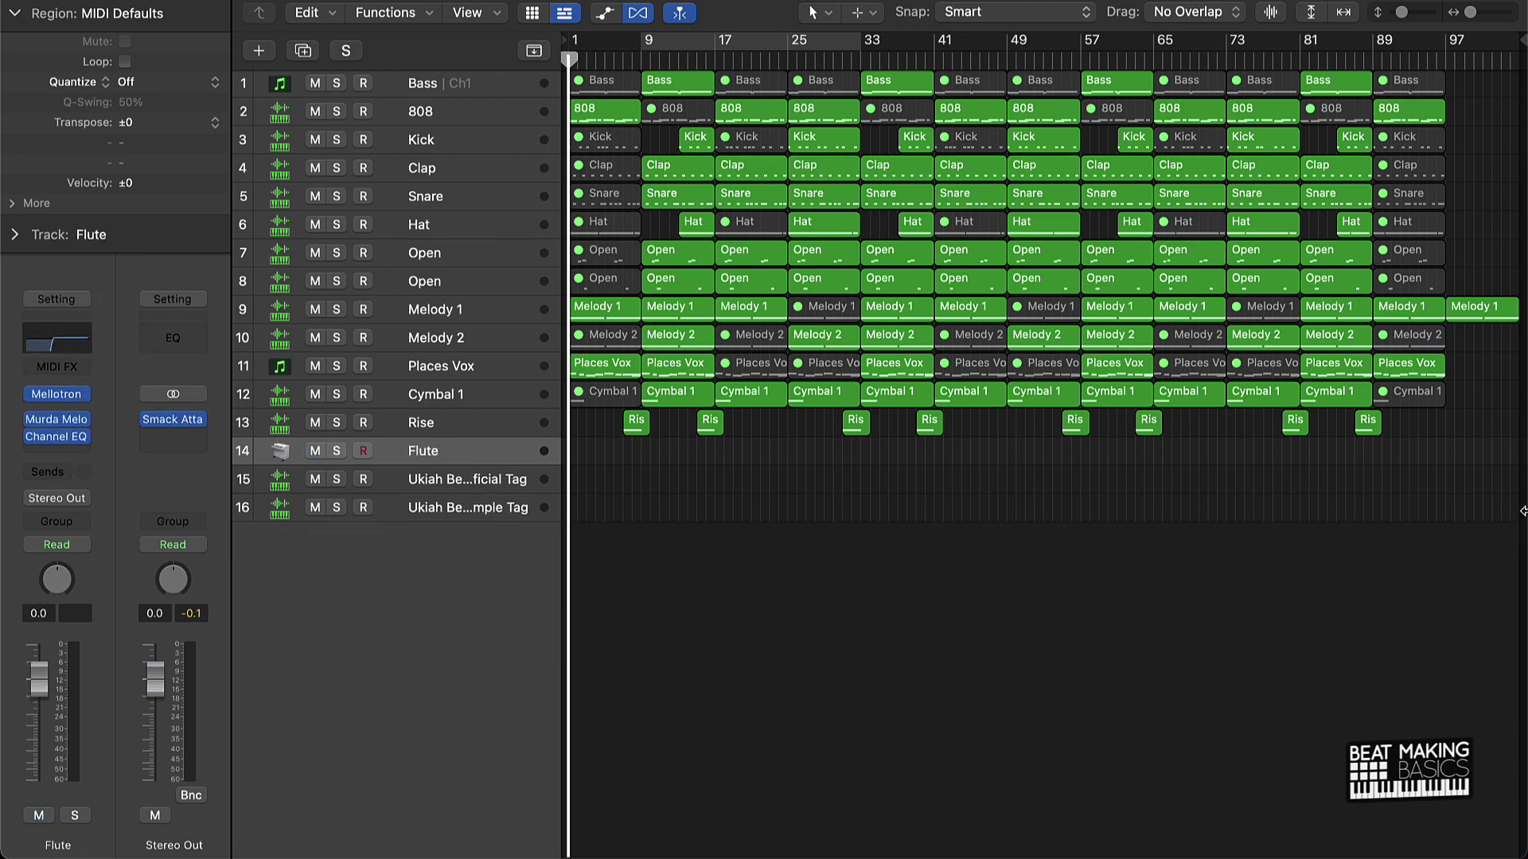
key("super+BackSpace")
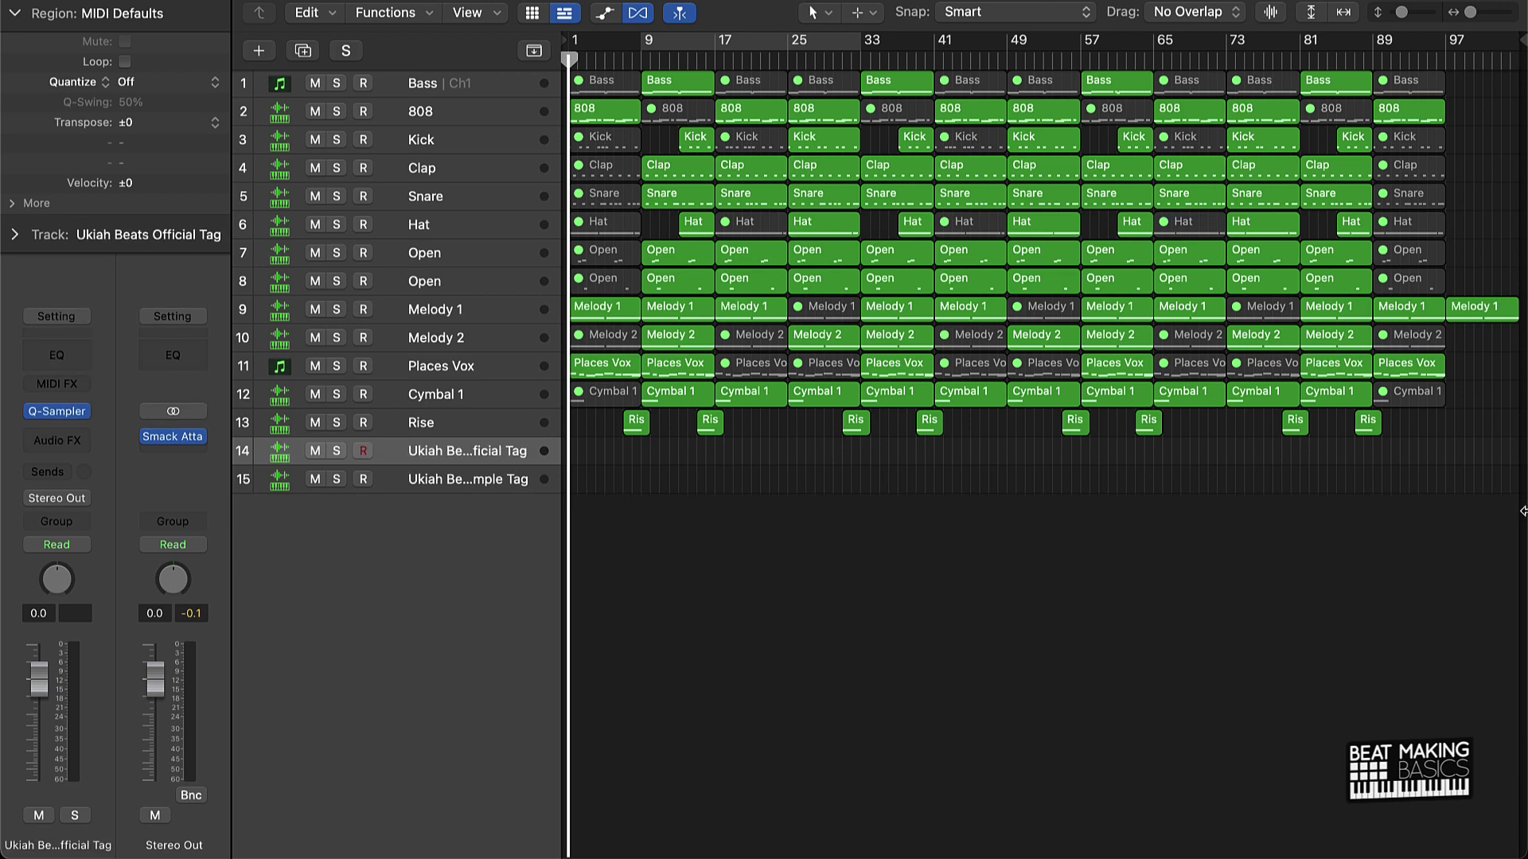
Step: Play the beat from bar 1 and enlarge the tracks to review the intro
key("space")
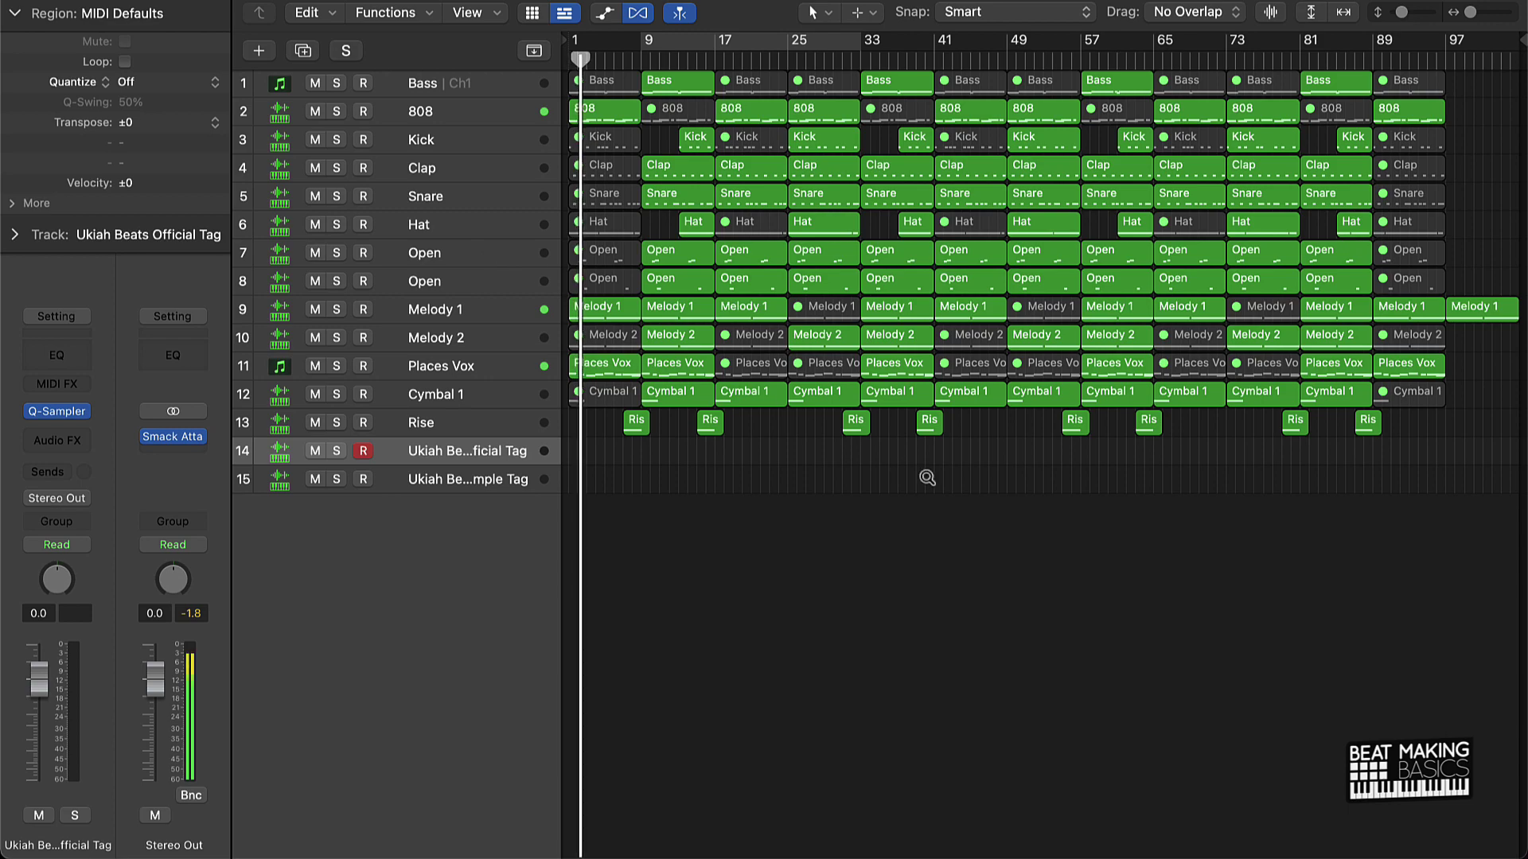
key("super+Right")
key("super+Right")
key("super+Down")
key("super+Down")
key("super+Left")
key("super+Left")
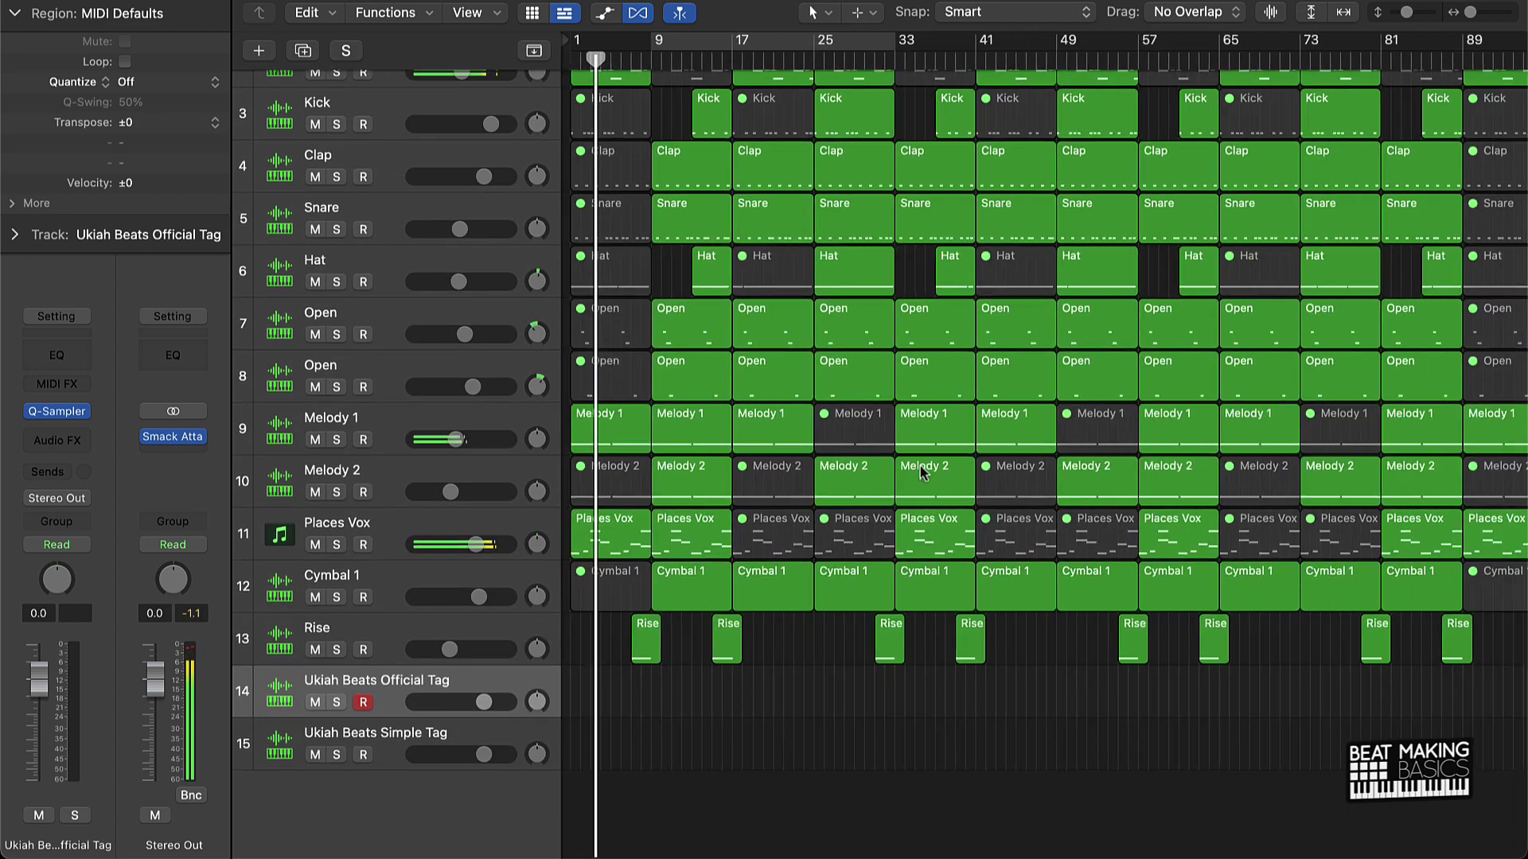
key("super+Up")
key("super+Up")
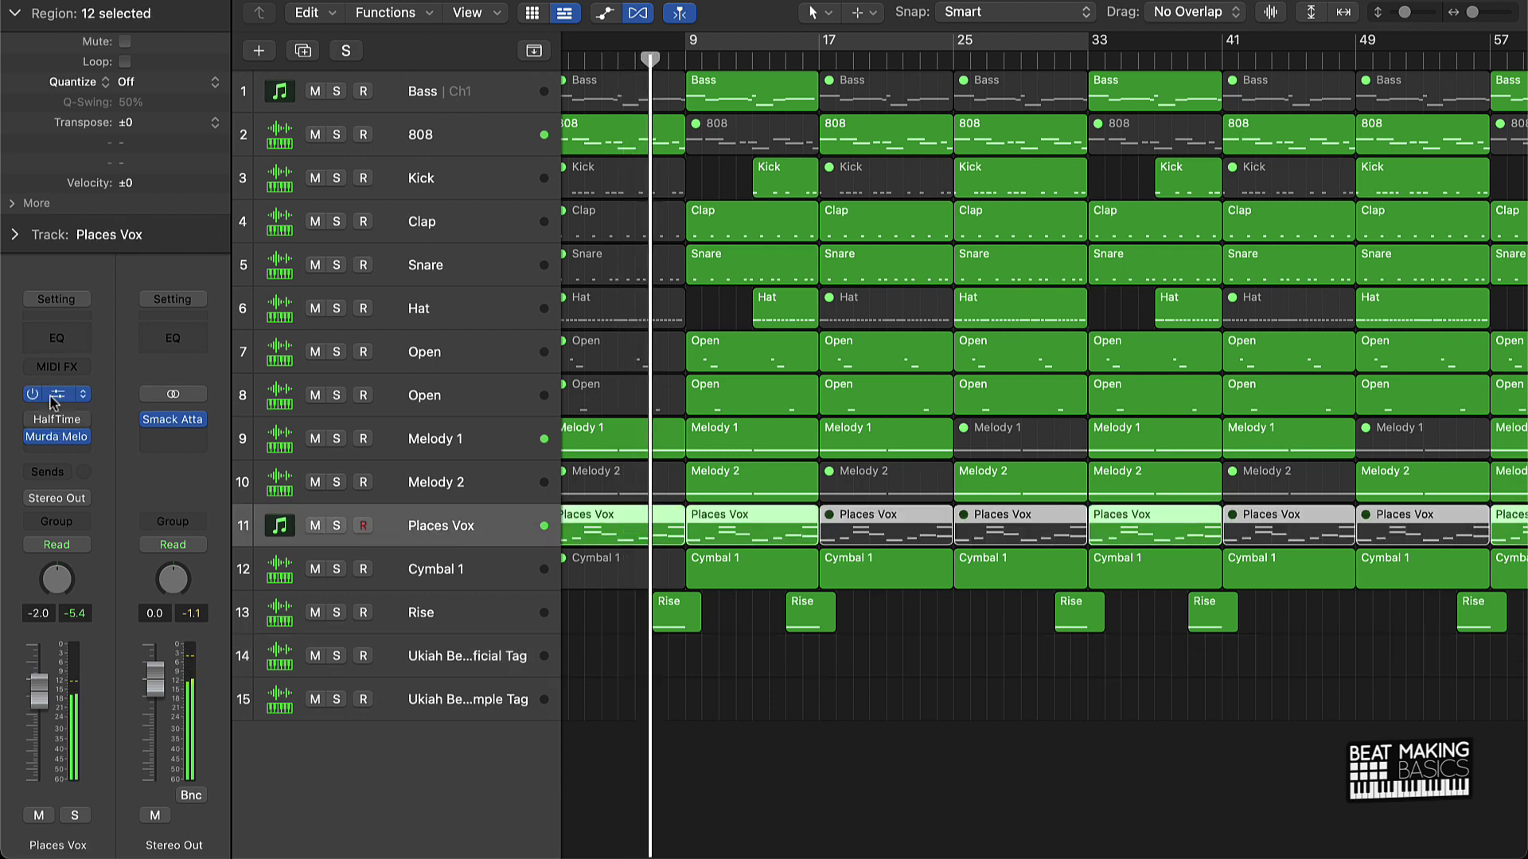
Step: Add a Channel EQ to the Places Vox track and set its high cut to 8800 Hz at 36 dB/Oct
left_click(70, 331)
left_click(1152, 260)
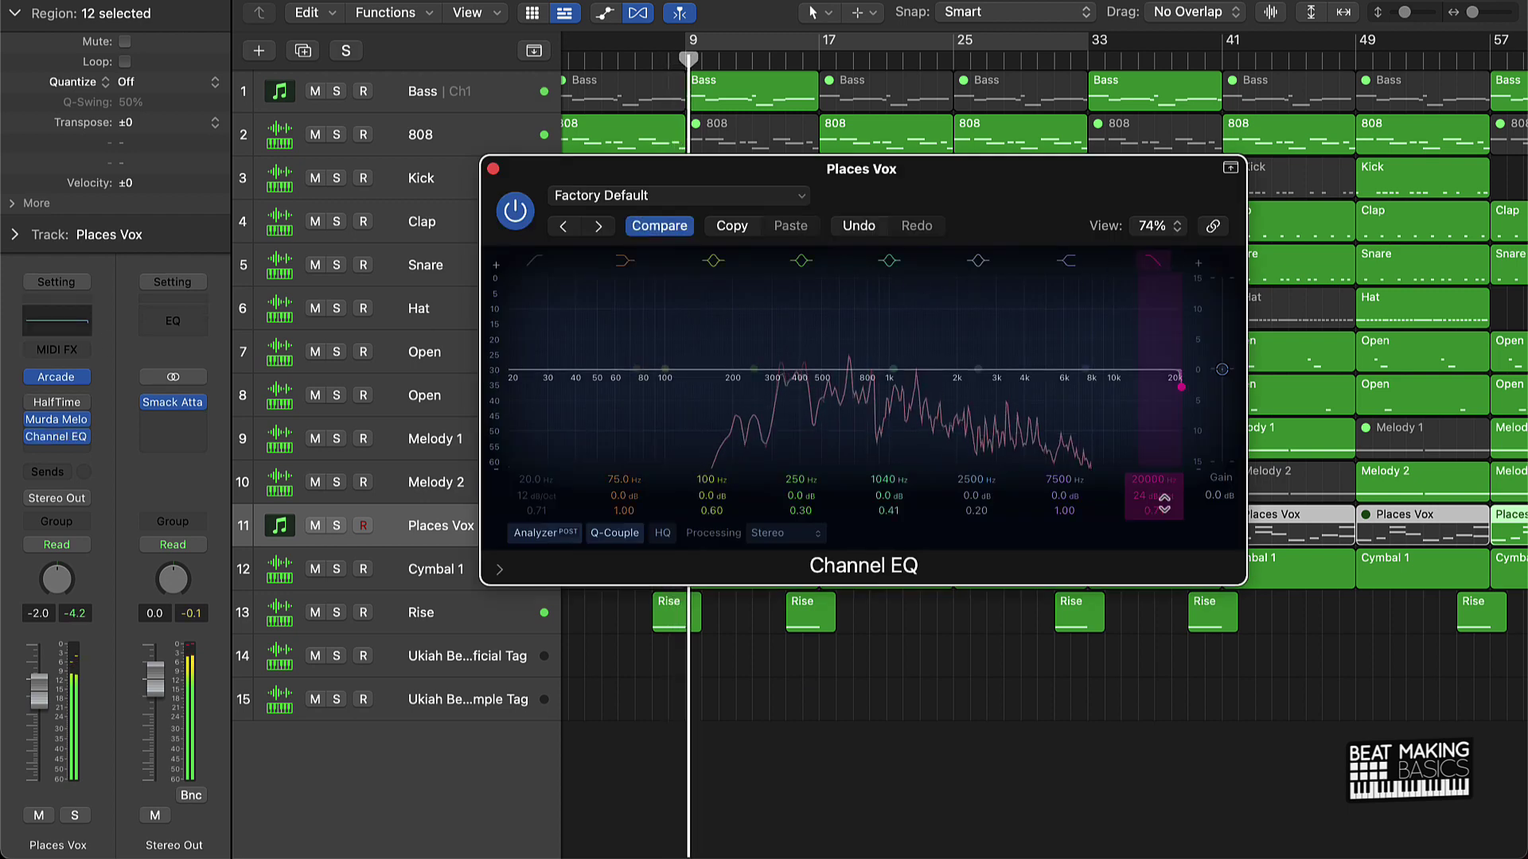
left_click_drag(1147, 482, 1147, 525)
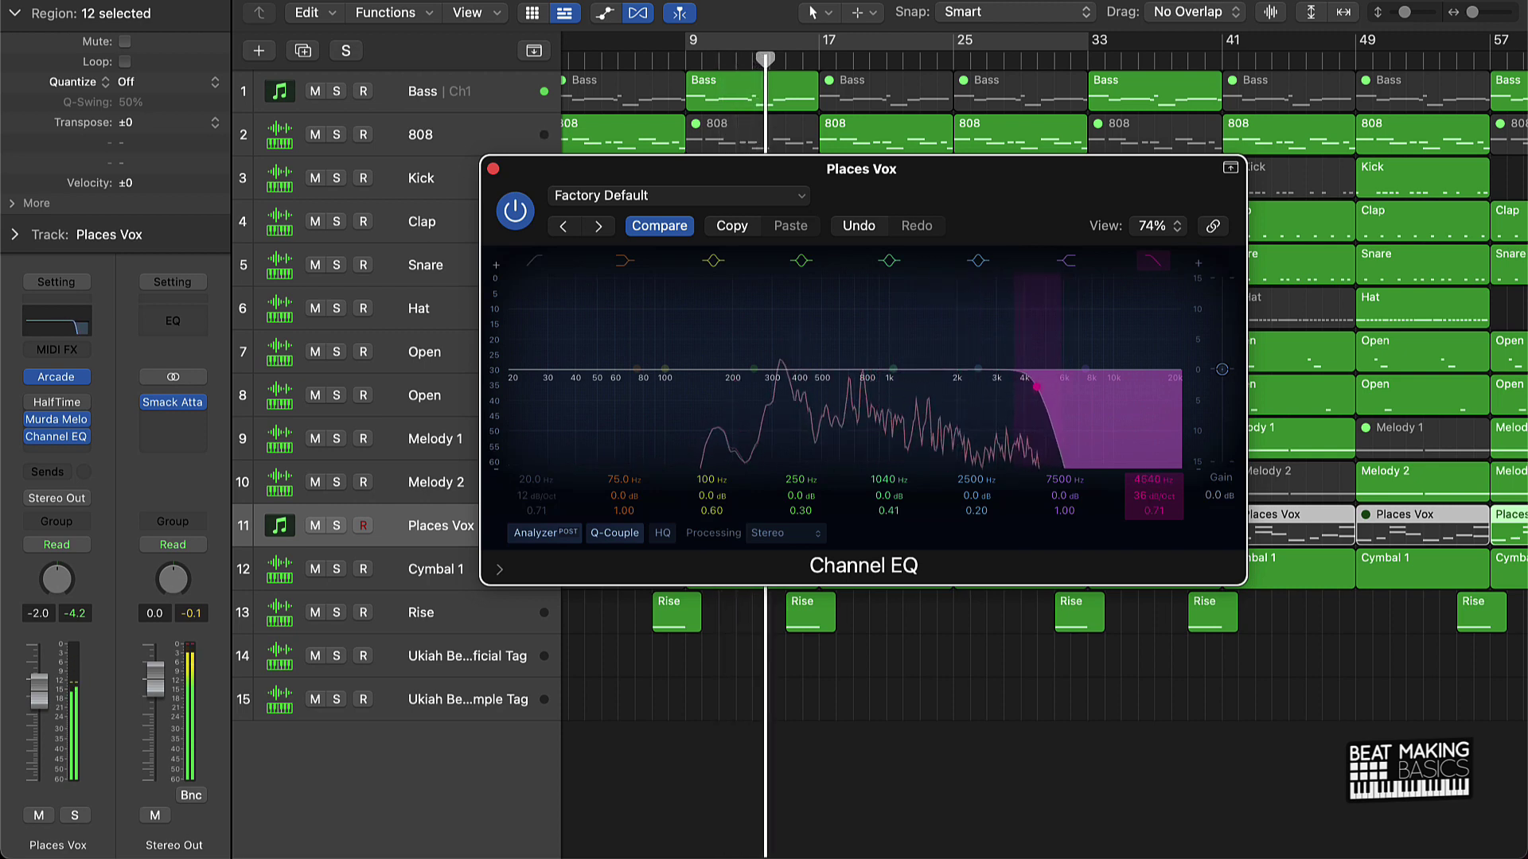
left_click_drag(1146, 525, 1147, 487)
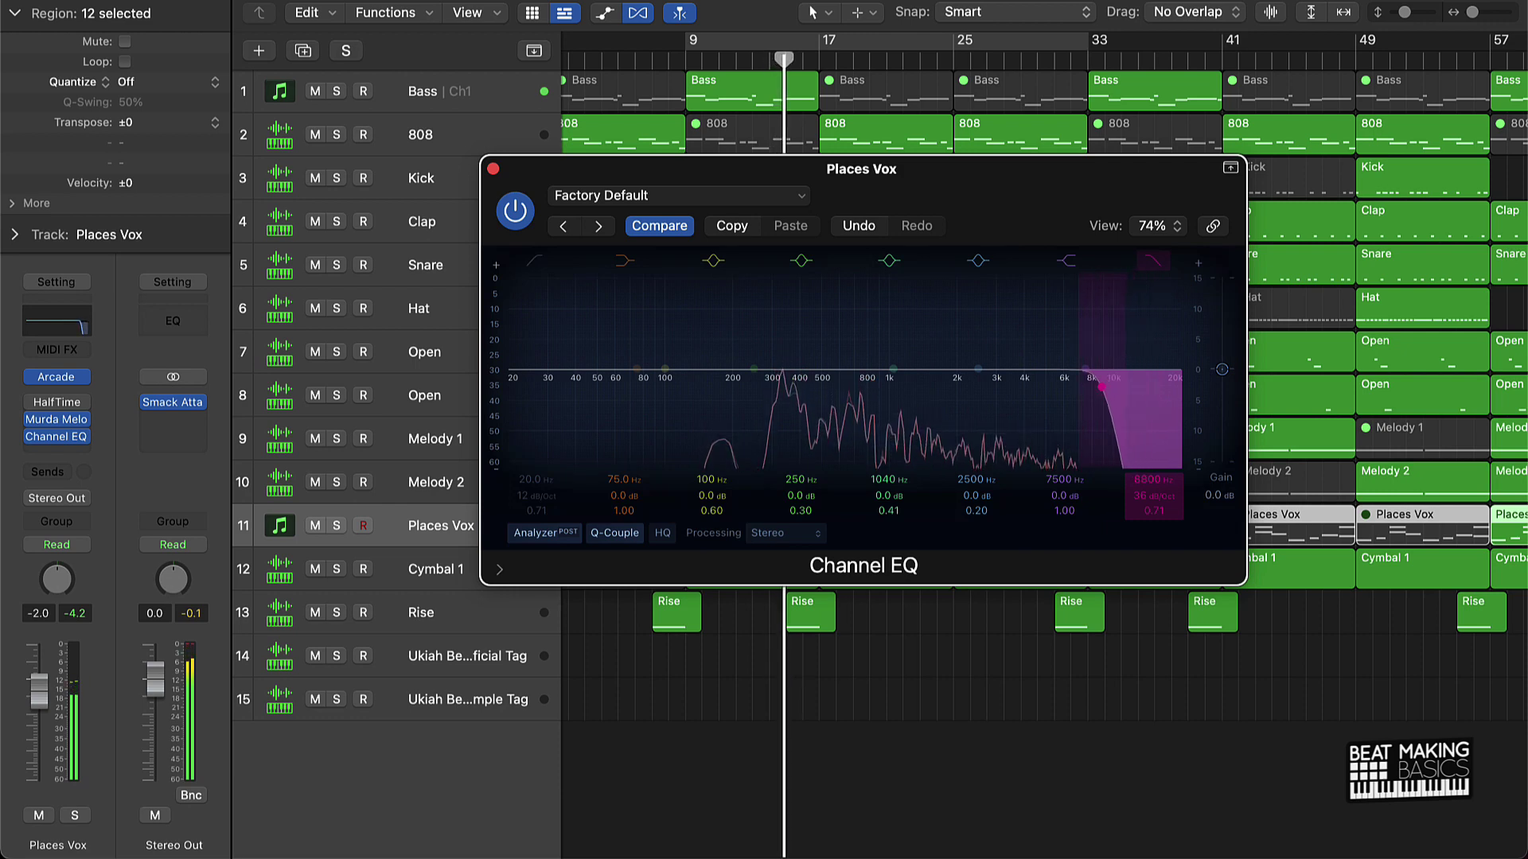
Step: Enable the low cut on the Places Vox EQ at about 320 Hz and 48 dB/Oct, and close the EQ
left_click(534, 260)
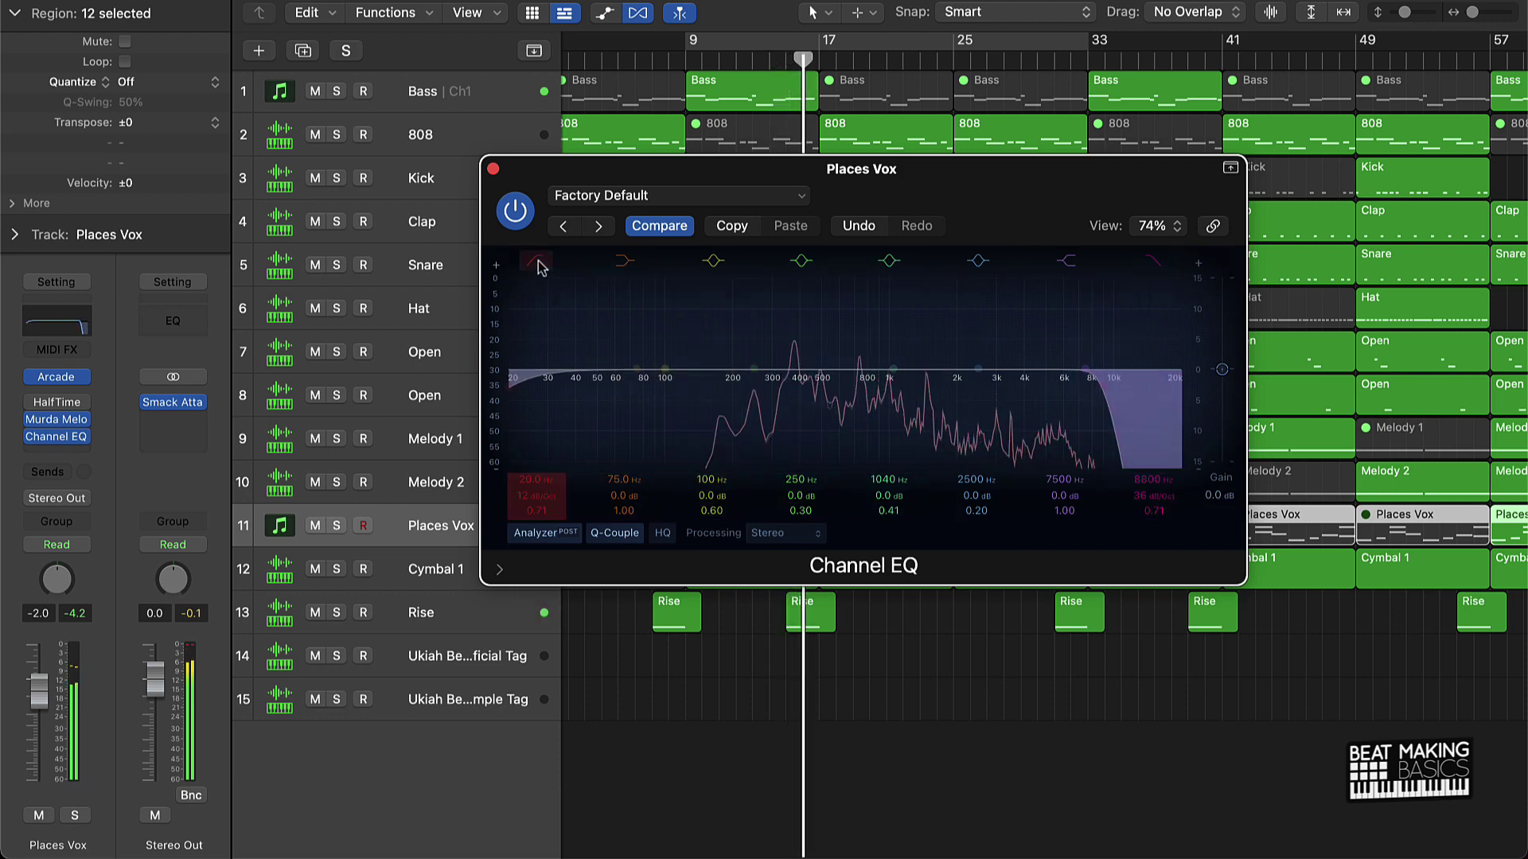
left_click_drag(535, 483, 535, 461)
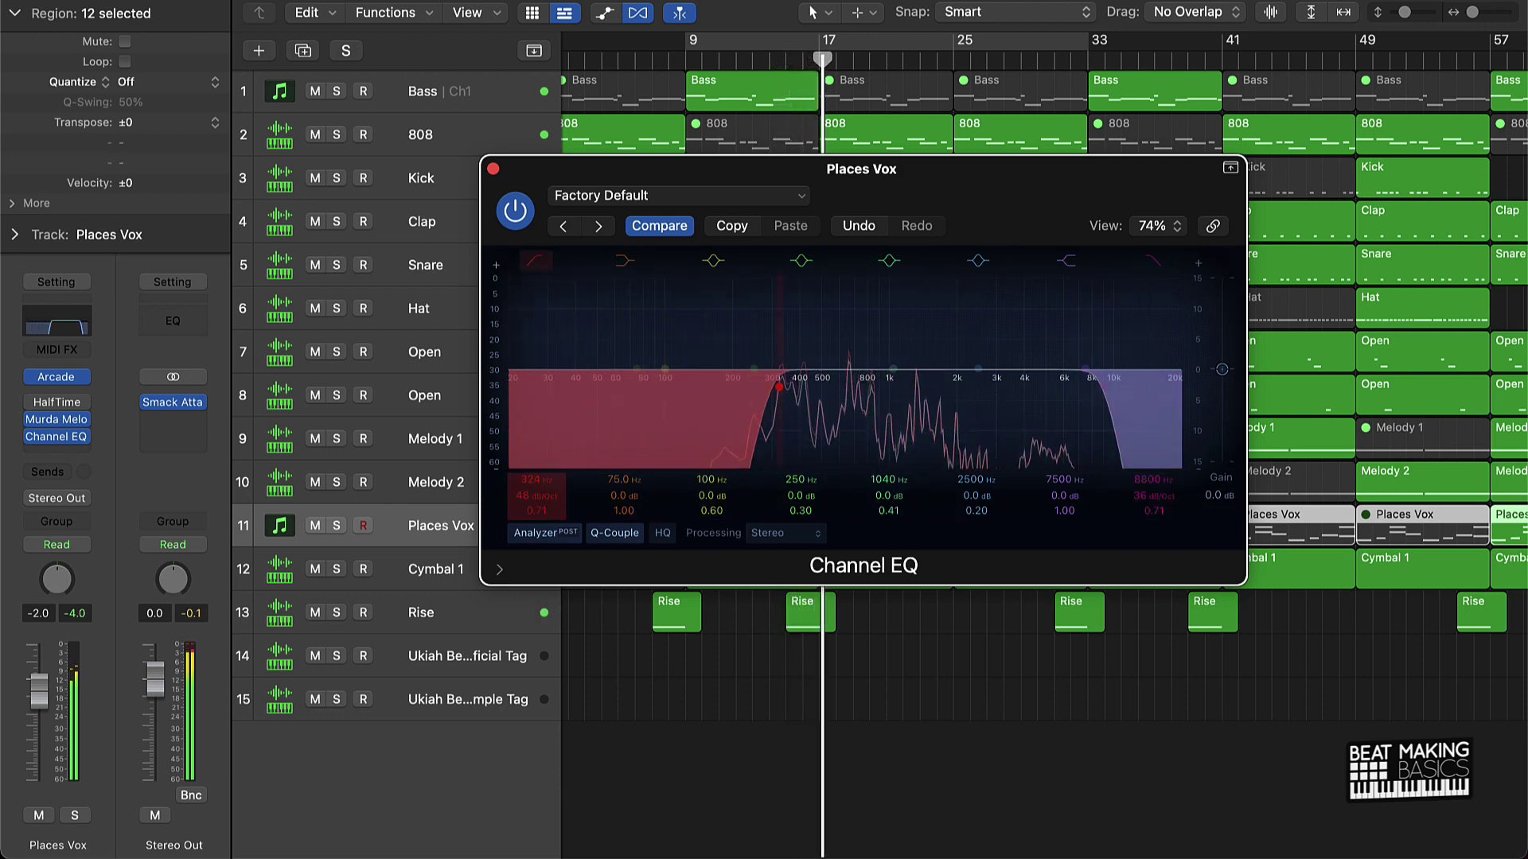
left_click(494, 170)
left_click(1021, 702)
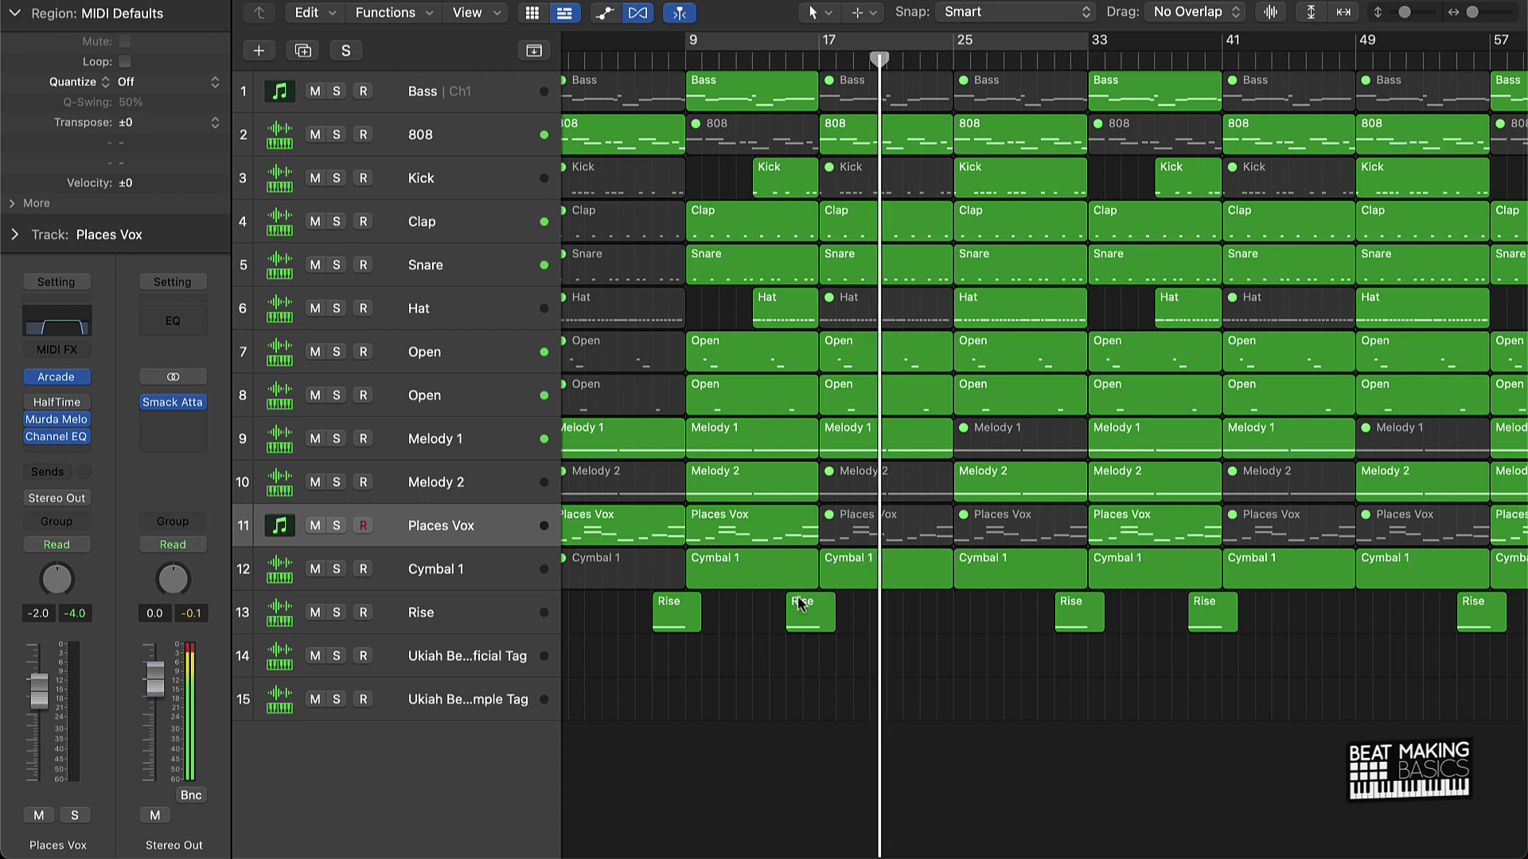
Step: Select the Melody 1 and Melody 2 tracks in turn to check their channel settings during playback
left_click(477, 438)
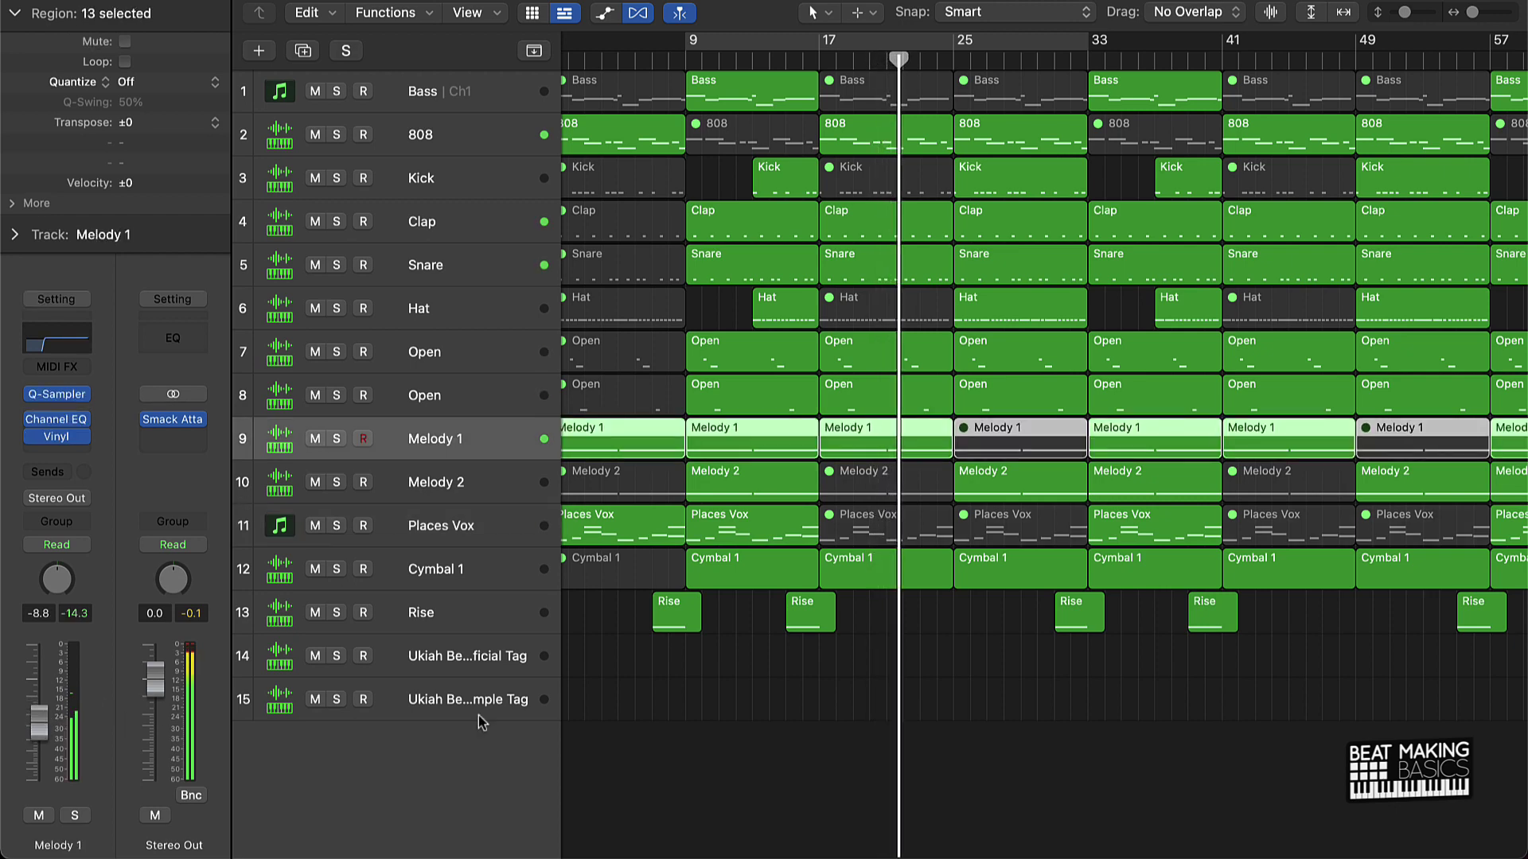
left_click(513, 480)
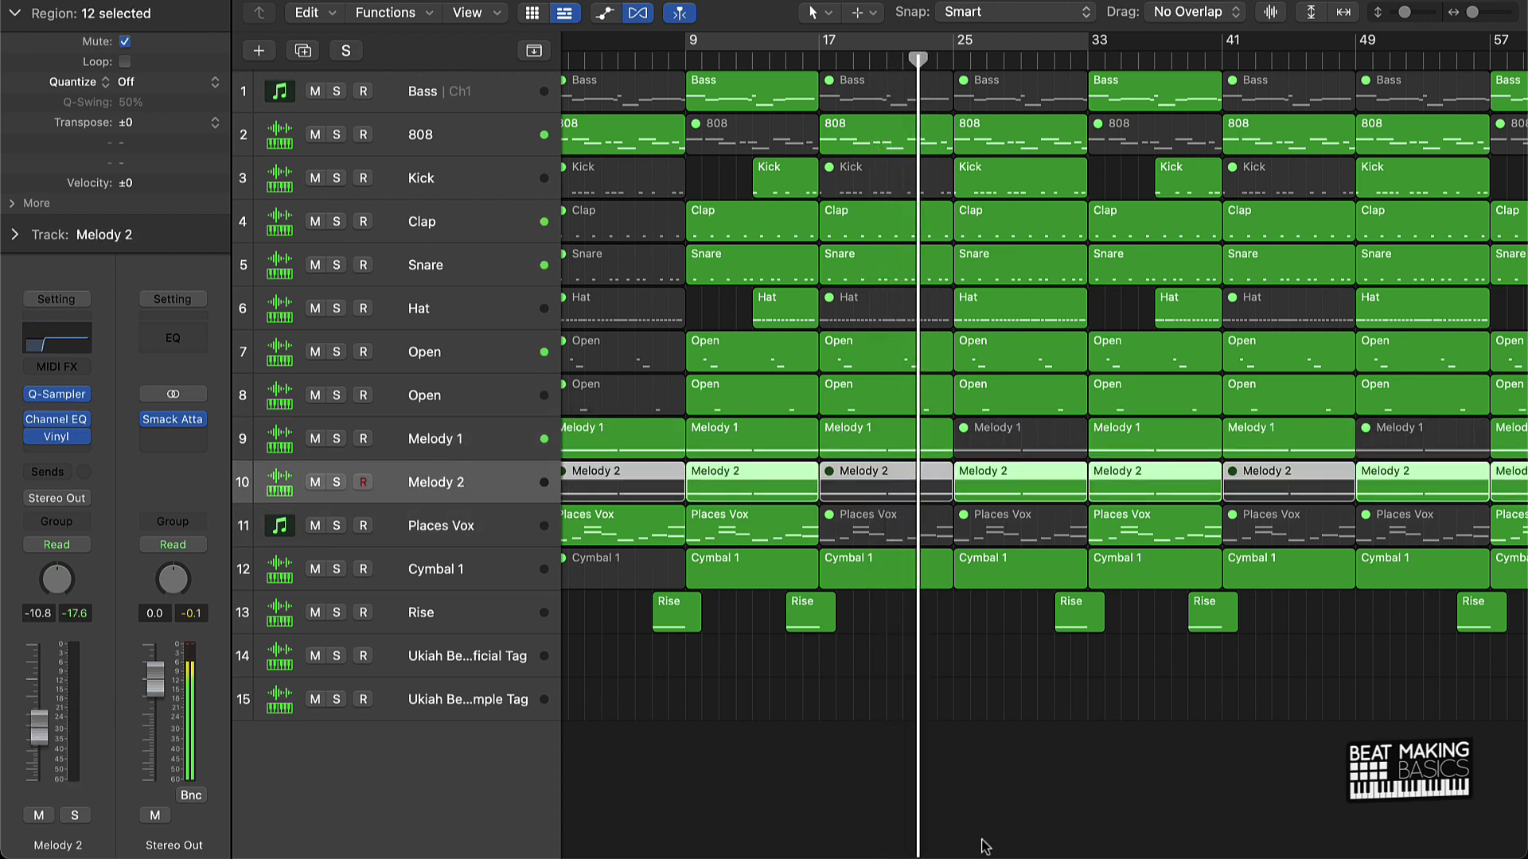
left_click(1237, 820)
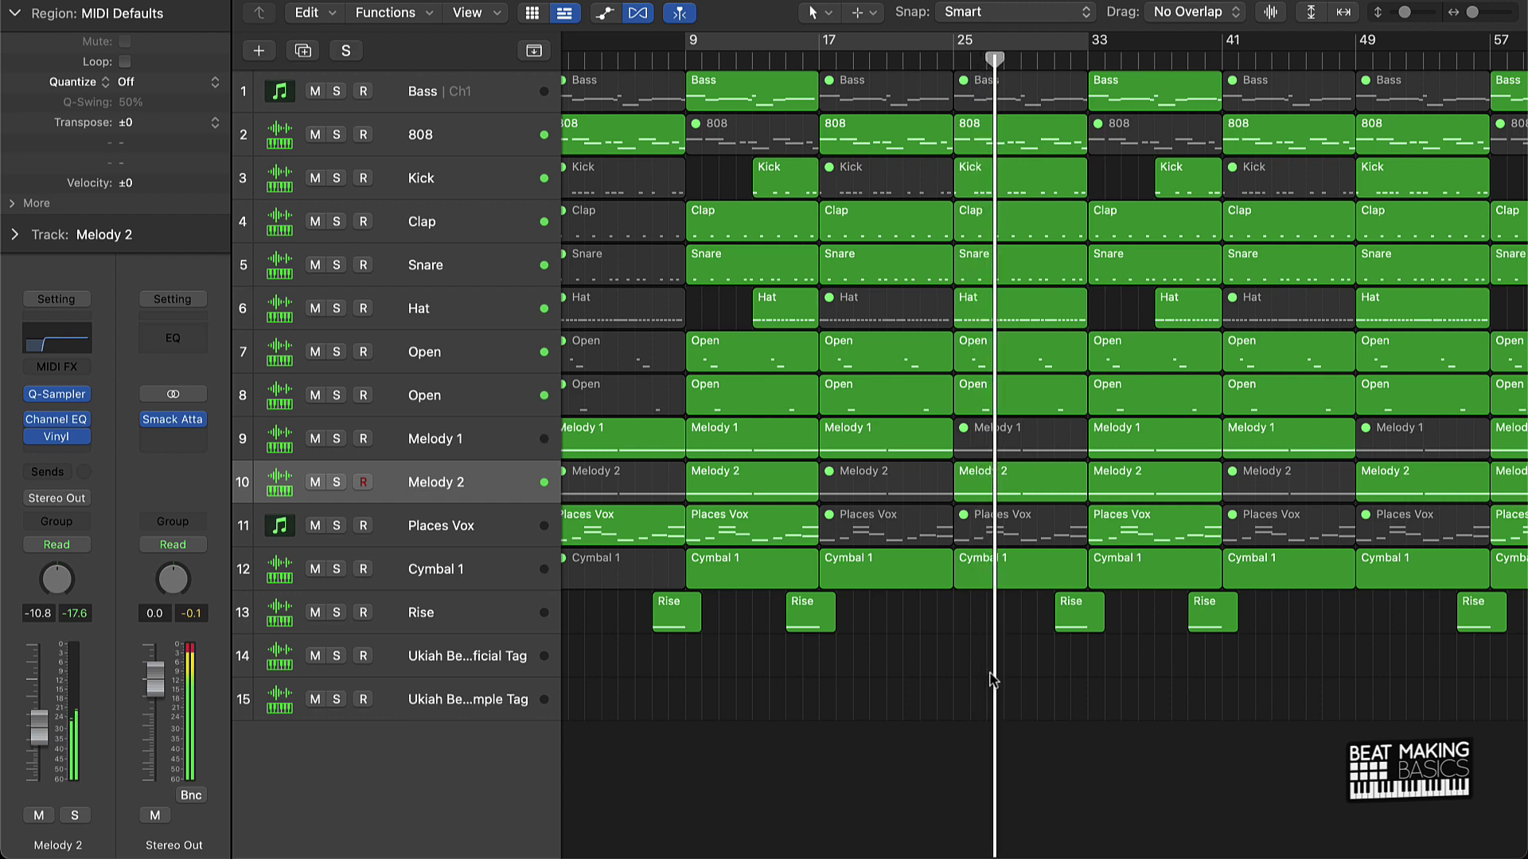
Step: Lower the Places Vox track's volume to -3.2 dB while the section from bar 33 plays
scroll(1194, 733, "right", 5)
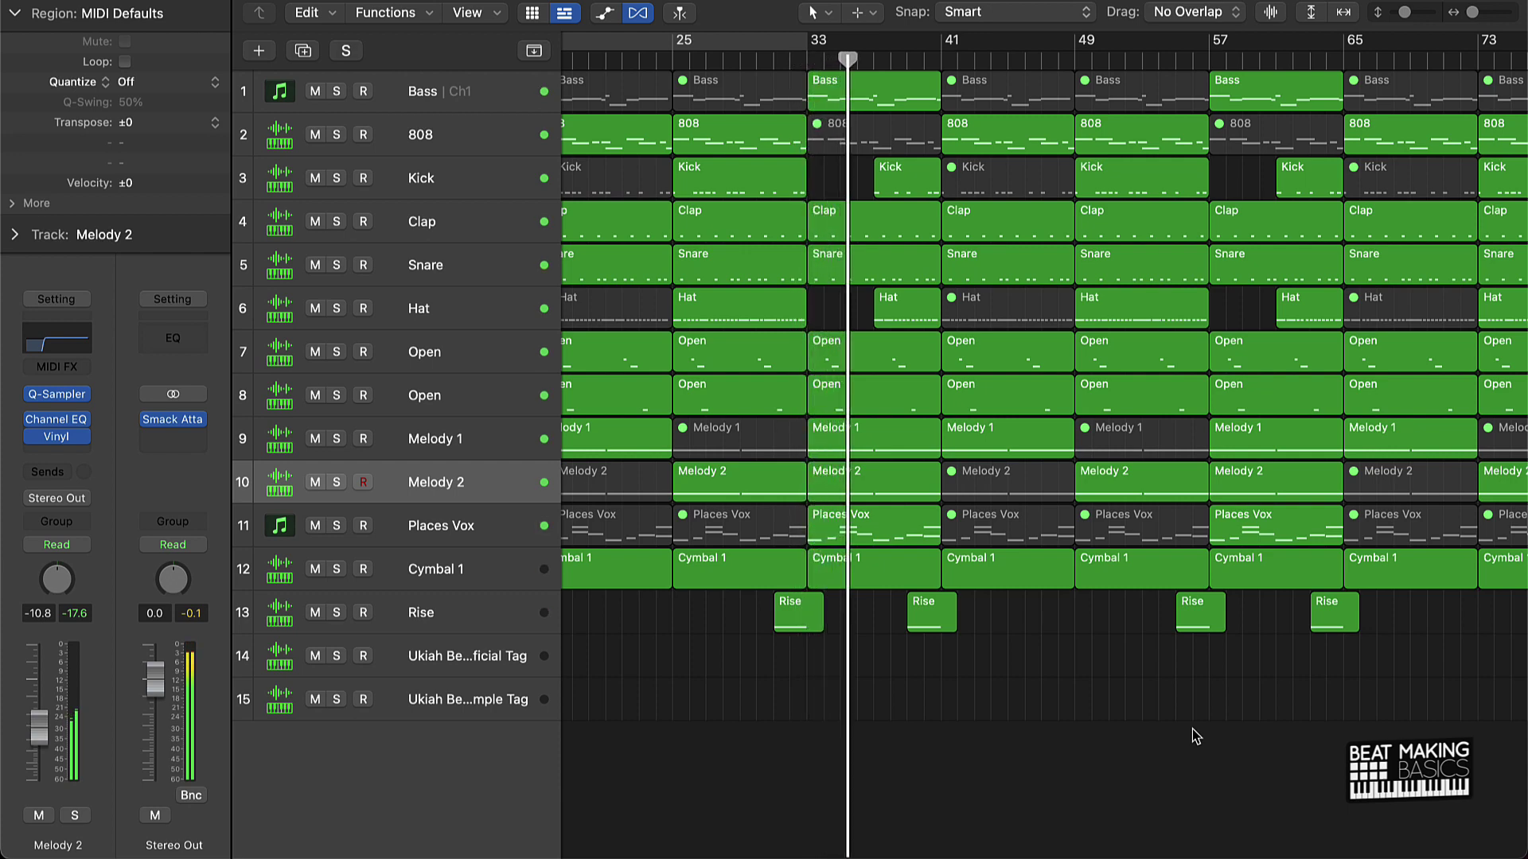
left_click(441, 535)
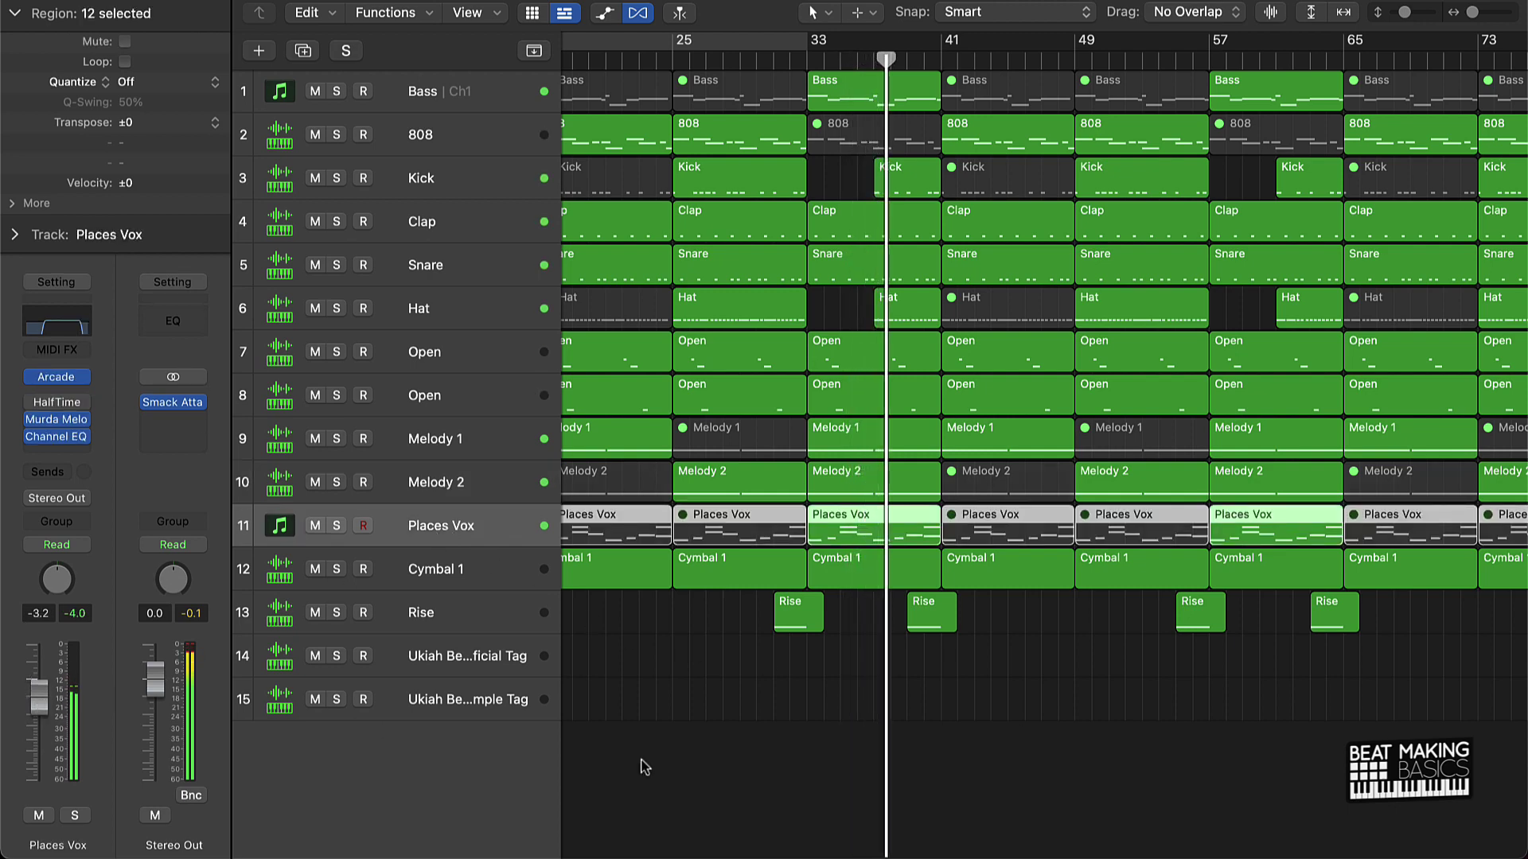
left_click(1118, 710)
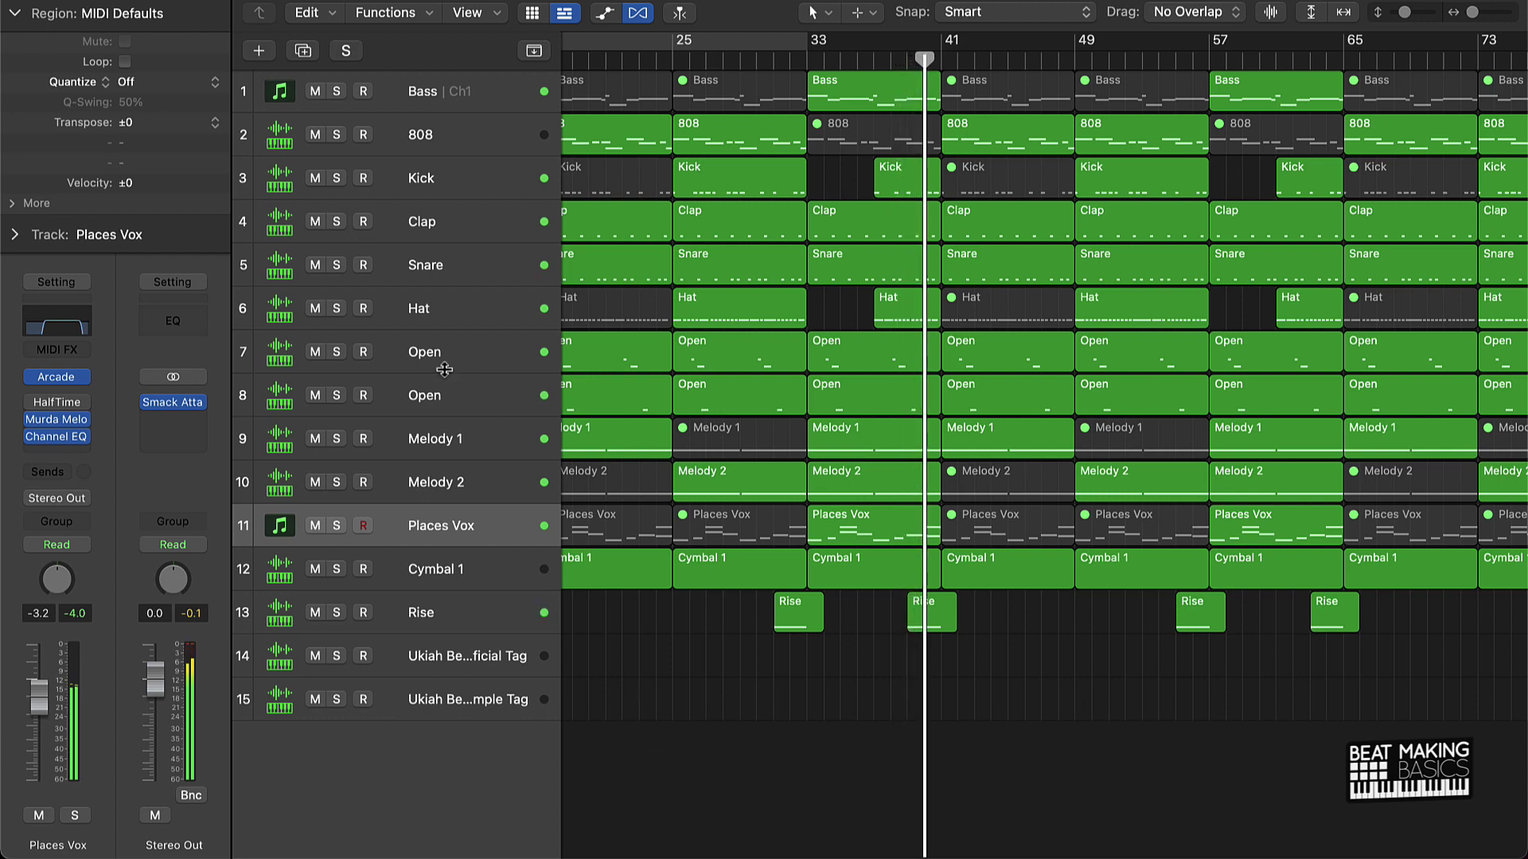
Step: Mute the Melody 1 region at bar 41
left_click(977, 444)
key("m")
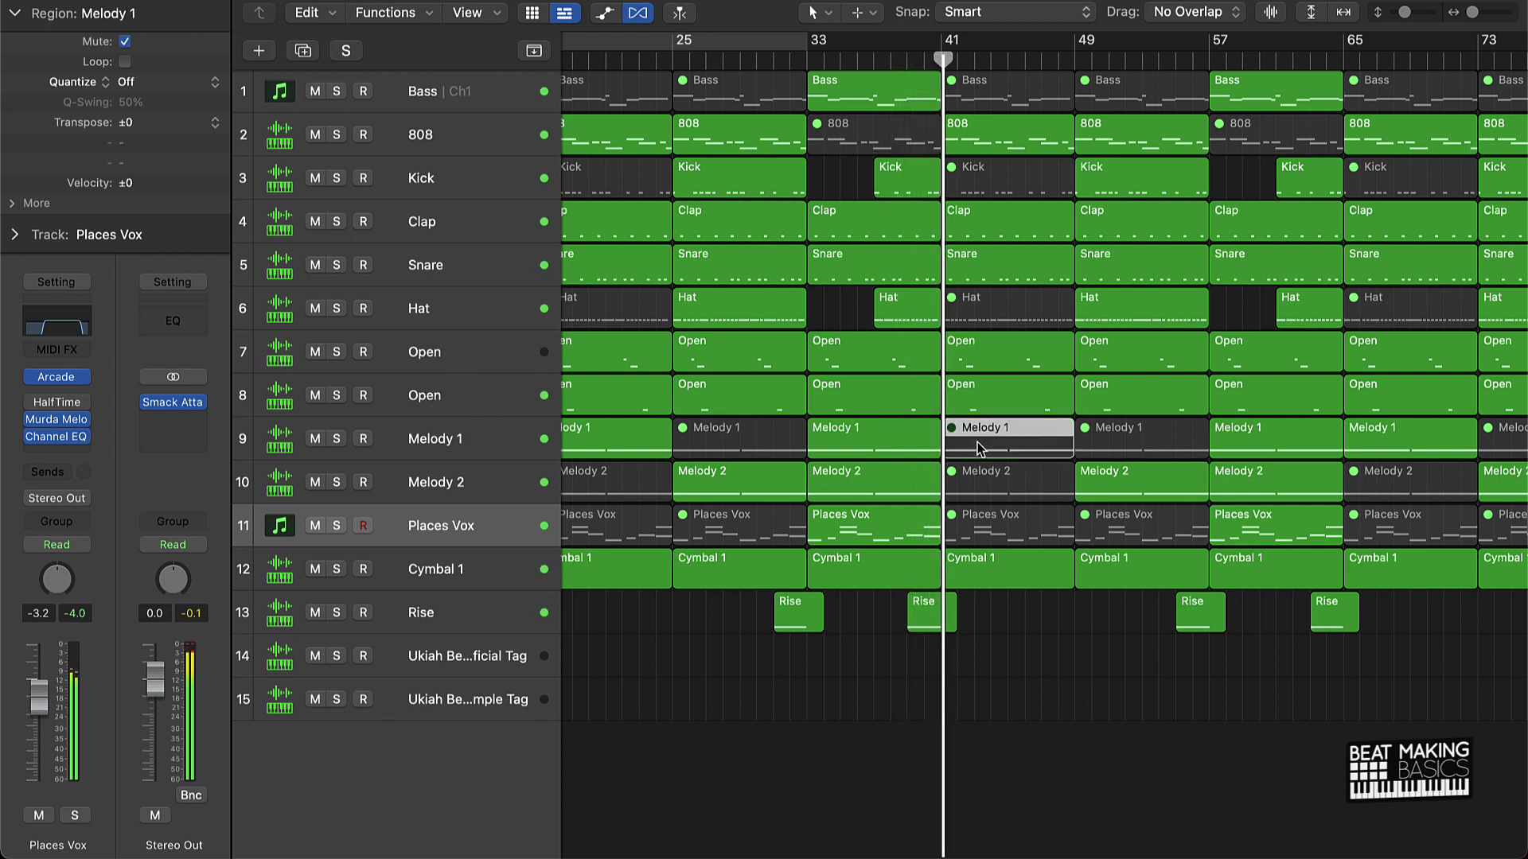
left_click(1104, 675)
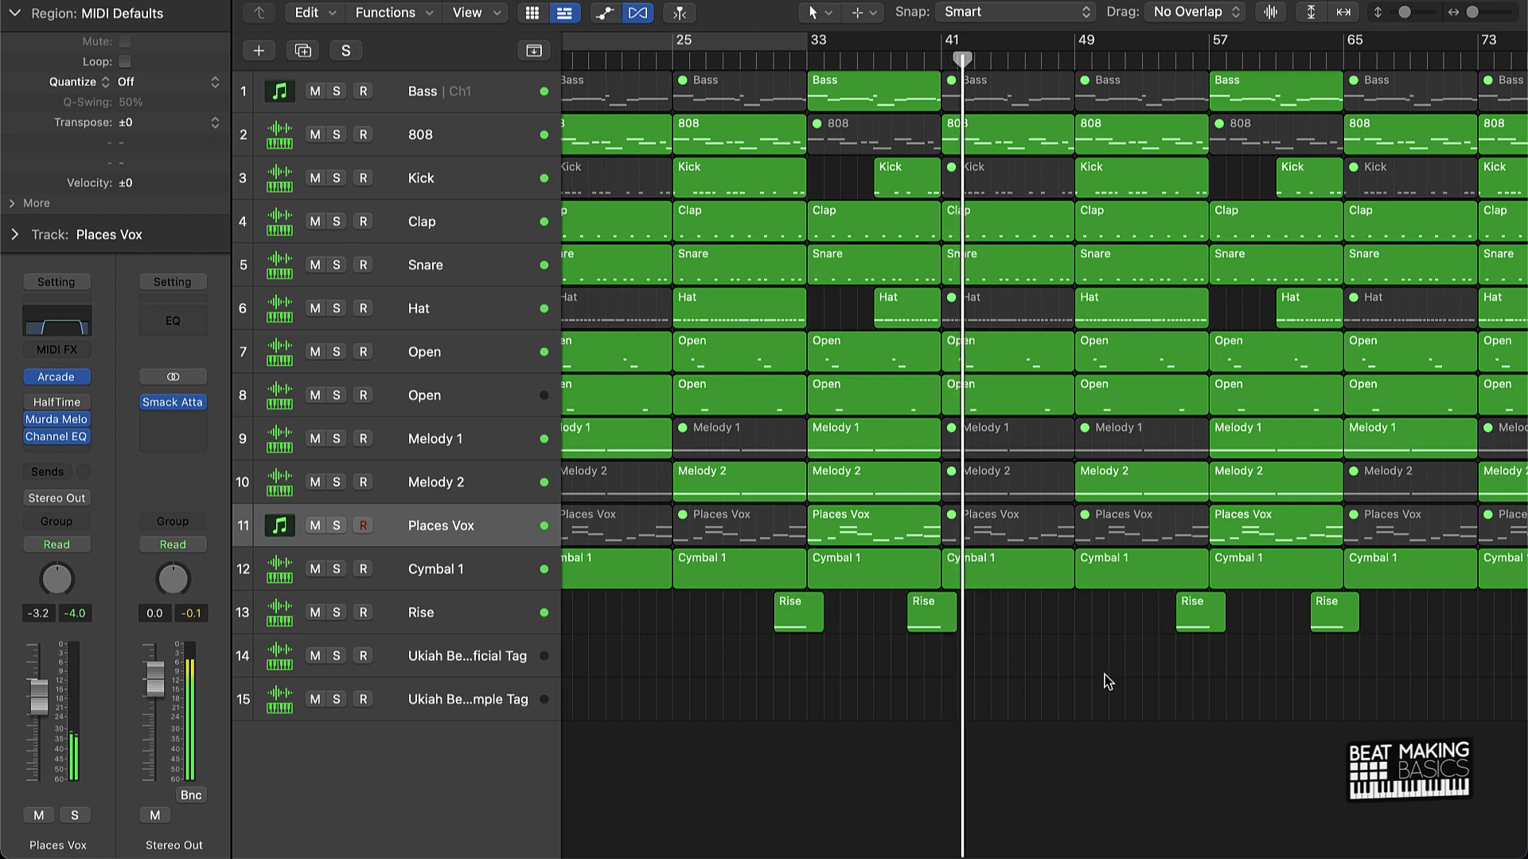
Step: Mute the Melody 2 region at bar 49 and unmute the Melody 1 region above it
left_click(1113, 481)
key("m")
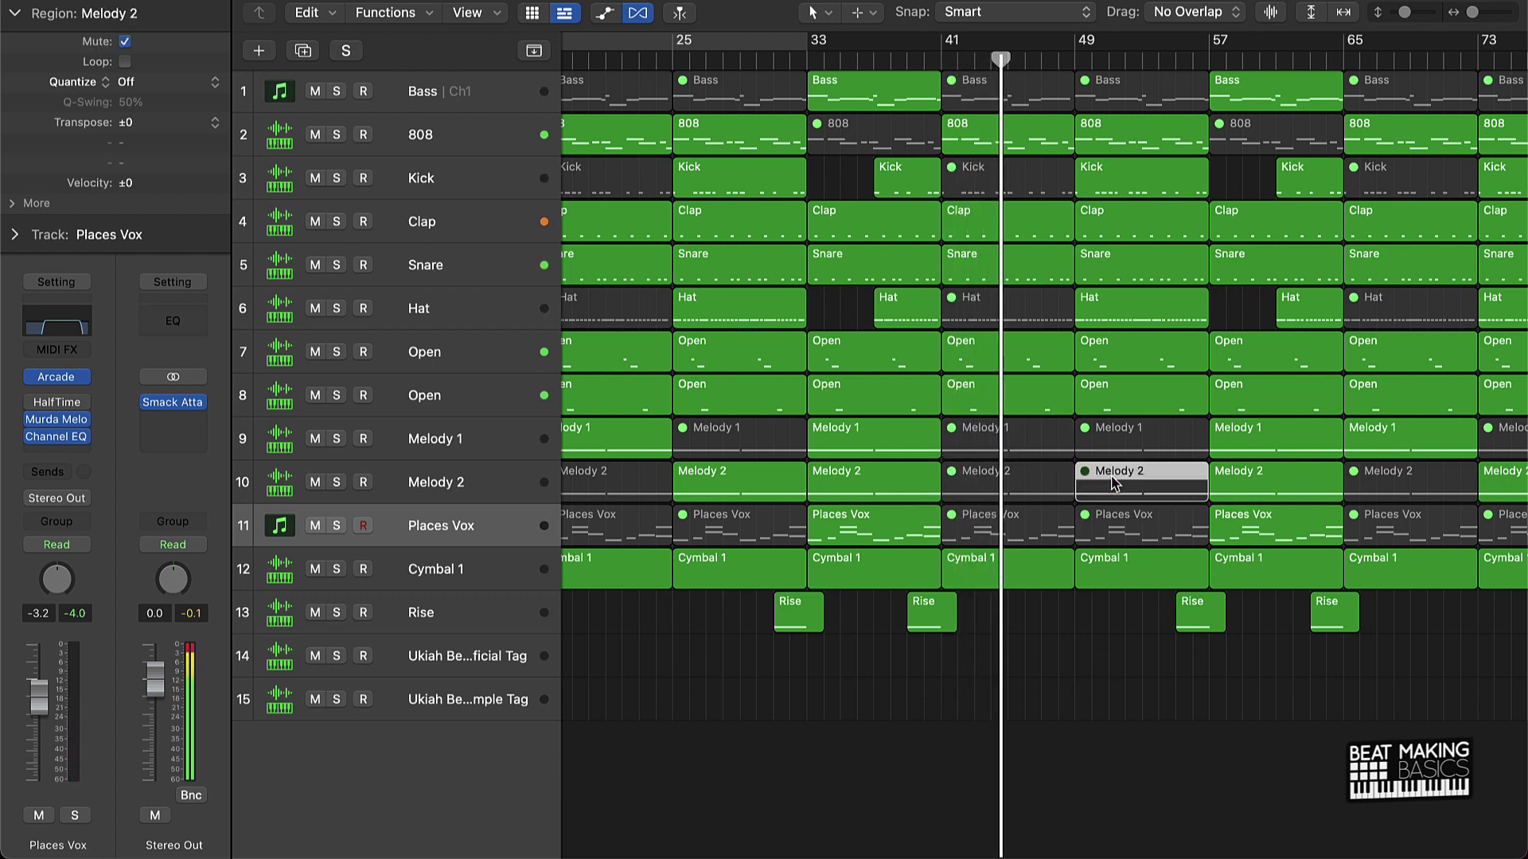
left_click(1101, 434)
key("m")
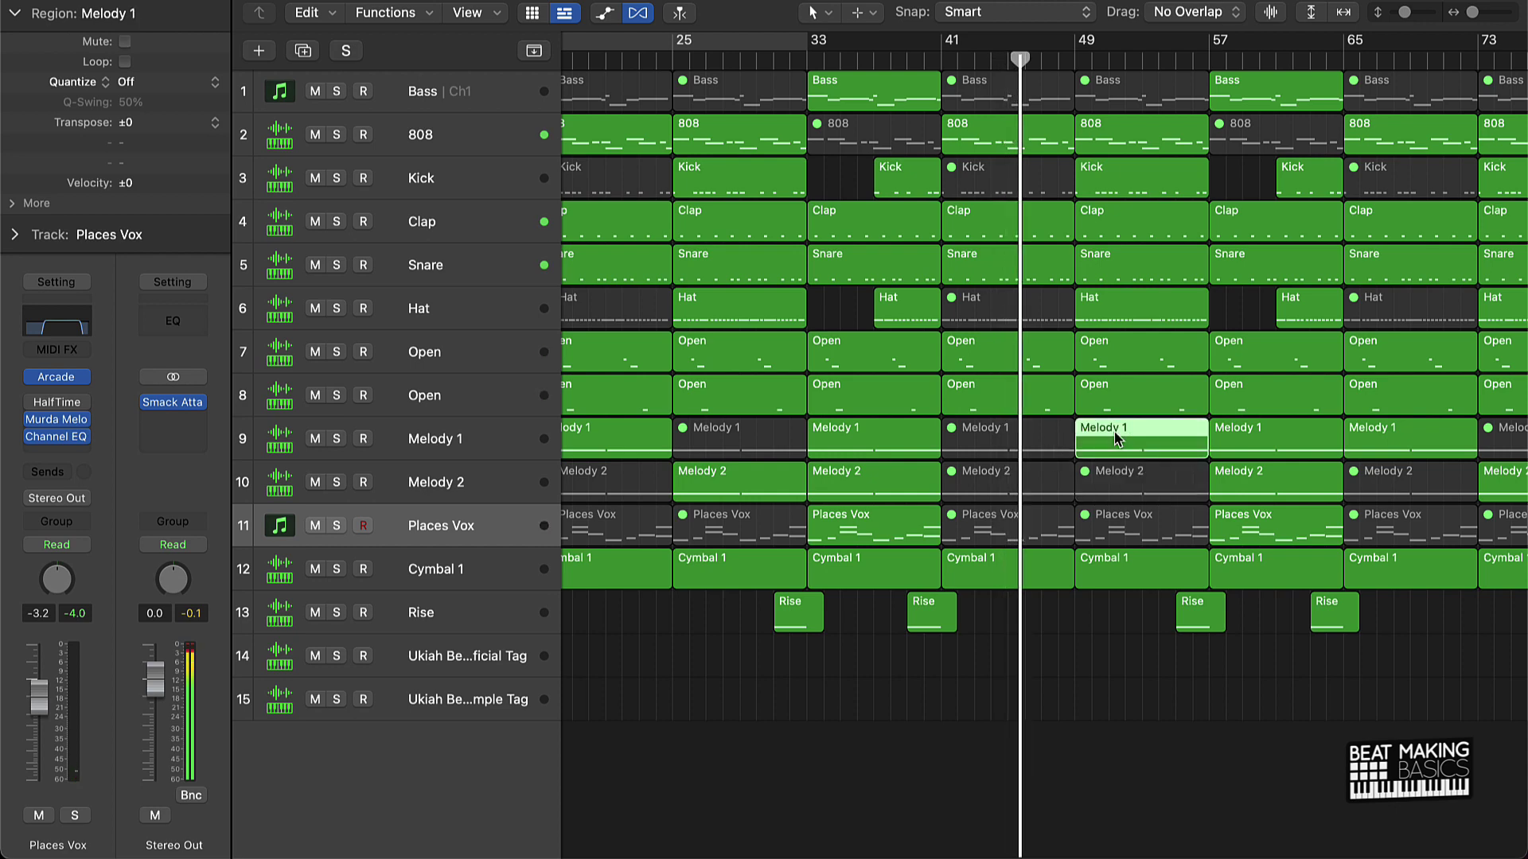
left_click(1108, 651)
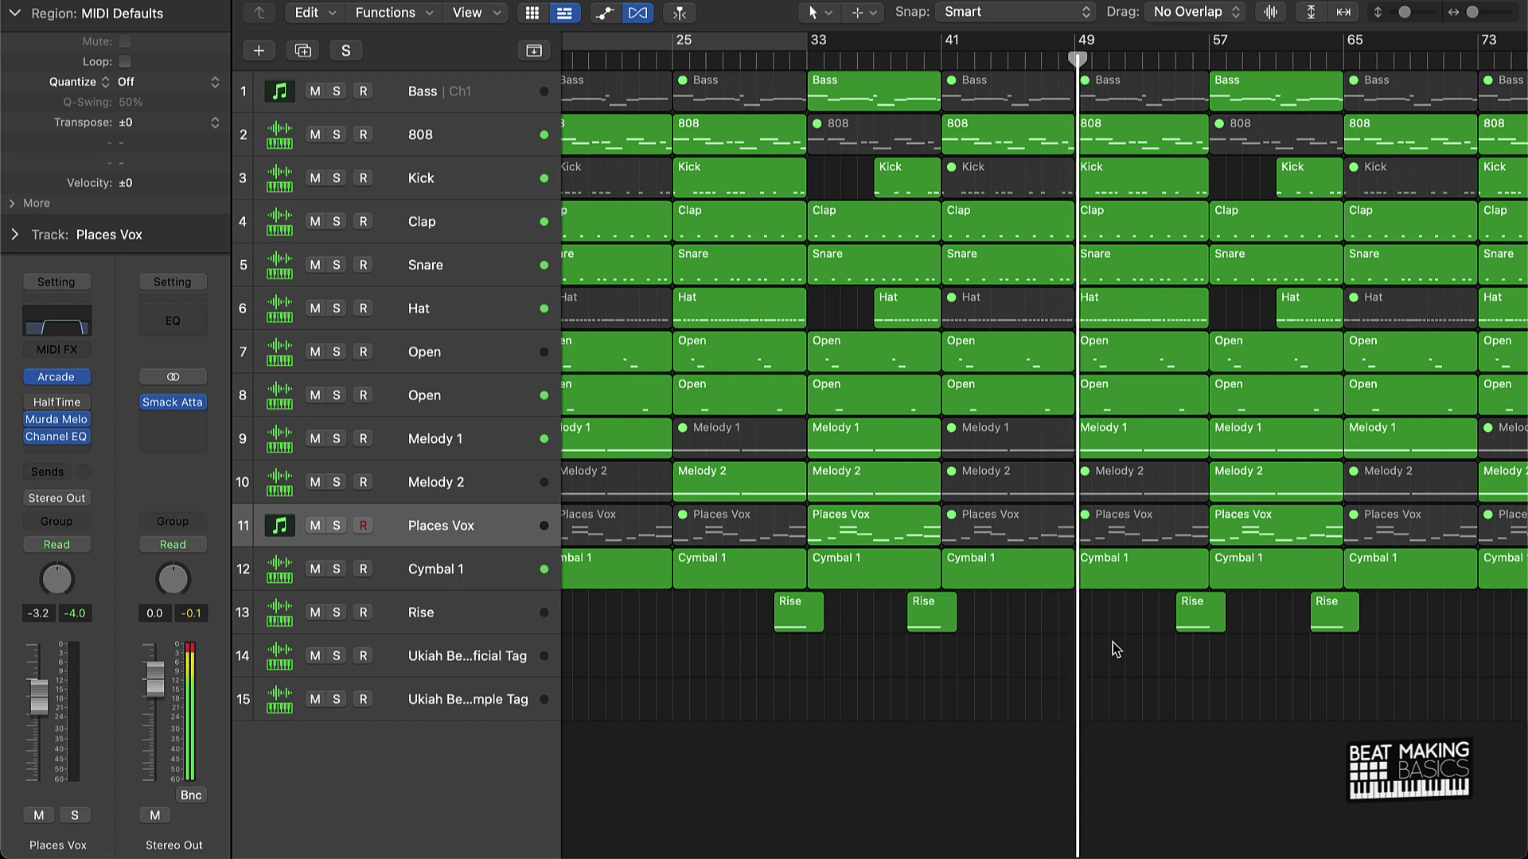
Step: Mute the Melody 1 region at bar 65 and select the Melody 2 region beneath it
scroll(1175, 634, "right", 5)
left_click(1197, 447)
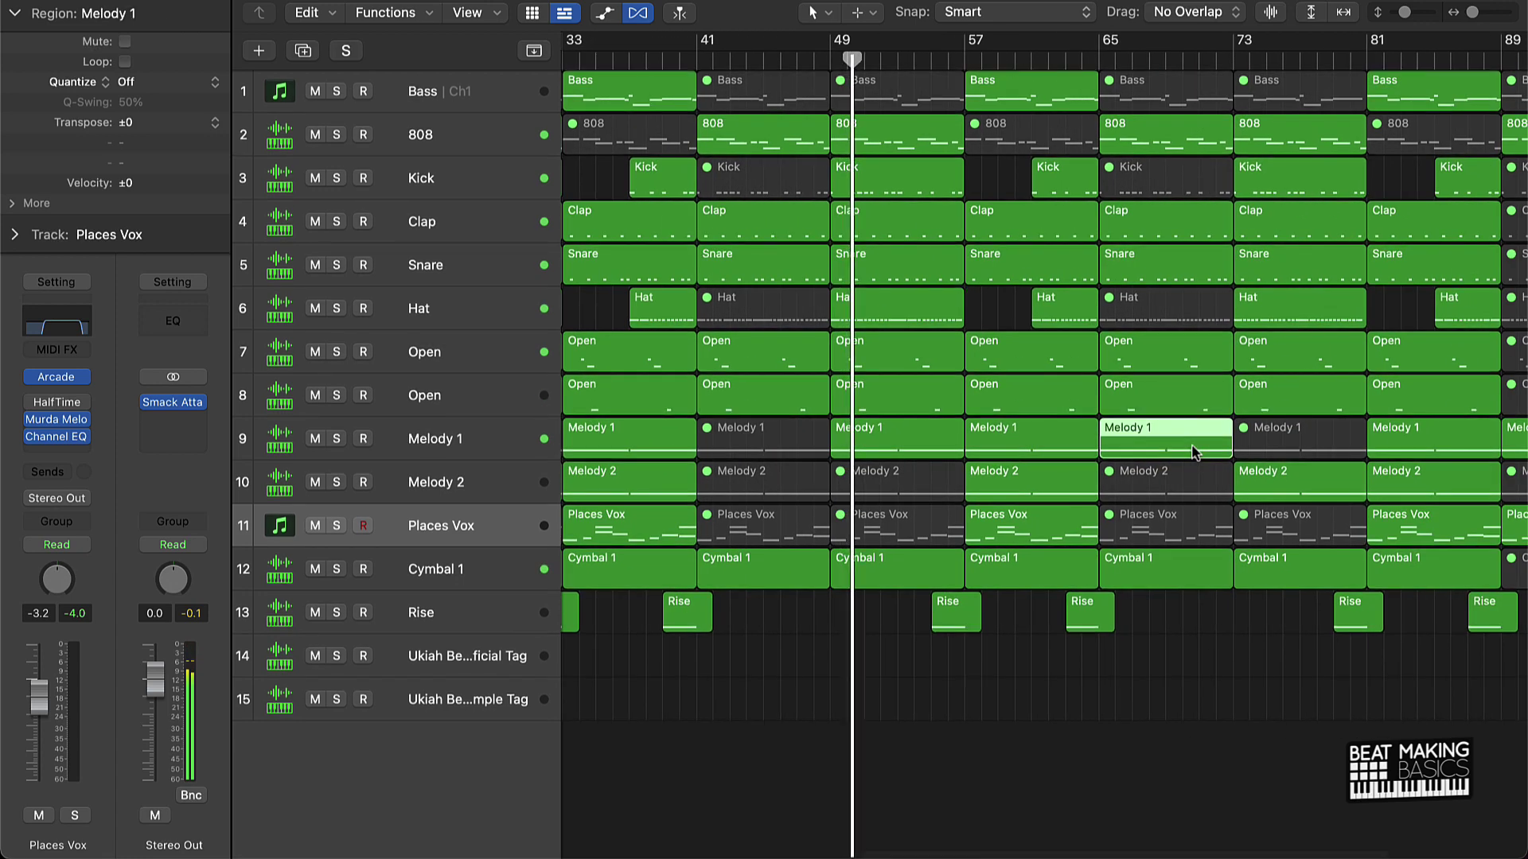
key("m")
left_click(1173, 476)
key("m")
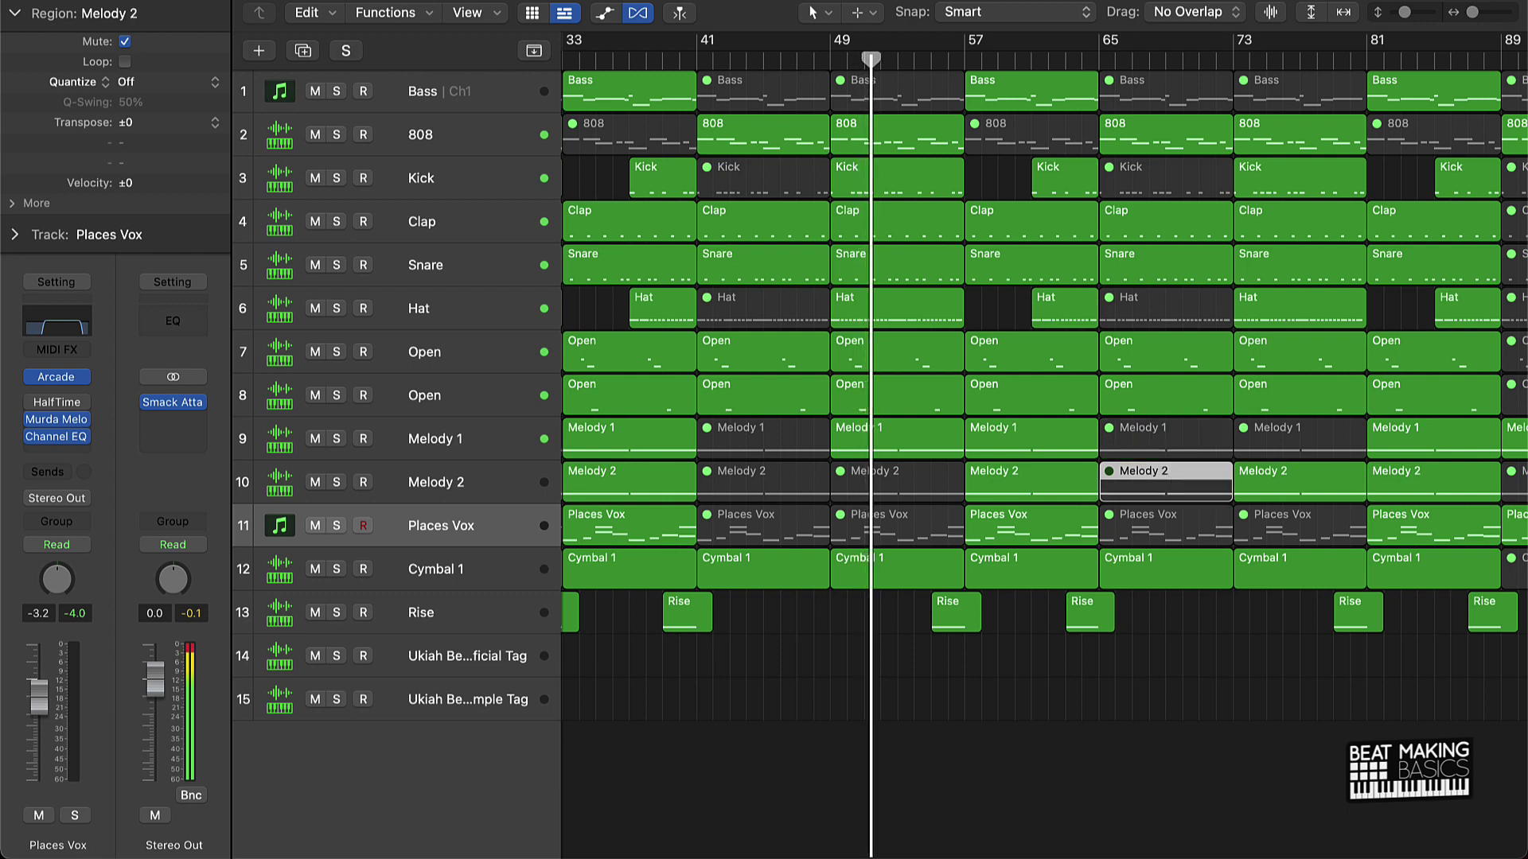
Step: Unmute the Melody 2 region at bar 65 and mute the Melody 2 region at bar 73
key("m")
left_click(1292, 490)
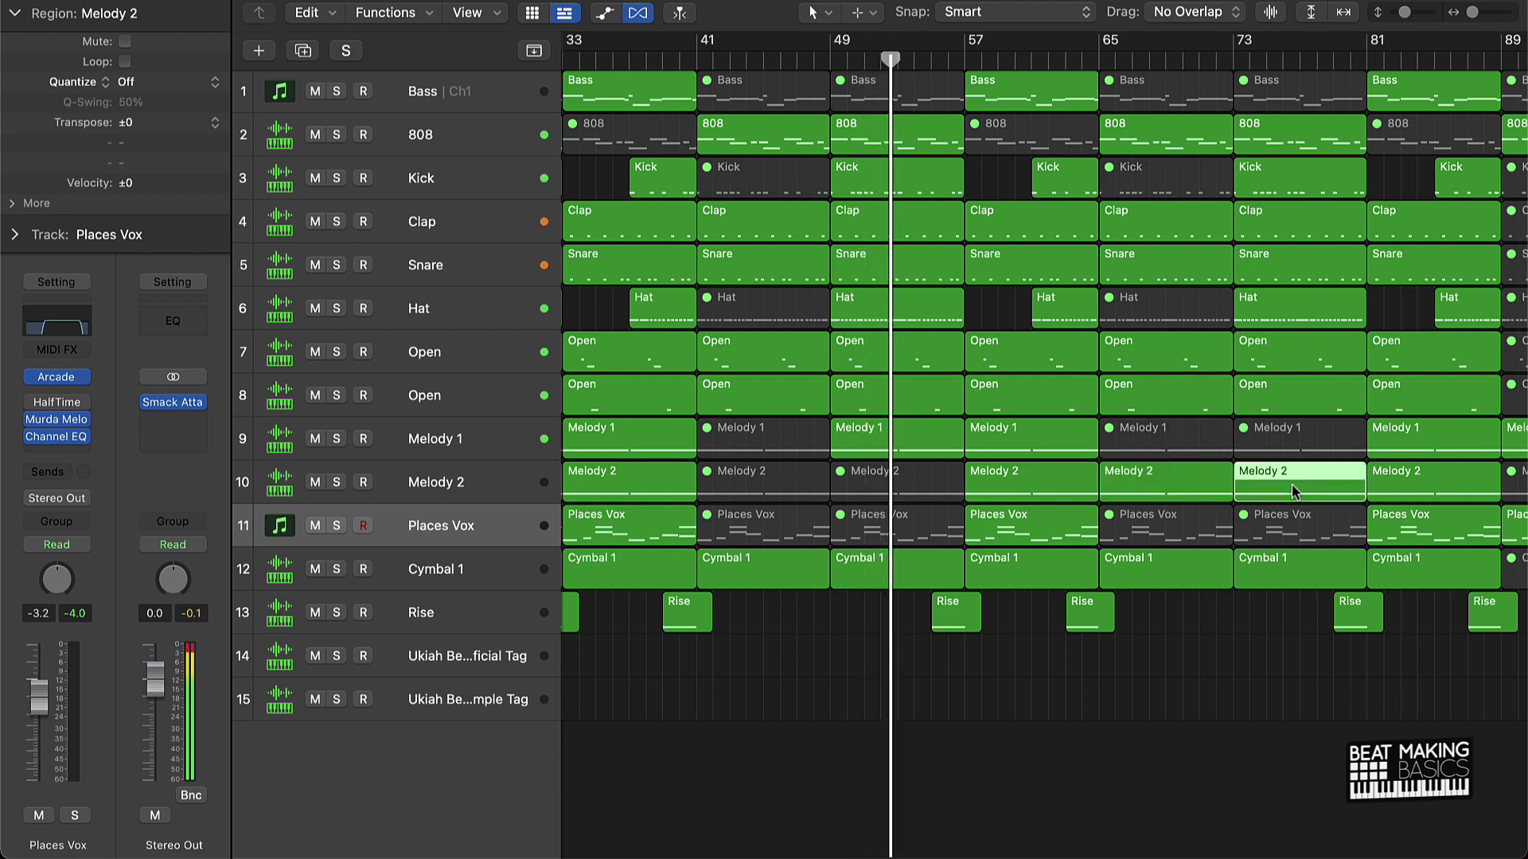
key("m")
Step: Unmute the Melody 1 region at bar 73 and clear the region selection
left_click(1273, 446)
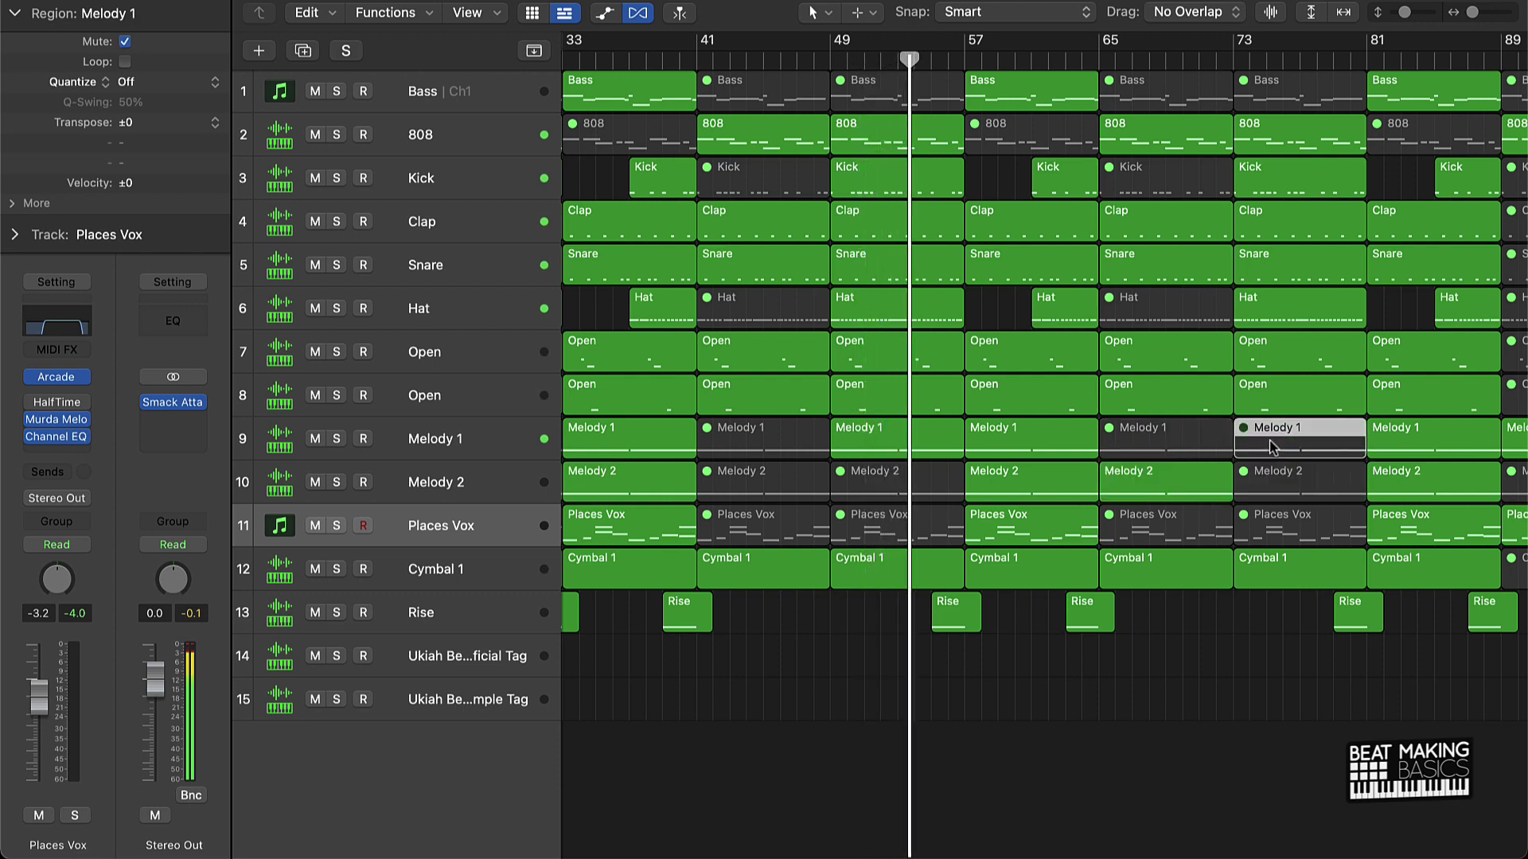
key("m")
left_click(1224, 699)
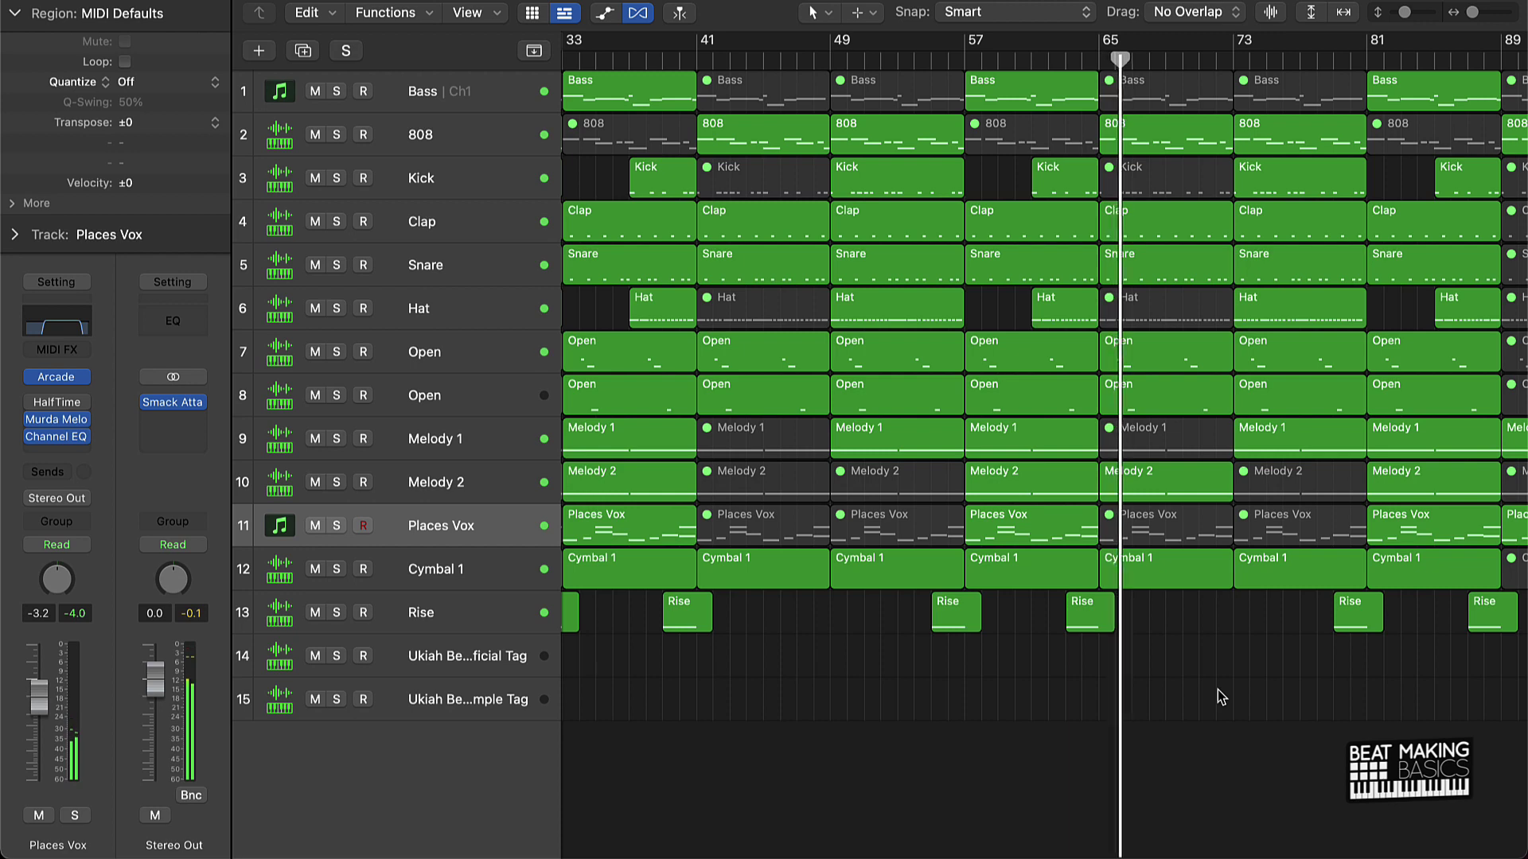
Step: Pan the Melody 1 track to -5
left_click(1217, 689, "ctrl+alt")
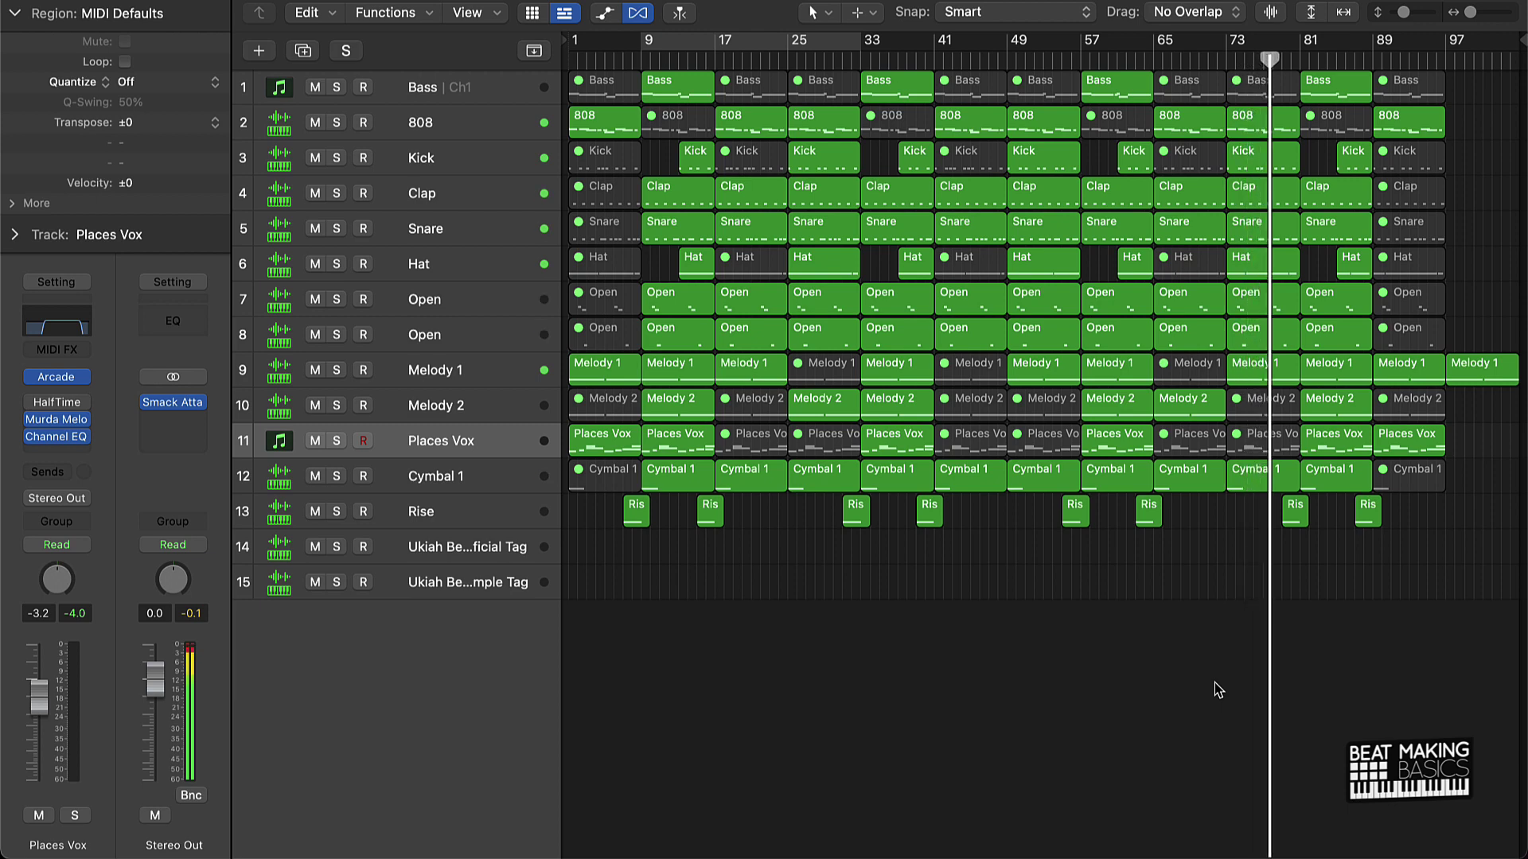
left_click(427, 377)
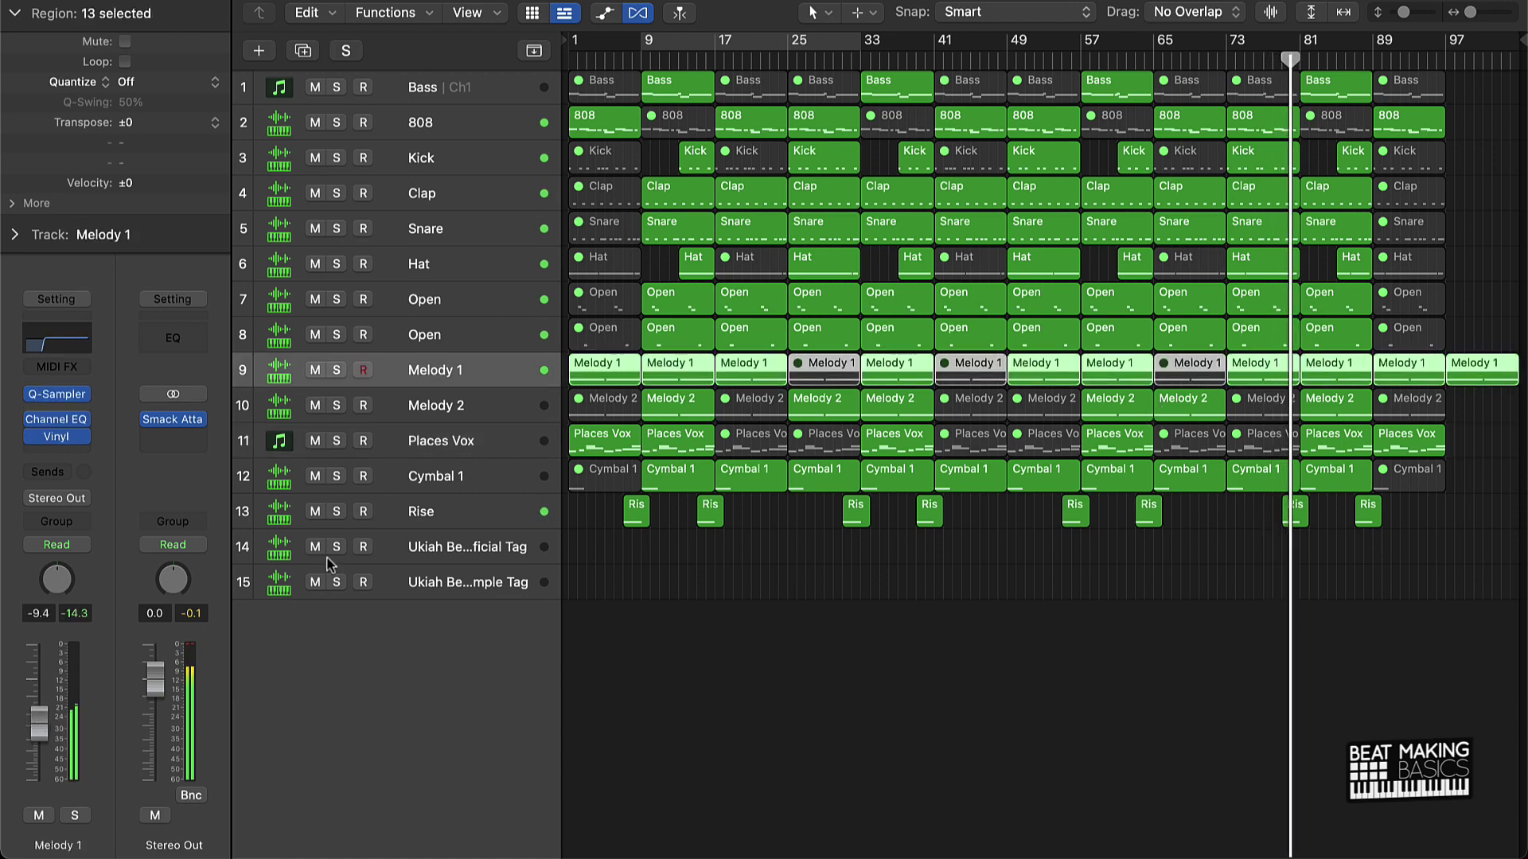
key("Down")
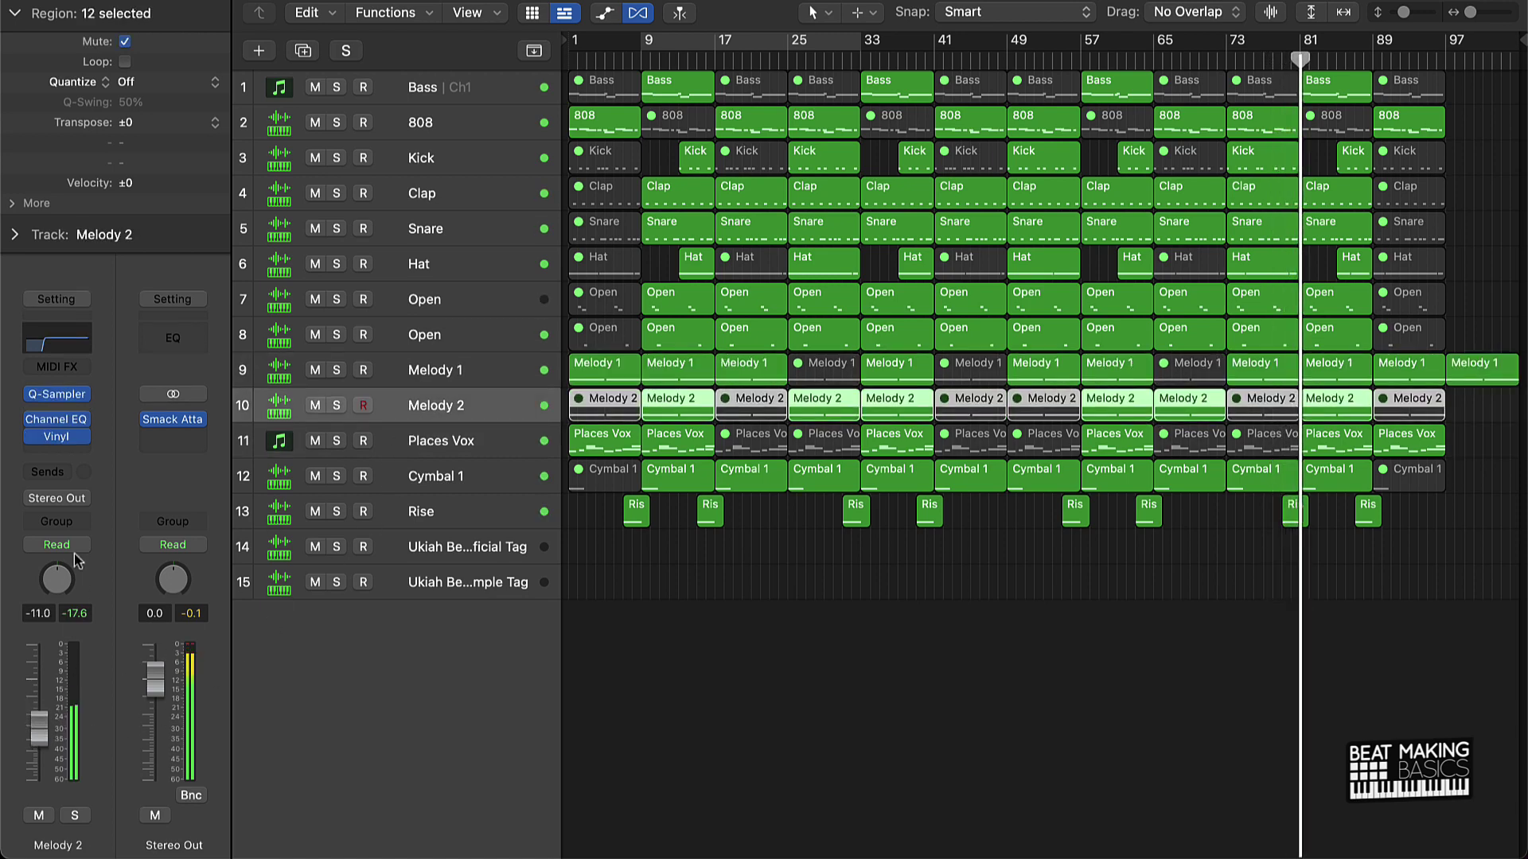
key("Up")
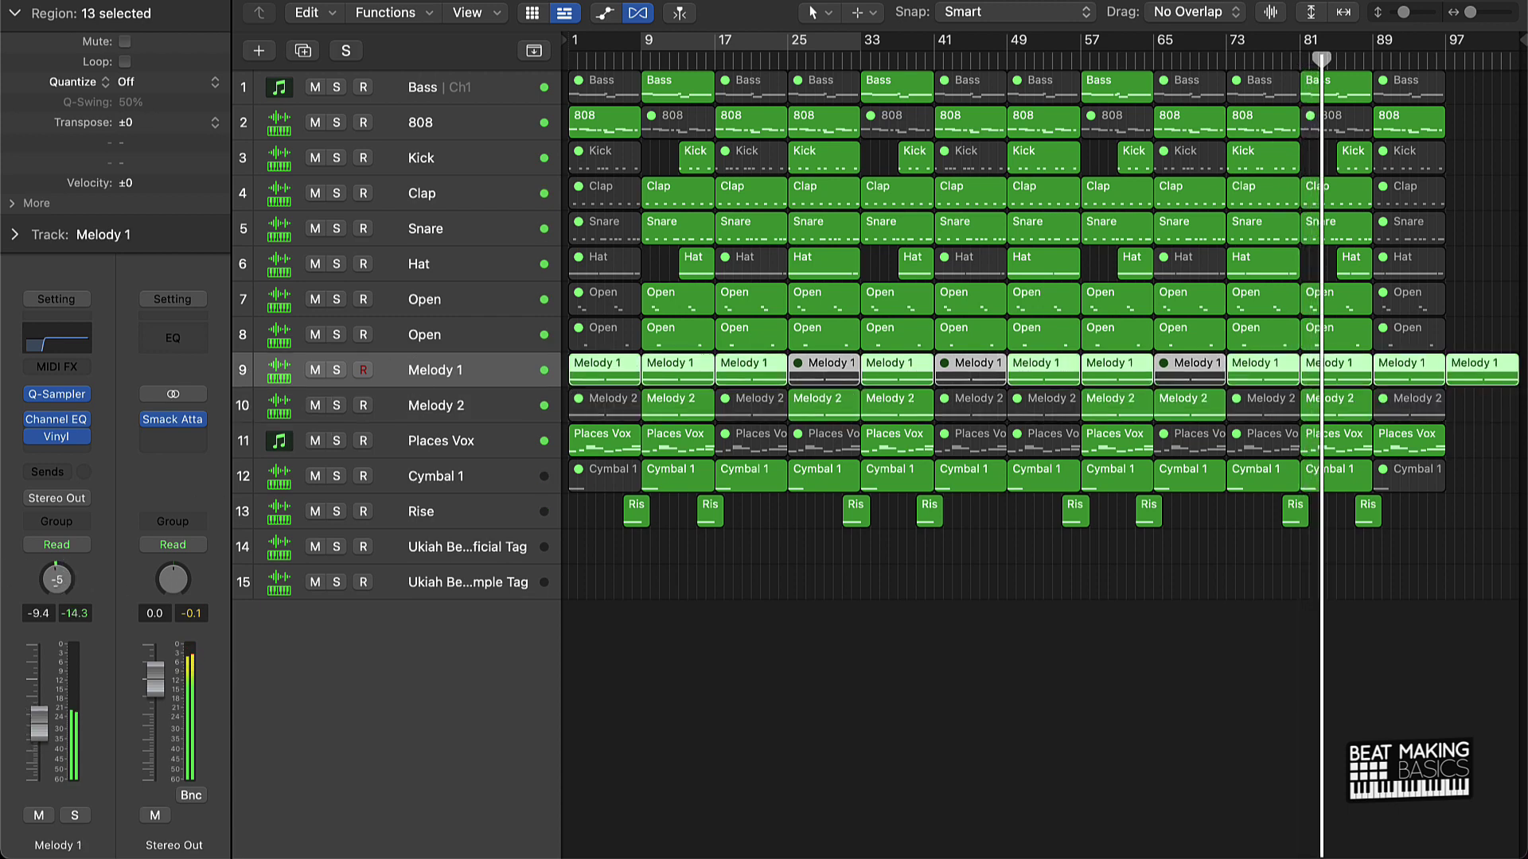
left_click(756, 665)
Step: Rename the Cymbal 1 track as Cymbal and name all regions in the arrangement after their tracks
left_click(447, 440)
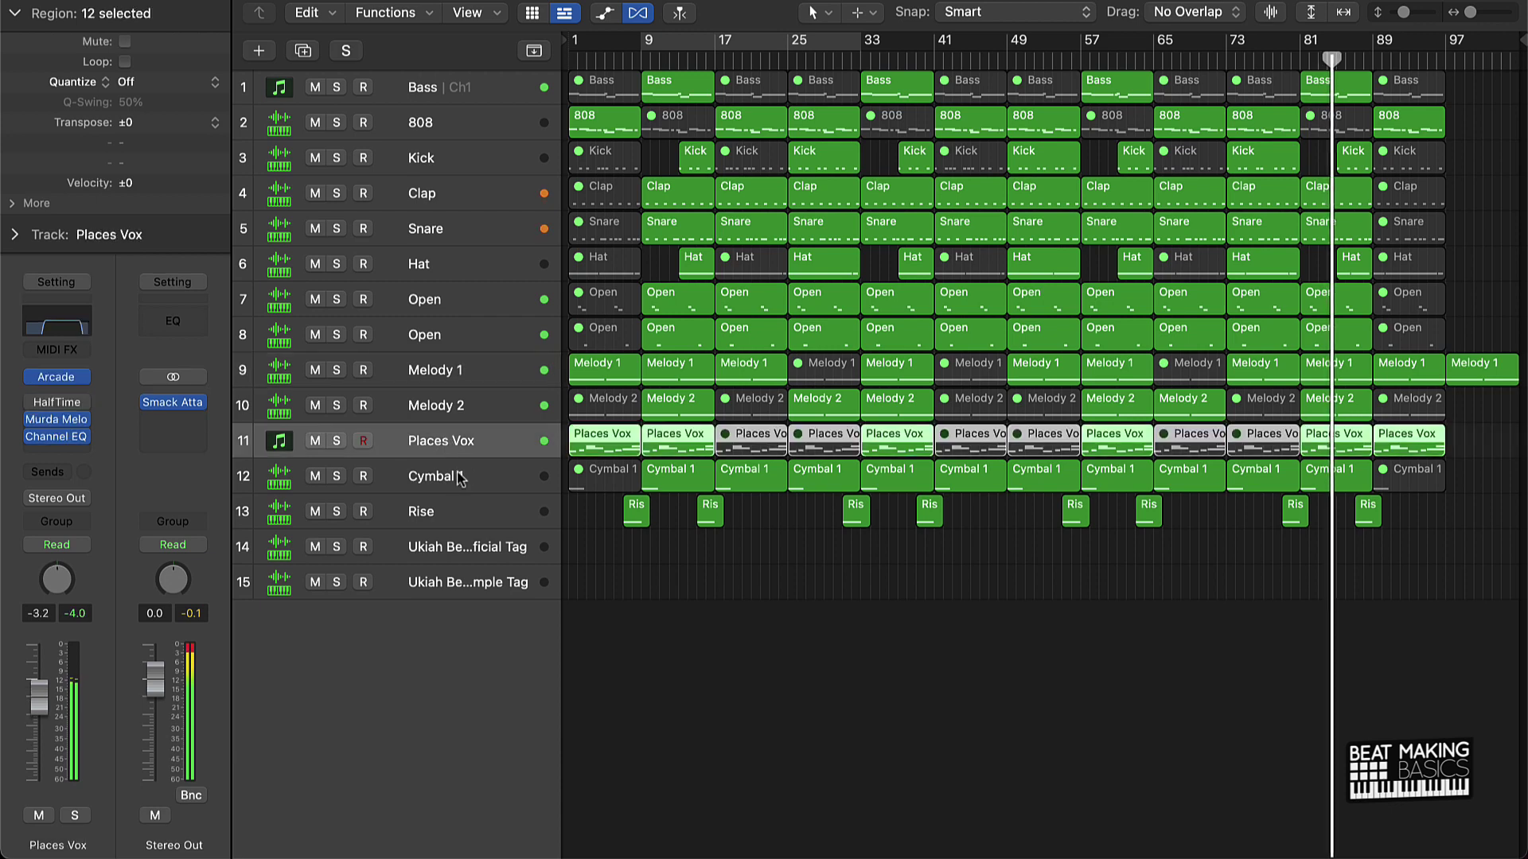
left_click(457, 476)
double_click(470, 476)
key("BackSpace")
key("BackSpace")
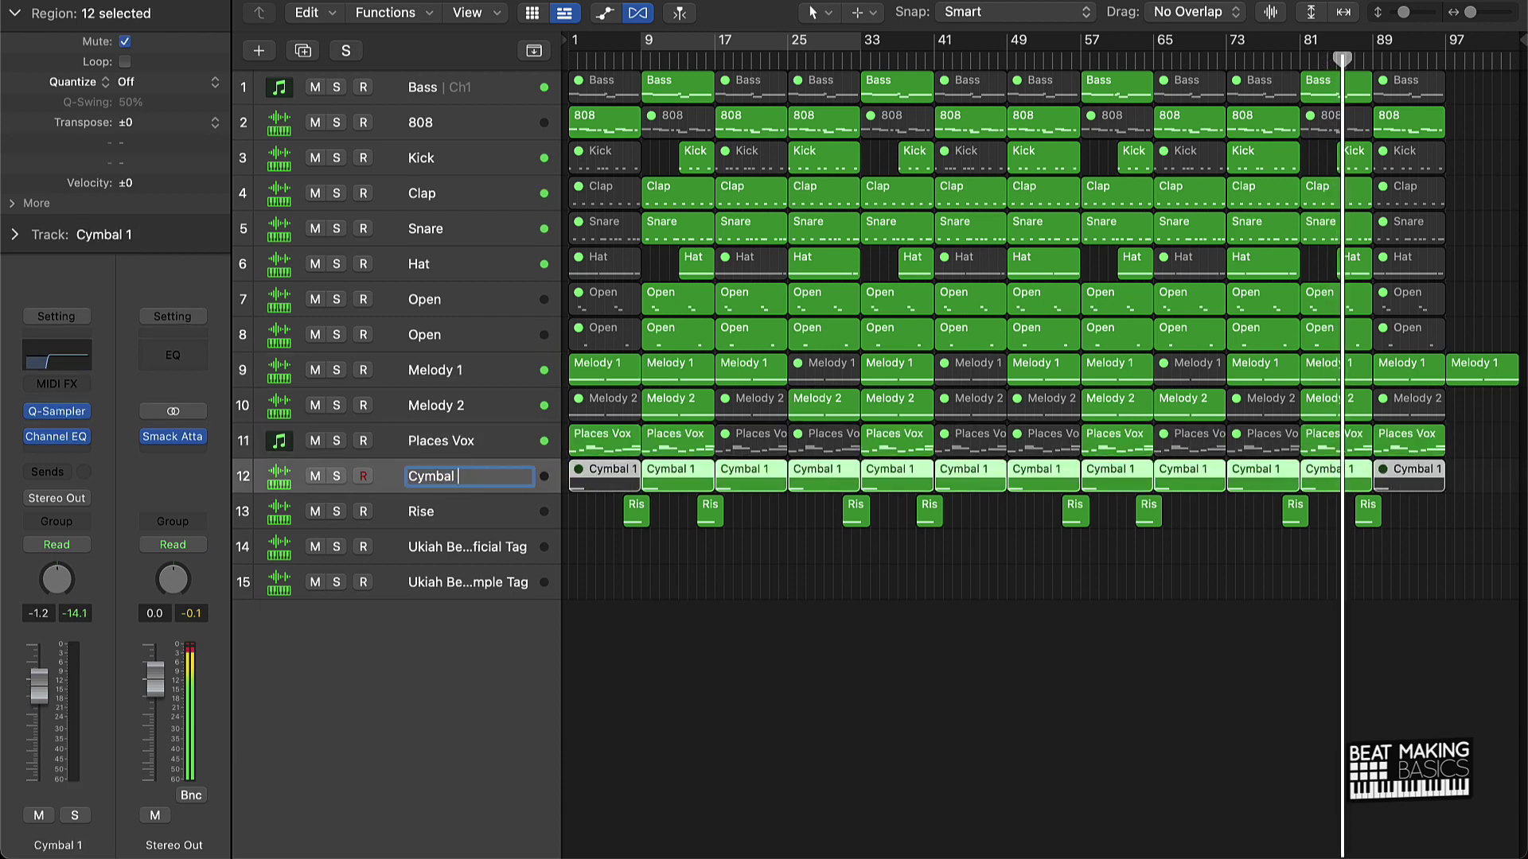
left_click(764, 619)
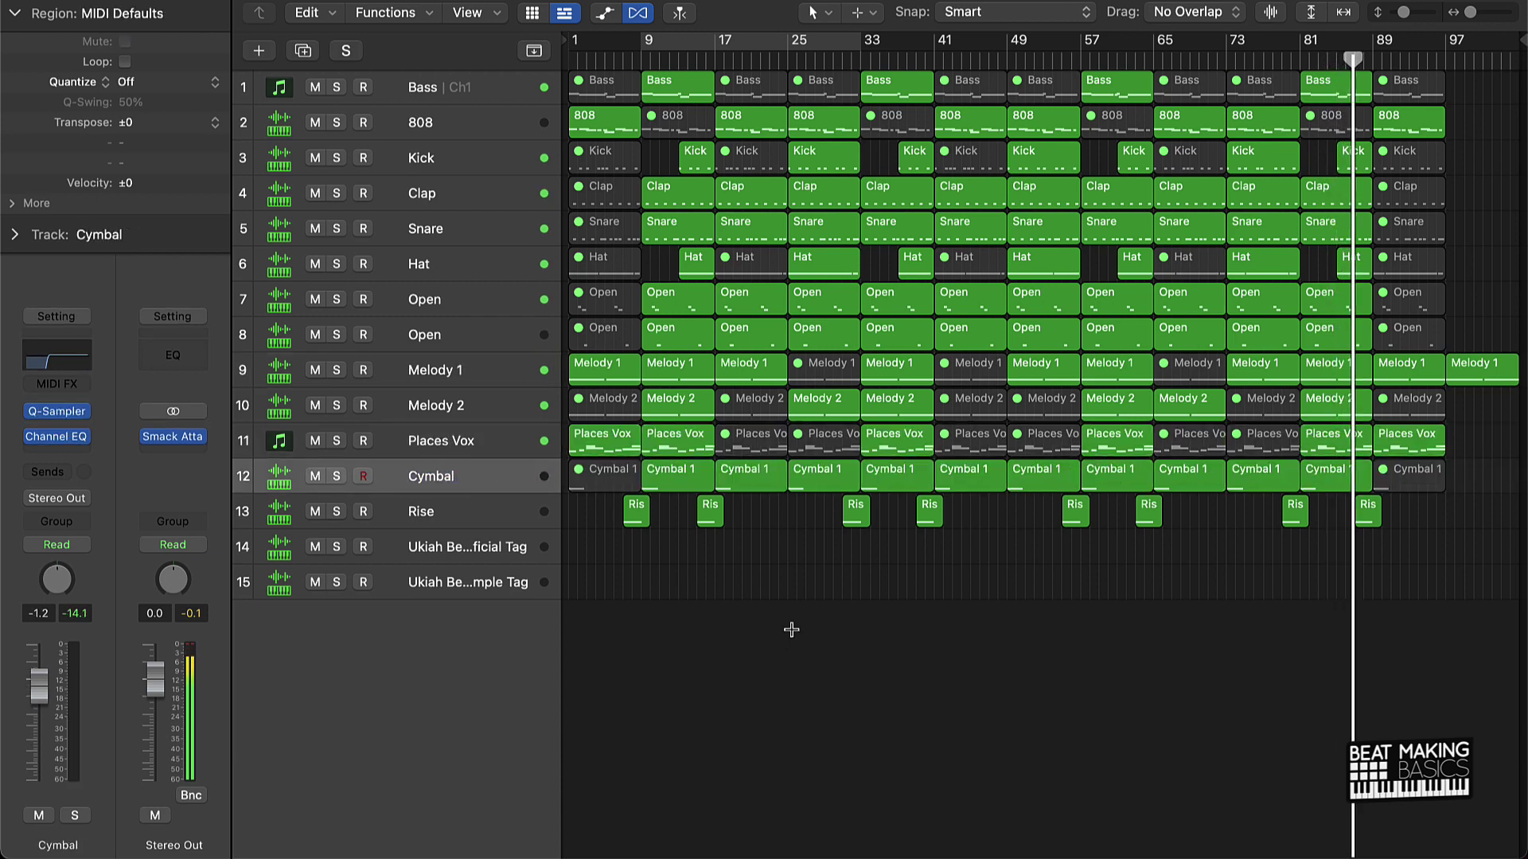
key("super+a")
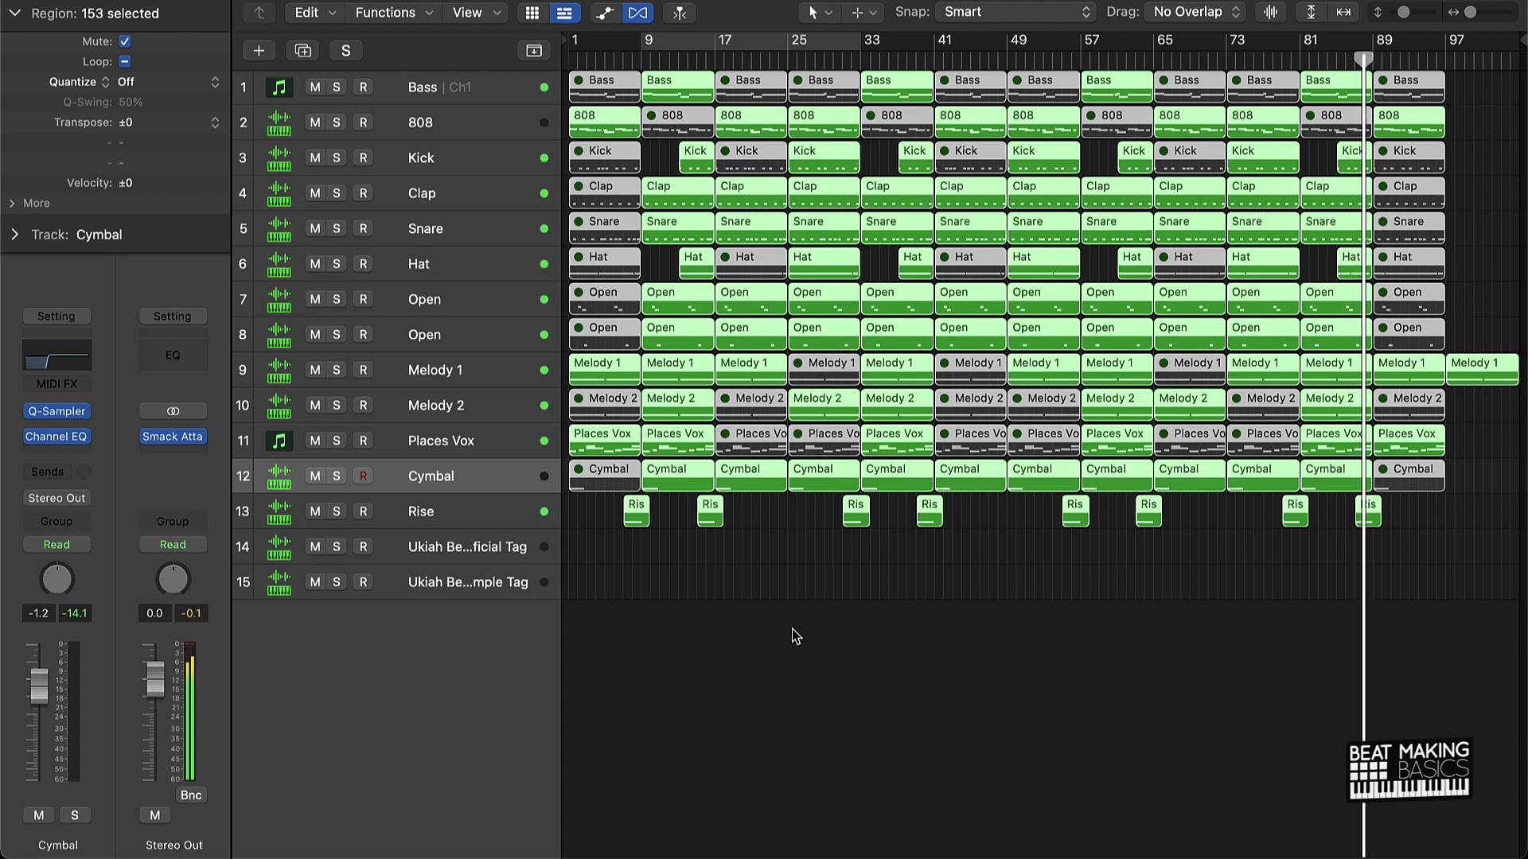
left_click(794, 634)
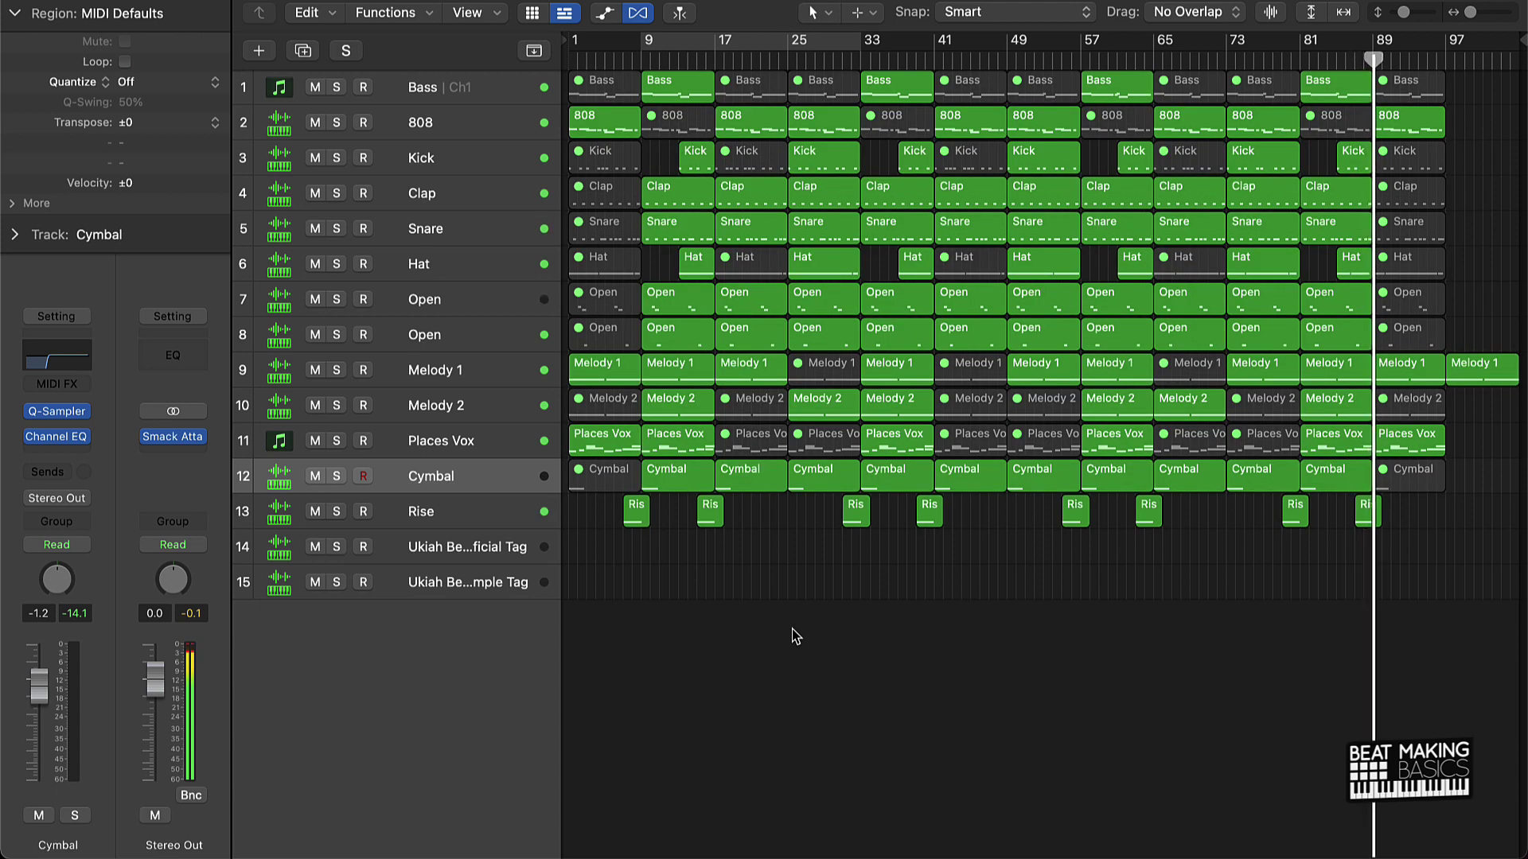
left_click(1392, 126)
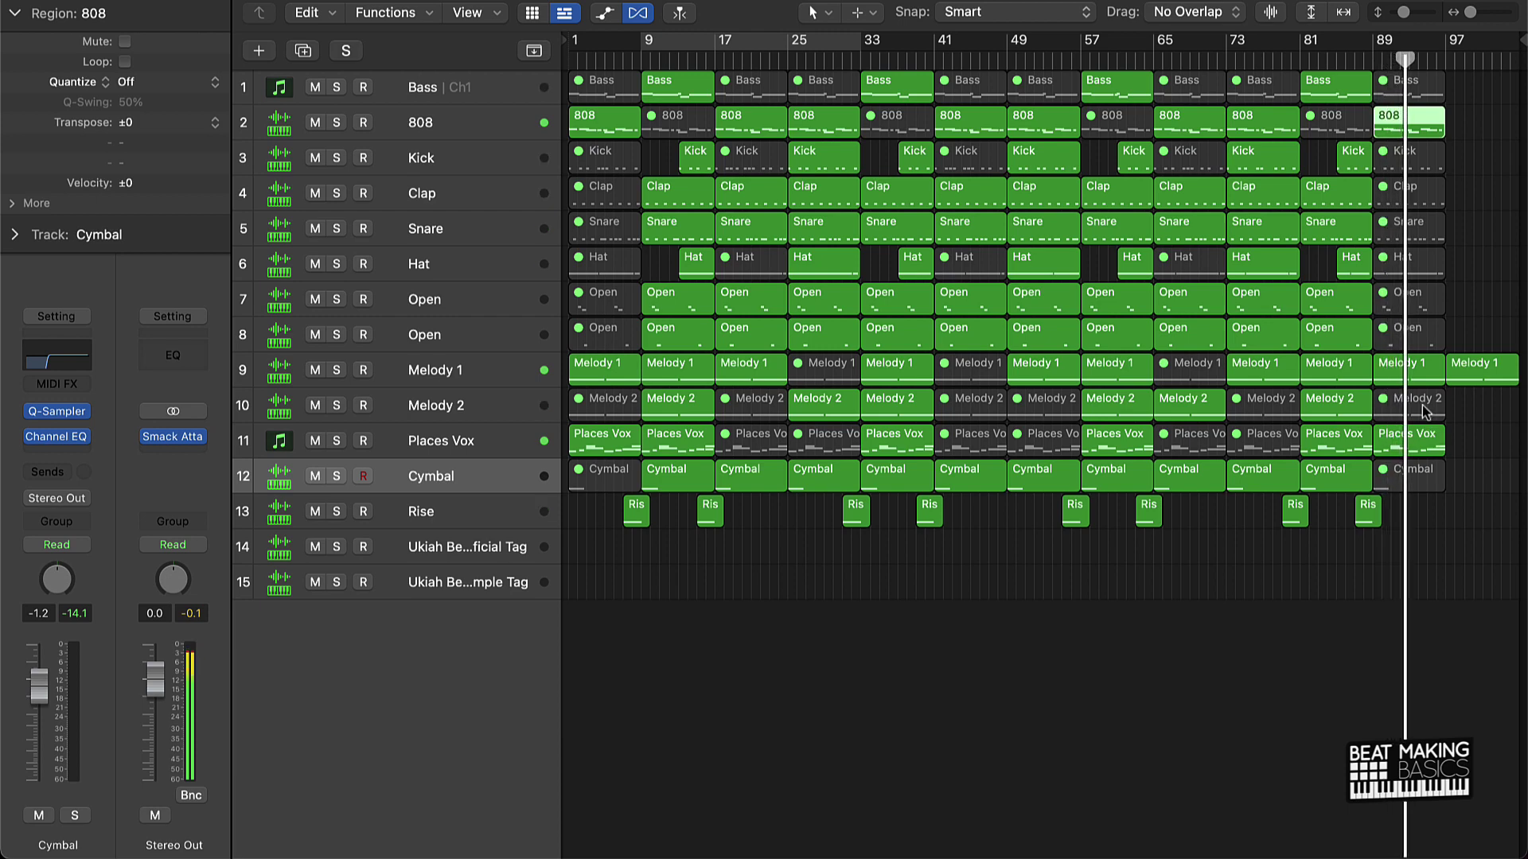
left_click(1481, 412)
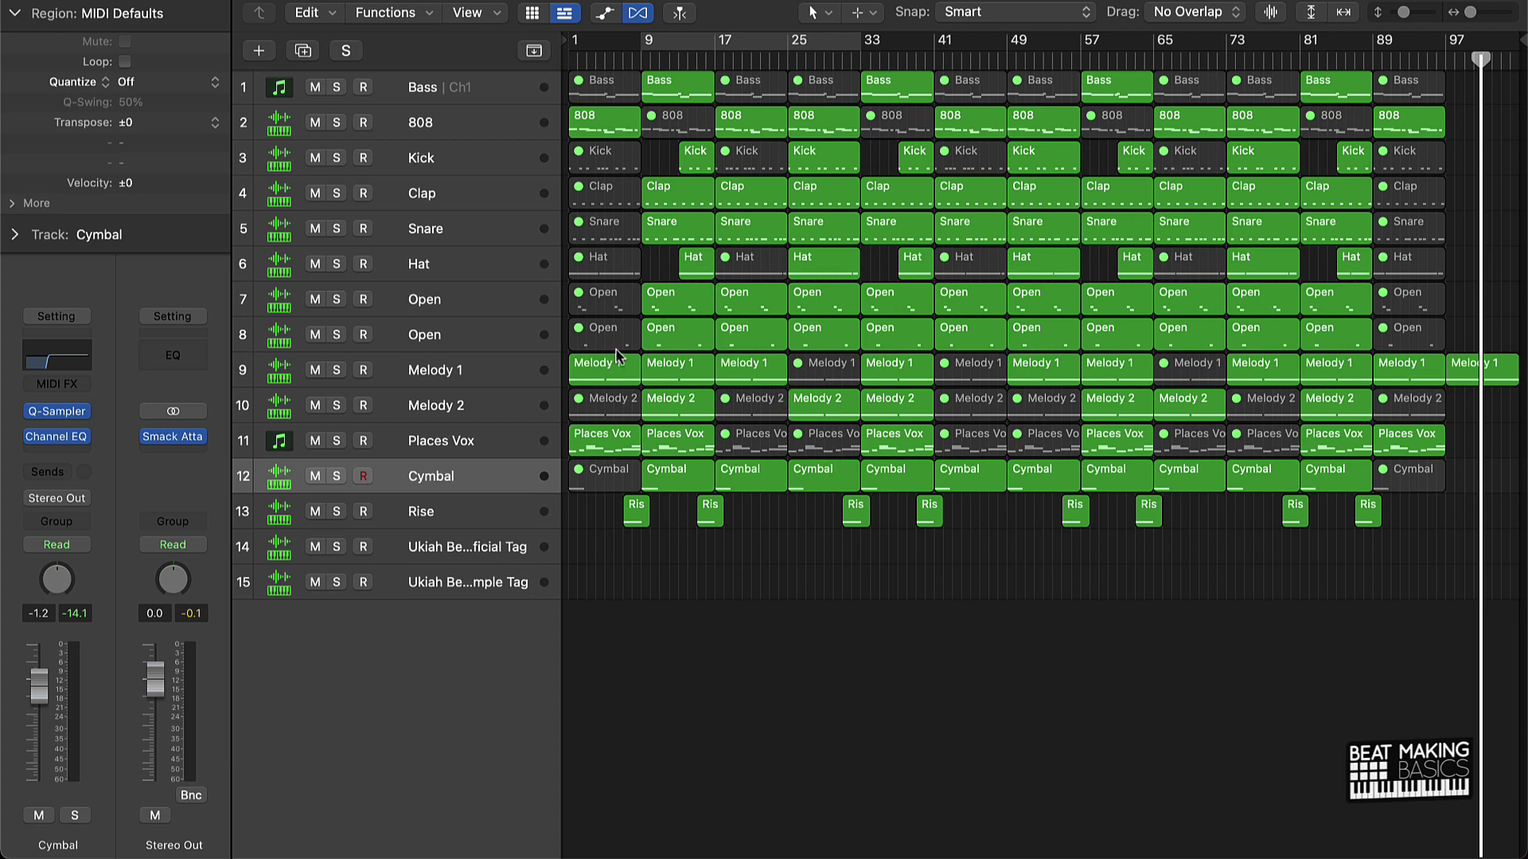
left_click(1214, 445)
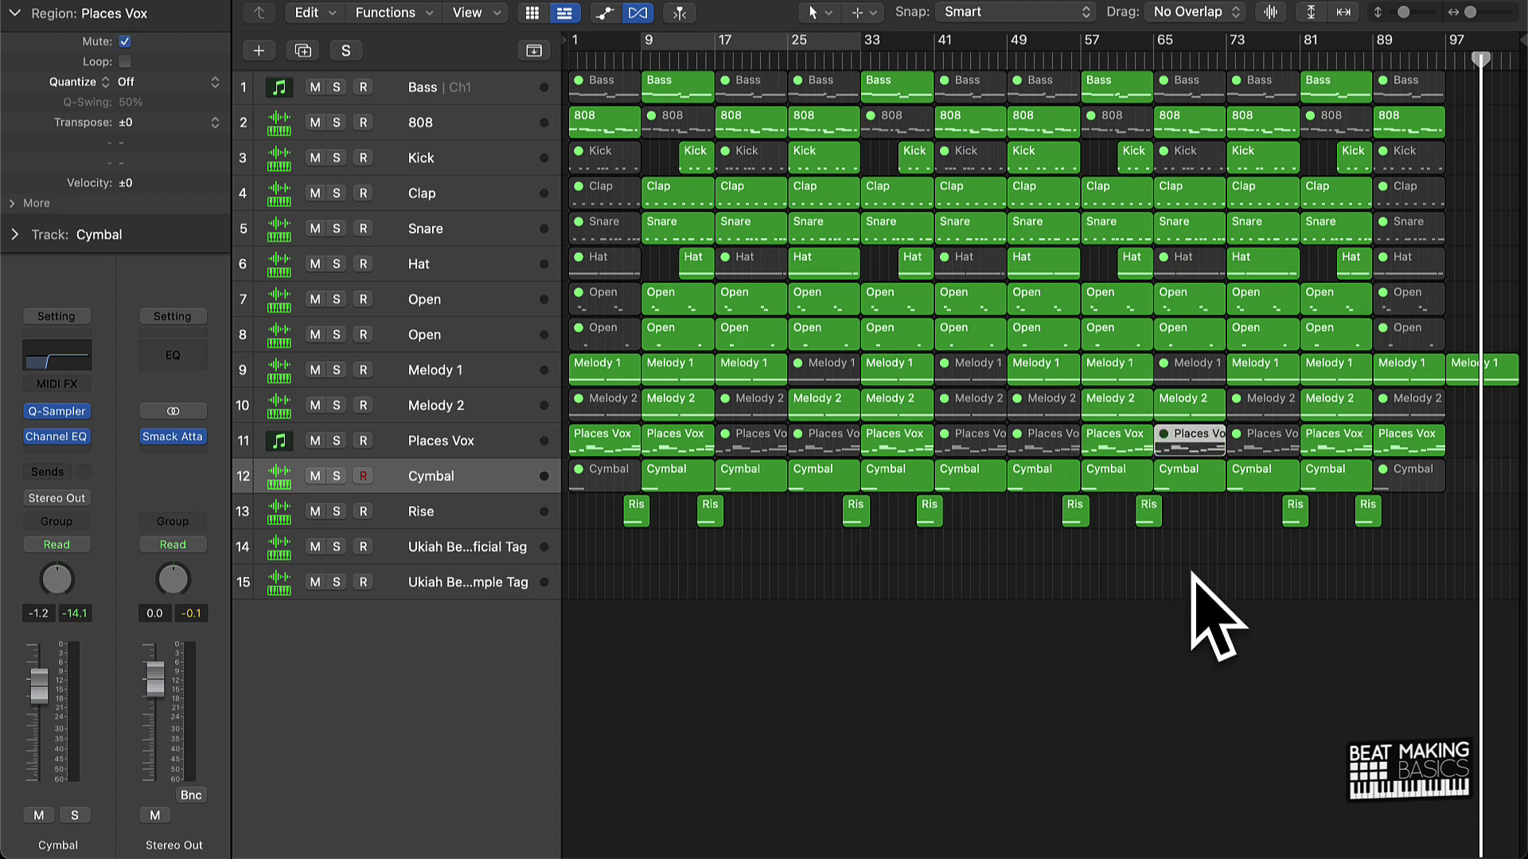
left_click(1176, 546)
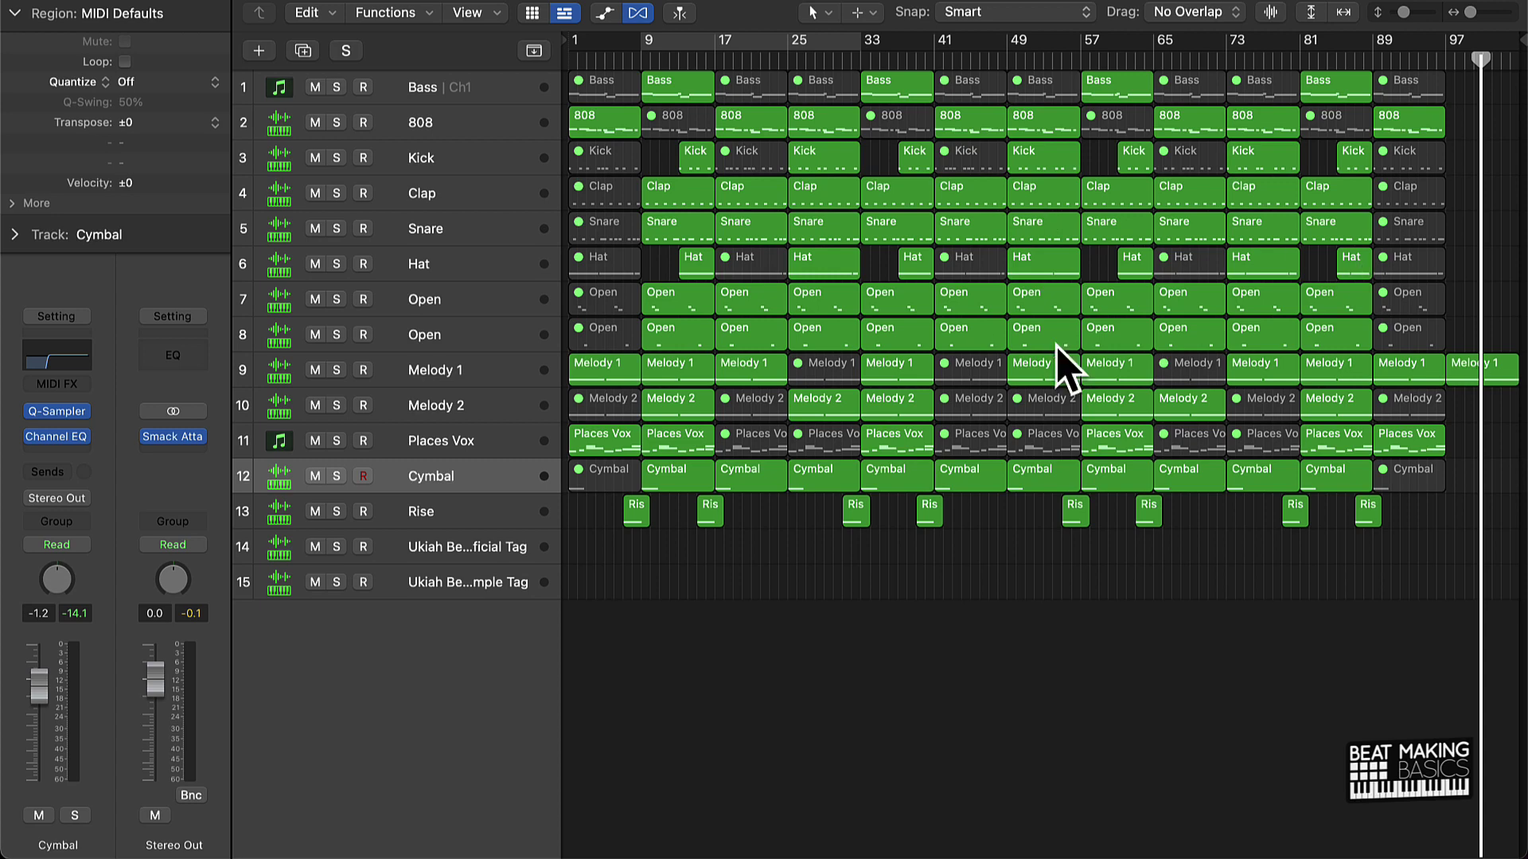
left_click_drag(315, 122, 294, 338)
left_click(315, 334, "alt")
mouse_move(334, 87)
left_mouse_down()
mouse_move(342, 436)
mouse_move(324, 75)
left_mouse_up()
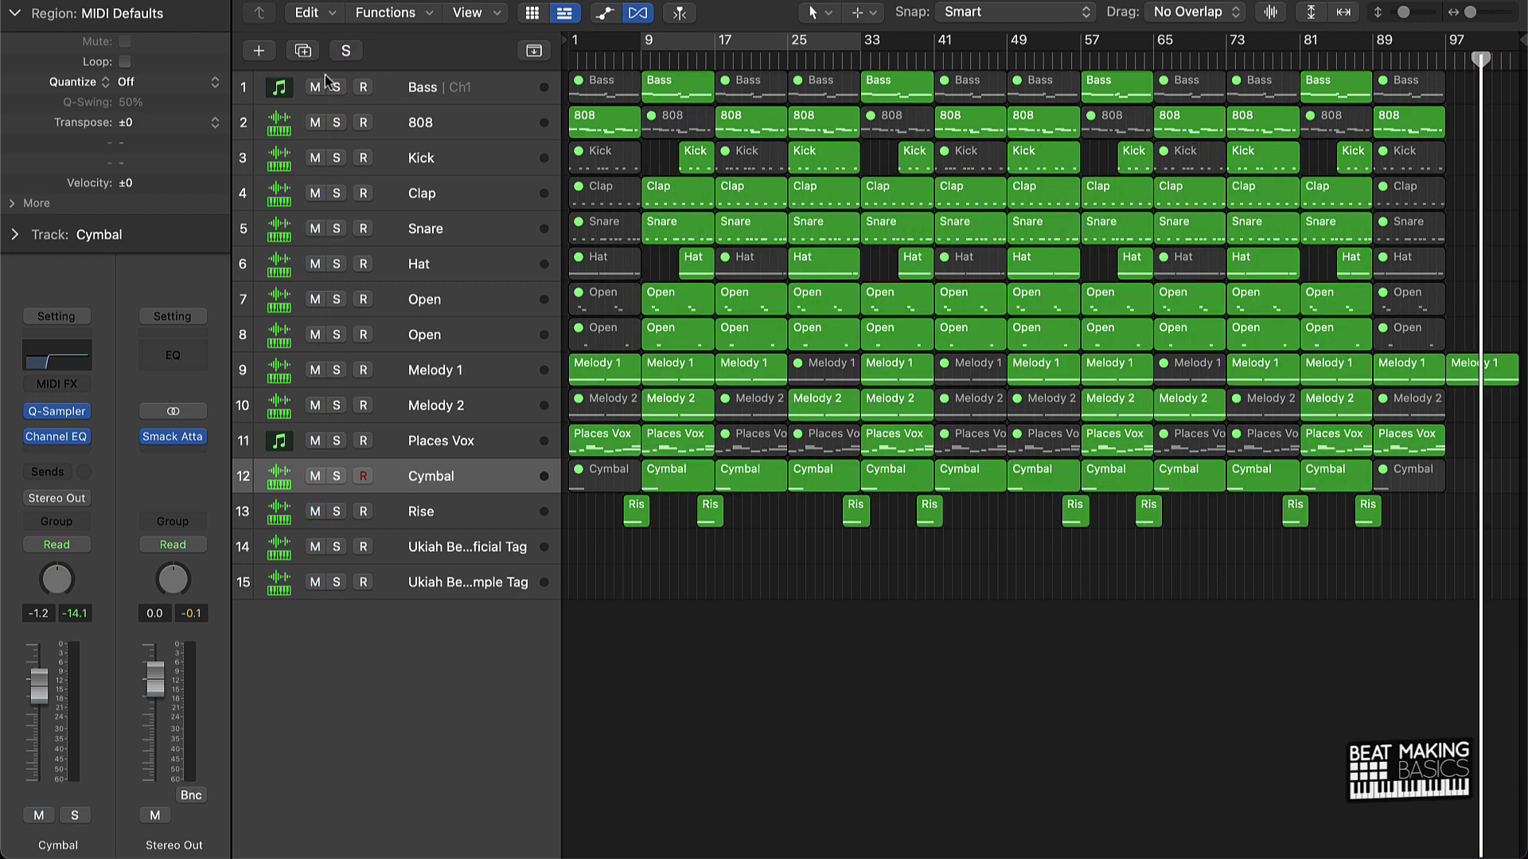